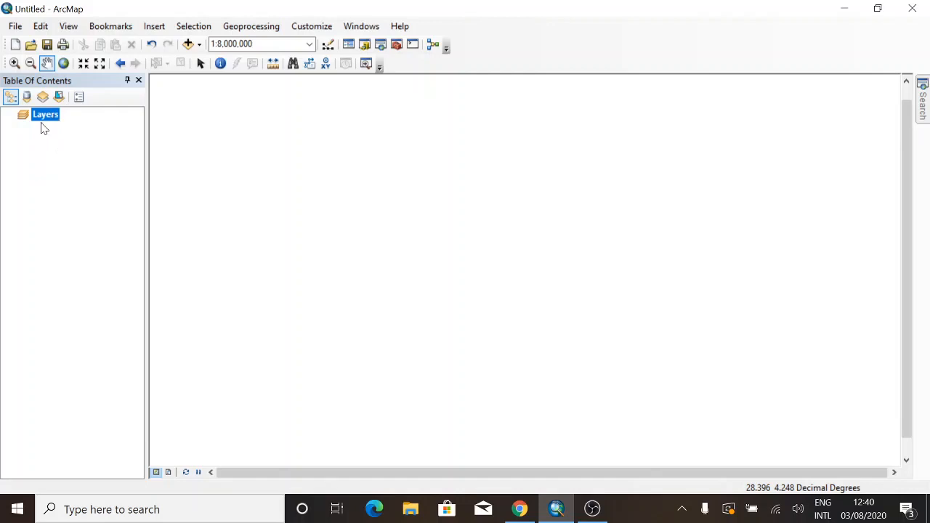
- Add the County.shp shapefile from the kenyan-counties folder to the map
left_click(189, 44)
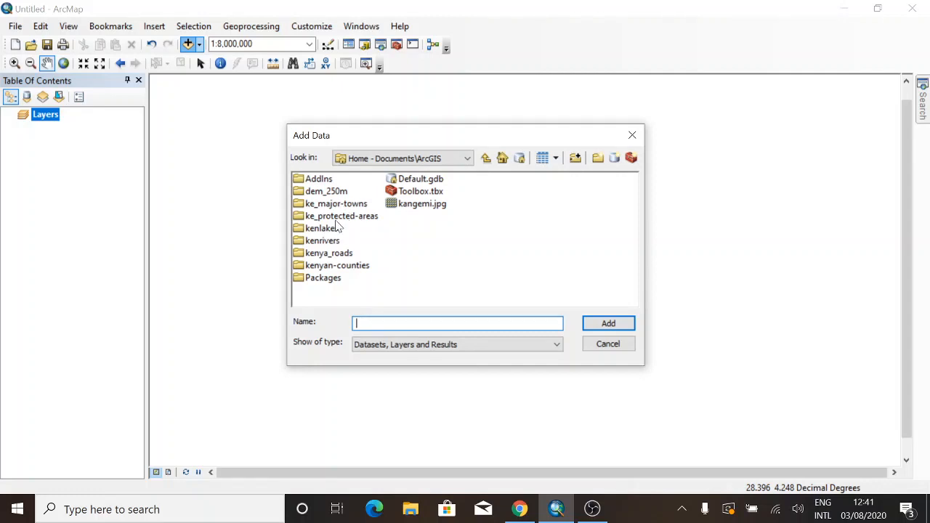
double_click(335, 267)
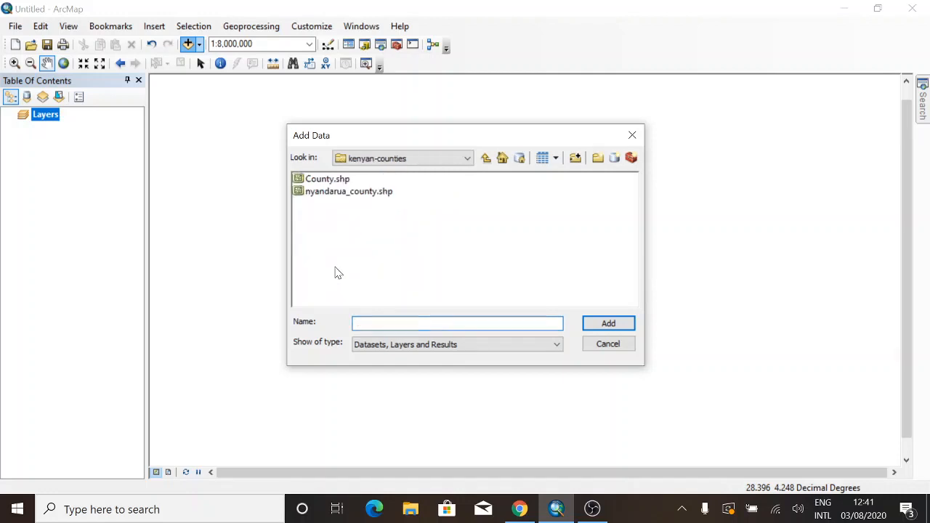
left_click(325, 181)
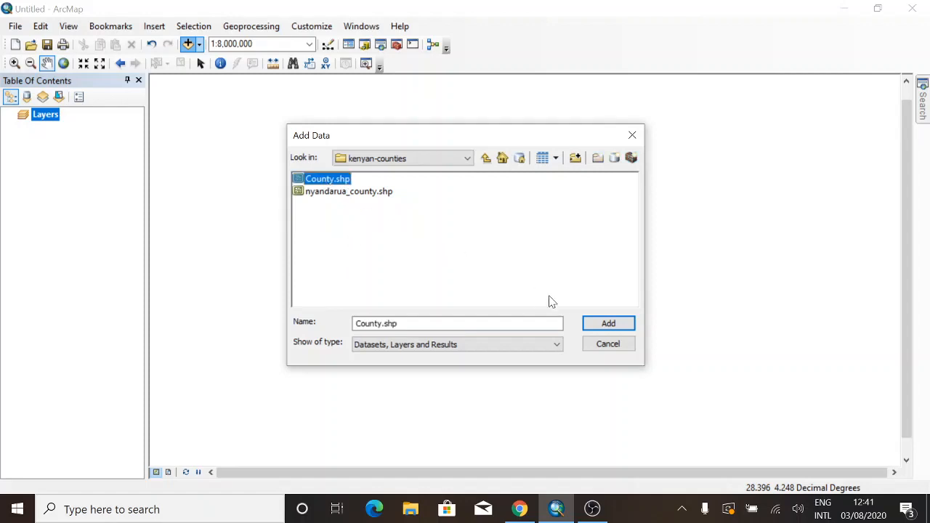
left_click(608, 323)
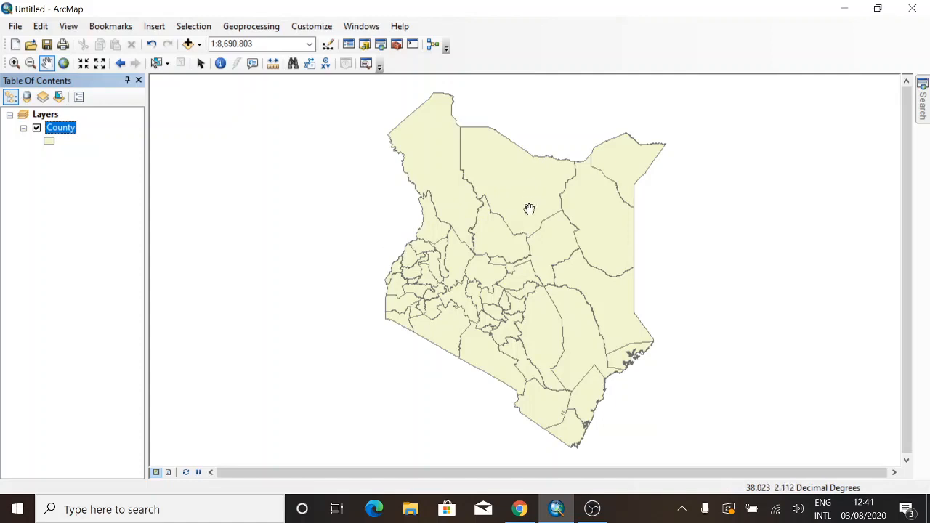
scroll(529, 212, "up", 3)
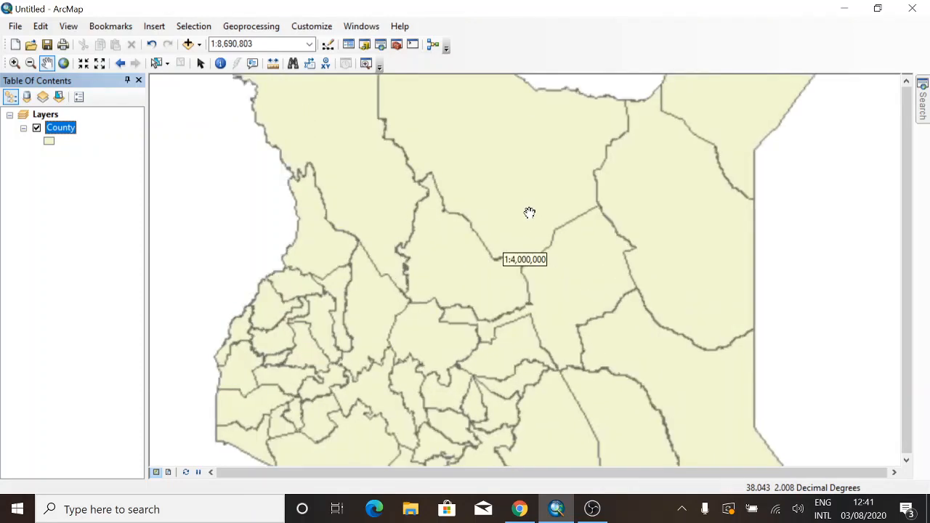
scroll(529, 212, "down", 4)
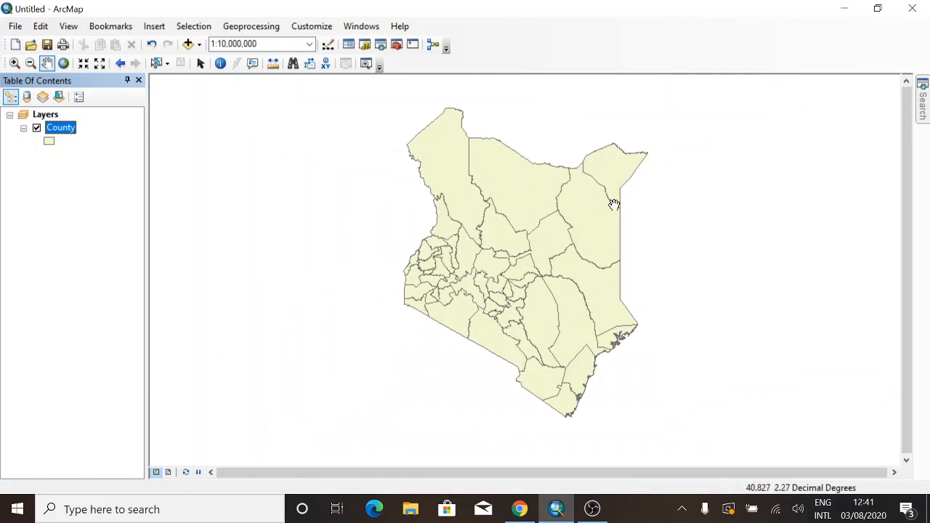
- Label the County layer's features to read the county names on the map, and switch the labels off again
right_click(61, 133)
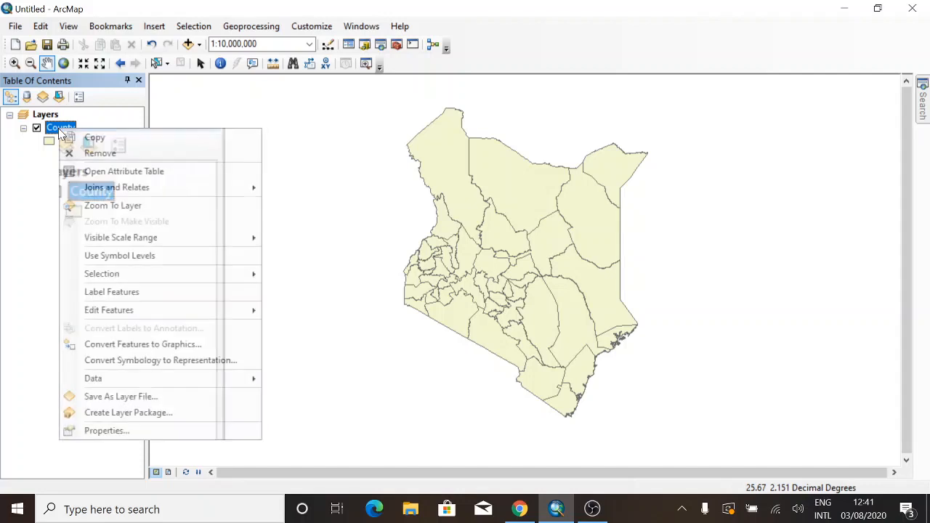
left_click(136, 292)
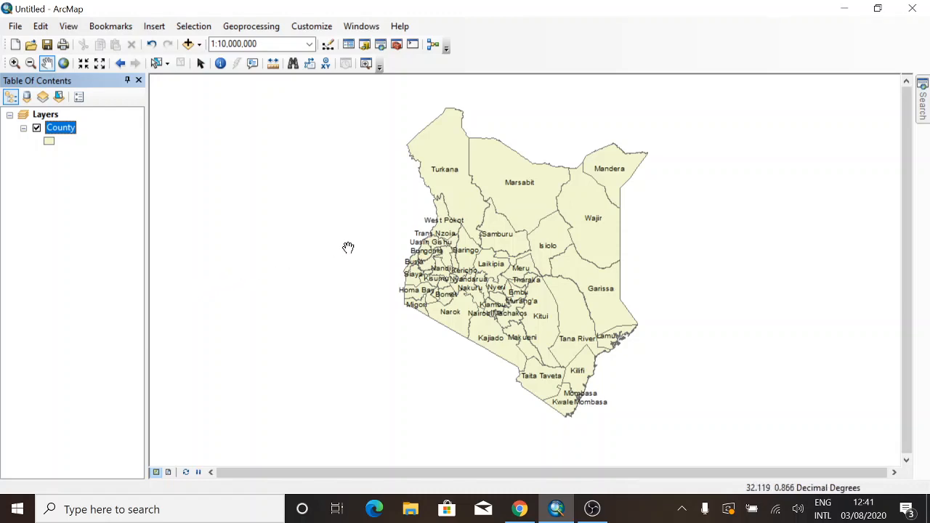
scroll(510, 280, "up", 1)
scroll(510, 280, "up", 1)
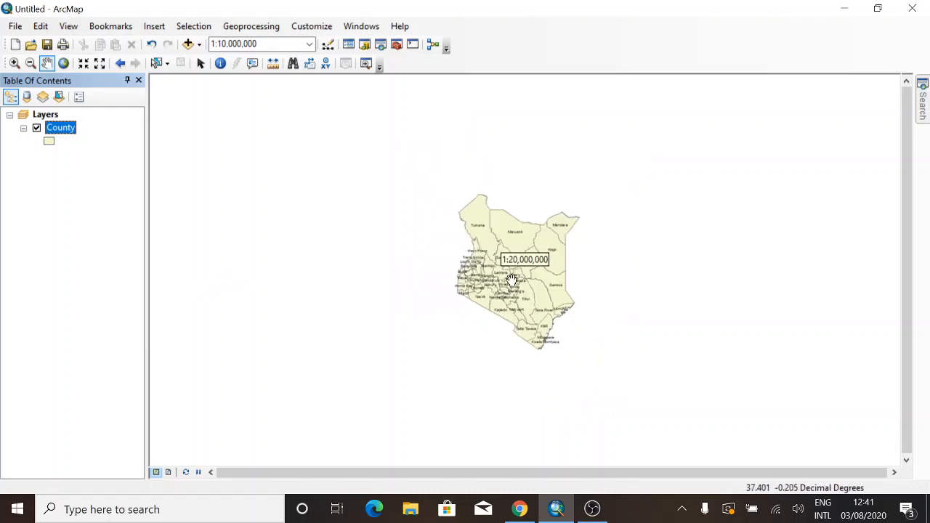
scroll(510, 282, "down", 5)
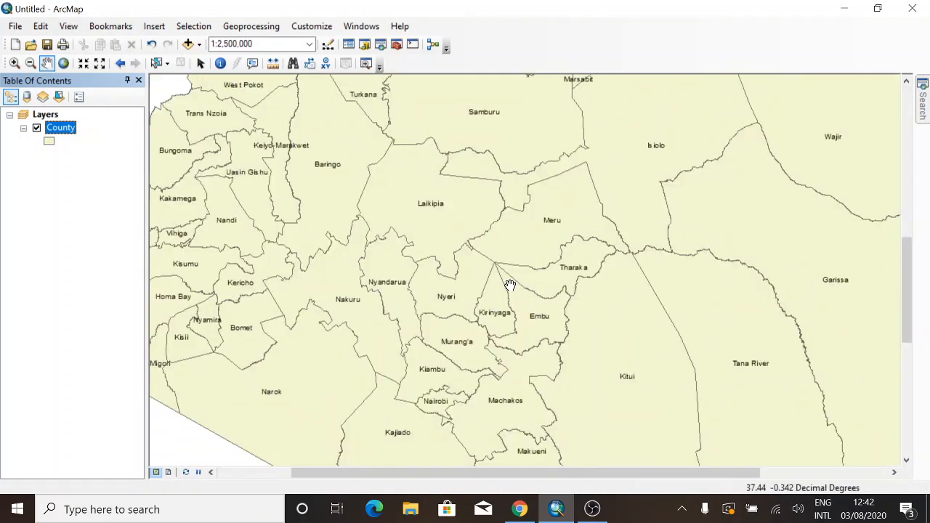
scroll(510, 284, "up", 1)
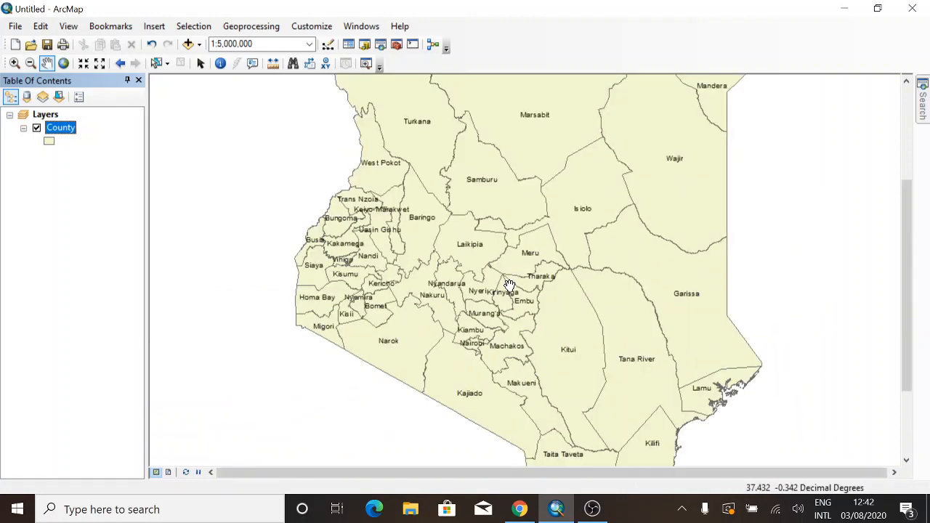
scroll(510, 285, "up", 1)
scroll(510, 286, "up", 2)
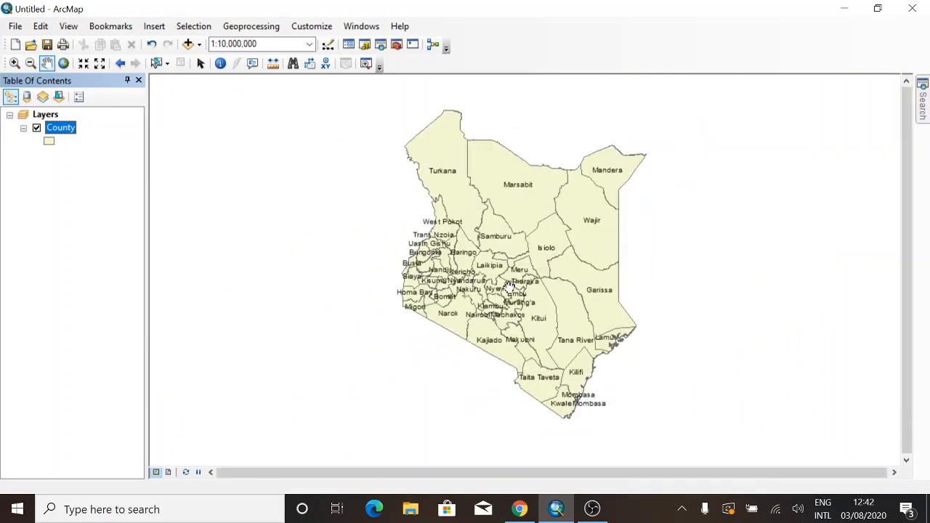
scroll(510, 287, "down", 1)
scroll(510, 287, "up", 1)
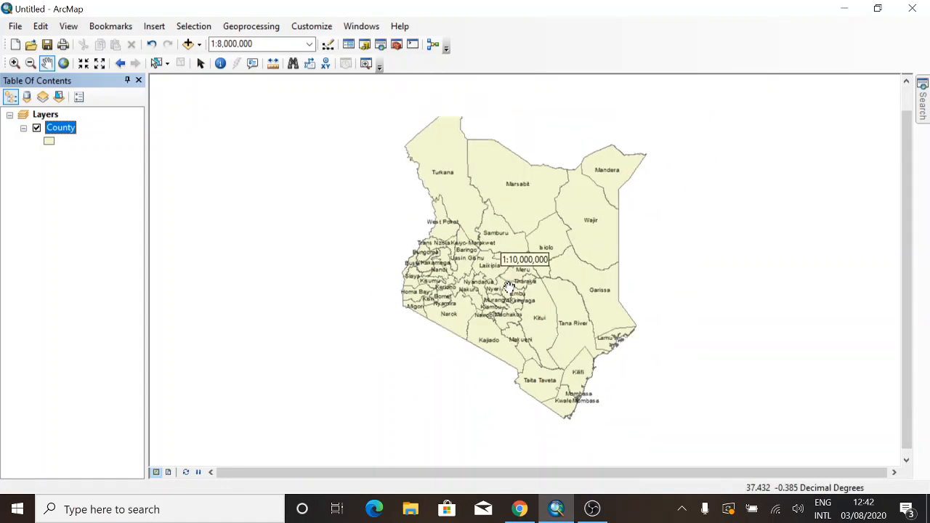
right_click(75, 130)
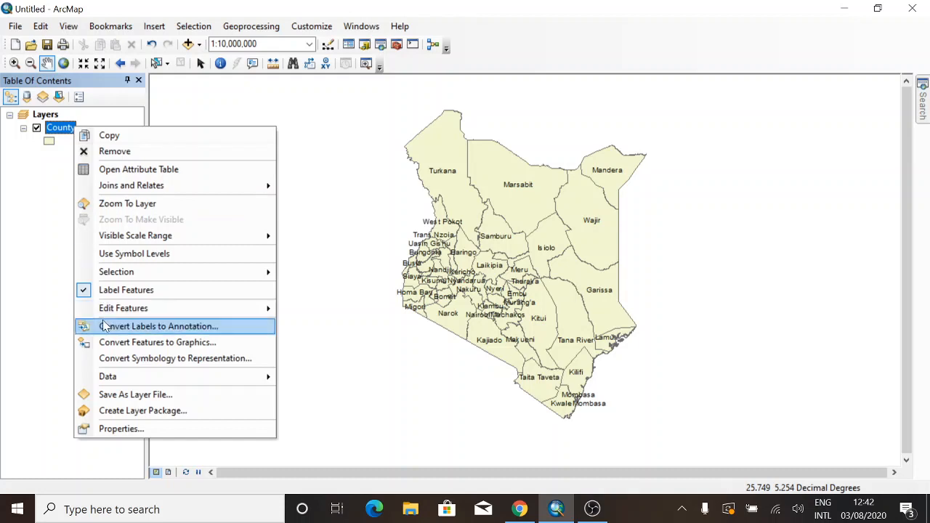
left_click(83, 290)
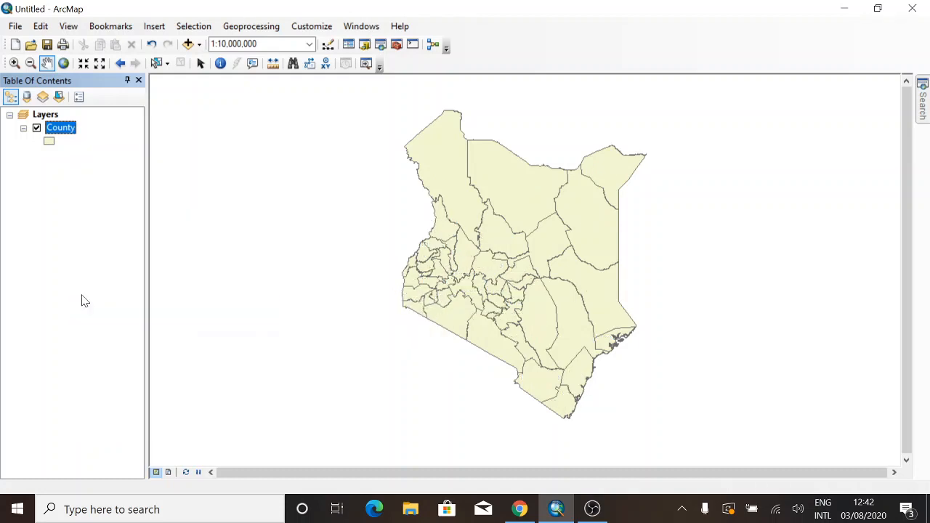
- Select the Nairobi record in the County layer's attribute table and inspect the selected county on the map
right_click(65, 135)
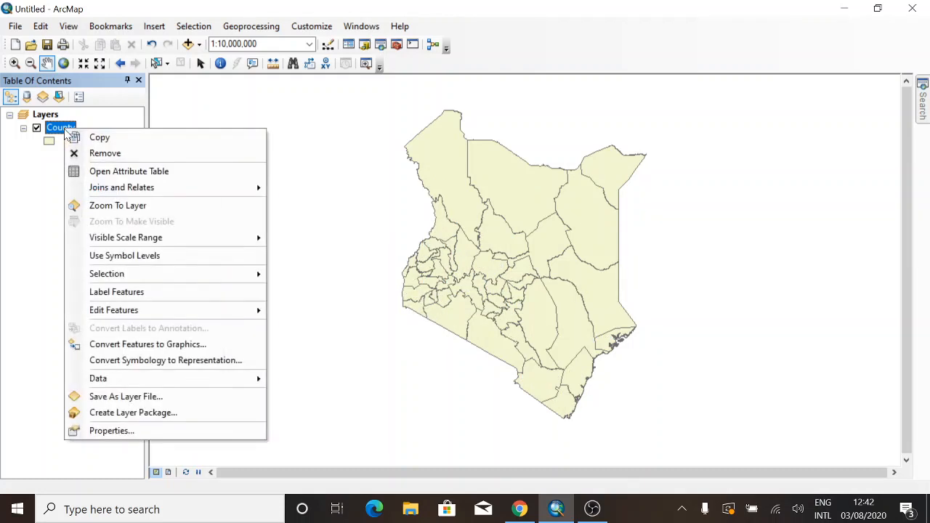
left_click(113, 174)
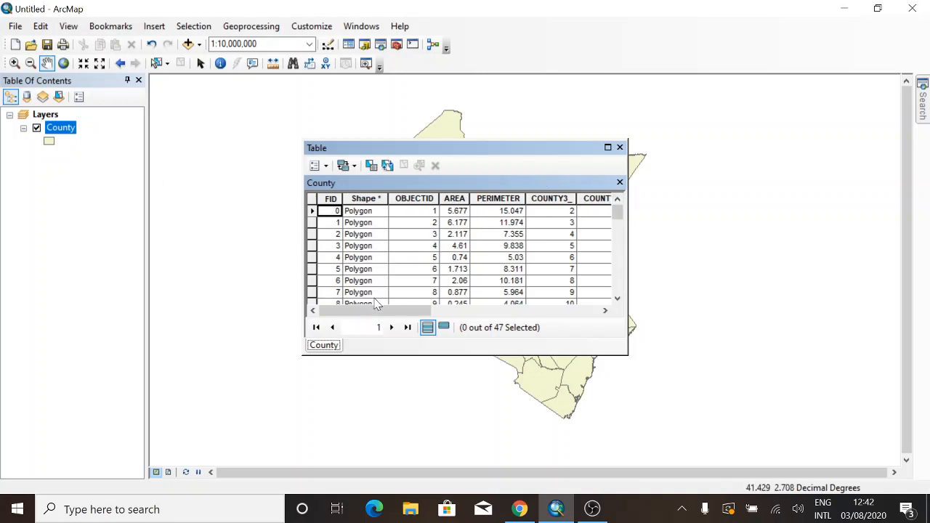
left_click_drag(382, 307, 502, 312)
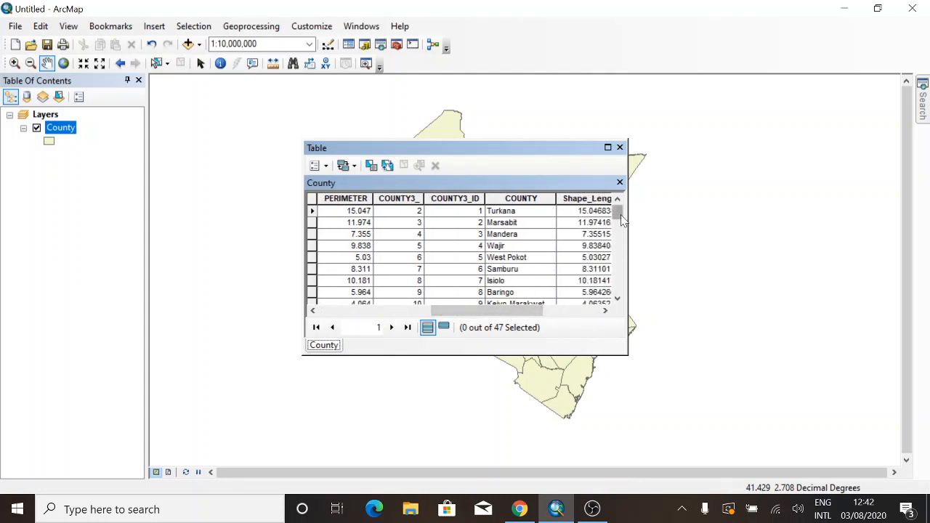
left_click_drag(620, 215, 614, 287)
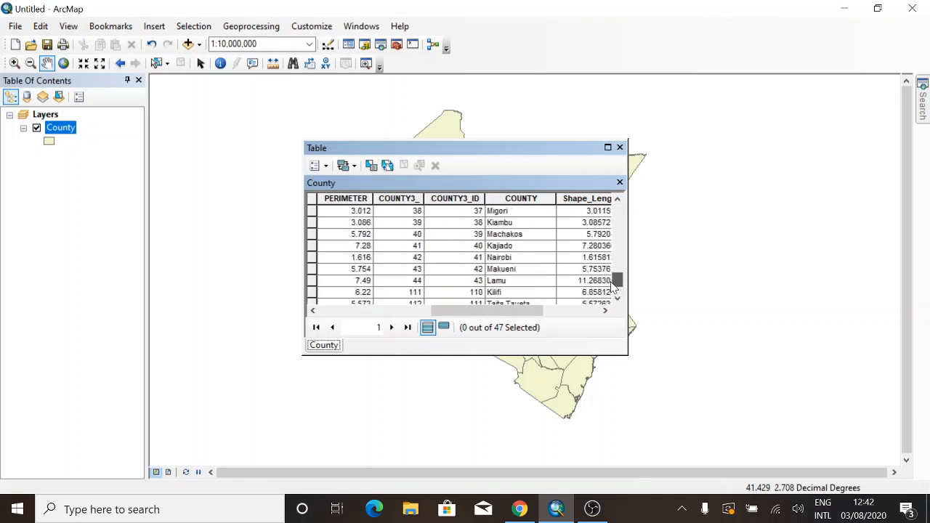
left_click(312, 257)
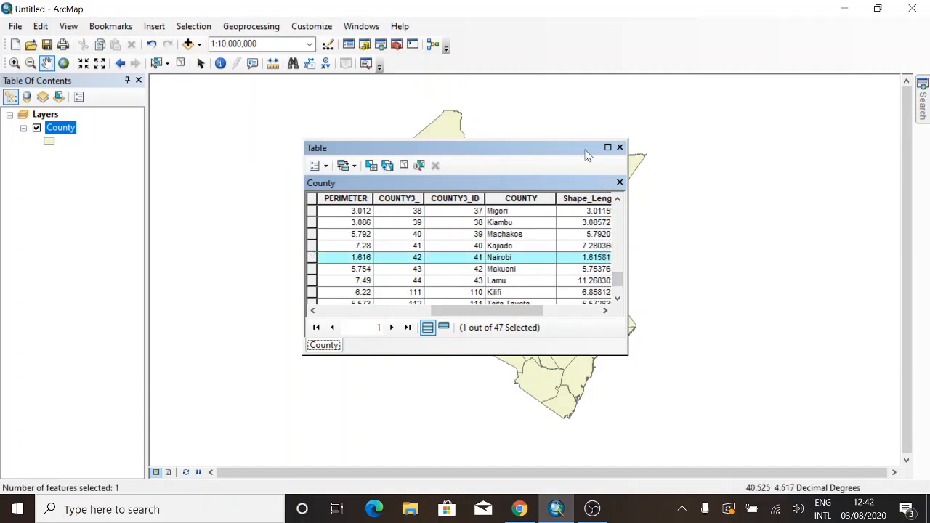
left_click(619, 147)
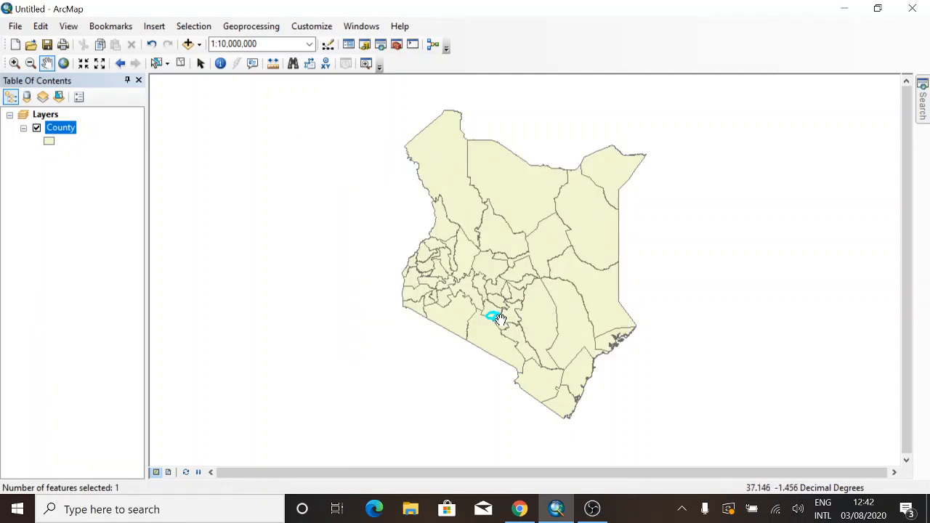
scroll(494, 320, "down", 1)
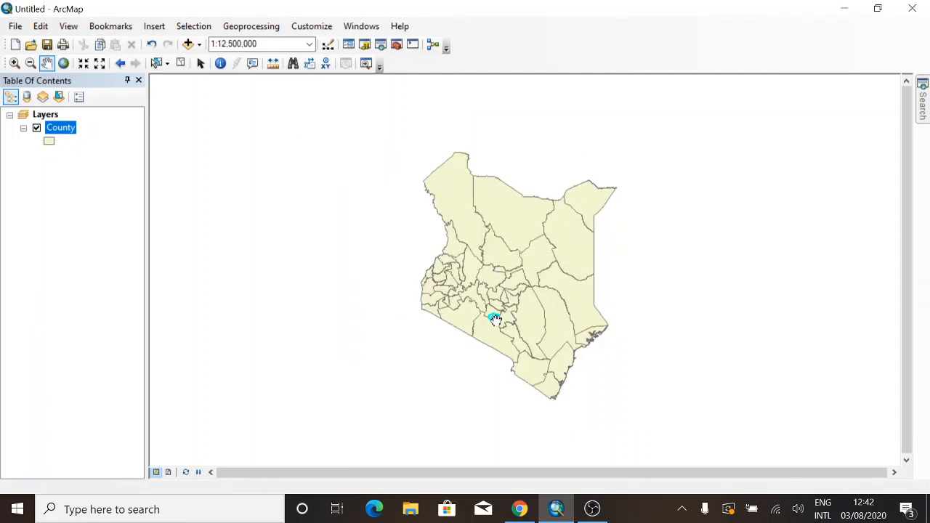
scroll(493, 320, "up", 2)
scroll(494, 319, "up", 8)
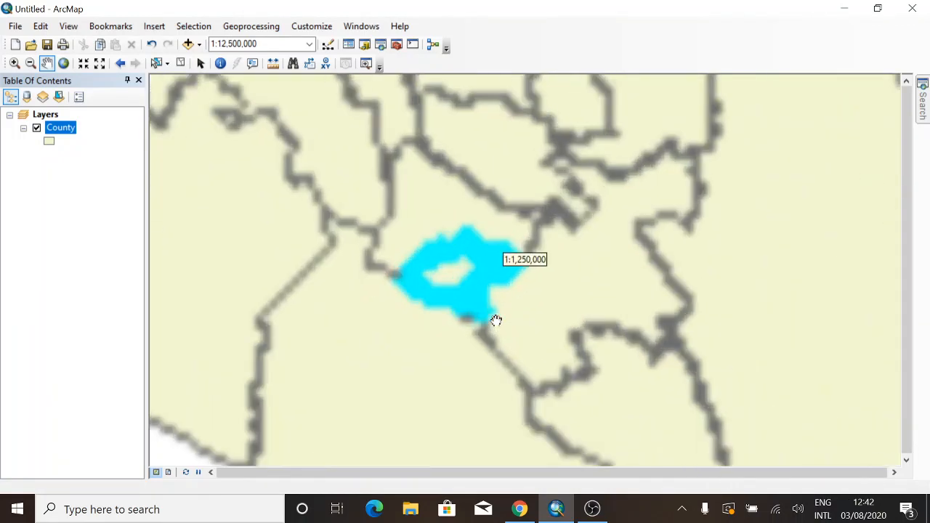
scroll(496, 320, "up", 2)
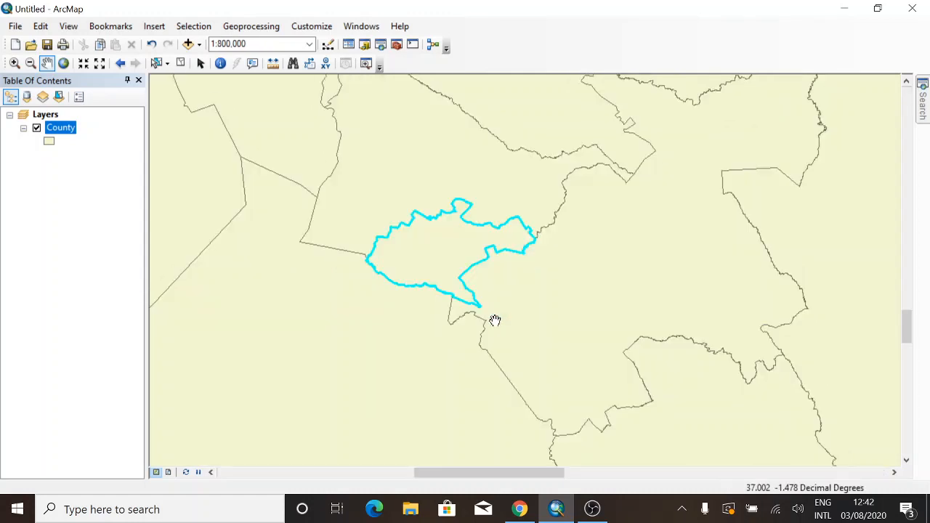
scroll(494, 321, "down", 2)
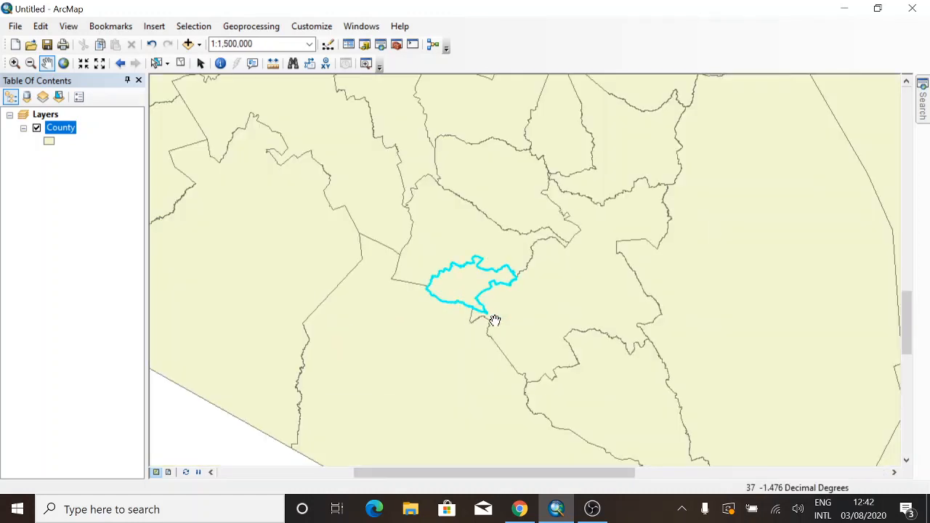
scroll(493, 320, "down", 1)
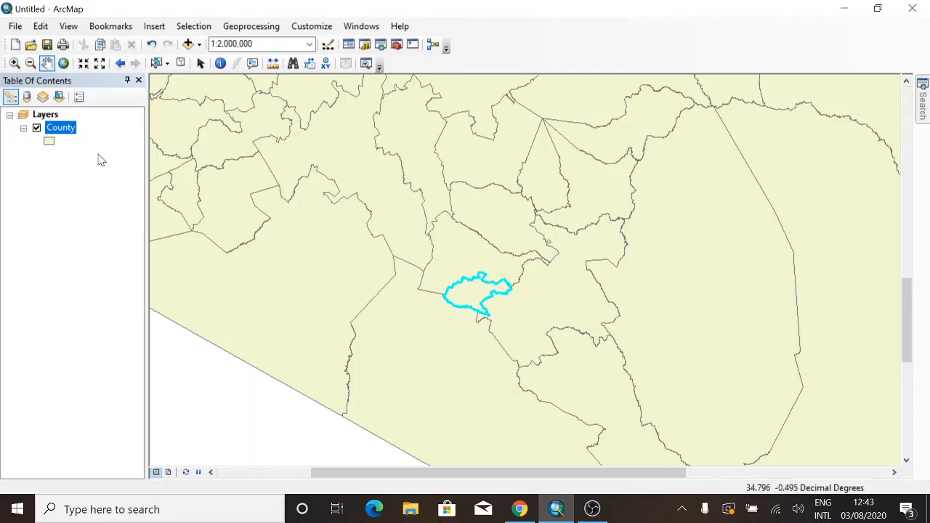
- Start exporting the County layer's selected features and choose the kenyan-counties folder as the output location
right_click(61, 131)
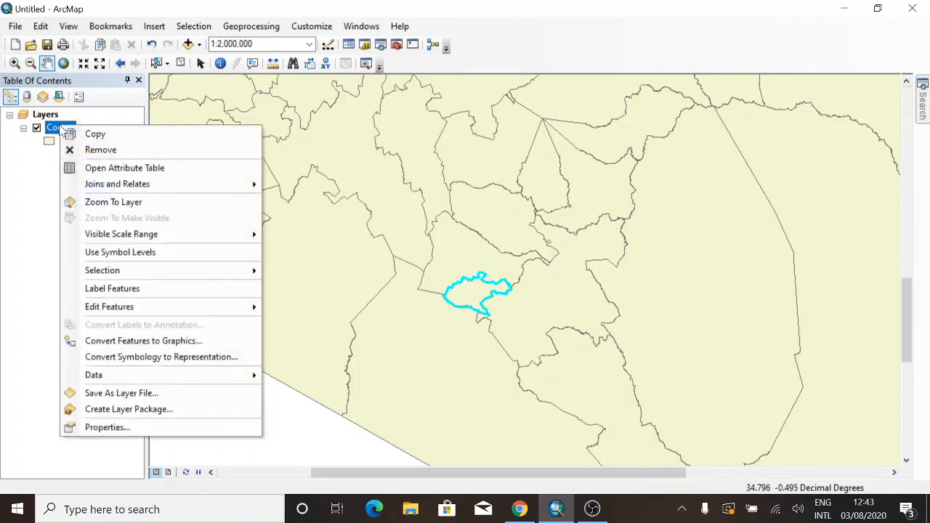
mouse_move(157, 375)
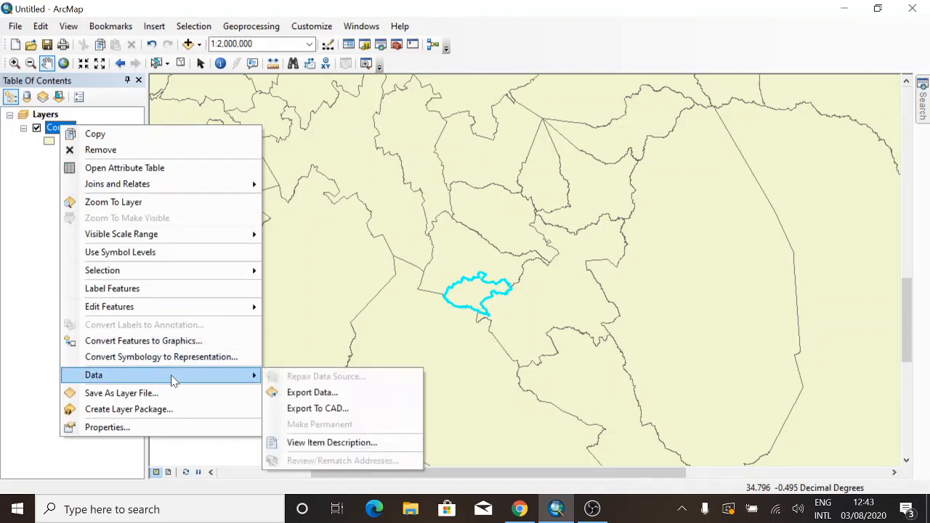
left_click(315, 395)
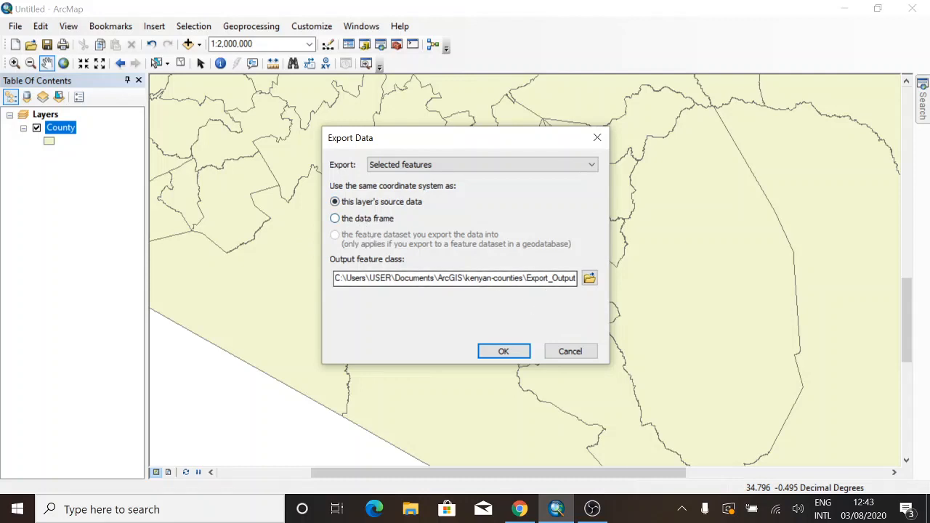
left_click(589, 279)
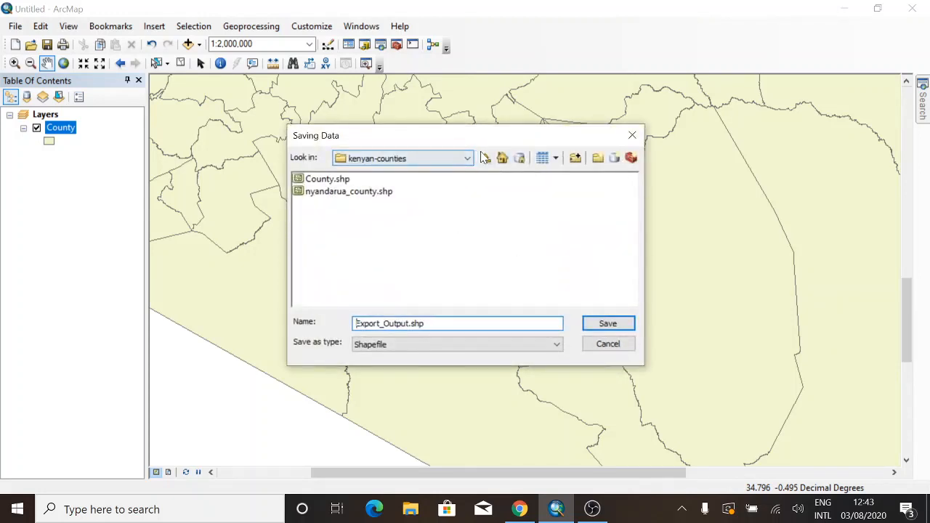
left_click(485, 158)
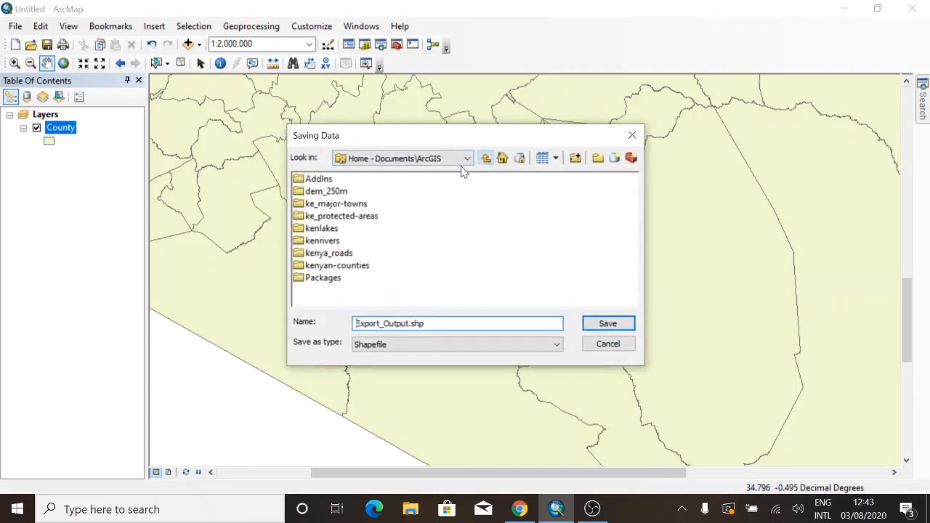
left_click(361, 267)
left_click(359, 266)
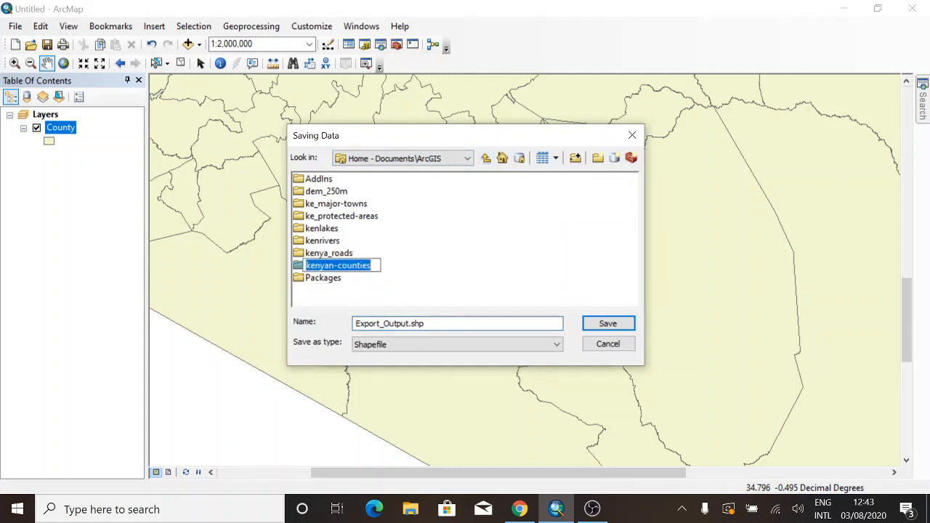
left_click(360, 266)
left_click(396, 263)
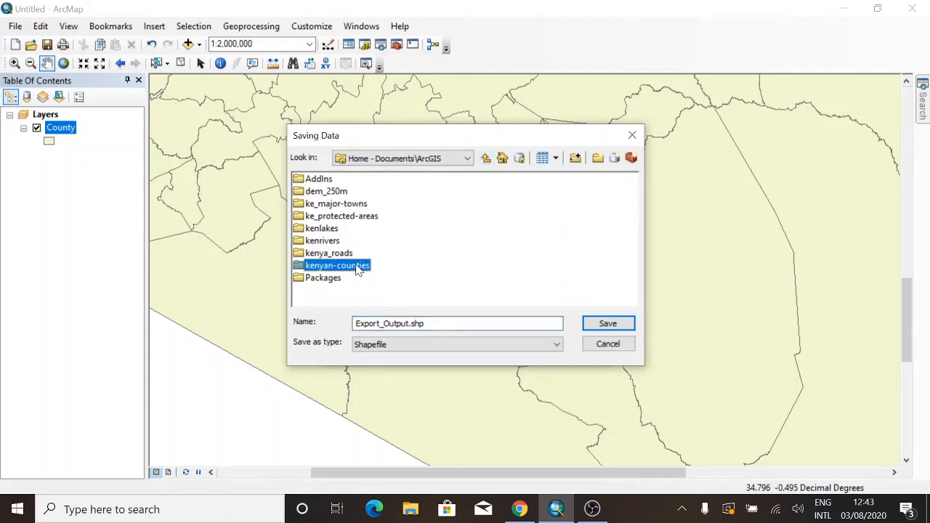
double_click(361, 266)
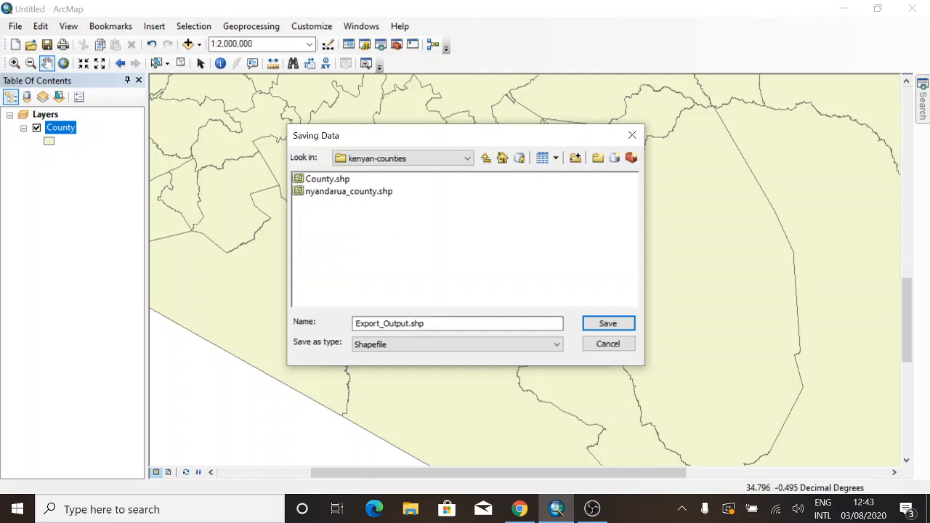
- Export the selection as the shapefile nairobi_county.shp and add it to the map as a layer
left_click(412, 323)
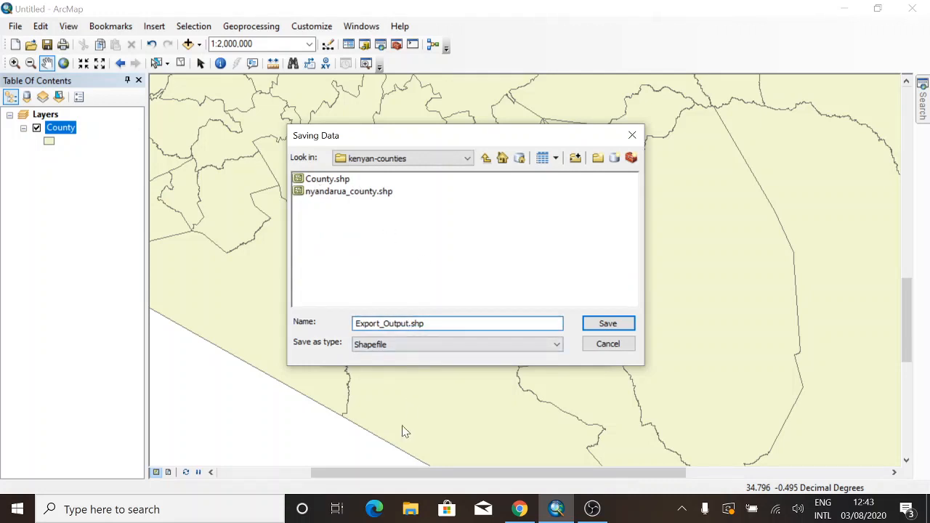
key("BackSpace")
key("BackSpace")
key("BackSpace")
key("BackSpace")
key("BackSpace")
key("BackSpace")
key("BackSpace")
key("BackSpace")
key("BackSpace")
key("BackSpace")
key("BackSpace")
key("BackSpace")
key("BackSpace")
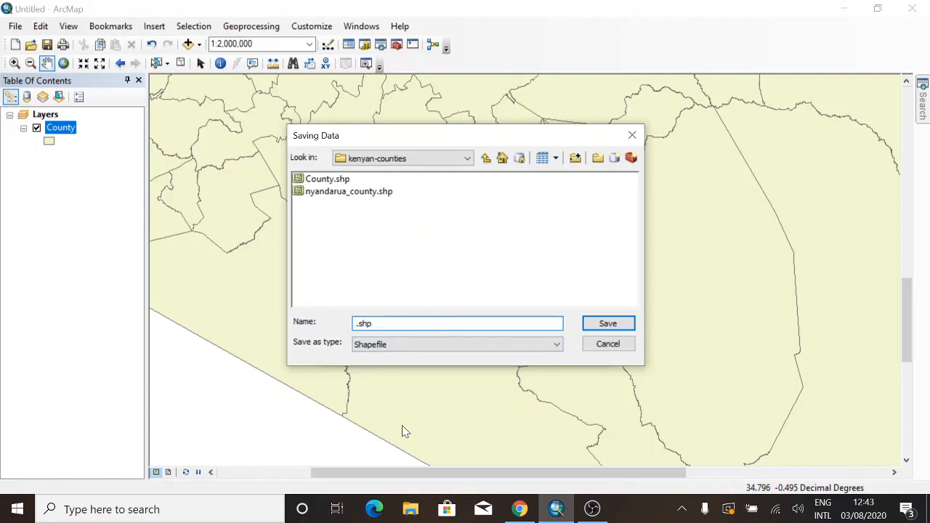
type("nairobi")
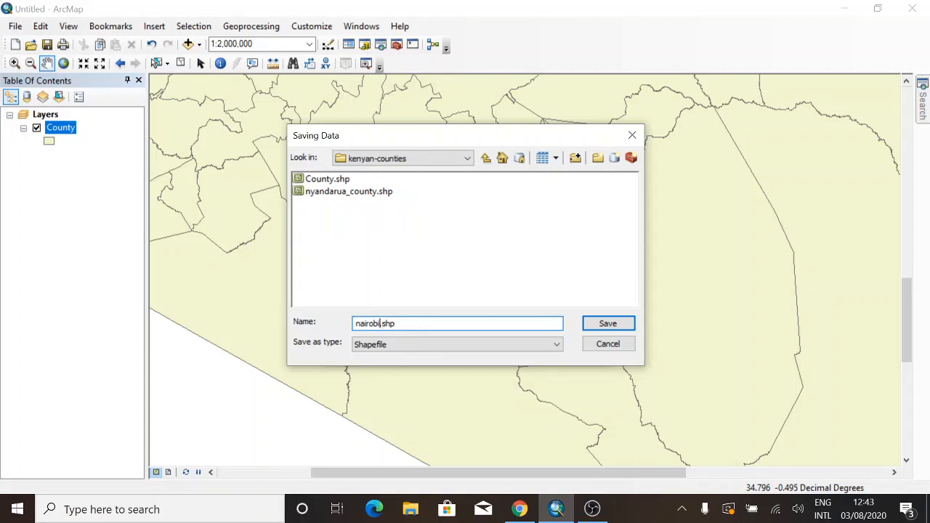
type(" cou")
key("BackSpace")
key("BackSpace")
key("BackSpace")
type("county")
key("BackSpace")
type("_")
left_click(603, 325)
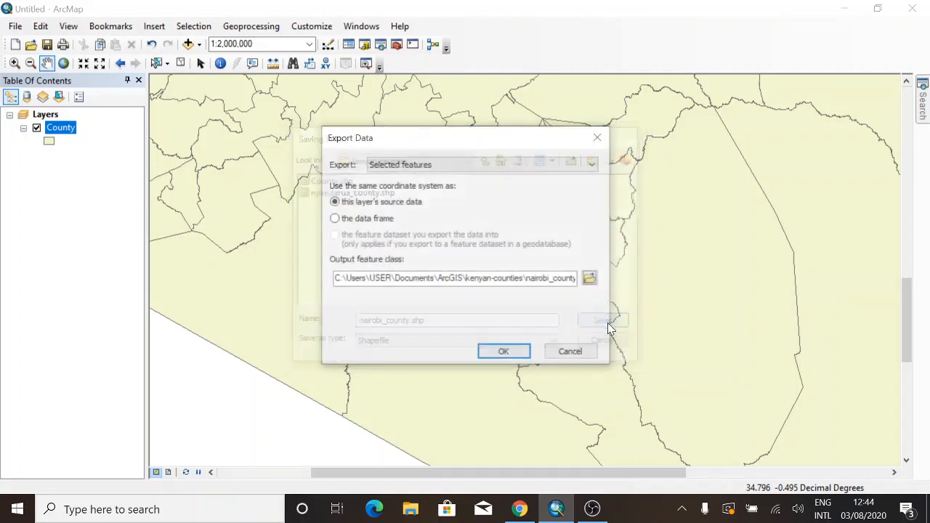
left_click(499, 353)
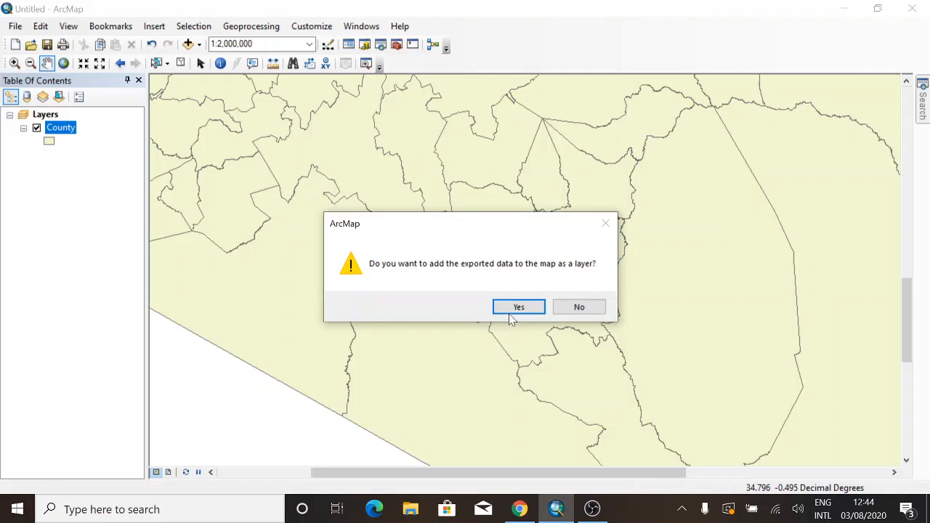
left_click(518, 306)
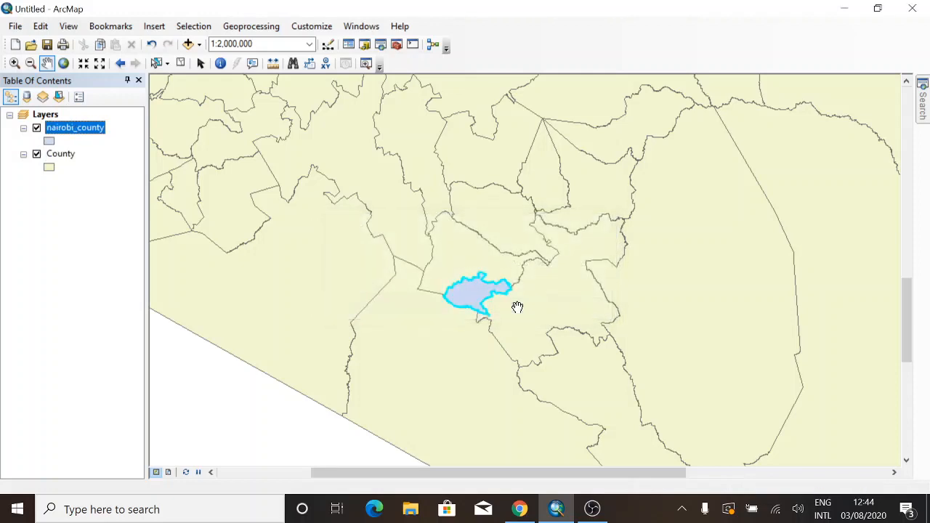
- Hide the County layer to view nairobi_county alone, and remove the County layer from the map
left_click(37, 154)
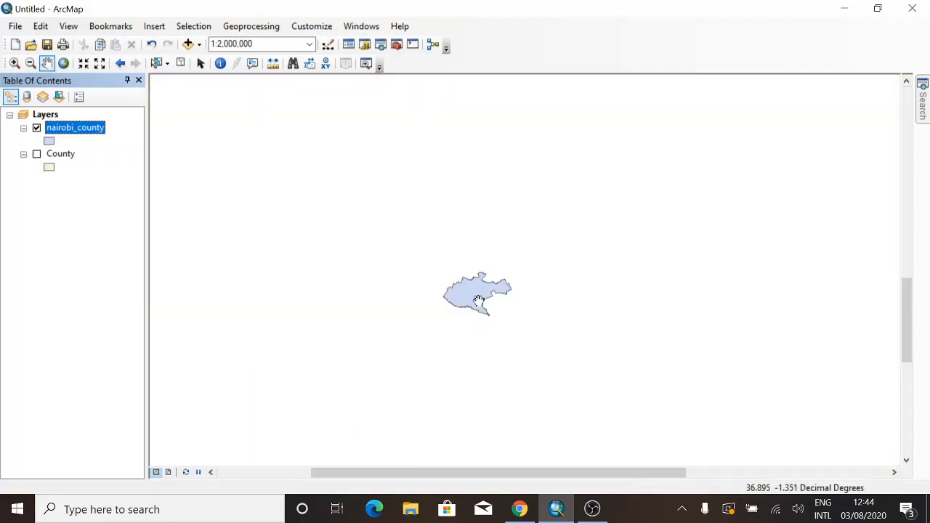
scroll(475, 301, "up", 4)
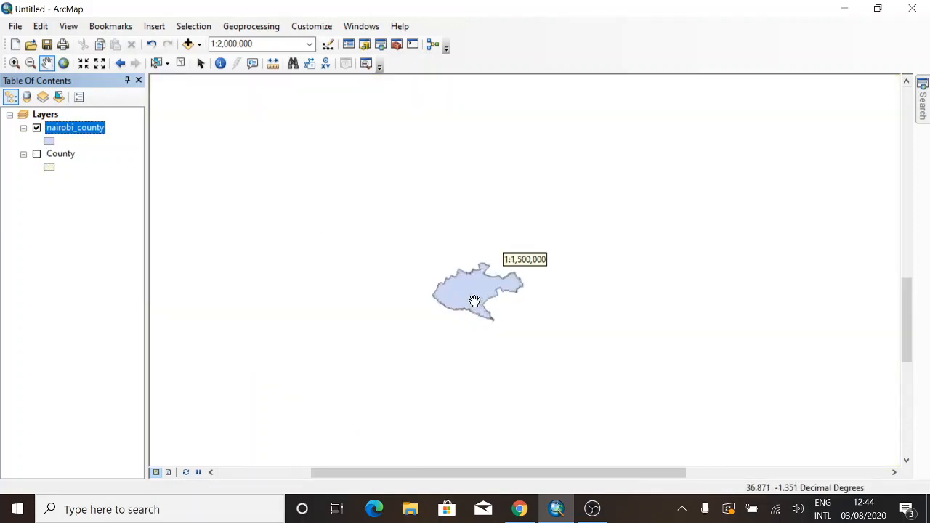
scroll(473, 300, "up", 3)
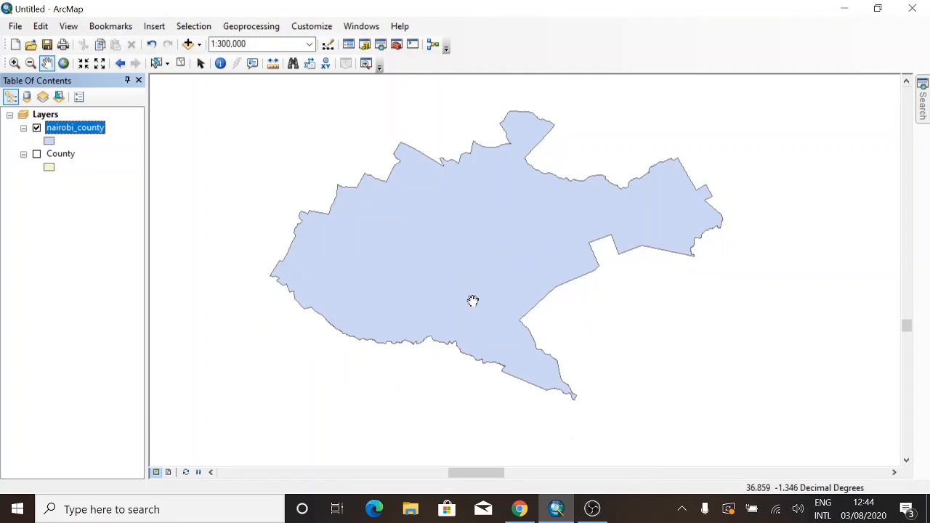
right_click(66, 157)
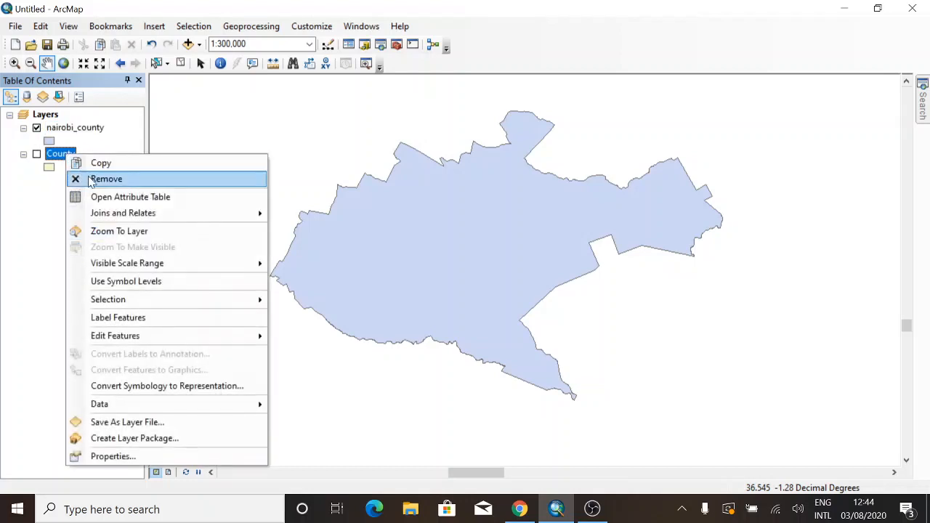
left_click(100, 183)
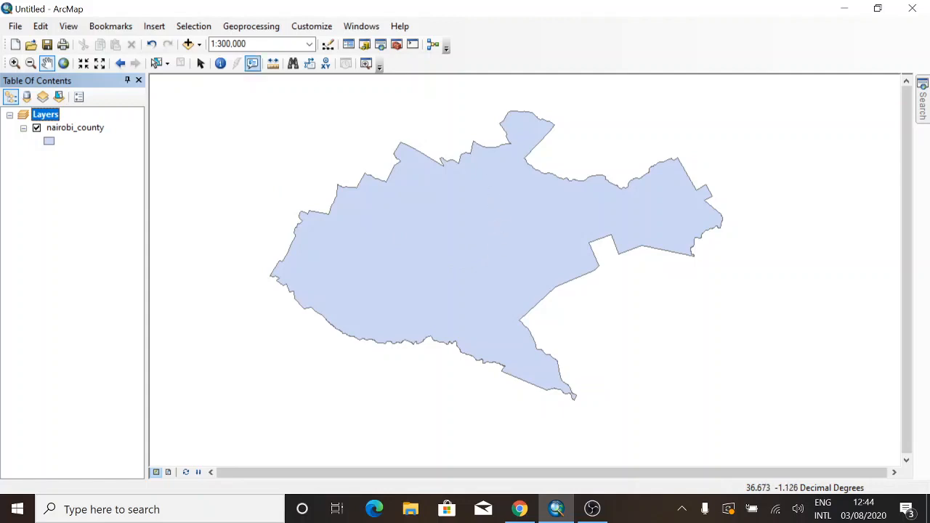
- Add the Kenya_roads_version2.shp shapefile from the kenya_roads folder to the map
left_click(190, 48)
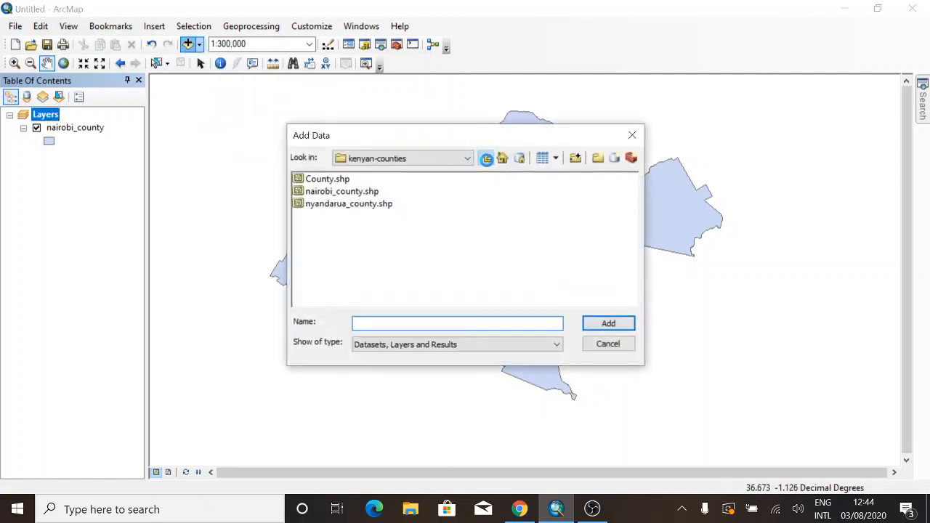
left_click(485, 158)
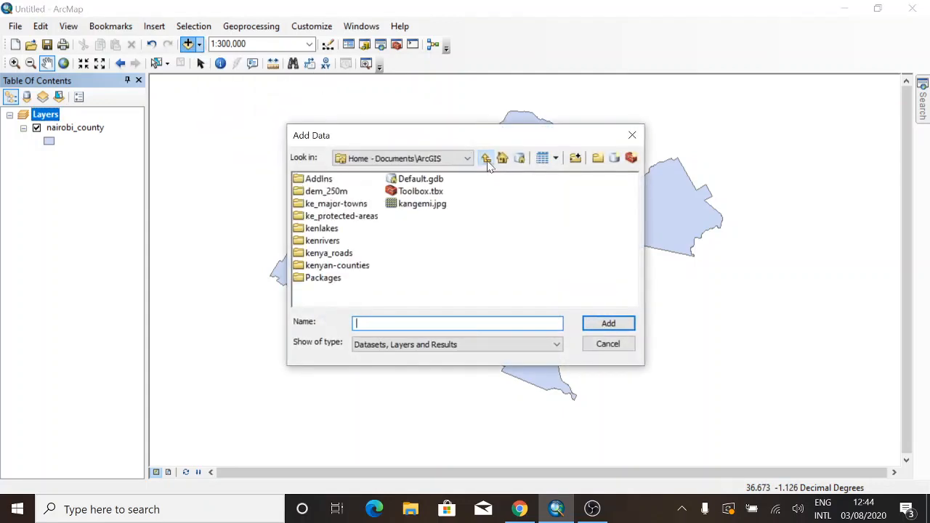
double_click(331, 254)
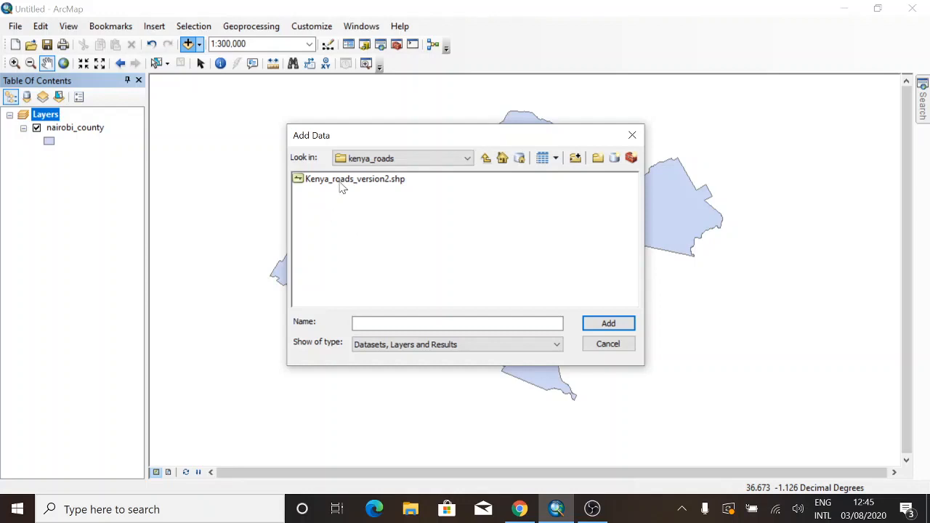
left_click(485, 159)
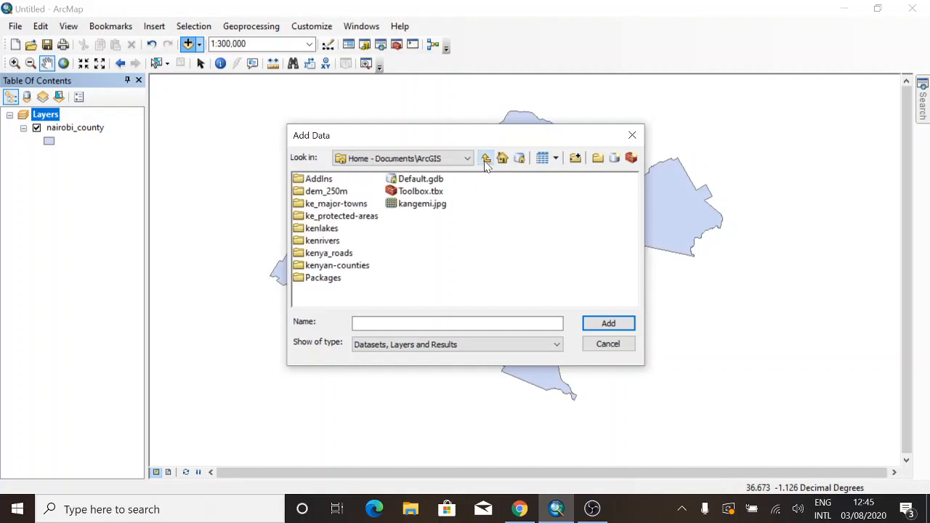
double_click(328, 259)
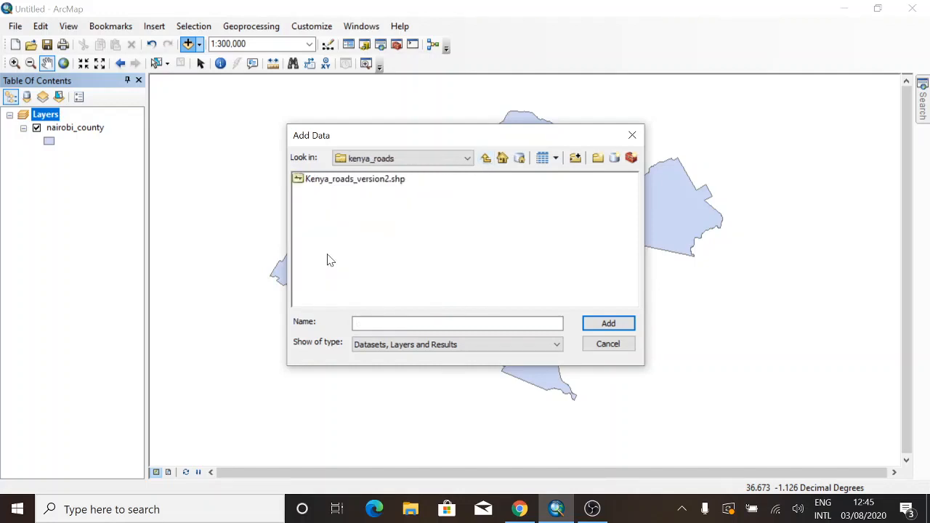
left_click(361, 181)
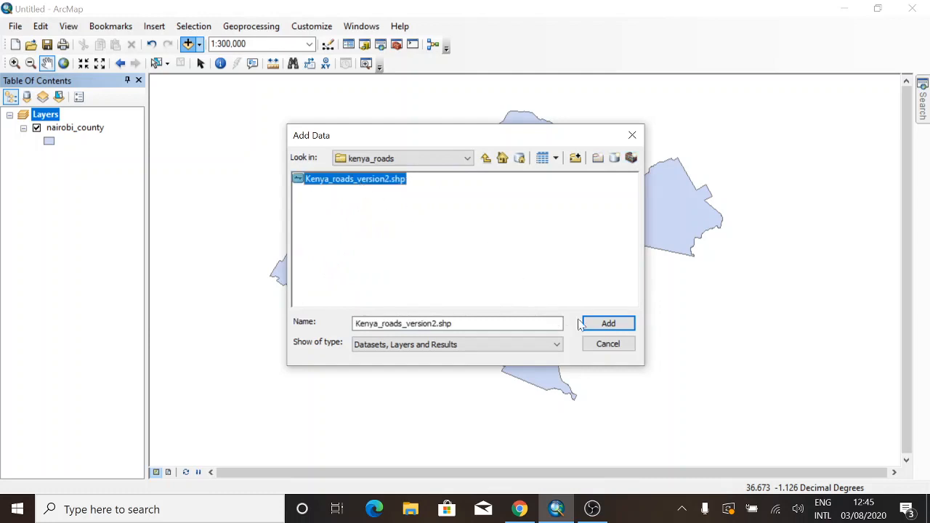
left_click(610, 325)
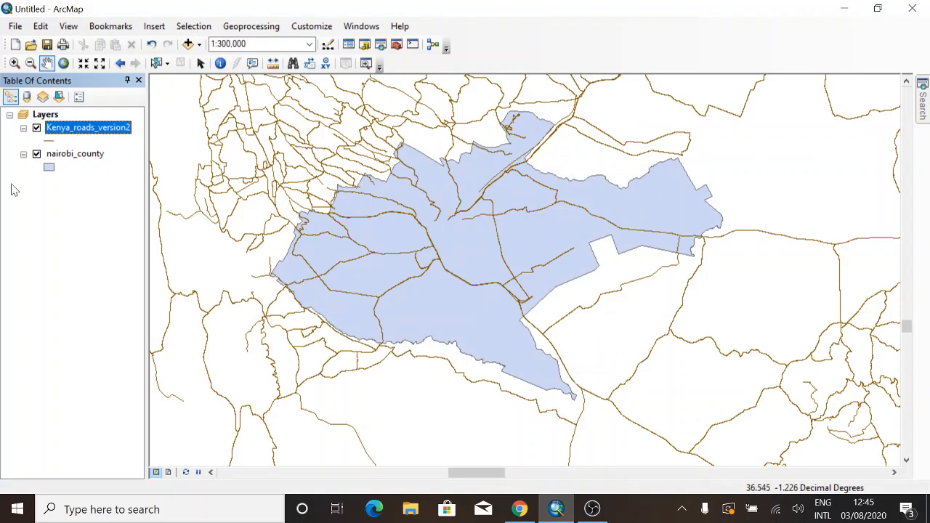
- Open the Clip geoprocessing tool with Kenya_roads_version2 as the input features and nairobi_county as the clip features
scroll(411, 250, "up", 2)
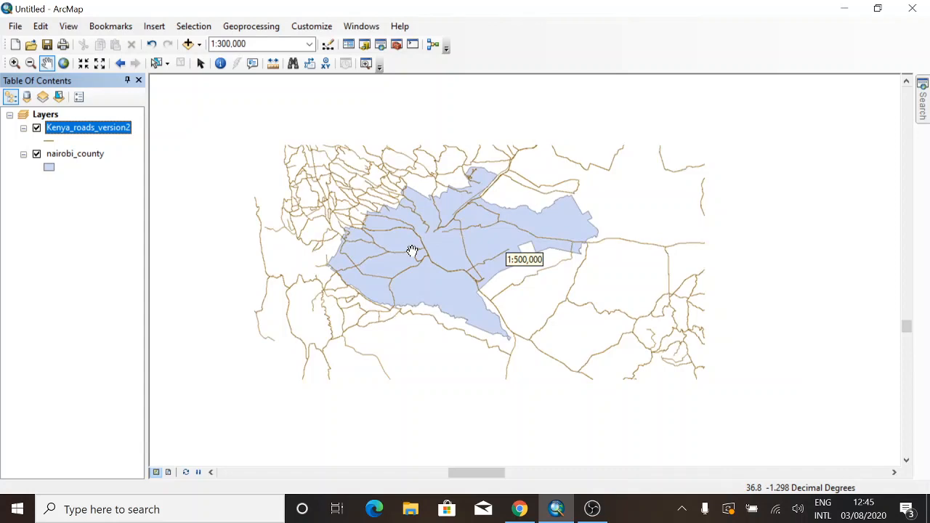
scroll(411, 250, "up", 1)
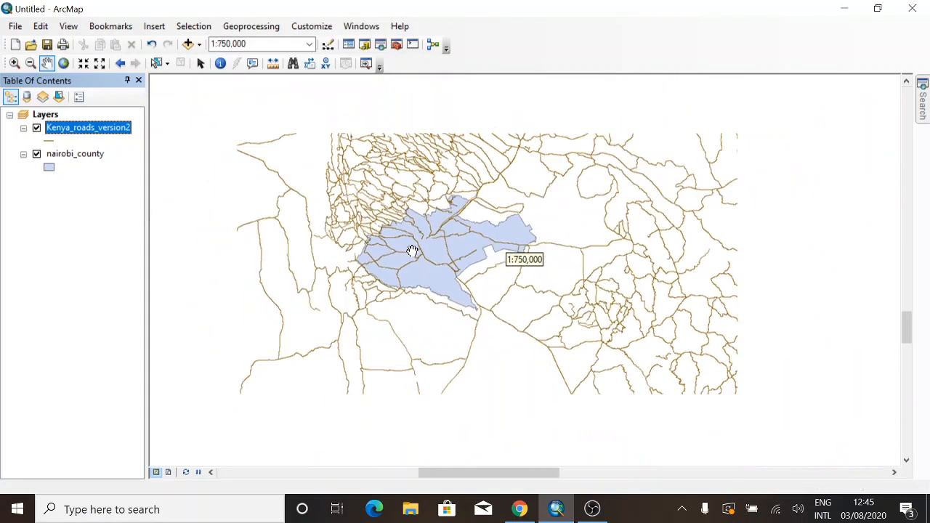
scroll(411, 250, "up", 1)
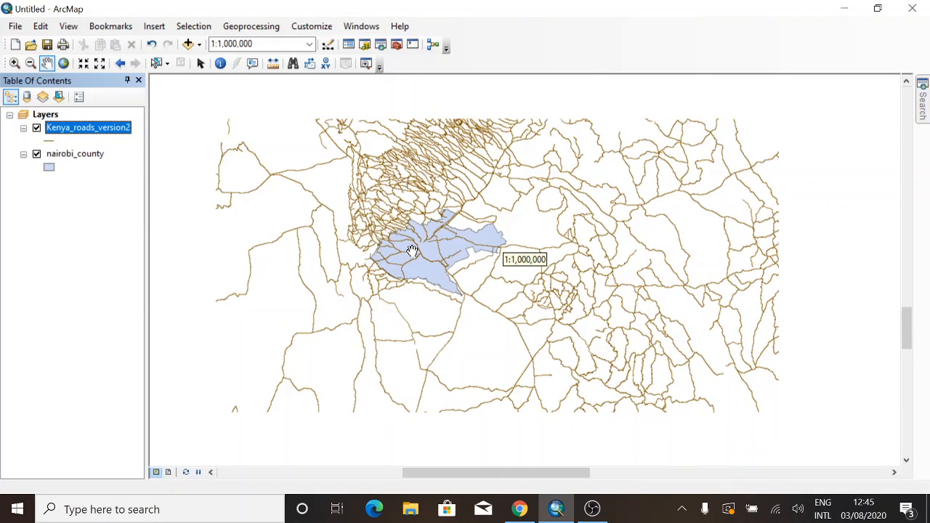
scroll(411, 252, "down", 2)
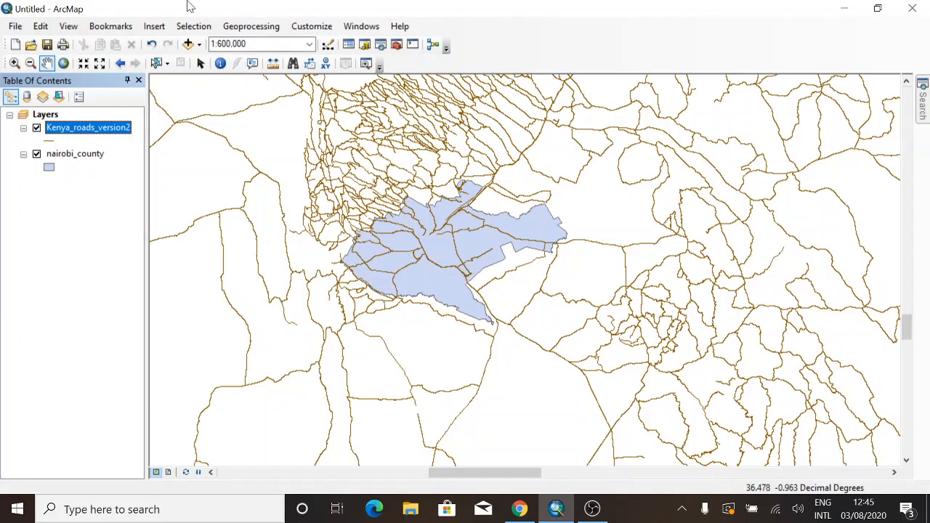
left_click(259, 29)
left_click(263, 30)
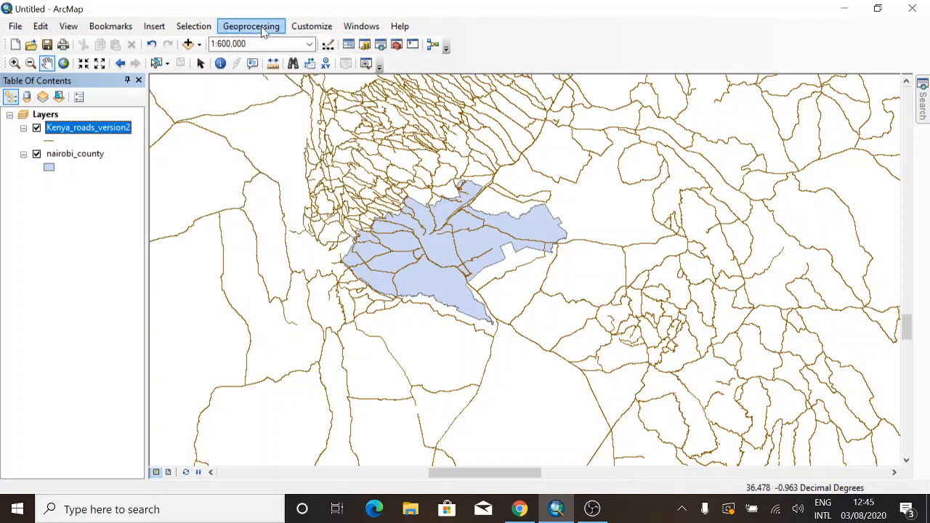
left_click(263, 30)
left_click(260, 57)
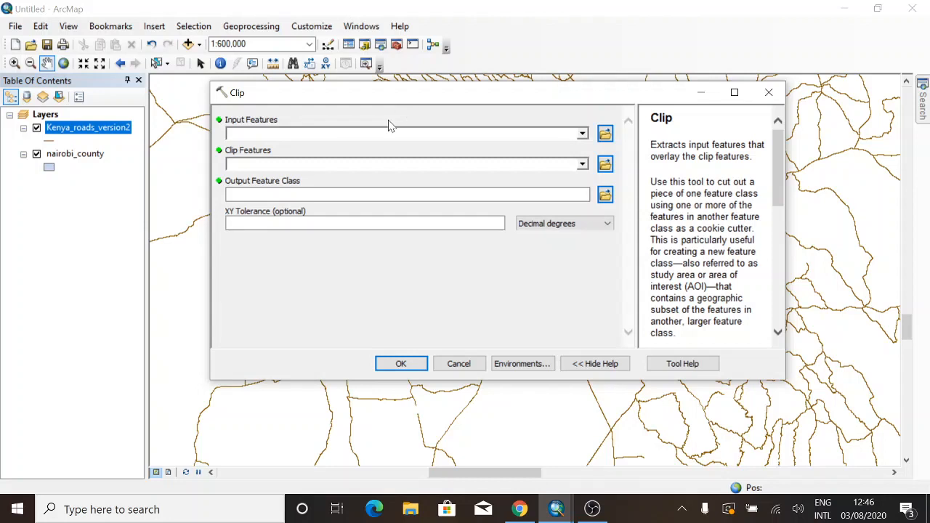
left_click(582, 134)
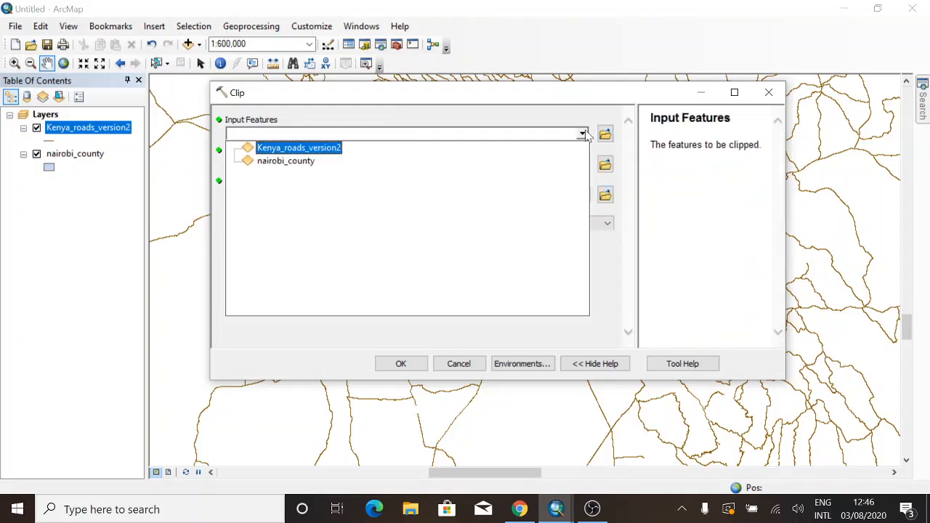
left_click(300, 149)
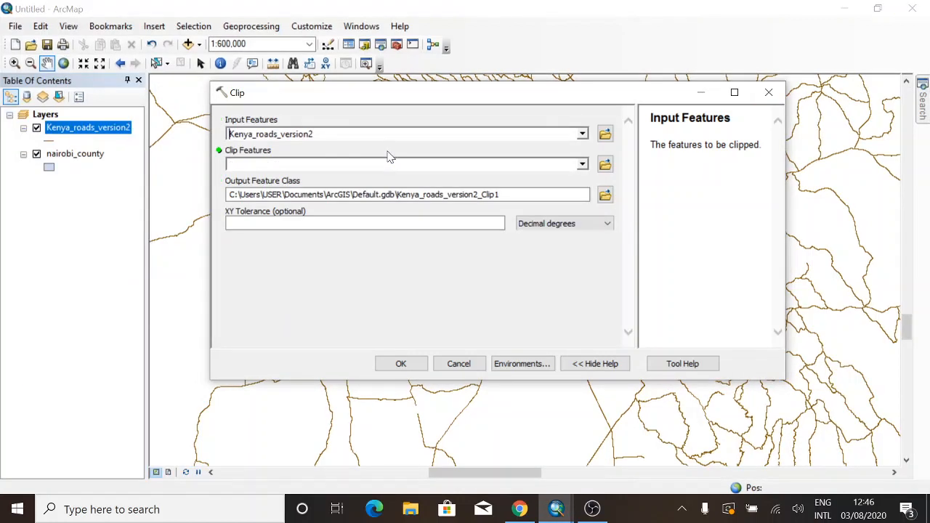
left_click(582, 164)
left_click(288, 192)
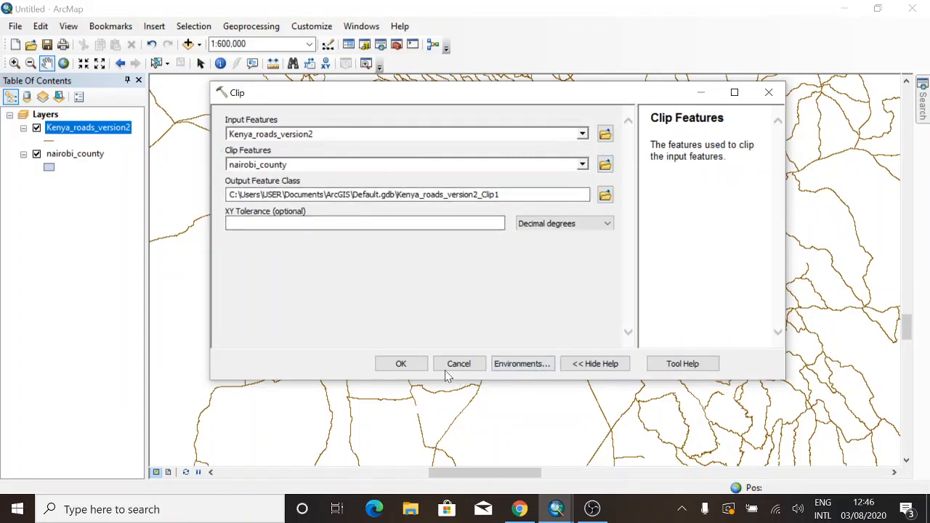
- Run the clip of Kenya_roads_version2 to nairobi_county and hide the original Kenya_roads_version2 layer
left_click(399, 365)
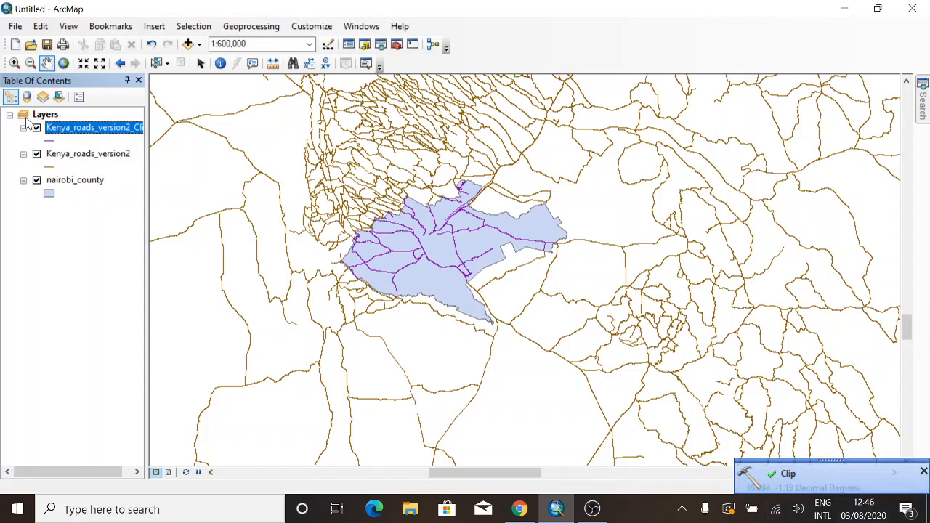
left_click(40, 160, "ctrl")
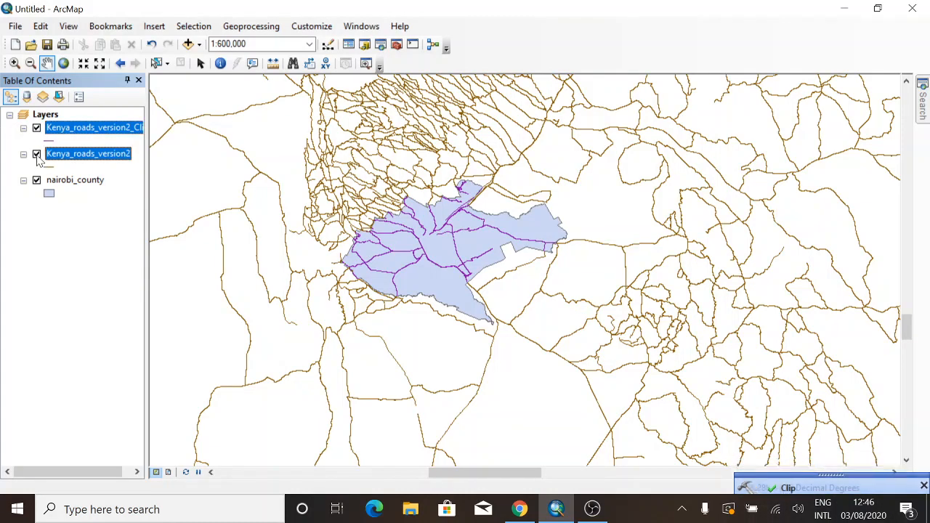
left_click(37, 155)
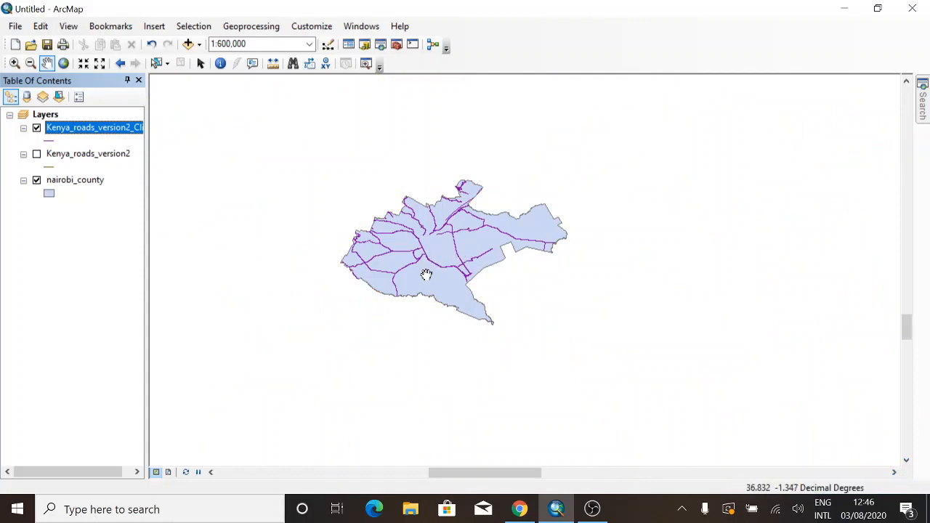
- Examine the clipped roads layer's attribute table, including the class, region, width, lanes and surface type fields, and close it
right_click(120, 135)
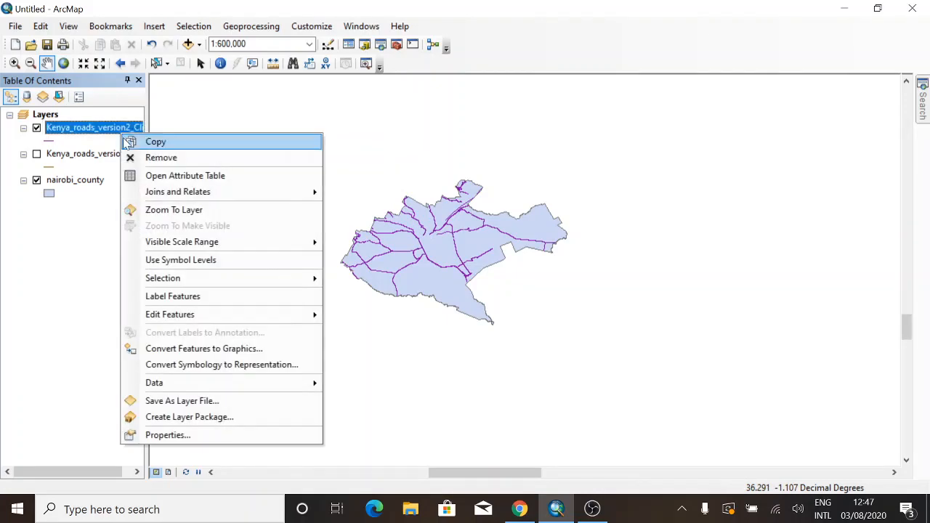
left_click(177, 175)
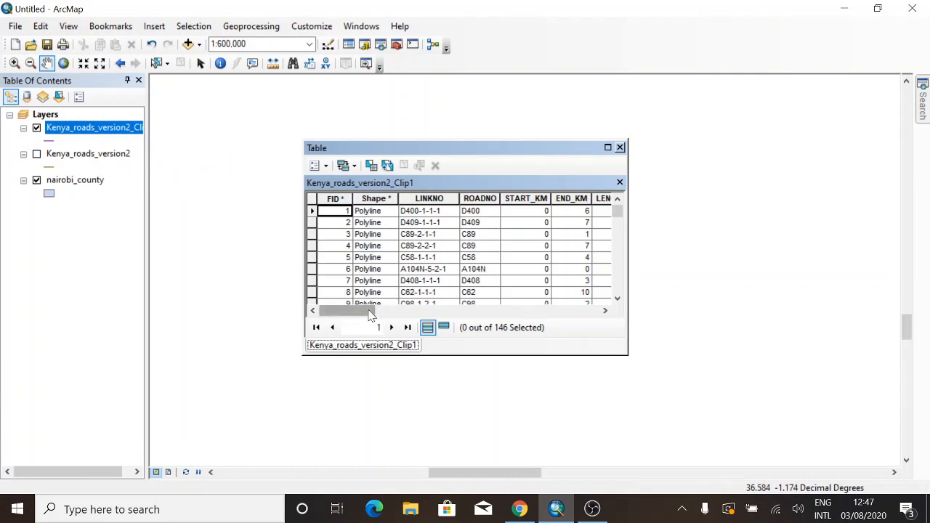
left_click_drag(371, 314, 493, 335)
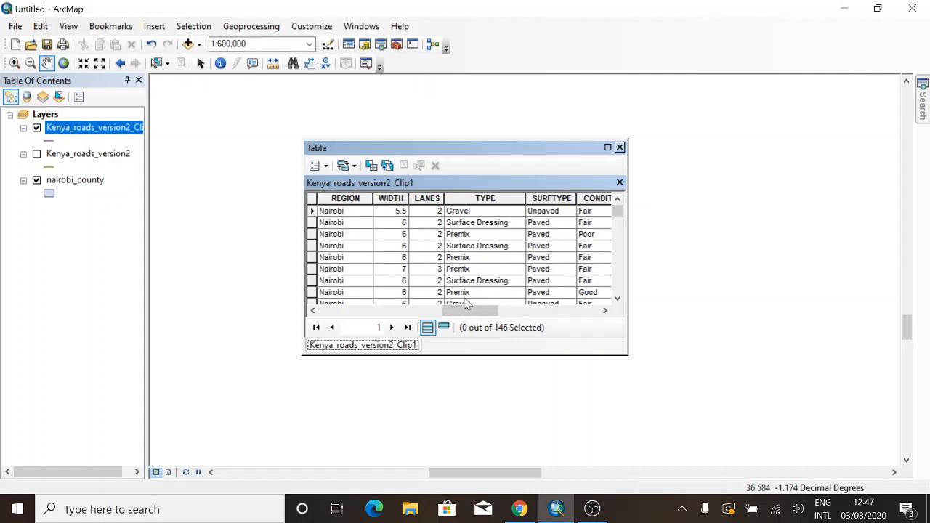
left_click_drag(467, 311, 456, 329)
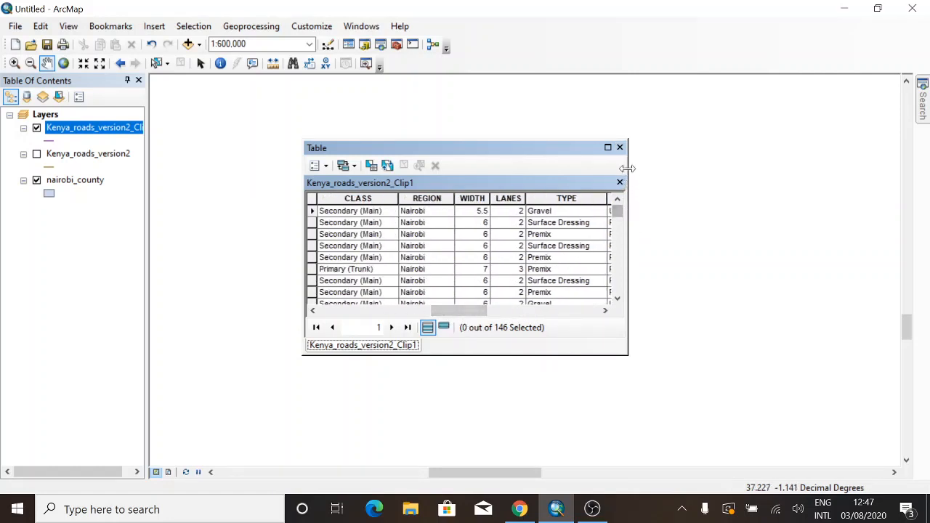
left_click(620, 148)
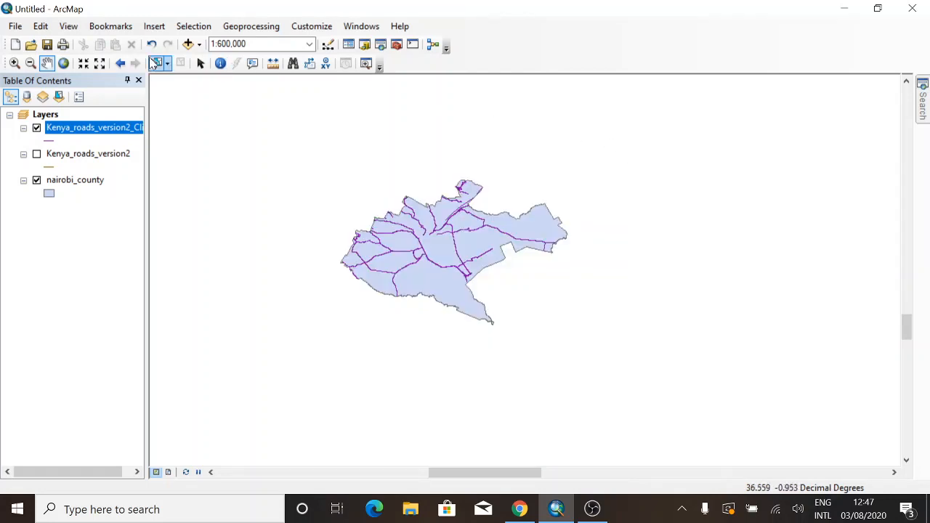
- Remove the original Kenya_roads_version2 layer from the map and rename the clipped roads layer as roads
right_click(107, 156)
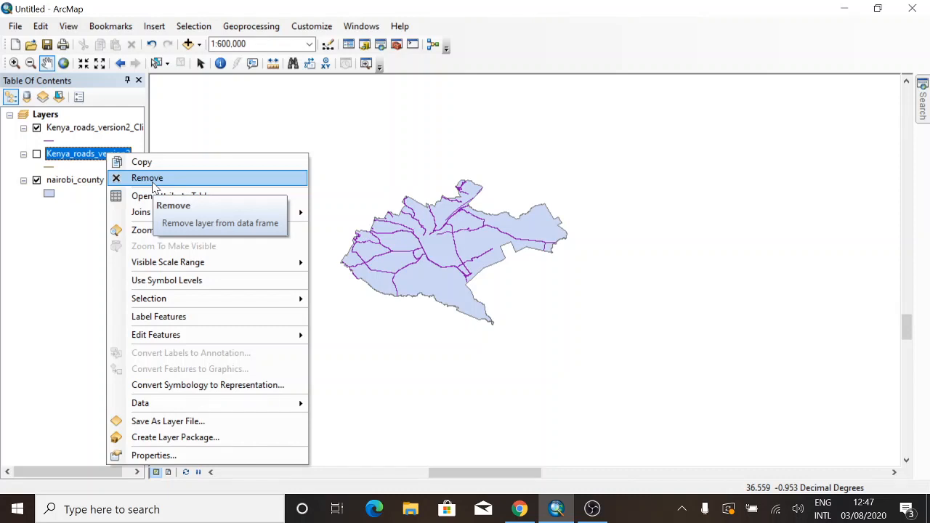
left_click(152, 187)
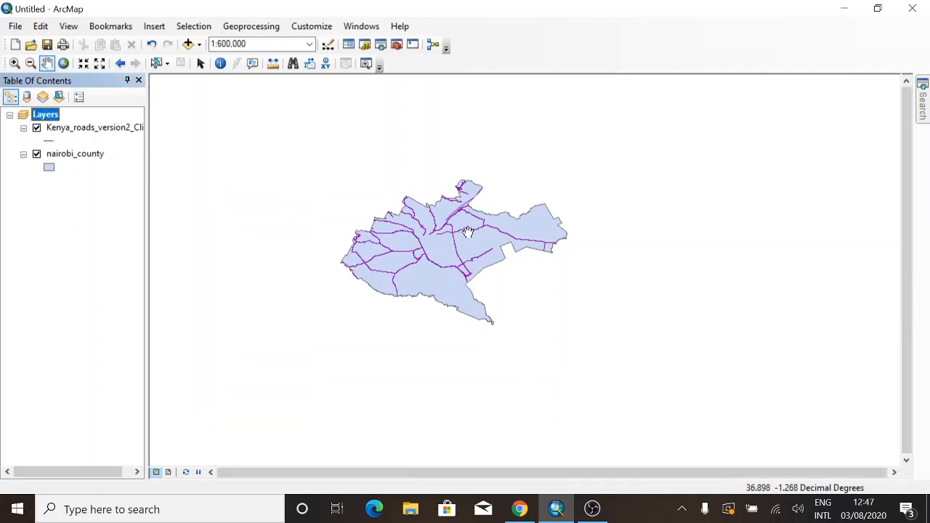
left_click(93, 131)
left_click(93, 131)
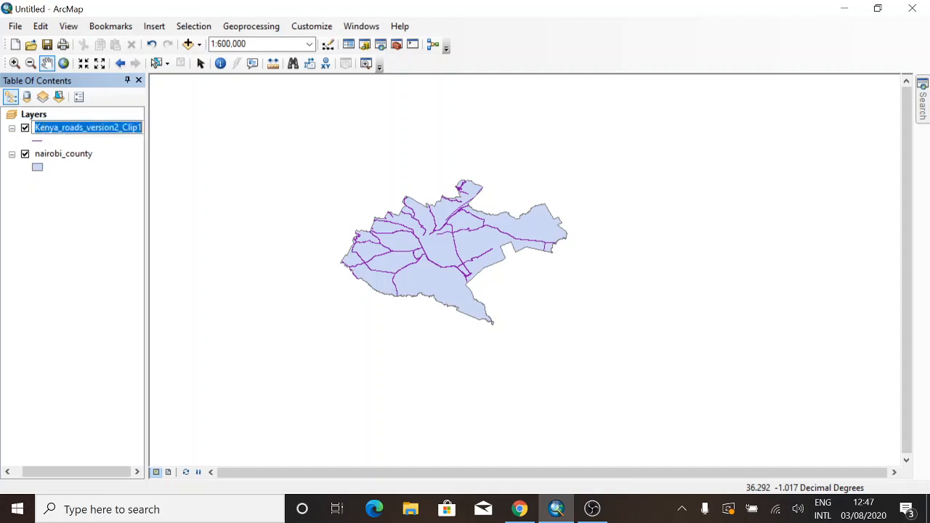
type("ro")
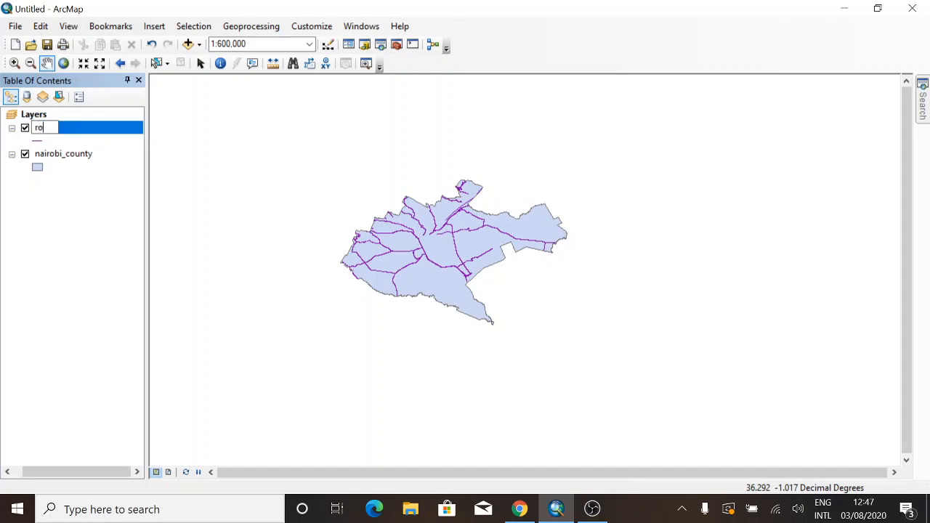
type("ads")
key("Return")
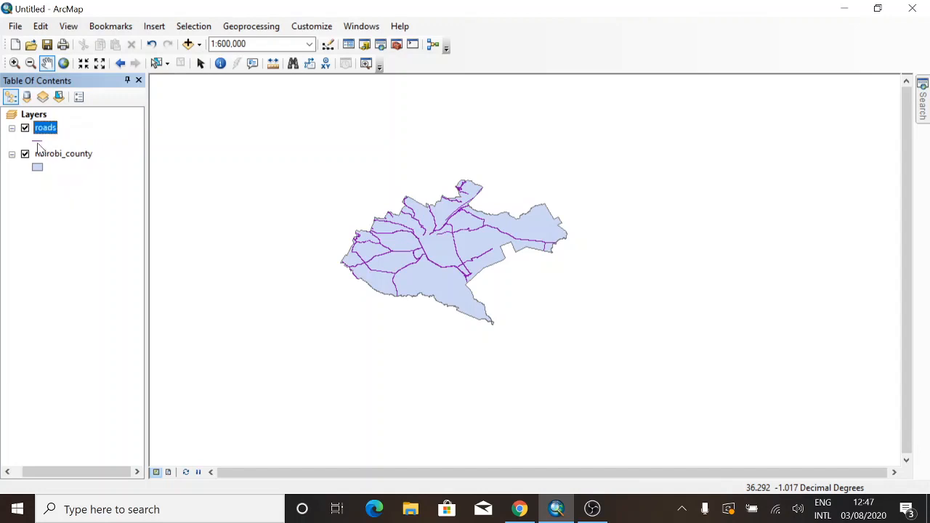
- Change the line symbol of the roads layer to the Highway Ramp style
left_click(39, 142)
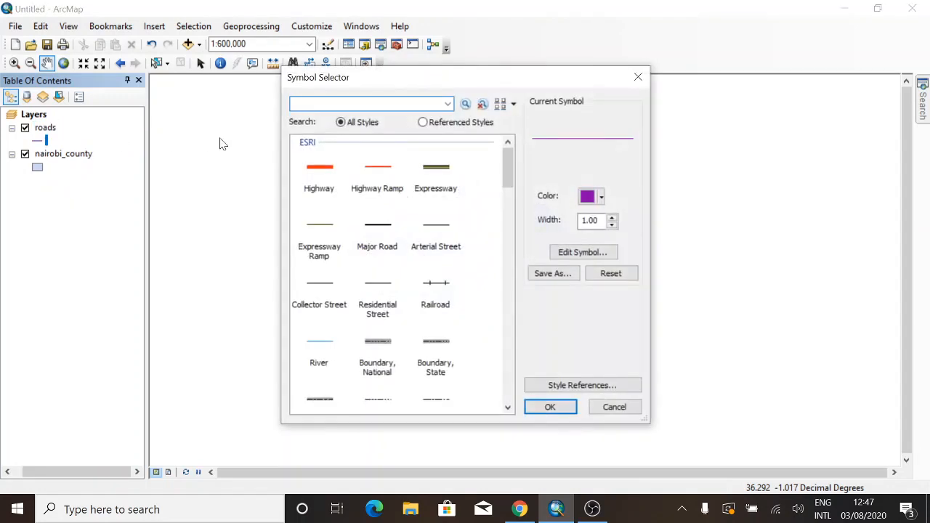
scroll(390, 229, "down", 3)
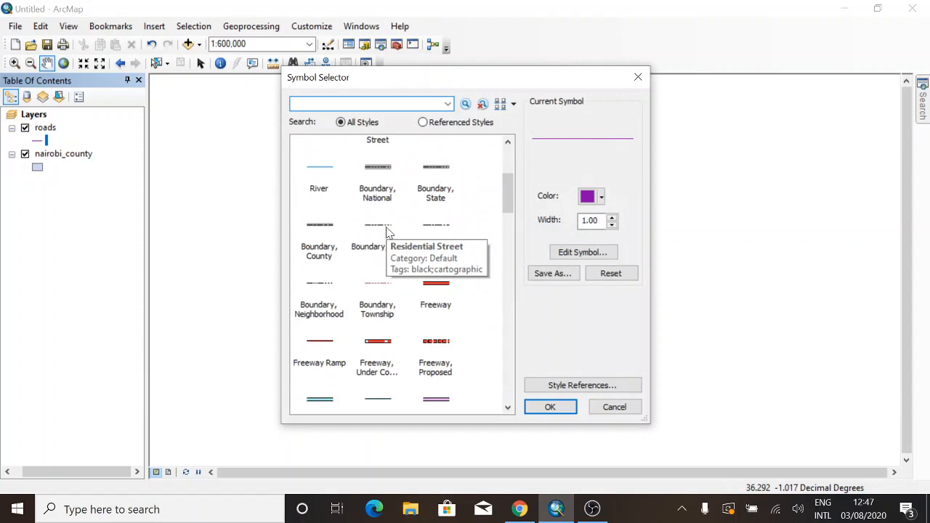
scroll(388, 231, "up", 3)
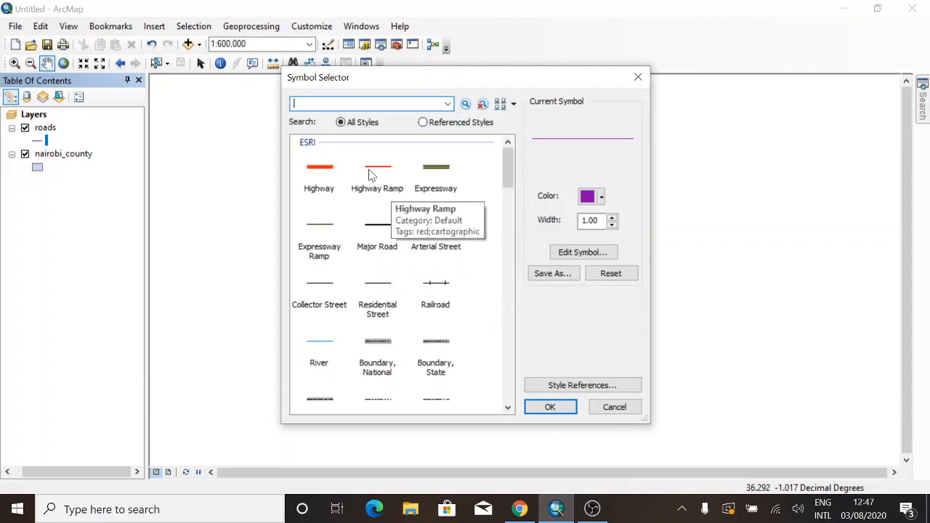
left_click(368, 175)
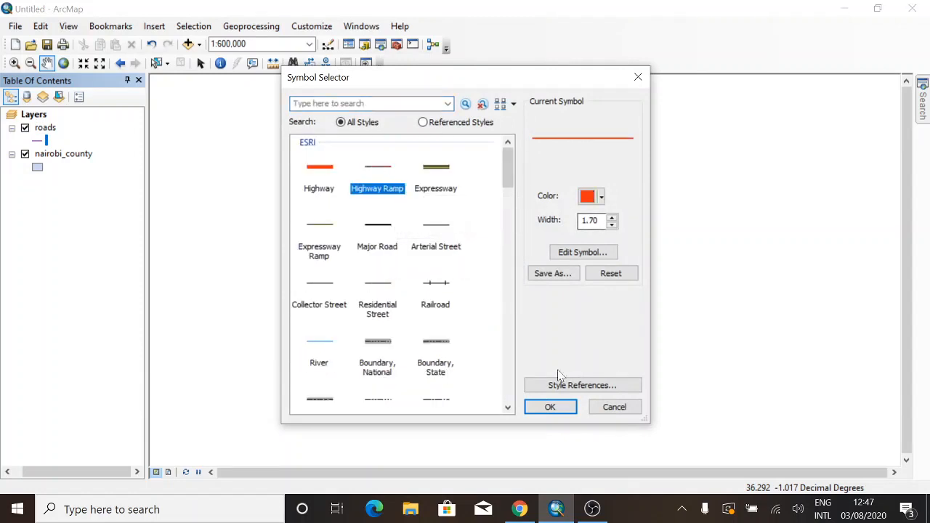
left_click(548, 407)
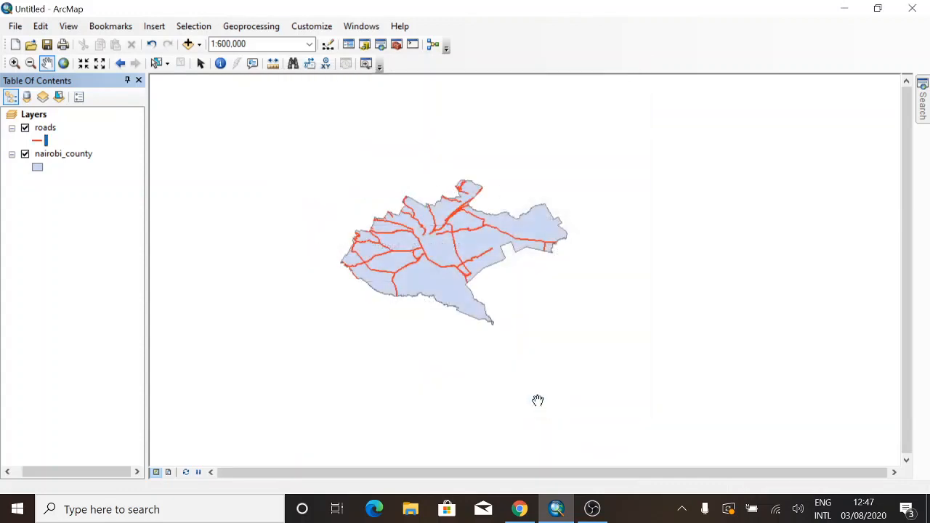
- Set the line width of the roads layer's symbol to 1
left_click(38, 142)
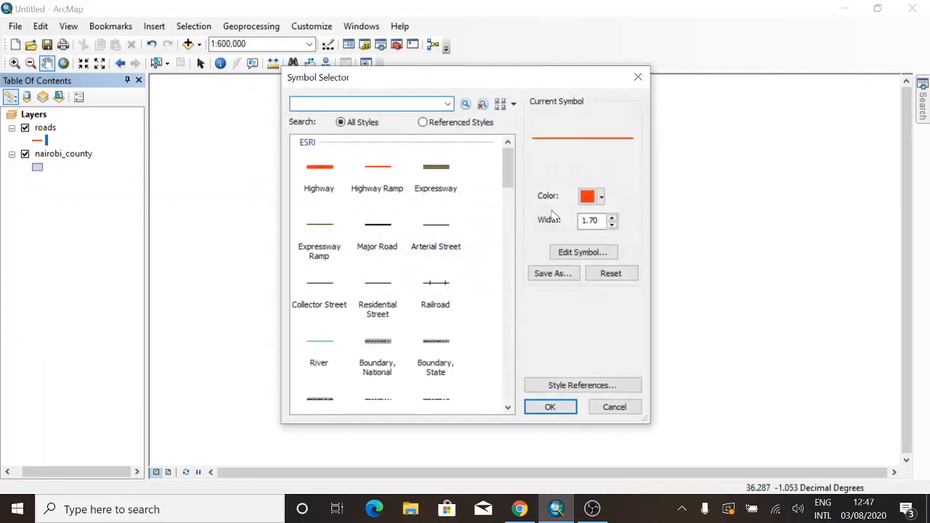
left_click(612, 217)
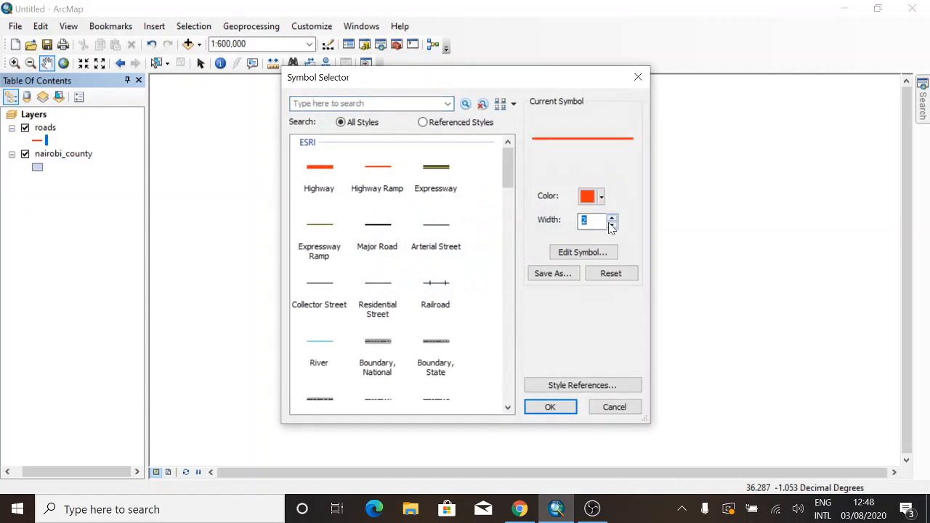
left_click(612, 225)
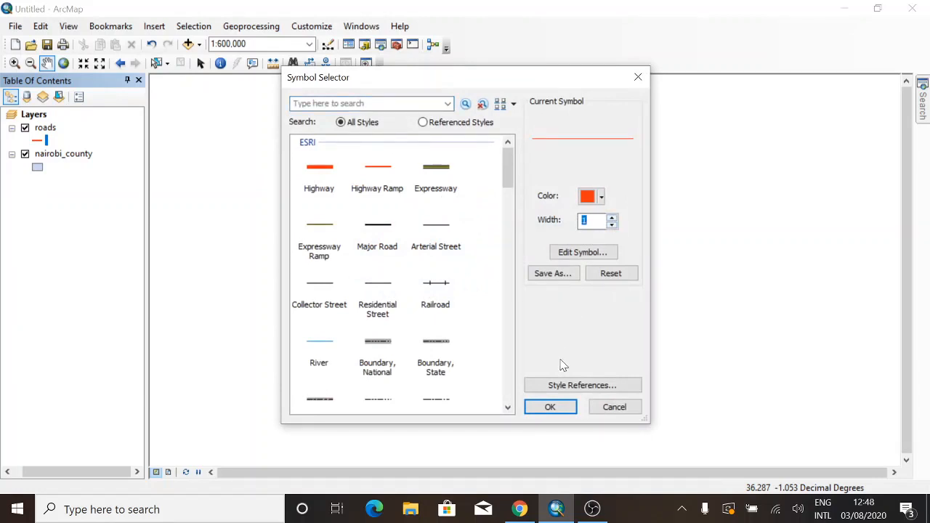
left_click(550, 408)
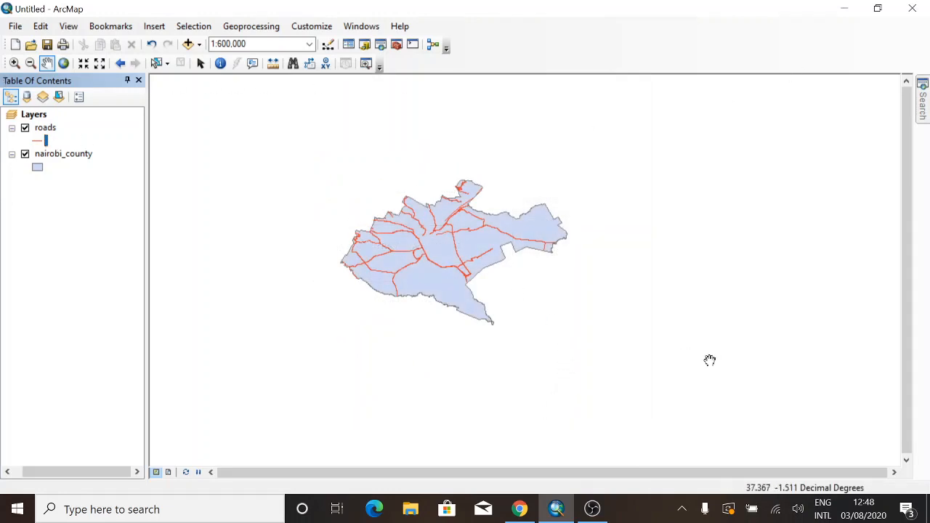
- Add the ke_protected-areas.shp shapefile from the ke_protected-areas folder to the map
scroll(436, 230, "up", 1)
scroll(436, 229, "up", 3)
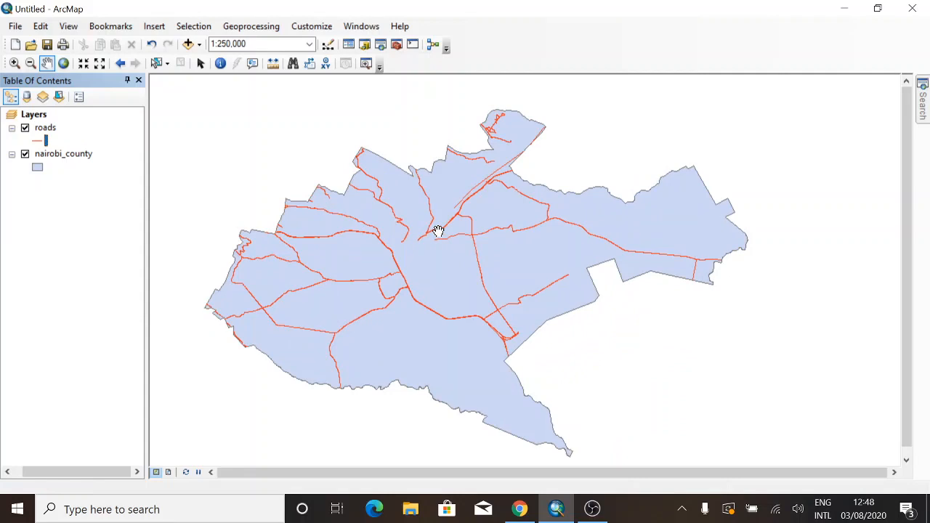
scroll(438, 231, "down", 2)
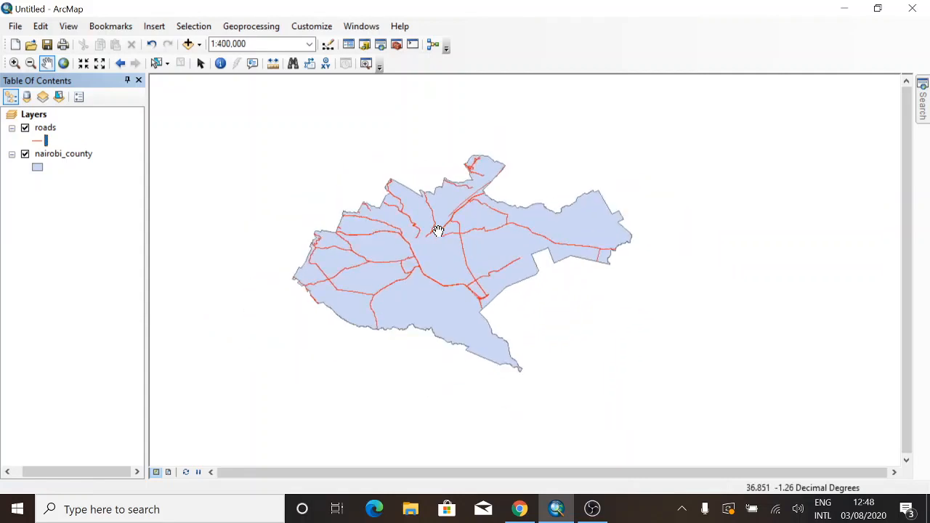
left_click(187, 45)
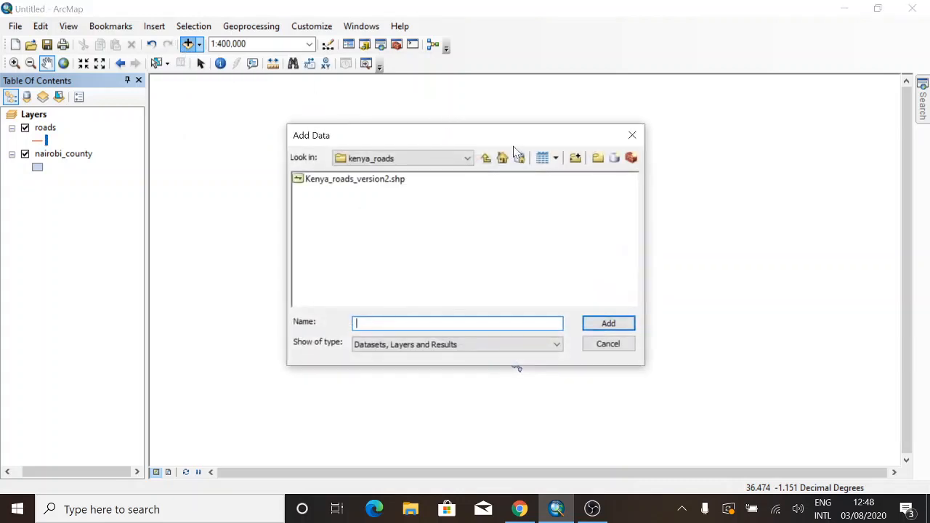
left_click(486, 159)
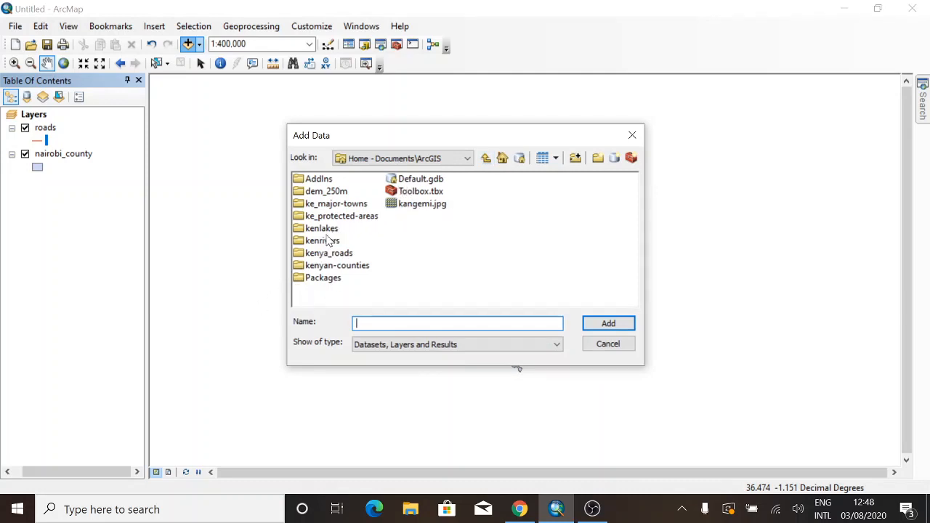
left_click(339, 216)
double_click(340, 216)
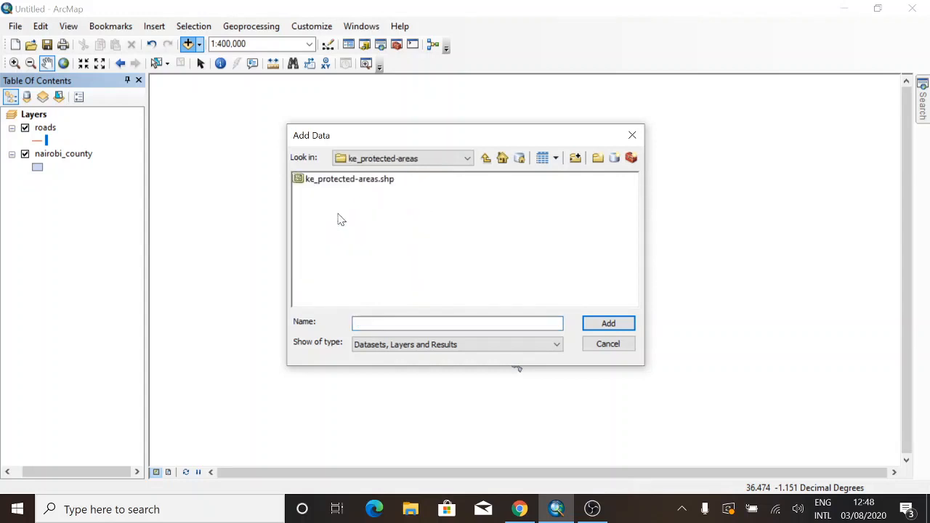
left_click(353, 183)
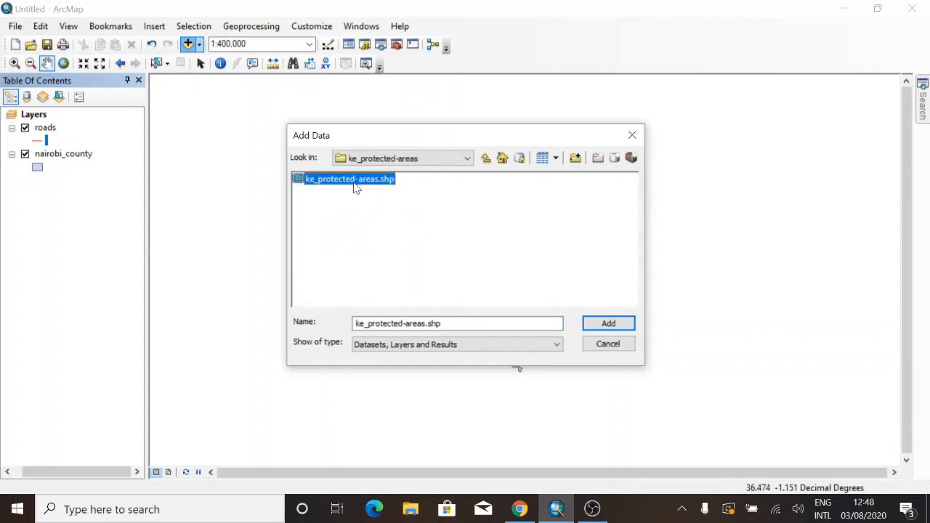
left_click(603, 324)
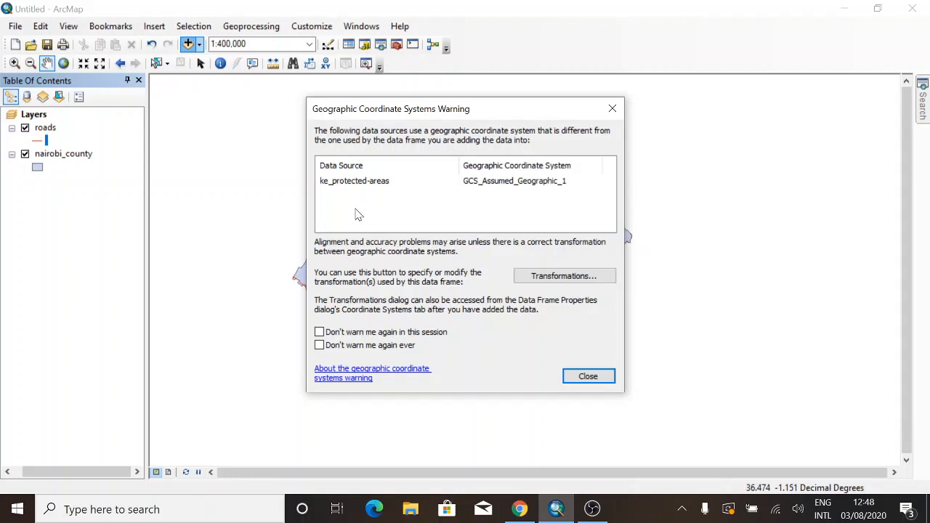
- Accept the default transformation settings from GCS_Assumed_Geographic_1 into GCS_WGS_1984 and dismiss the coordinate systems warning
left_click(570, 275)
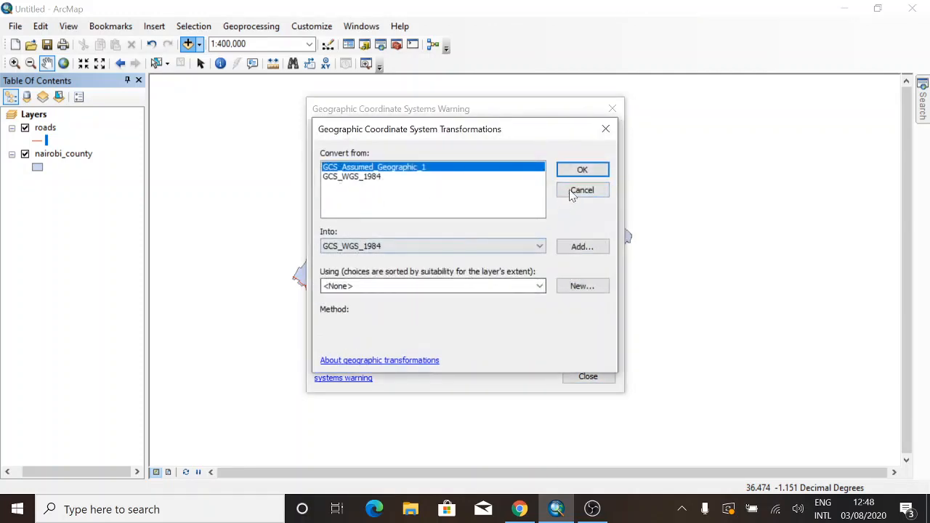
left_click(585, 173)
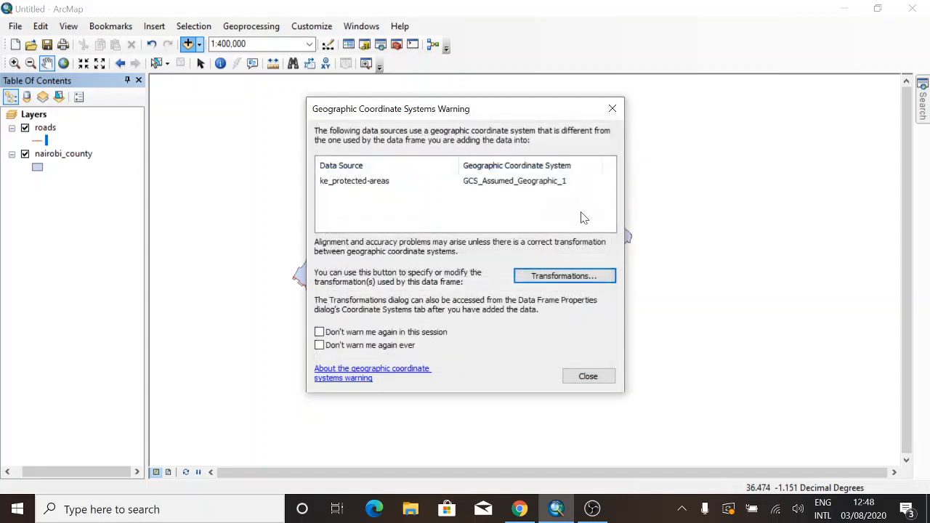
left_click(586, 378)
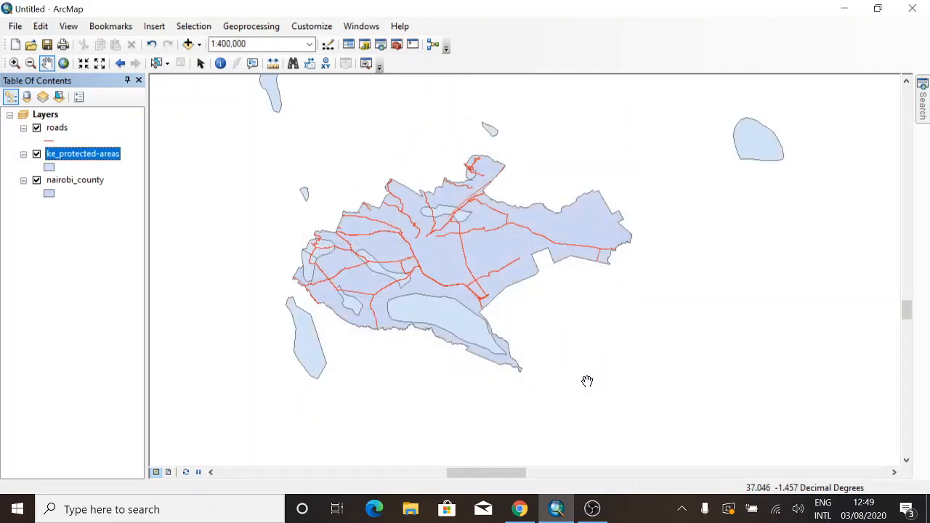
- Clip the ke_protected-areas layer to the nairobi_county boundary, keeping the default output feature class
left_click(236, 31)
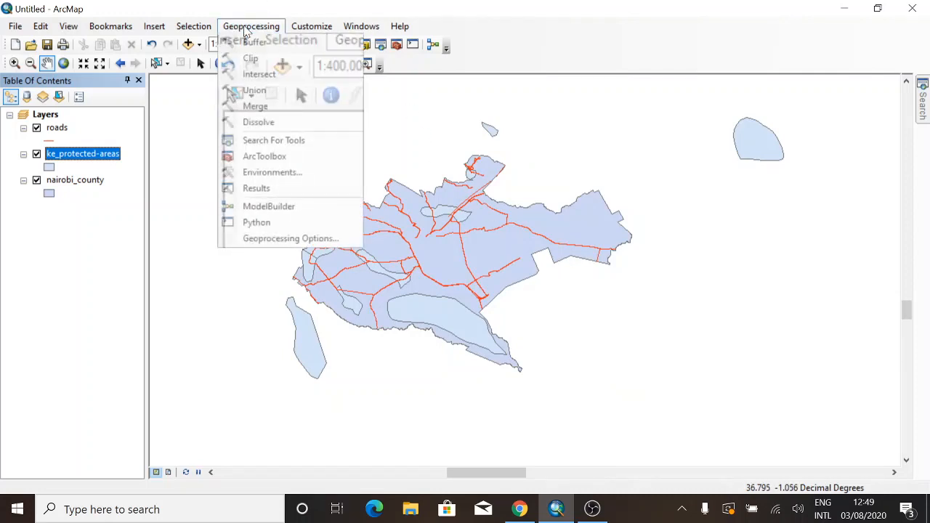
left_click(270, 65)
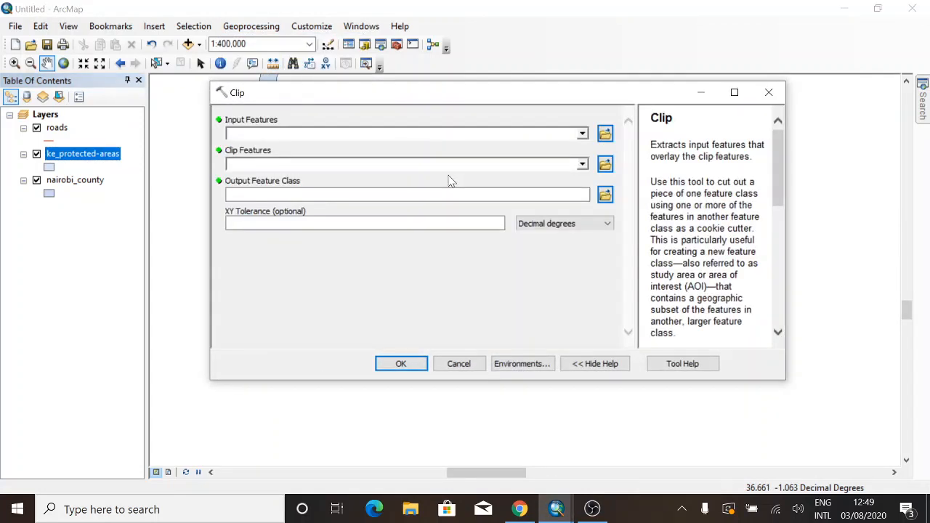
left_click(582, 134)
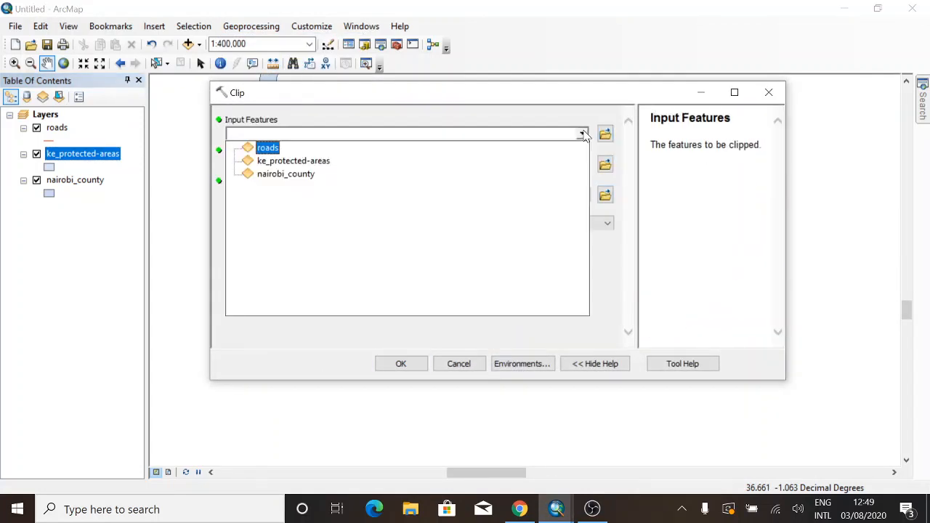
left_click(290, 161)
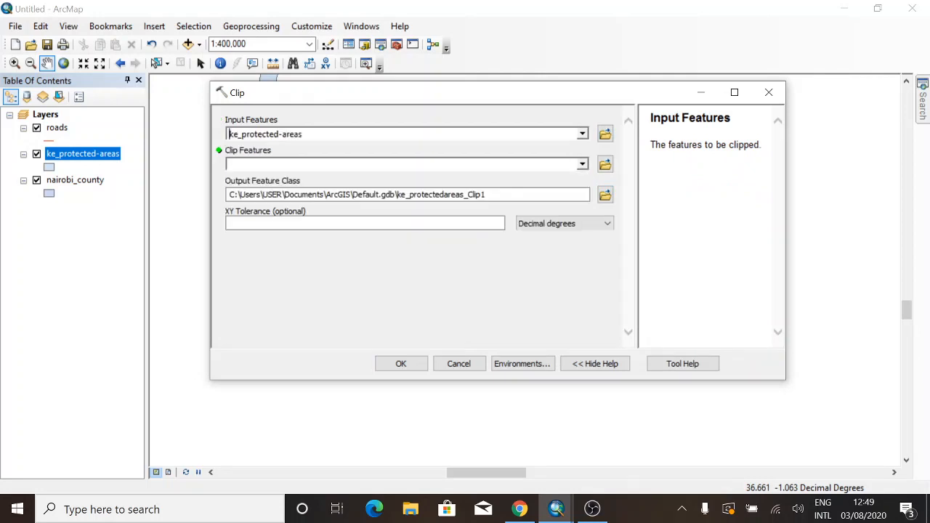
left_click(582, 164)
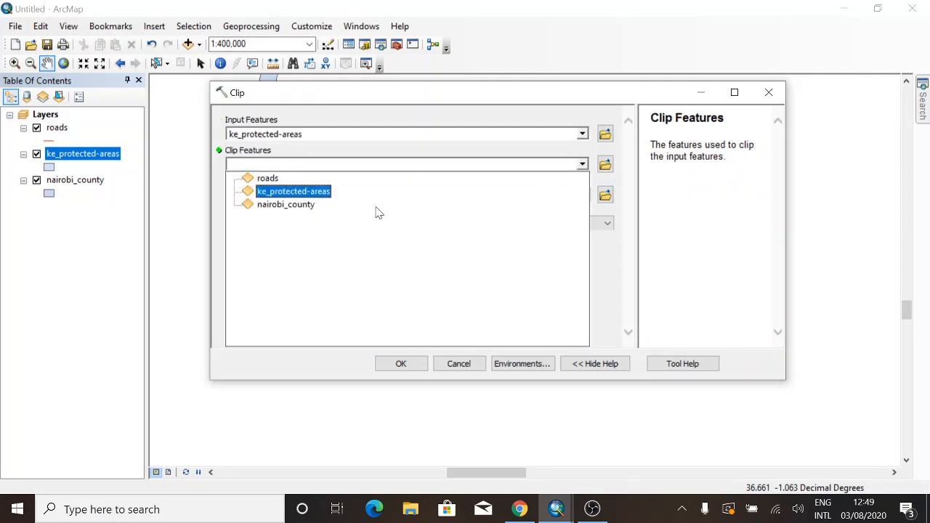
left_click(276, 204)
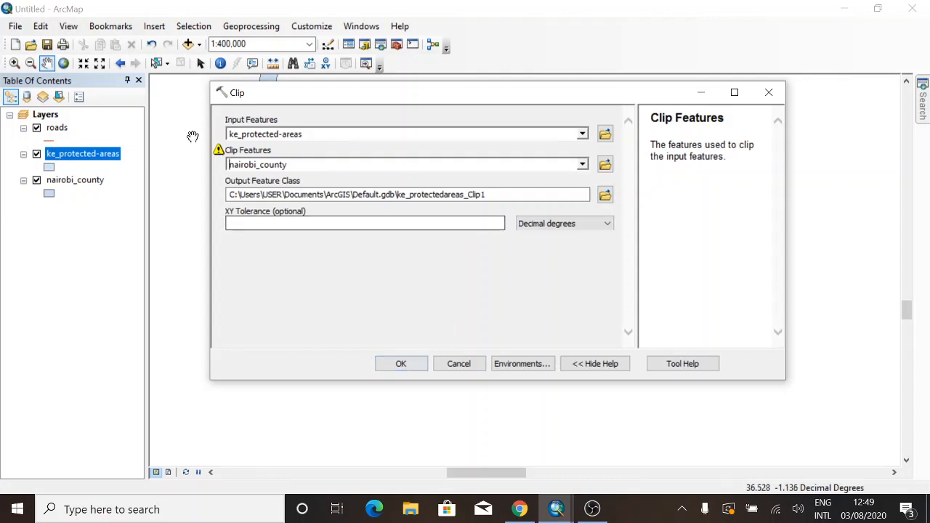
left_click(398, 365)
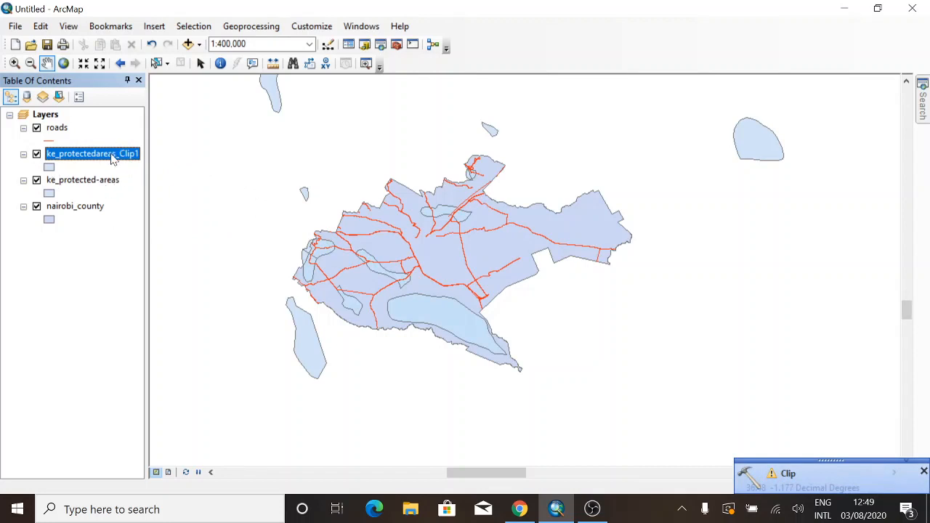
- Hide the original ke_protected-areas layer and remove it from the map
left_click(36, 180)
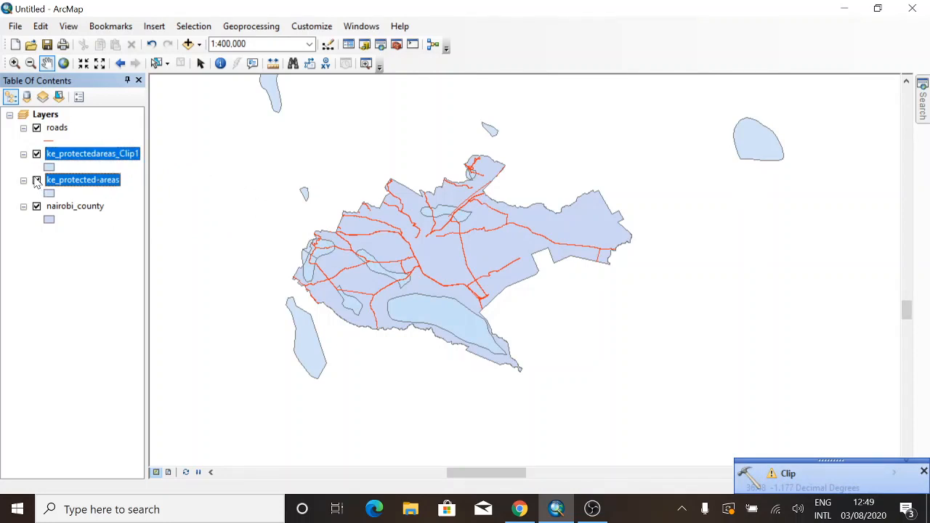
right_click(102, 183)
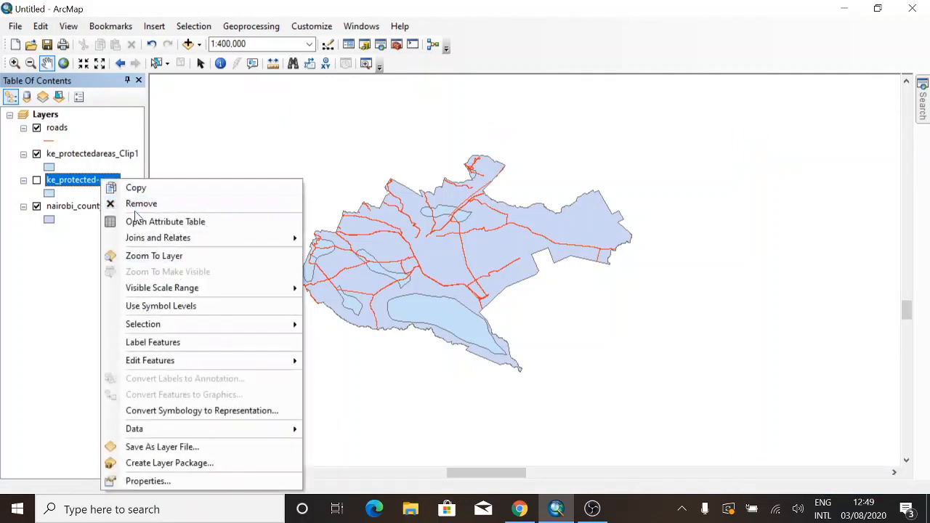
left_click(138, 206)
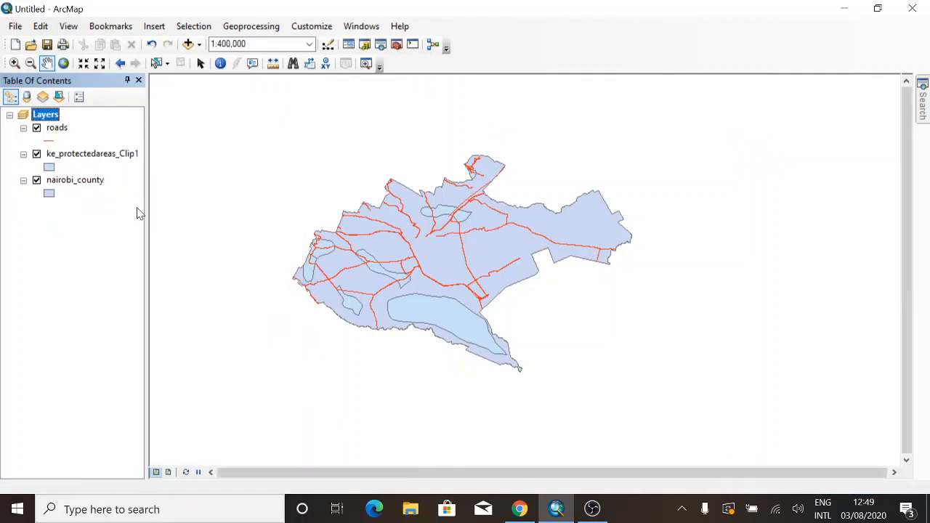
- Examine the designations, names and other fields in the attribute table of the clipped protected areas layer, and close the table
right_click(75, 156)
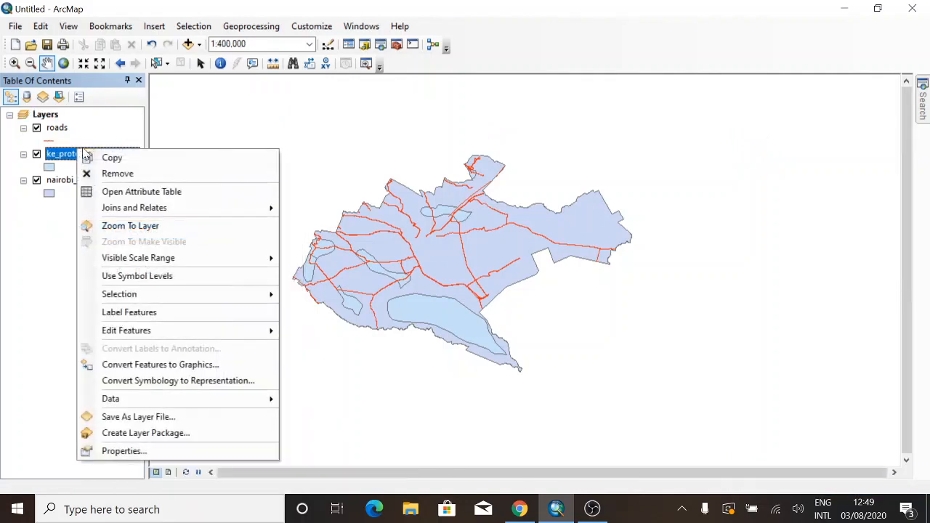
left_click(134, 191)
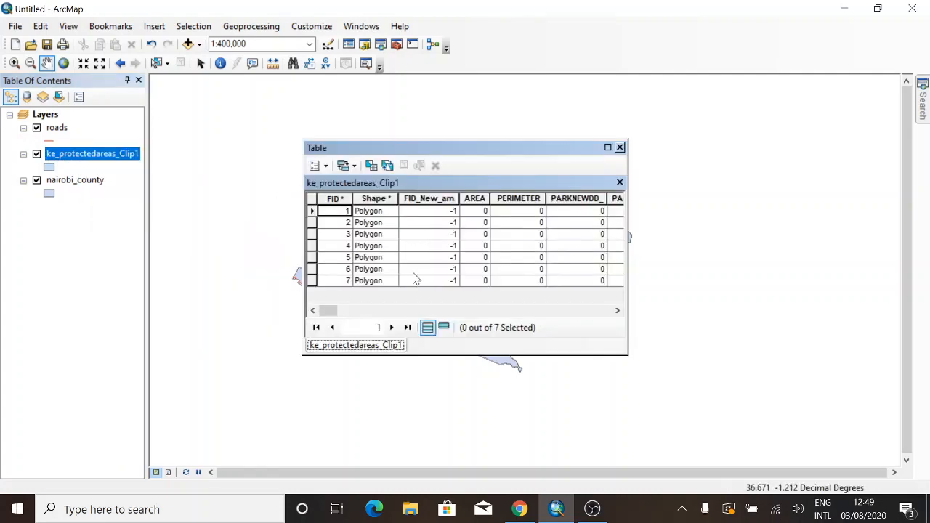
left_click_drag(331, 314, 382, 325)
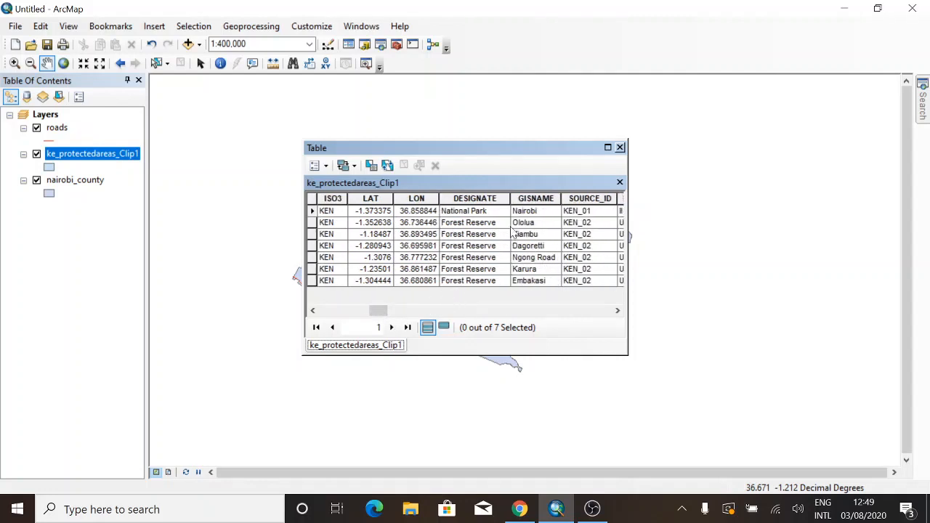
scroll(551, 234, "right", 1)
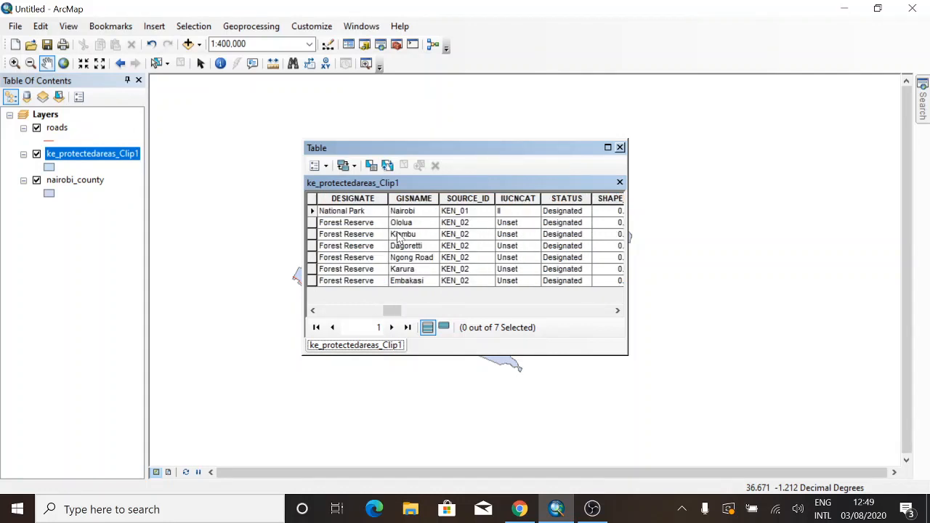
scroll(450, 251, "right", 2)
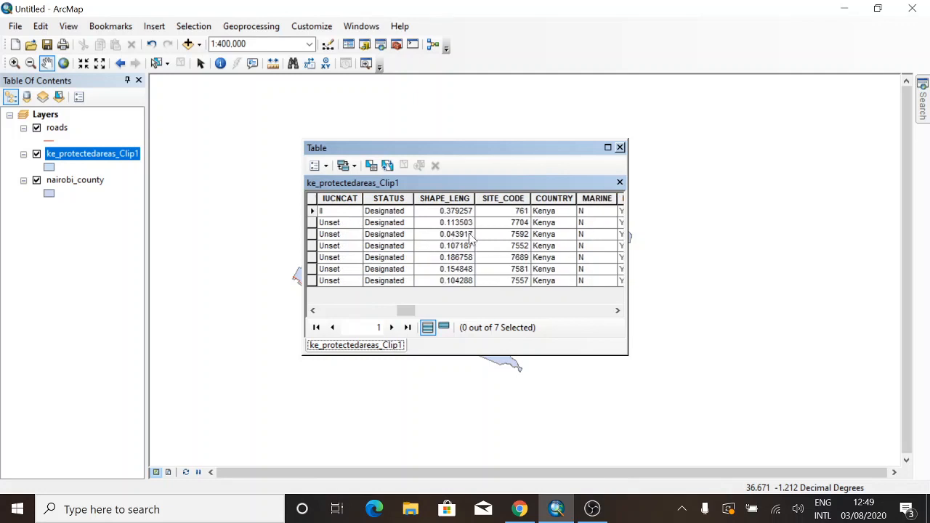
scroll(531, 234, "right", 2)
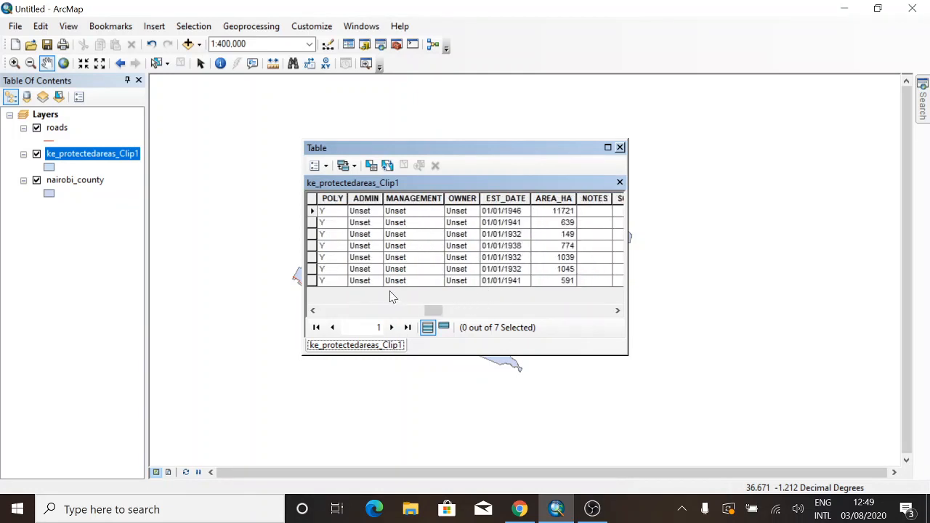
left_click_drag(434, 312, 509, 310)
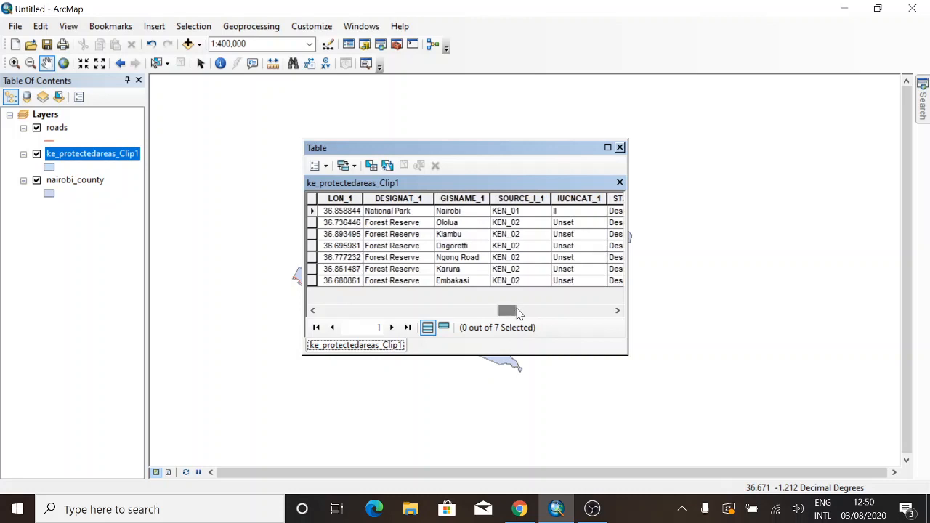
left_click(620, 147)
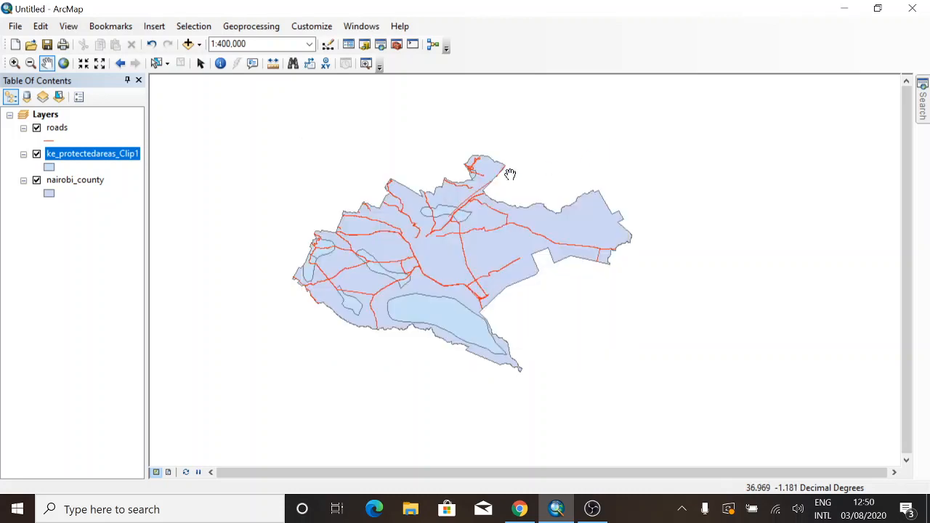
- Rename the ke_protectedareas_Clip1 layer to "protected areas"
left_click(87, 156)
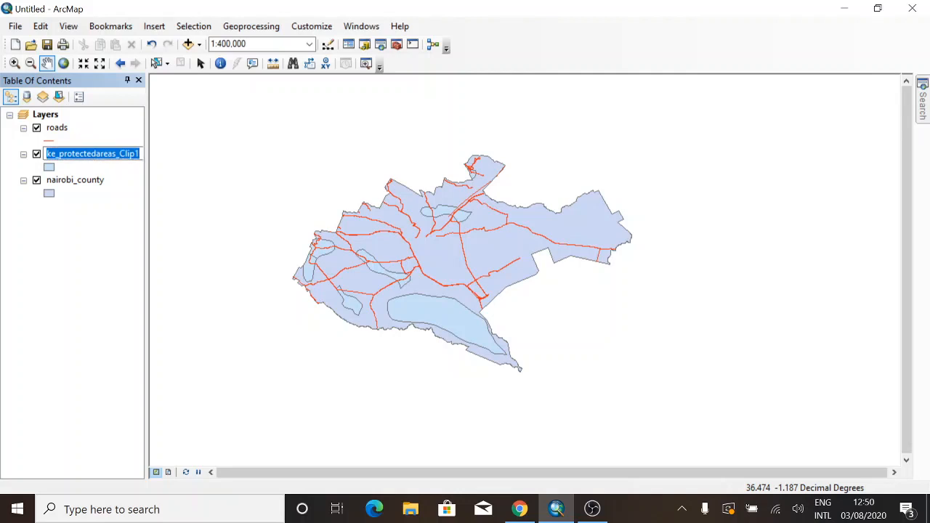
type("pro")
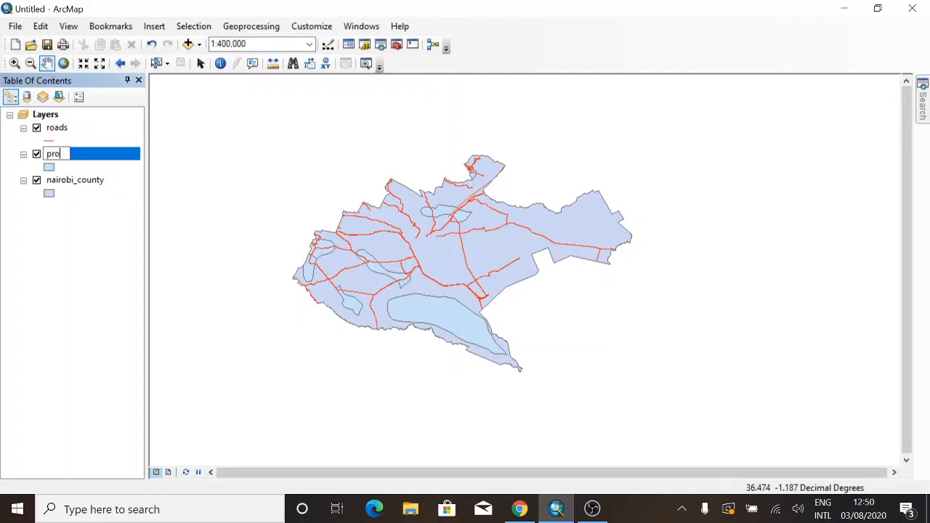
type("tected areas")
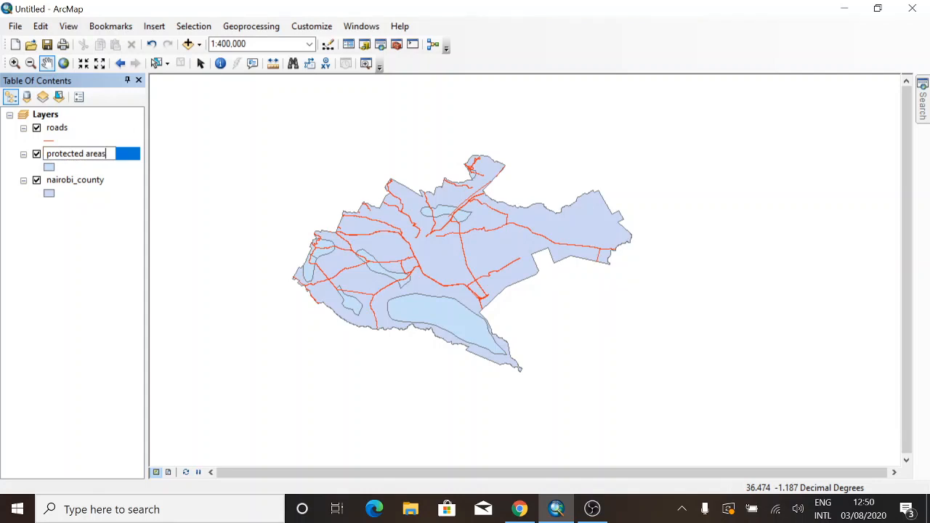
key("Return")
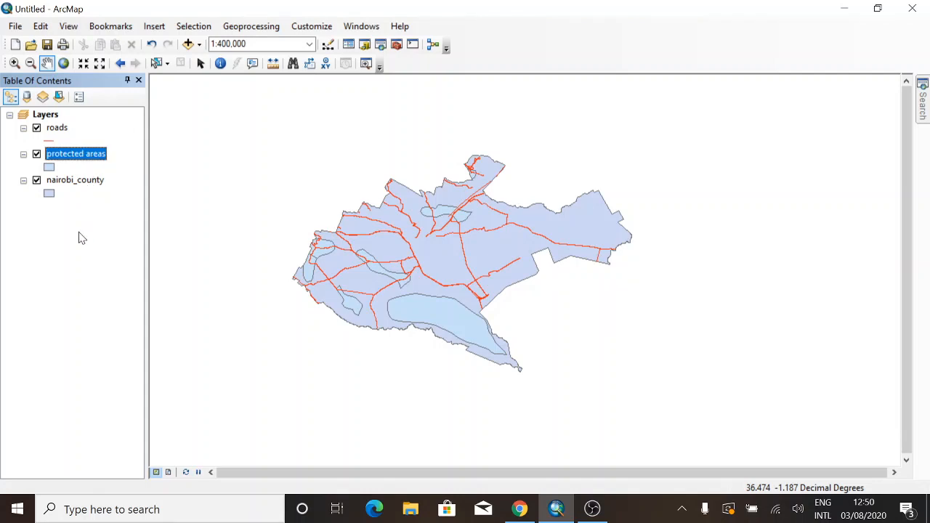
- Apply the Rose fill symbol with an outline width of 1 to the protected areas layer
left_click(48, 167)
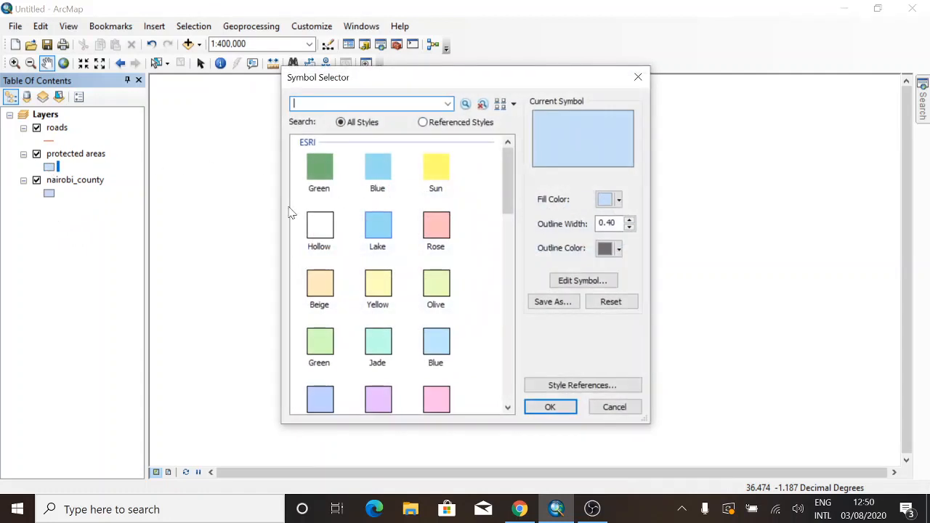
left_click(438, 231)
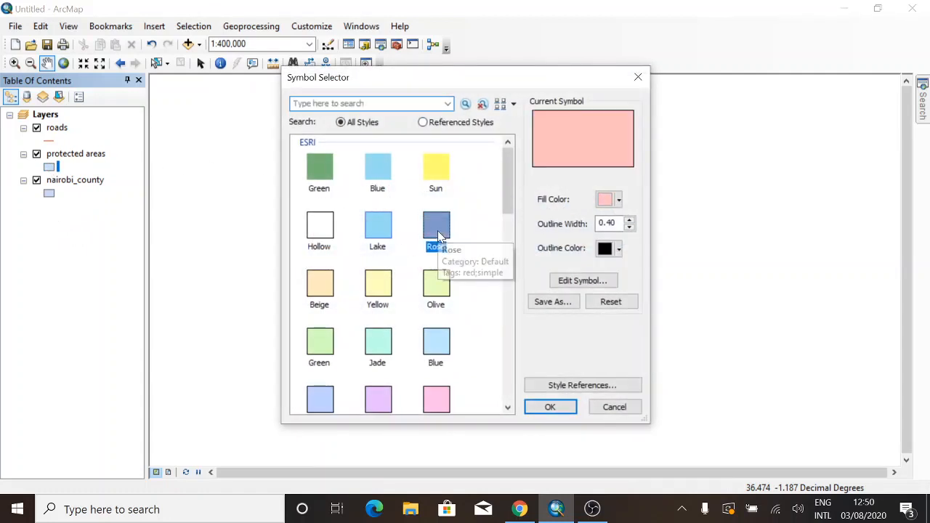
left_click(629, 220)
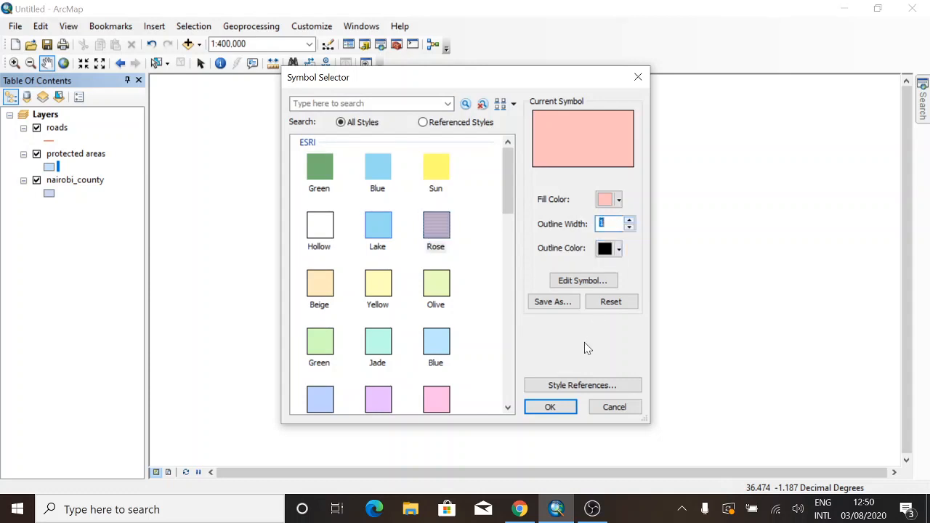
left_click(550, 407)
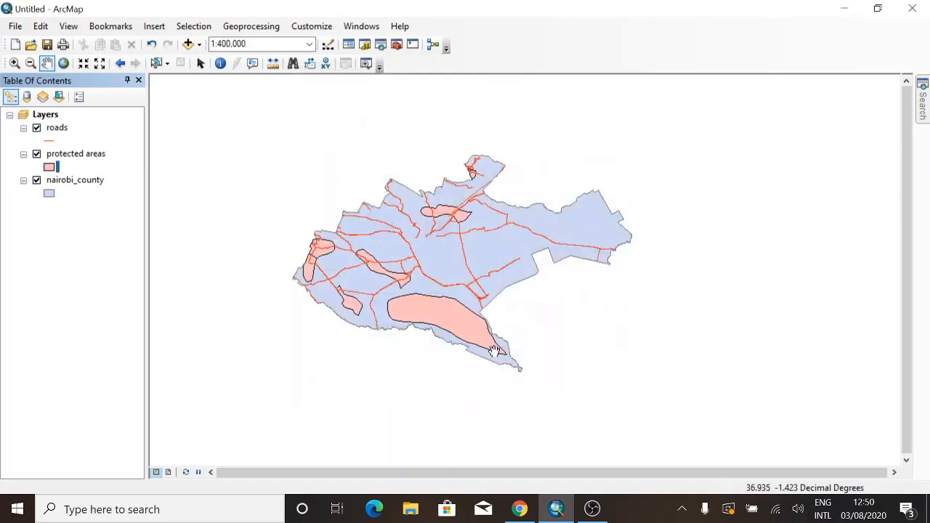
- Set the outline width of the protected areas layer's symbol to 0.7
left_click(49, 167)
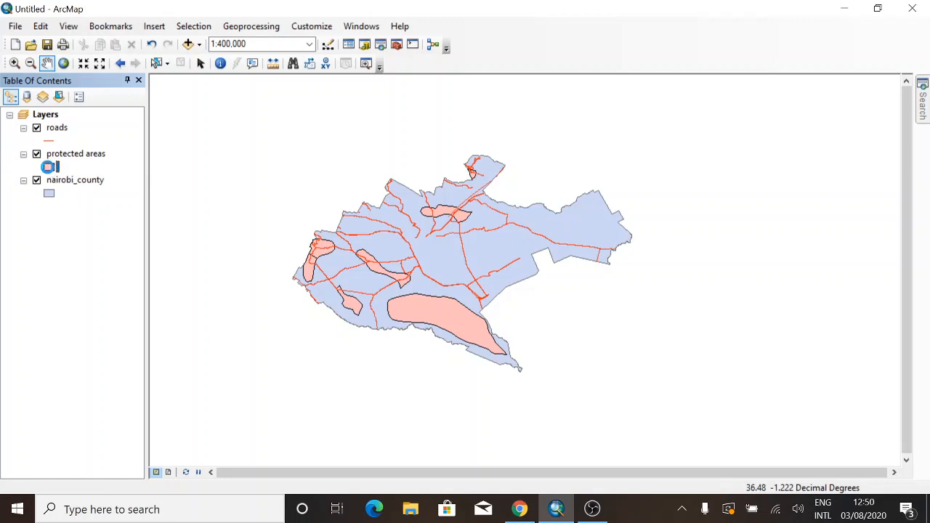
left_click(628, 227)
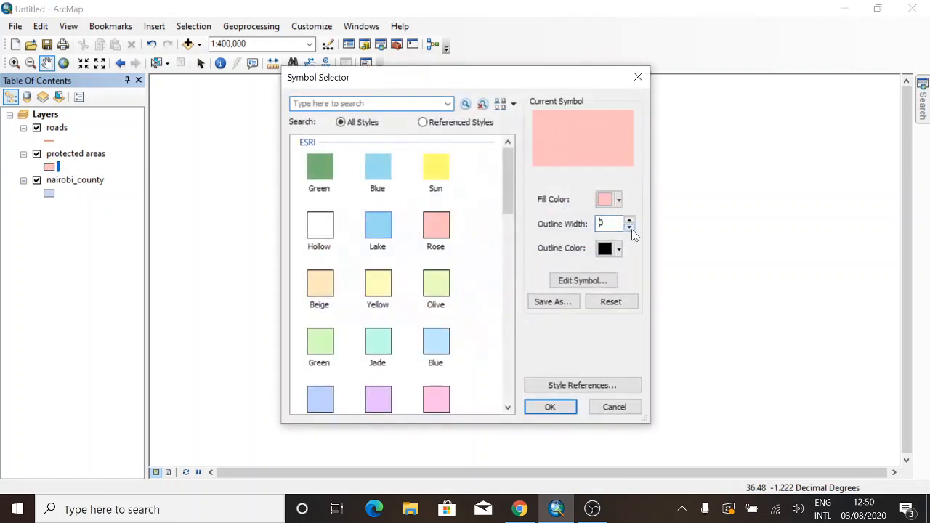
type("0.7")
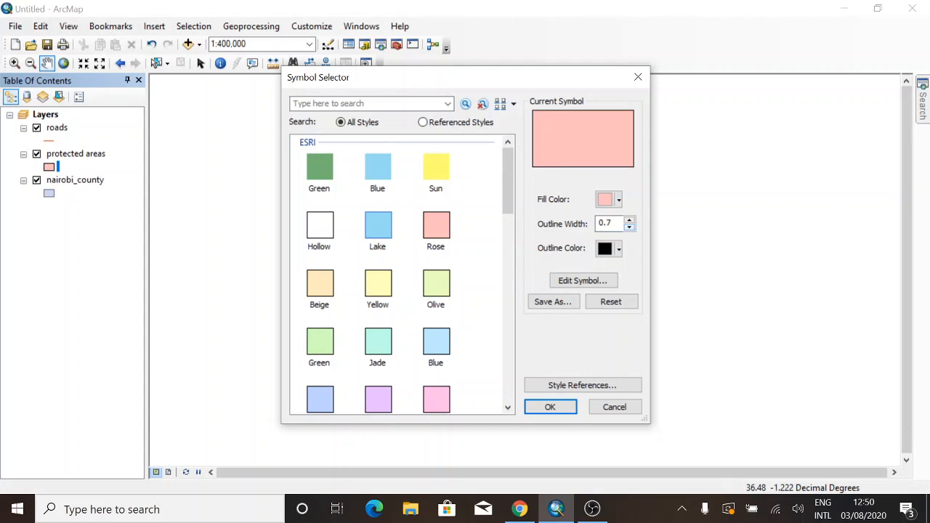
left_click(554, 409)
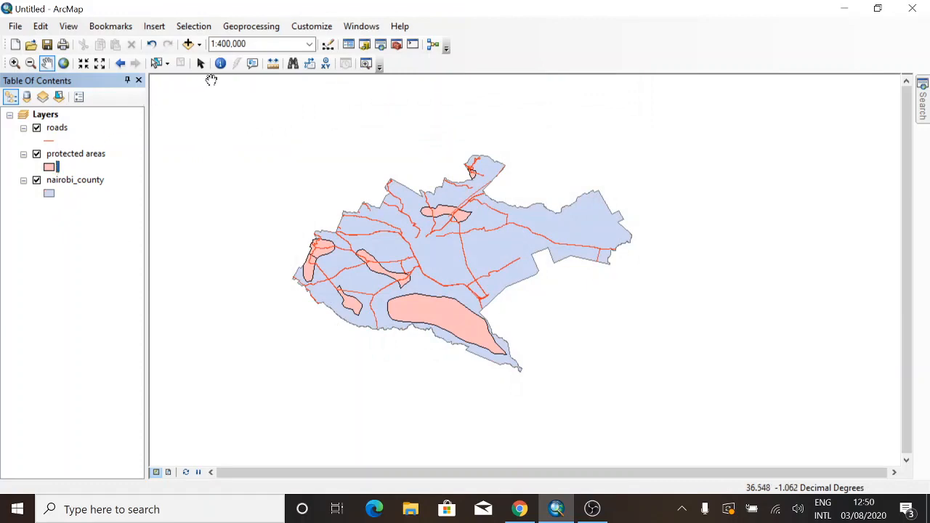
- Turn on labels for the protected areas layer, use AREANAME as the label field, and apply it
right_click(101, 157)
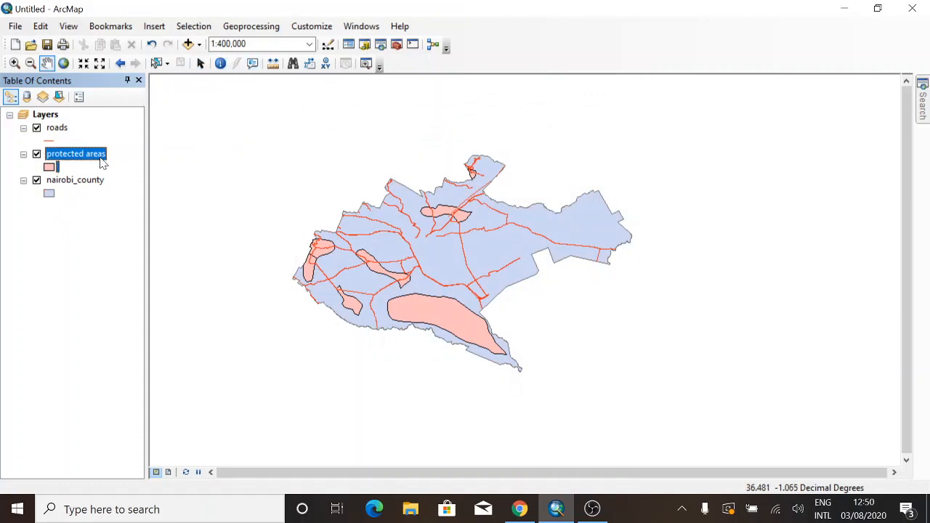
left_click(145, 327)
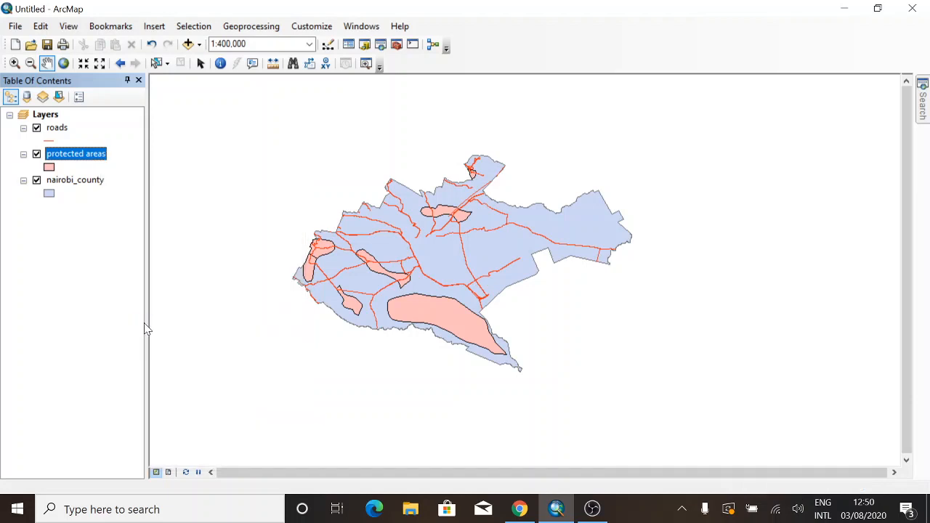
right_click(70, 152)
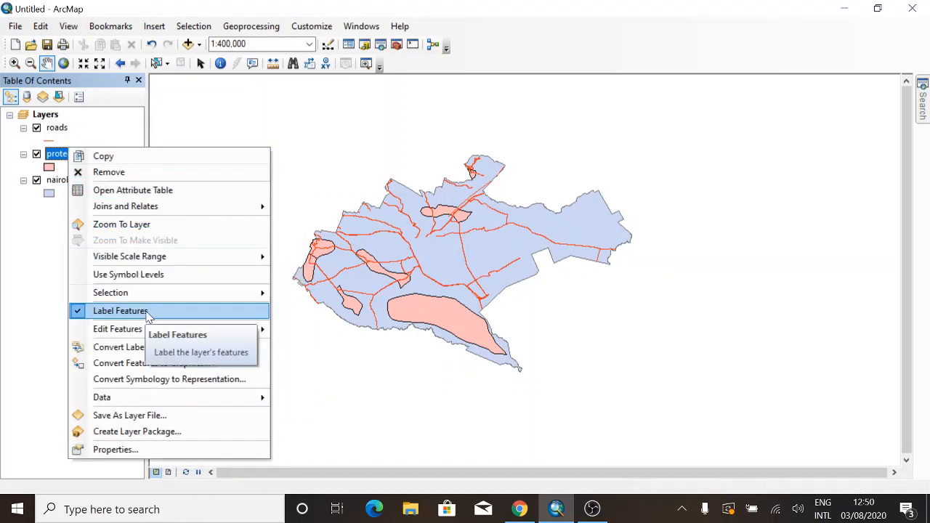
left_click(124, 448)
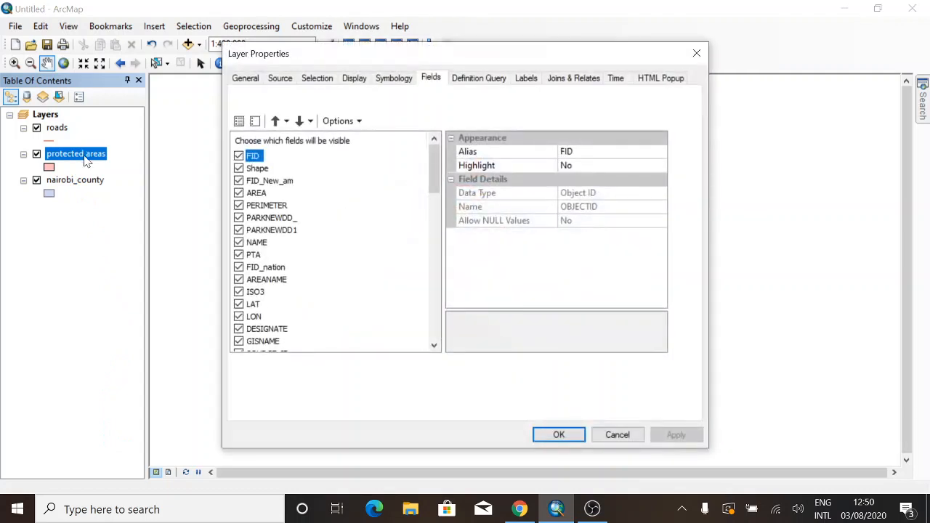
left_click(525, 81)
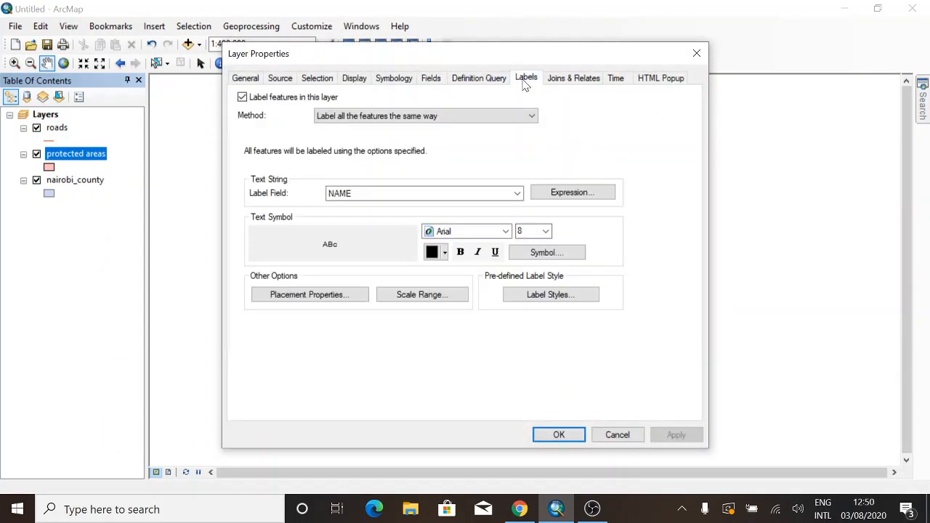
left_click(518, 194)
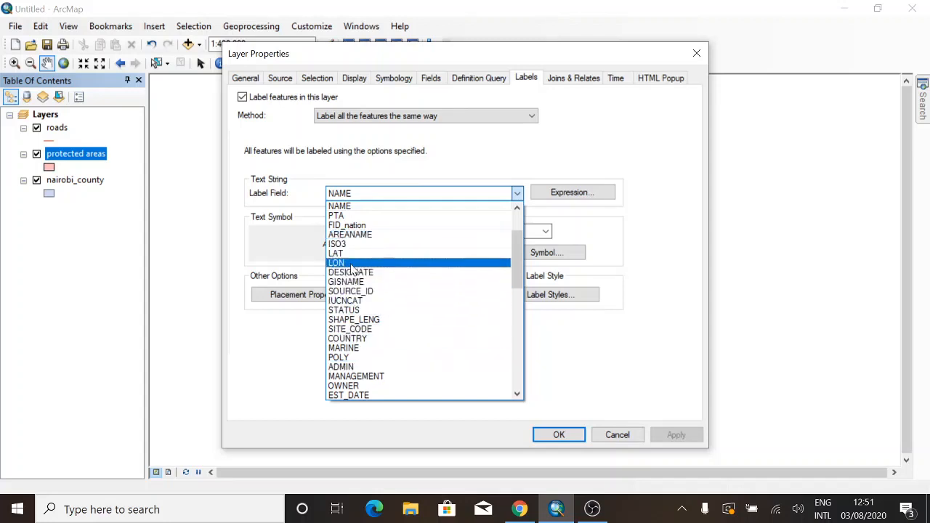
left_click(351, 234)
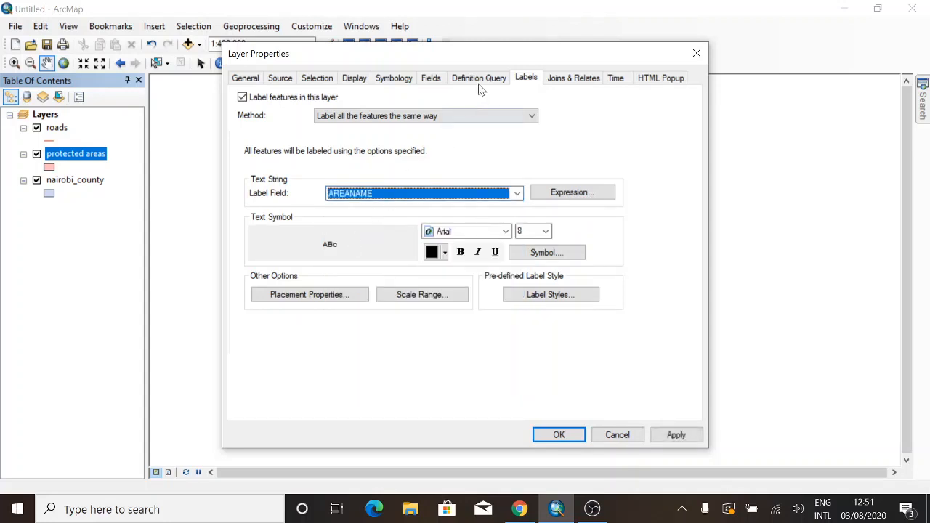
left_click_drag(508, 53, 318, 42)
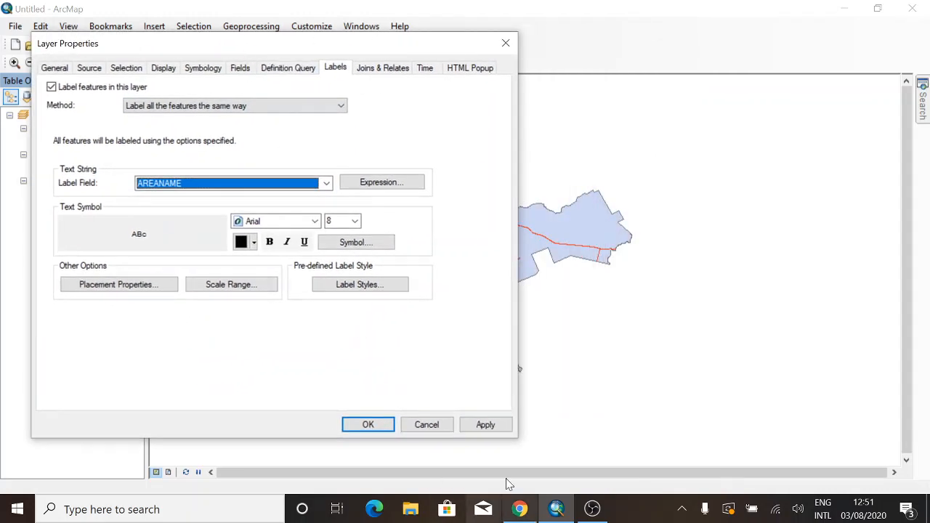
left_click(484, 425)
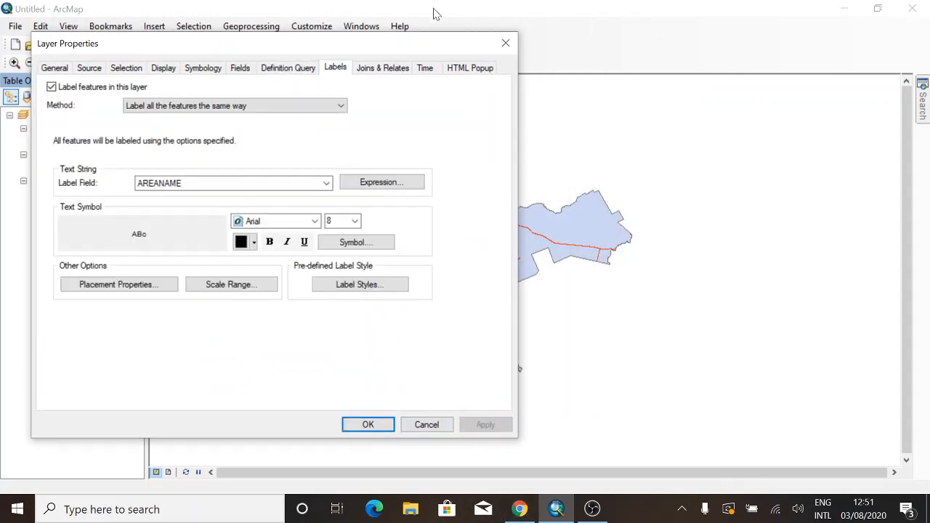
left_click_drag(397, 43, 782, 53)
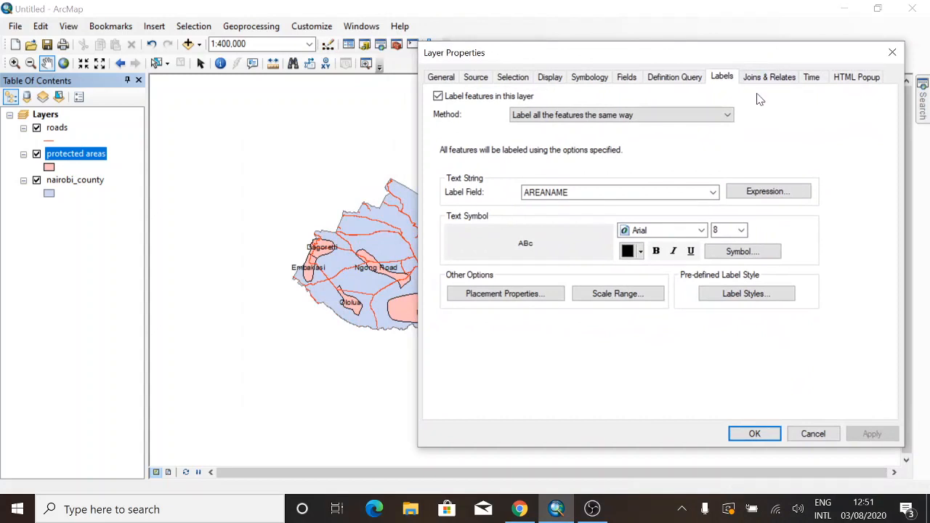
- Try the Arial Black font for the protected areas labels and switch back to Arial
left_click(702, 230)
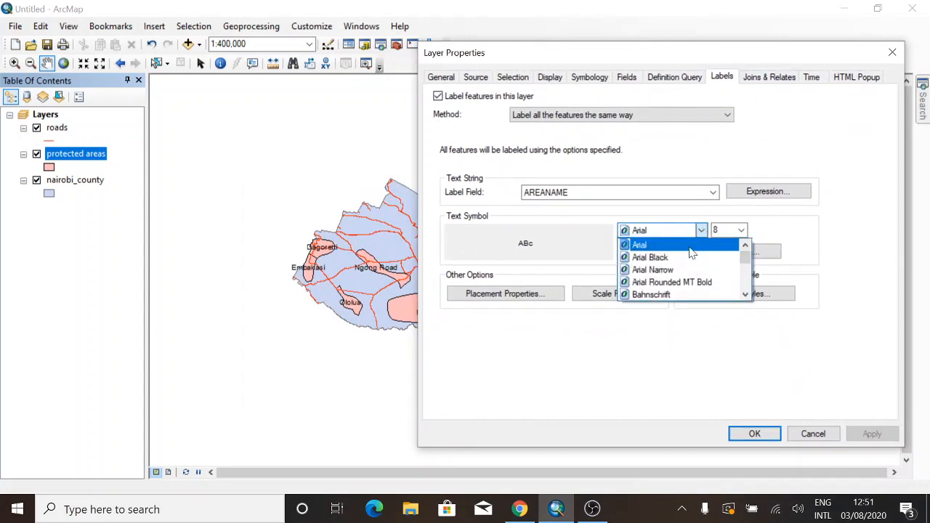
left_click(671, 262)
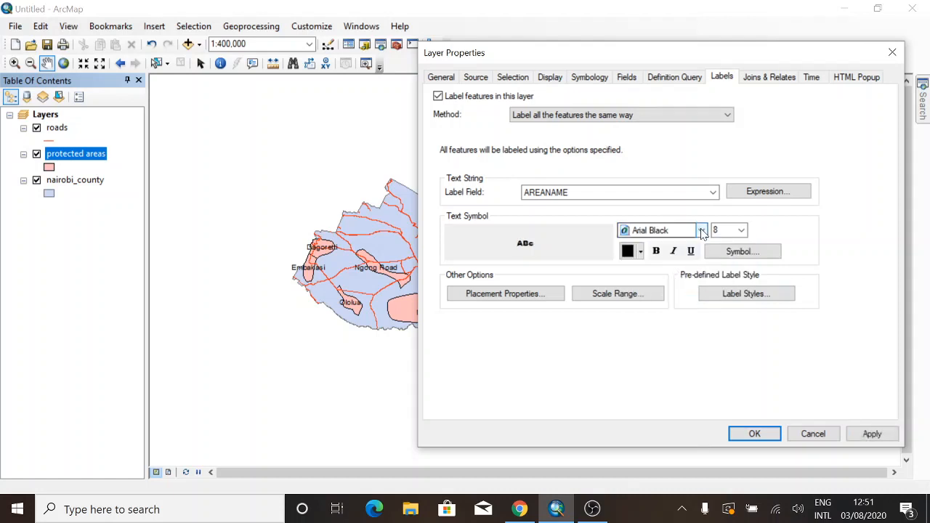
left_click(699, 230)
scroll(672, 251, "up", 1)
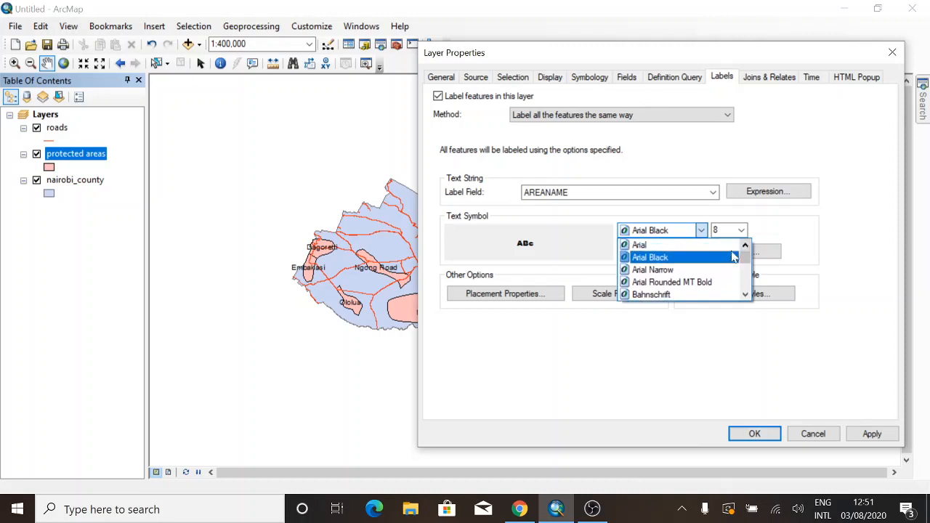
left_click(668, 249)
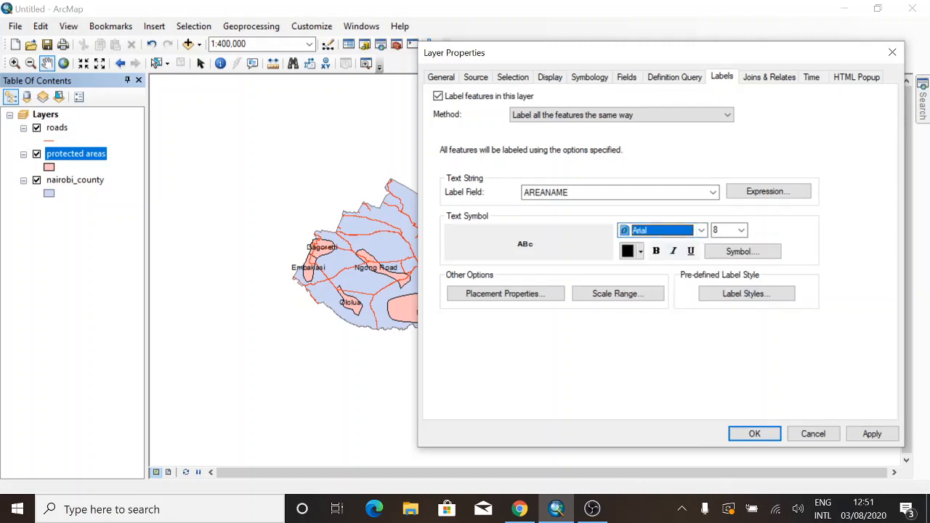
- Set the font size of the protected areas labels to 10 and apply it
left_click(740, 230)
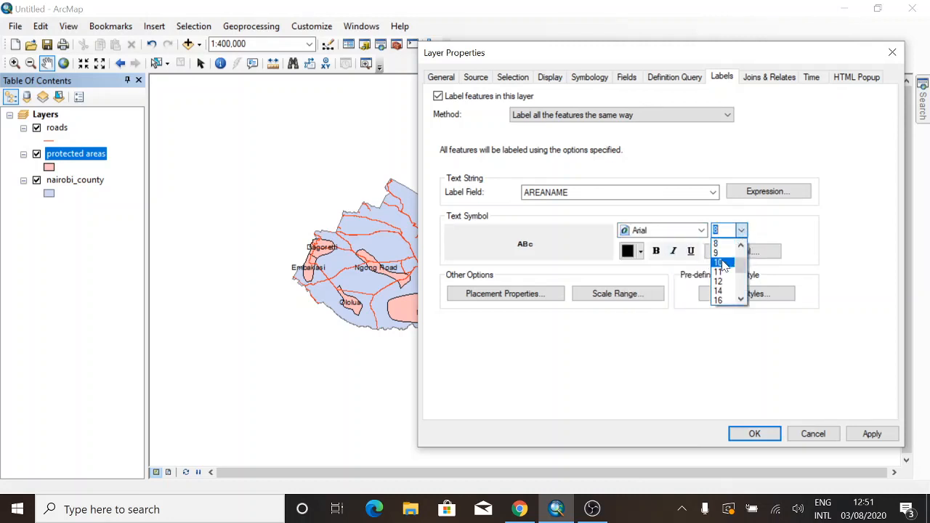
left_click(717, 262)
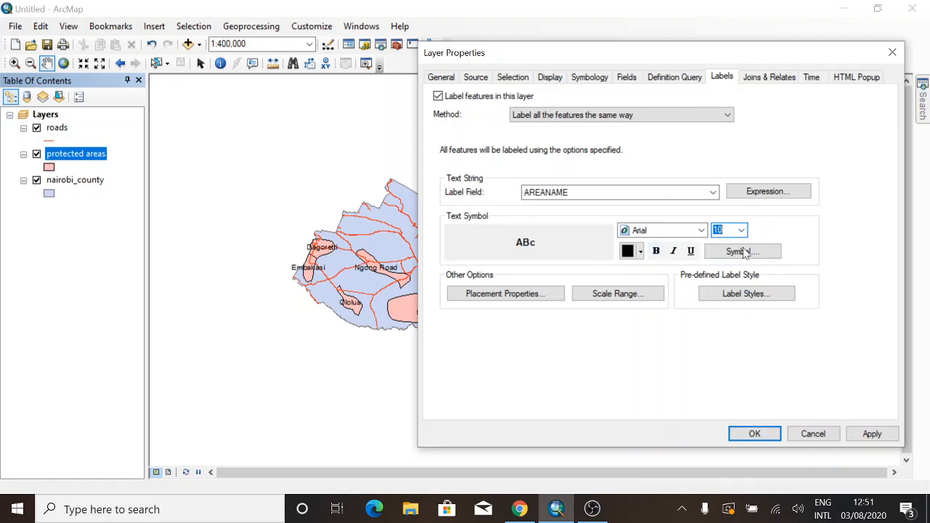
left_click(868, 438)
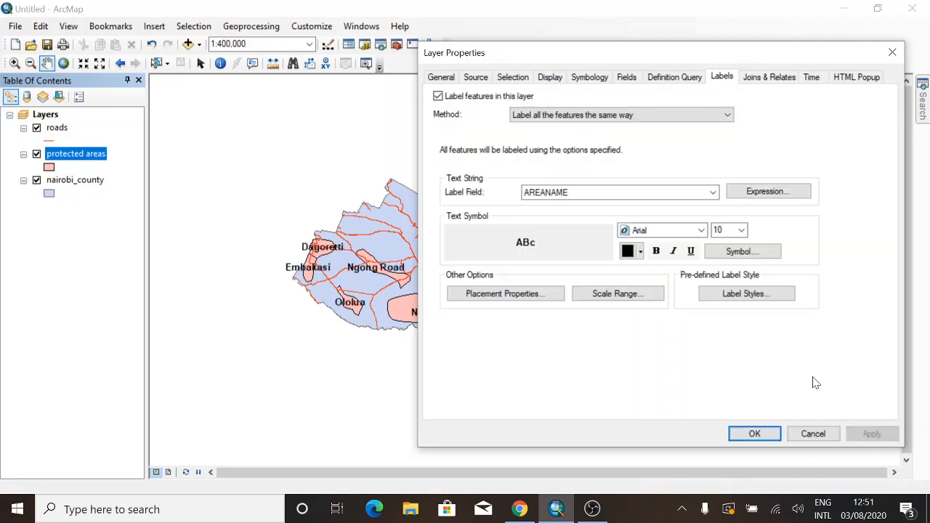
- Set the font size of the protected areas labels to 9 and accept the layer properties
left_click(741, 231)
left_click(740, 246)
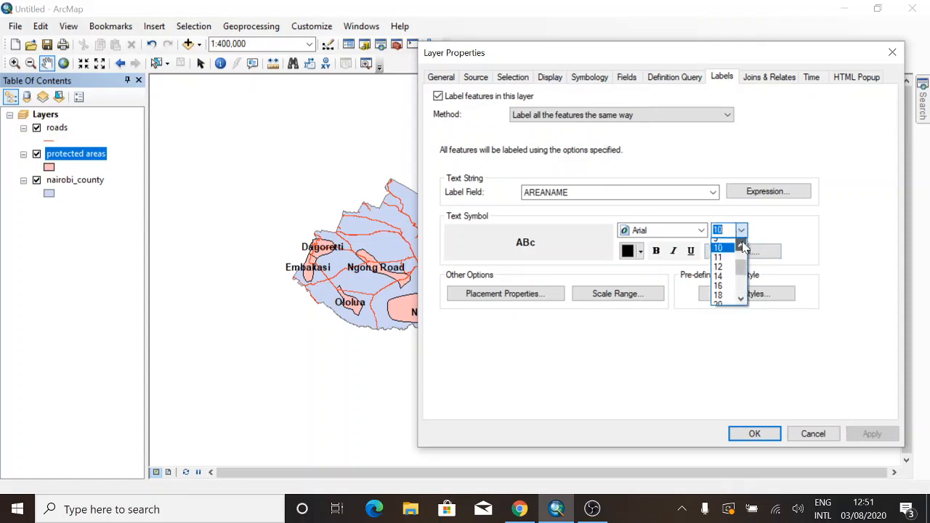
left_click(727, 245)
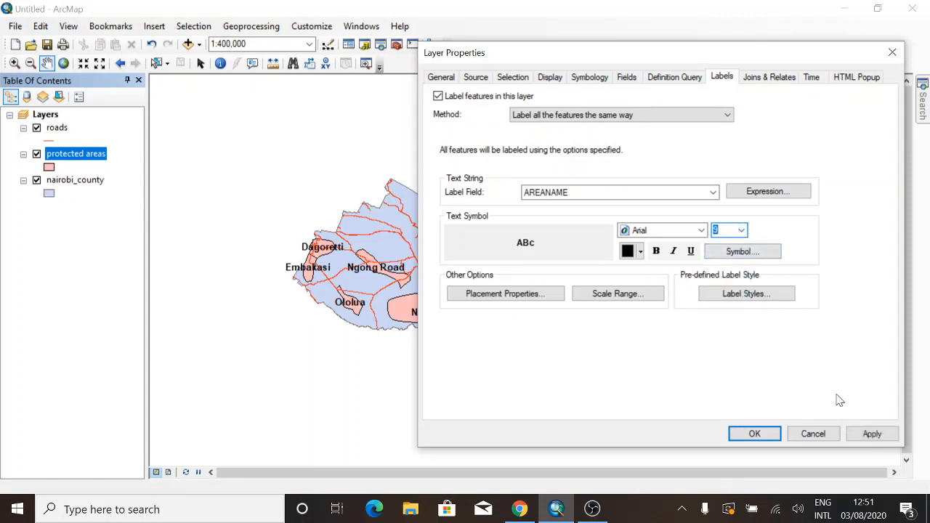
left_click(879, 434)
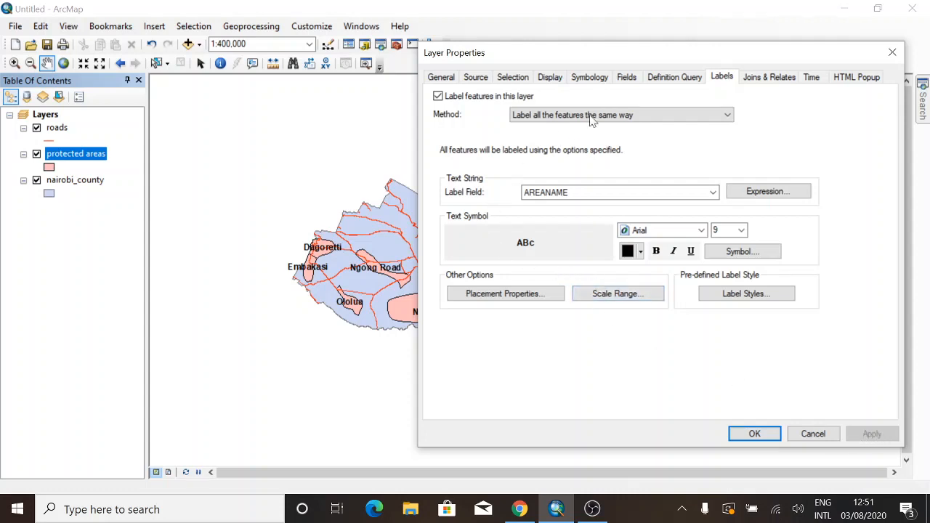
mouse_move(670, 56)
left_mouse_down()
mouse_move(869, 61)
mouse_move(664, 58)
left_mouse_up()
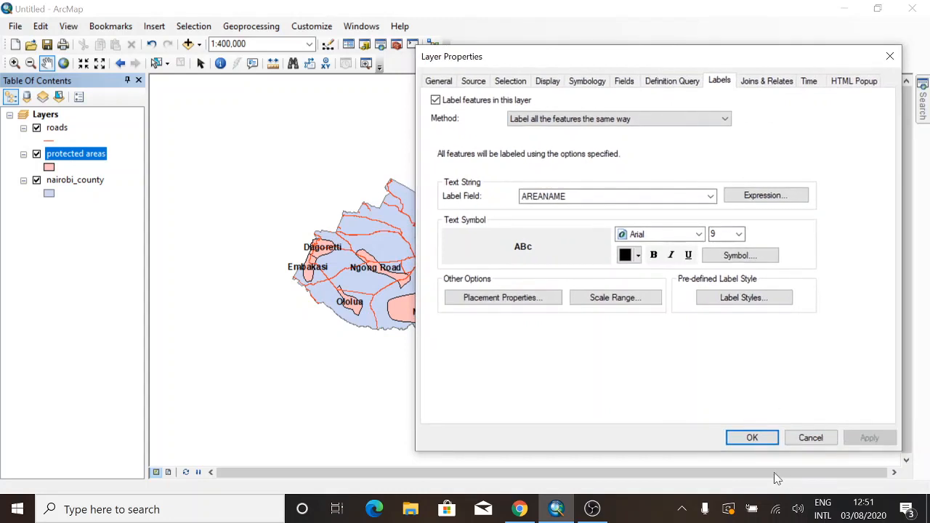
left_click(743, 439)
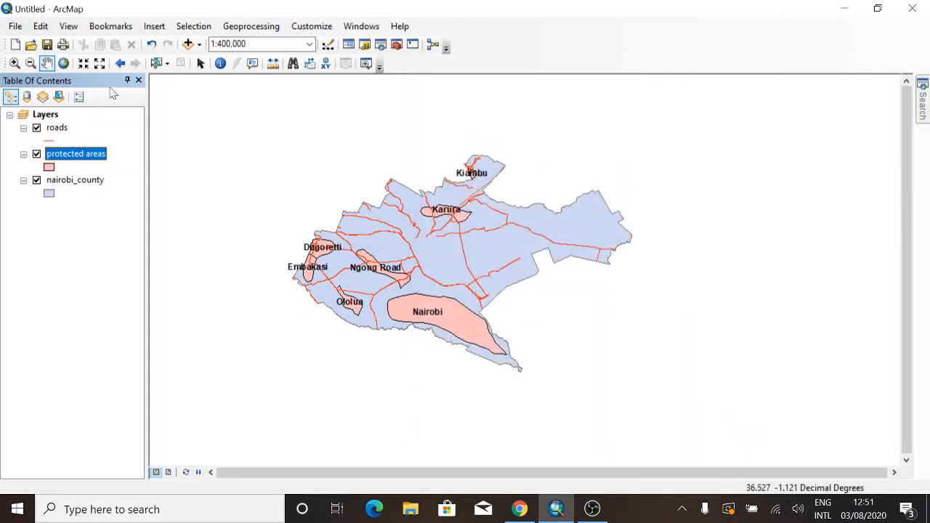
- Add KEN_Rivers.shp from the kenrivers folder's KEN_Rivers subfolder to the map, accepting the default geographic coordinate system transformations
left_click(187, 44)
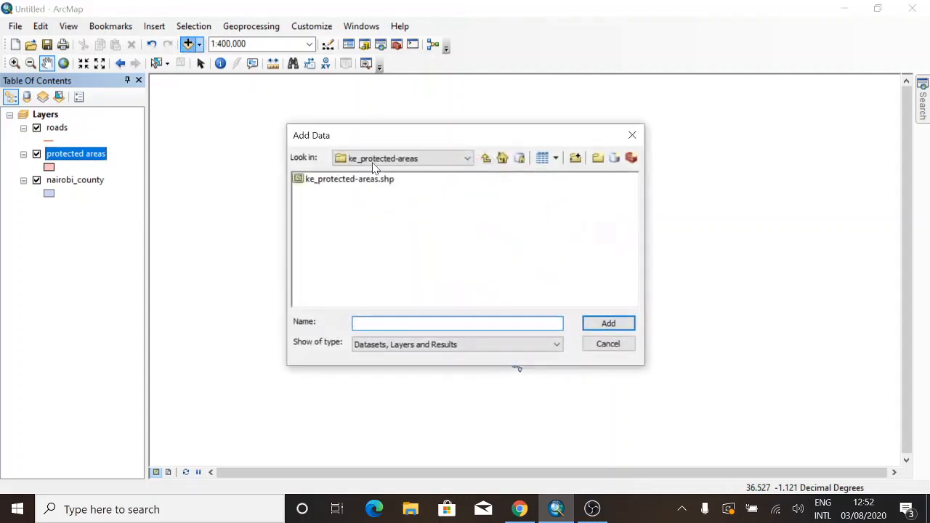
left_click(486, 160)
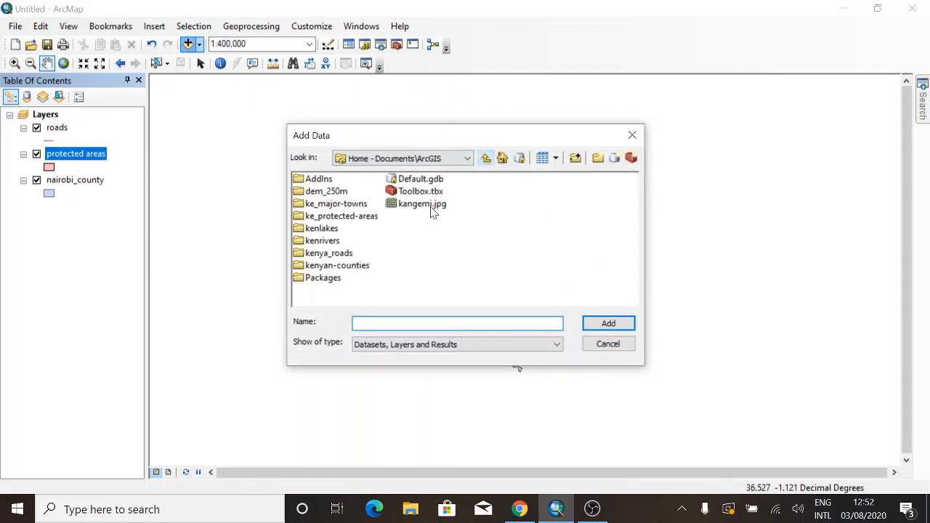
double_click(306, 241)
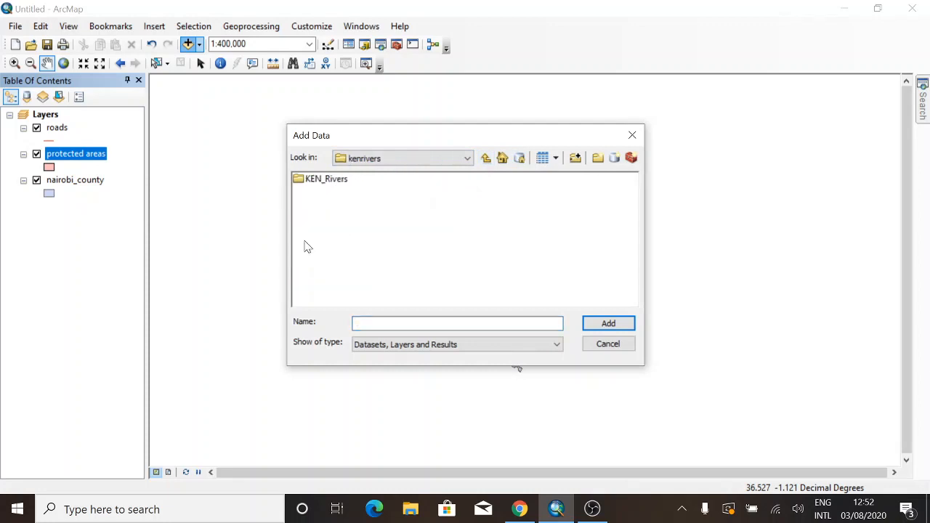
double_click(333, 185)
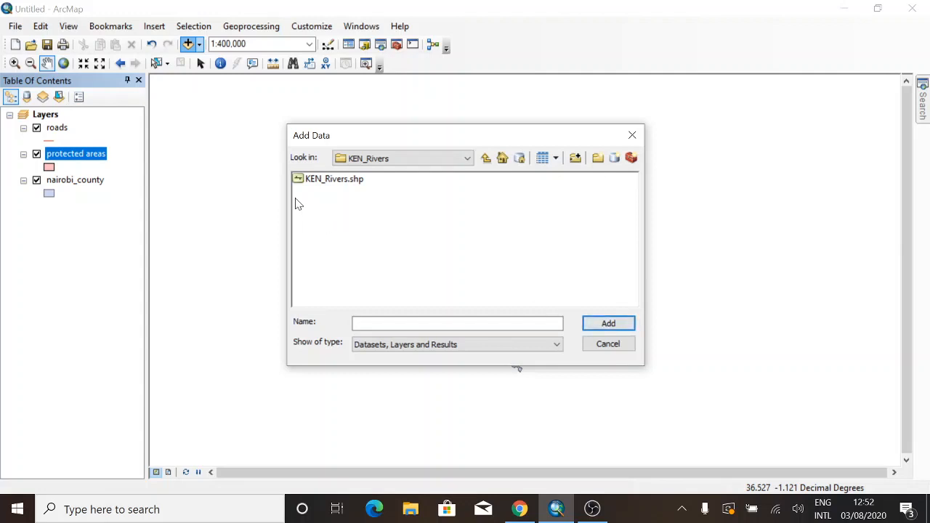
left_click(326, 187)
left_click(603, 324)
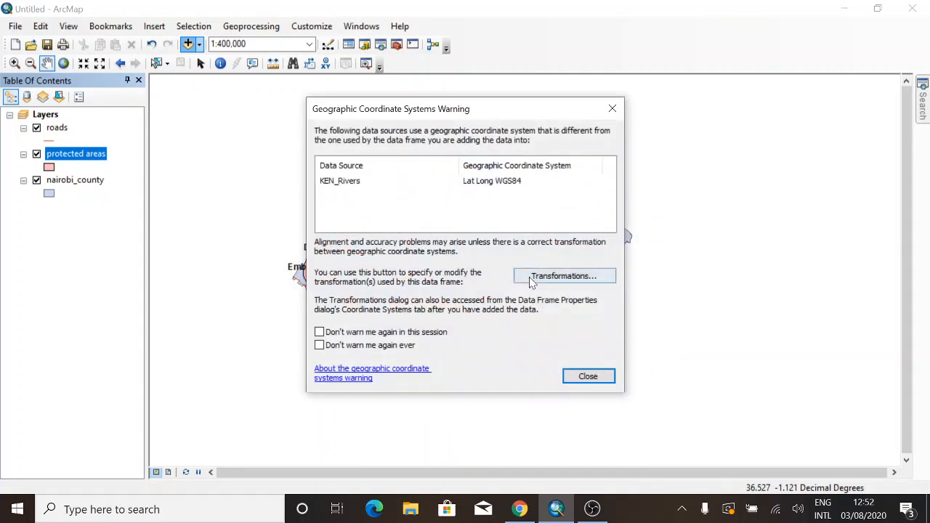
left_click(564, 277)
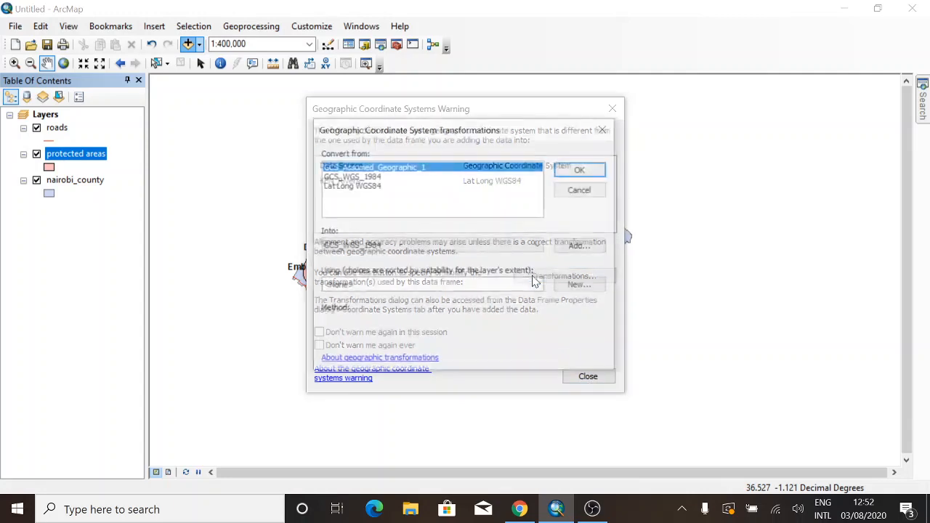
left_click(585, 170)
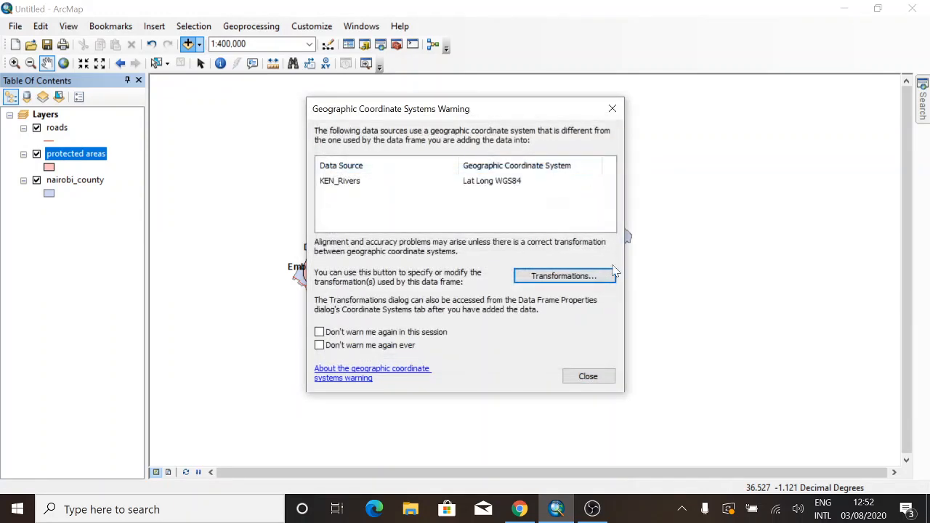
left_click(595, 378)
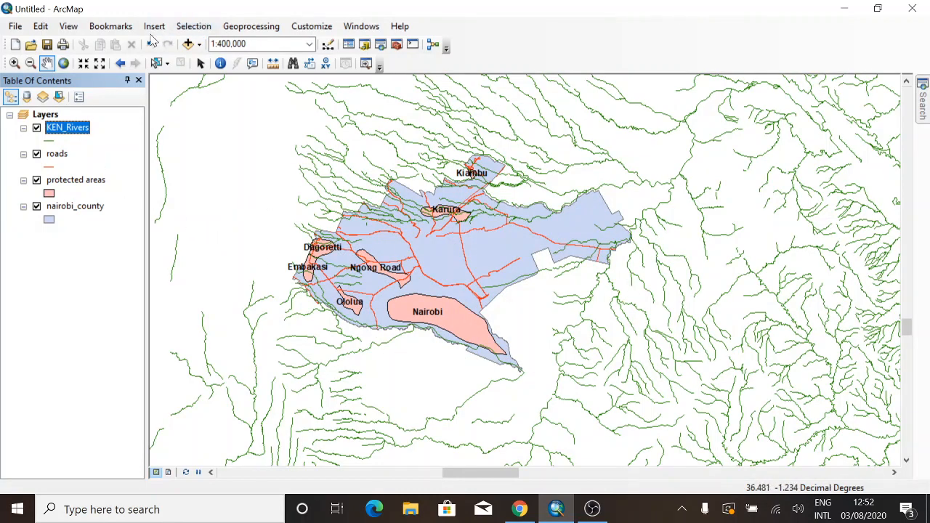
- Clip KEN_Rivers to nairobi_county with the default output feature class, and remove the original KEN_Rivers layer from the map
left_click(251, 26)
left_click(250, 58)
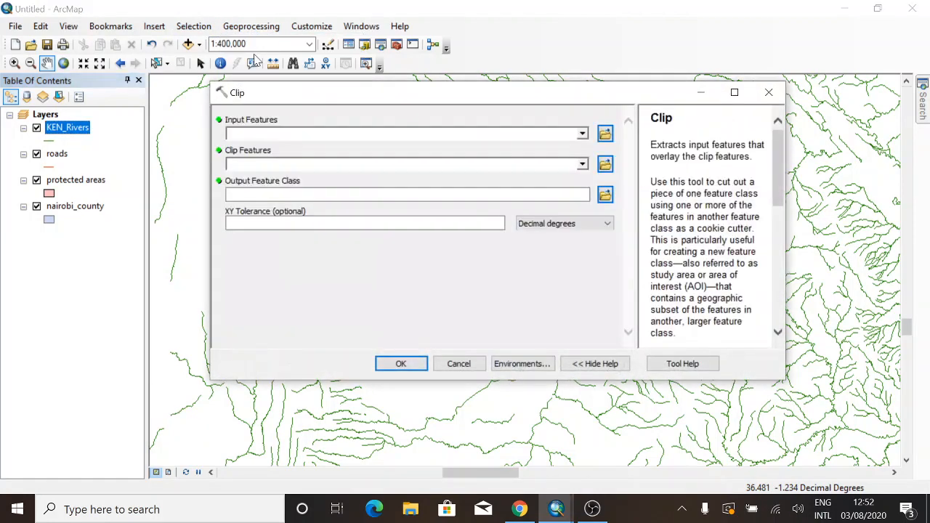
left_click(582, 136)
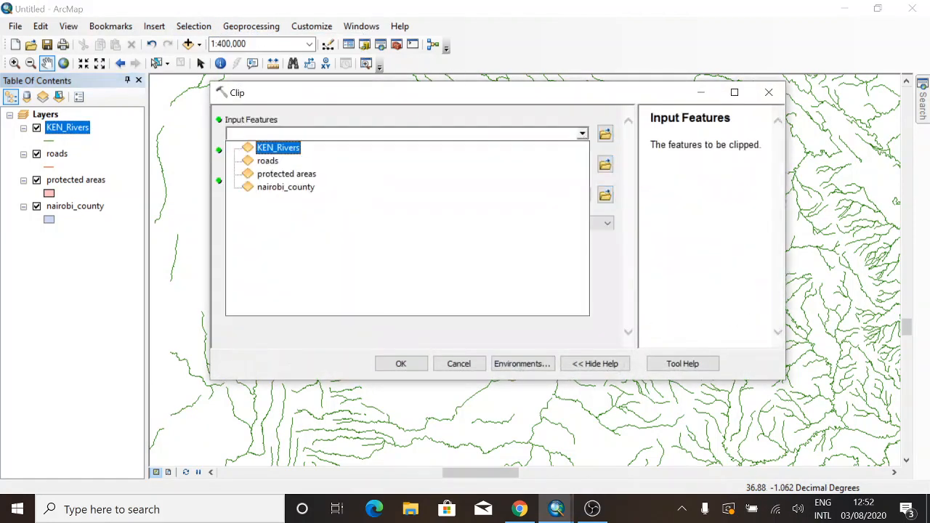
left_click(291, 149)
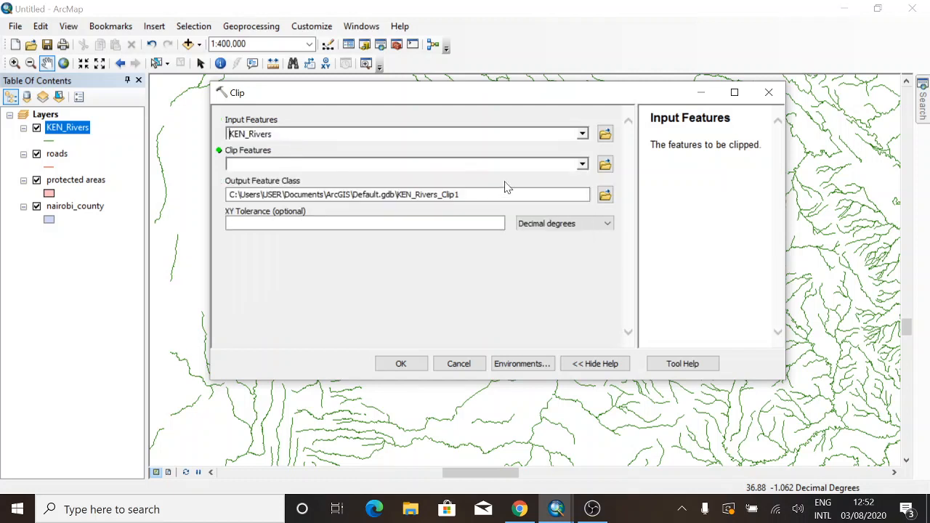
left_click(581, 164)
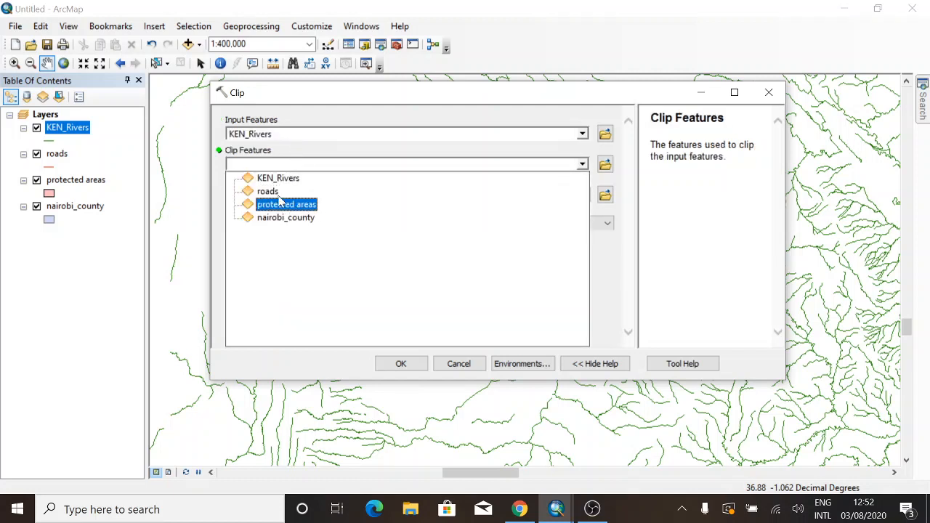
left_click(294, 217)
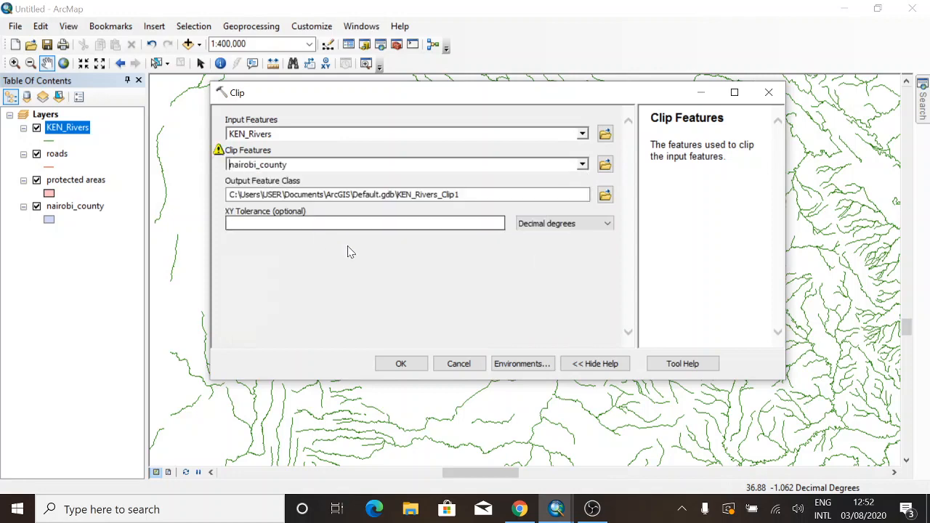
left_click(387, 363)
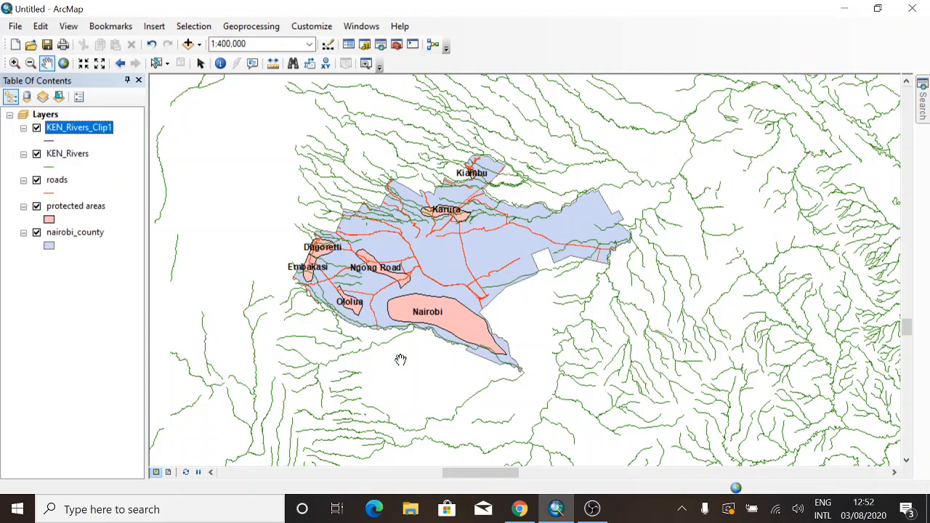
right_click(71, 157)
left_click(111, 183)
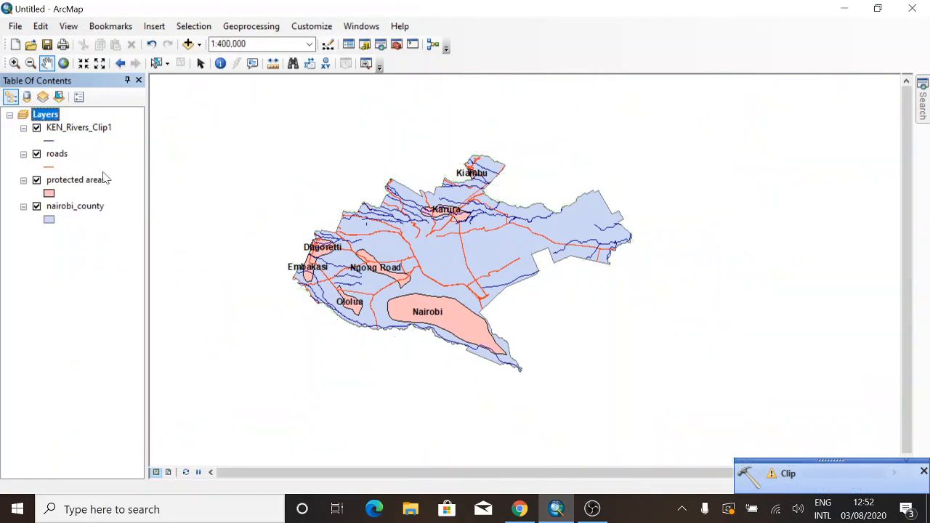
- Rename the KEN_Rivers_Clip1 layer as rivers
left_click(70, 128)
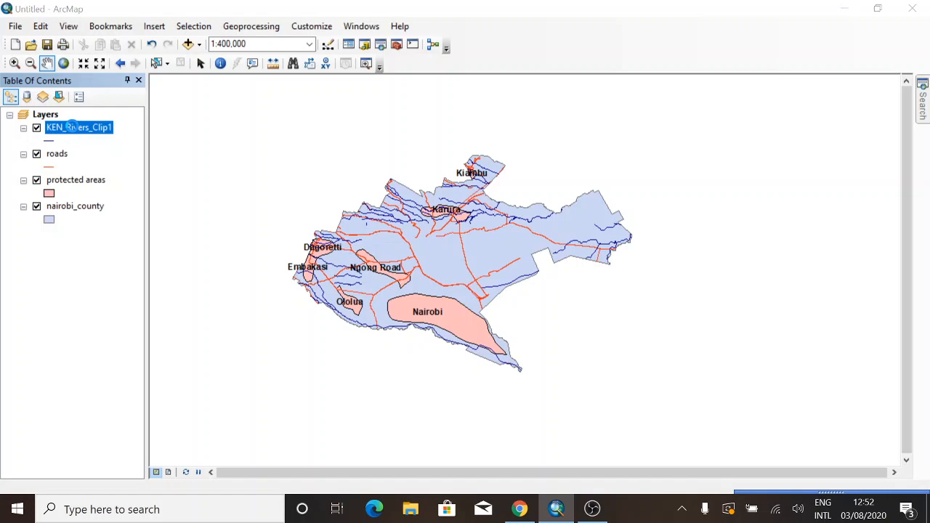
double_click(71, 127)
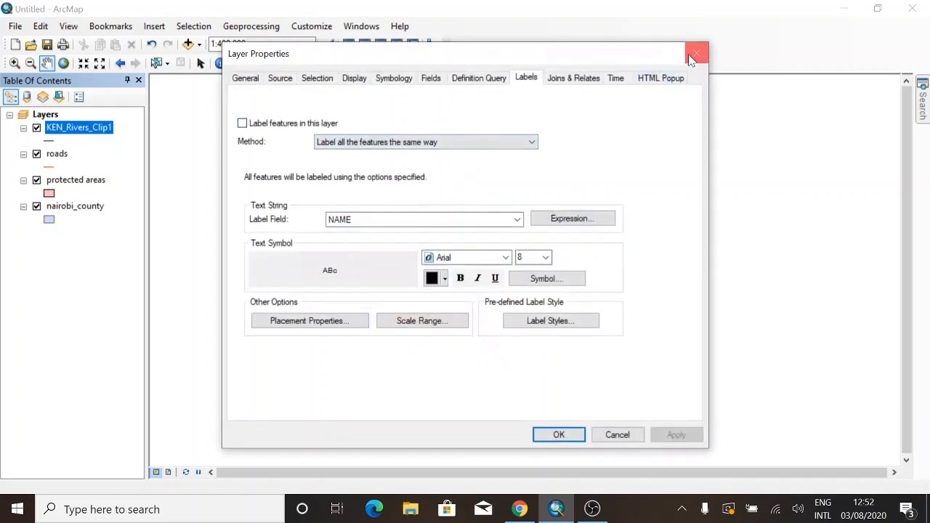
left_click(695, 54)
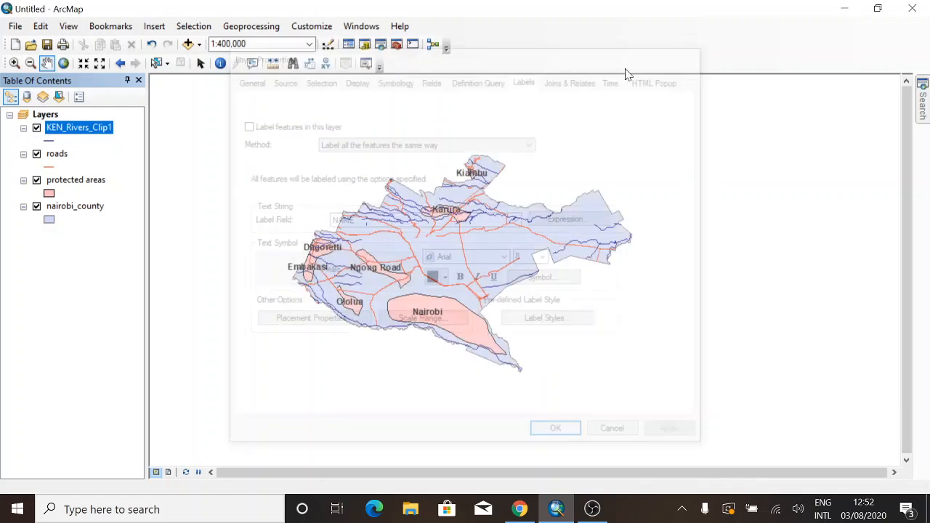
left_click(99, 129)
type("ri")
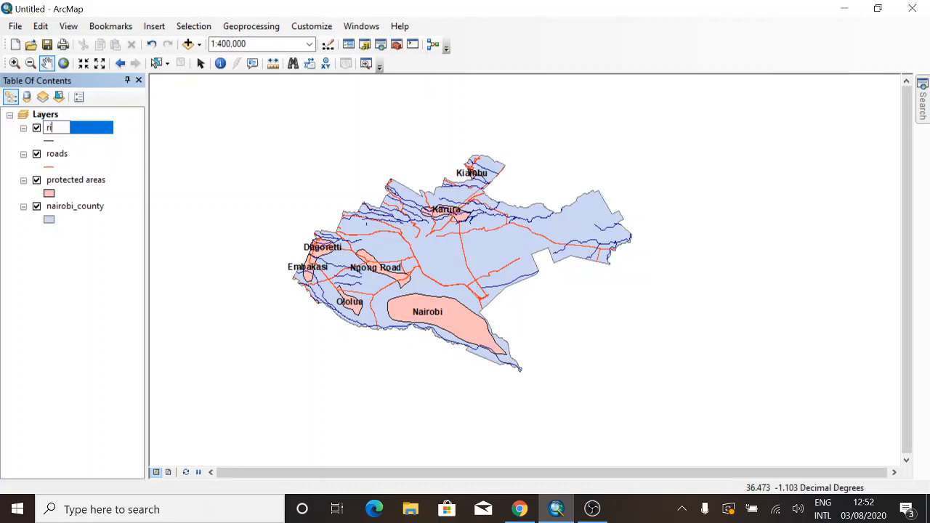
type("vers")
key("Return")
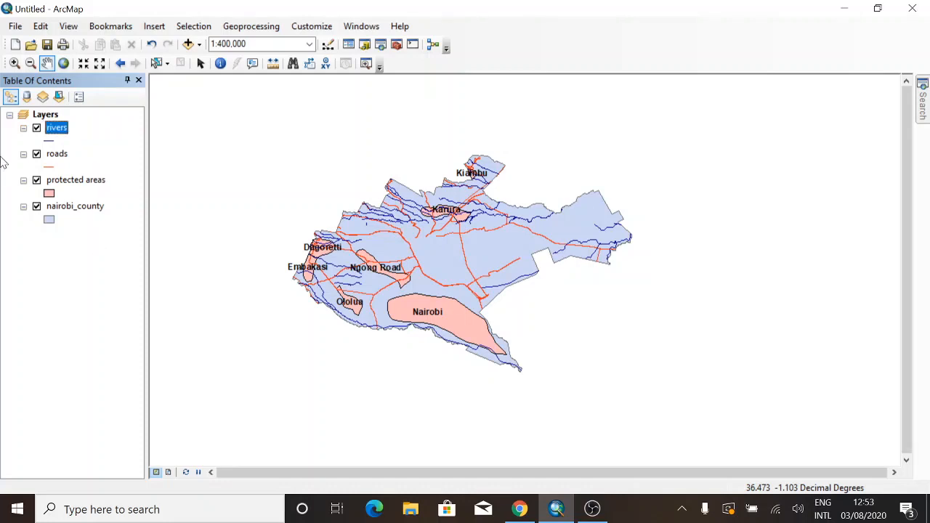
- Examine the river names in the rivers layer's attribute table and close the table
right_click(58, 127)
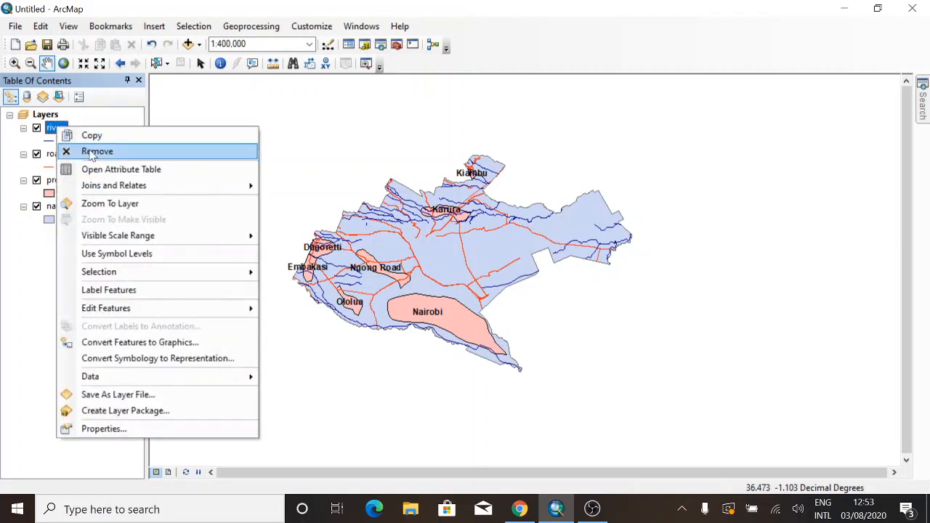
left_click(113, 170)
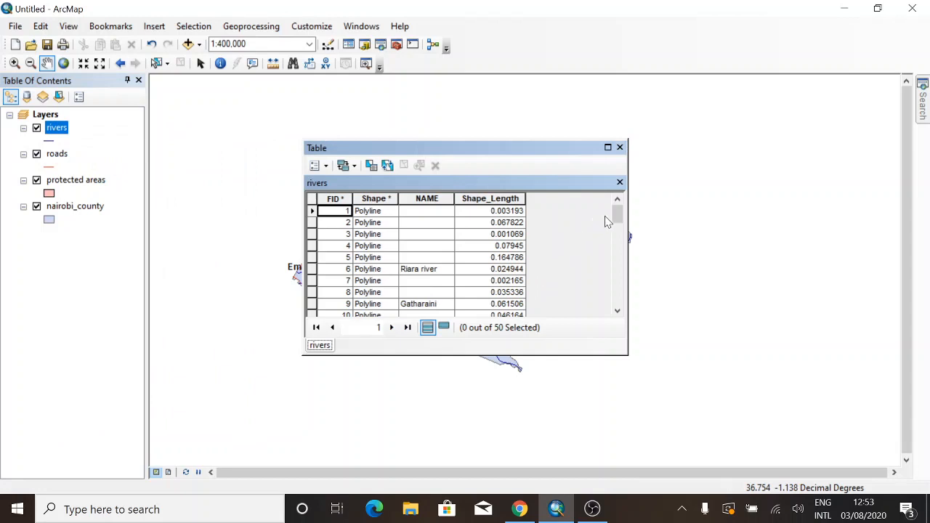
scroll(616, 217, "down", 7)
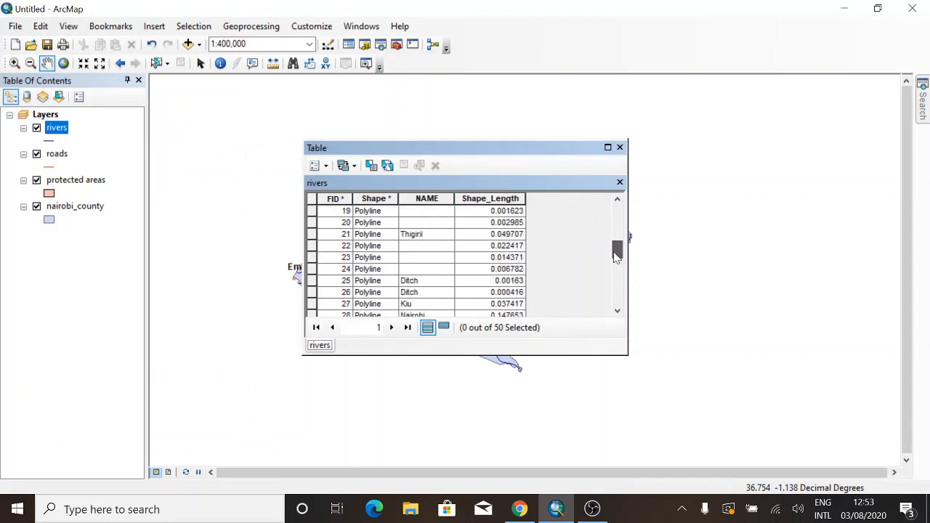
left_click(619, 148)
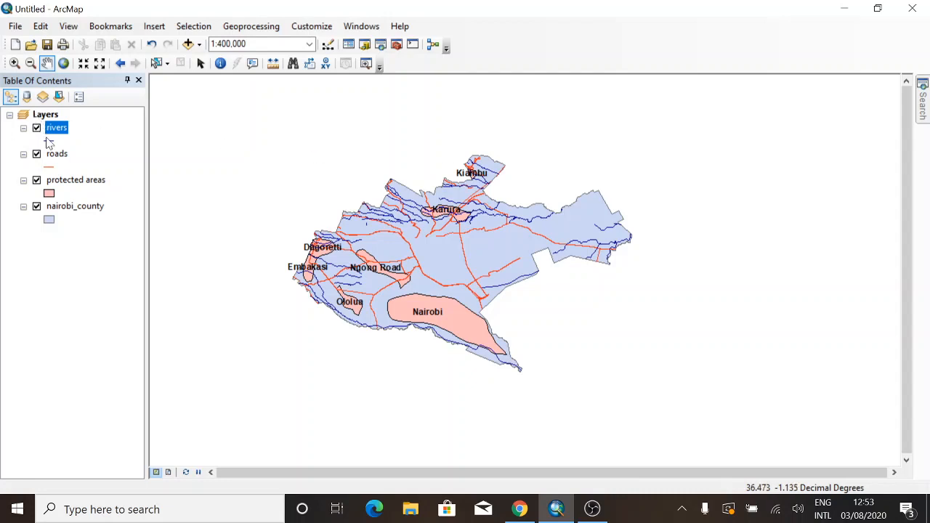
- Apply the predefined ESRI River line symbol to the rivers layer
left_click(48, 142)
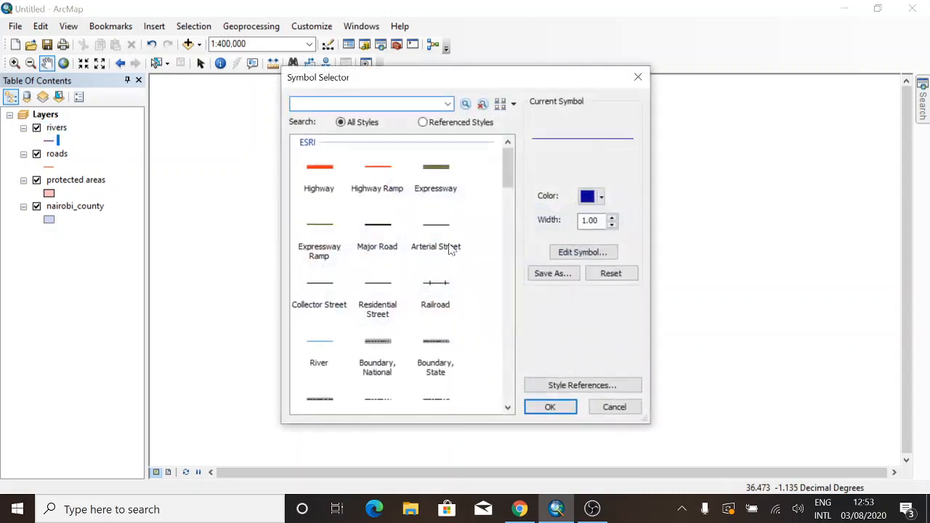
left_click(310, 339)
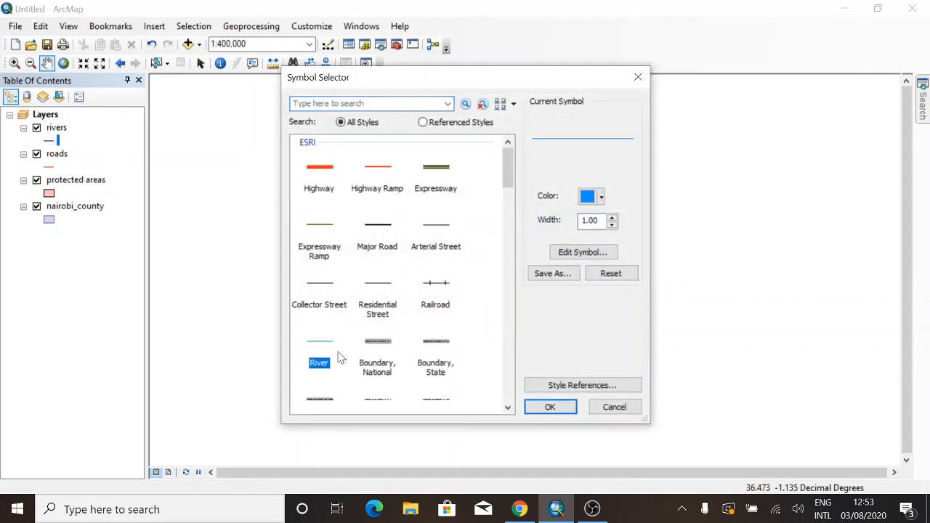
left_click(554, 407)
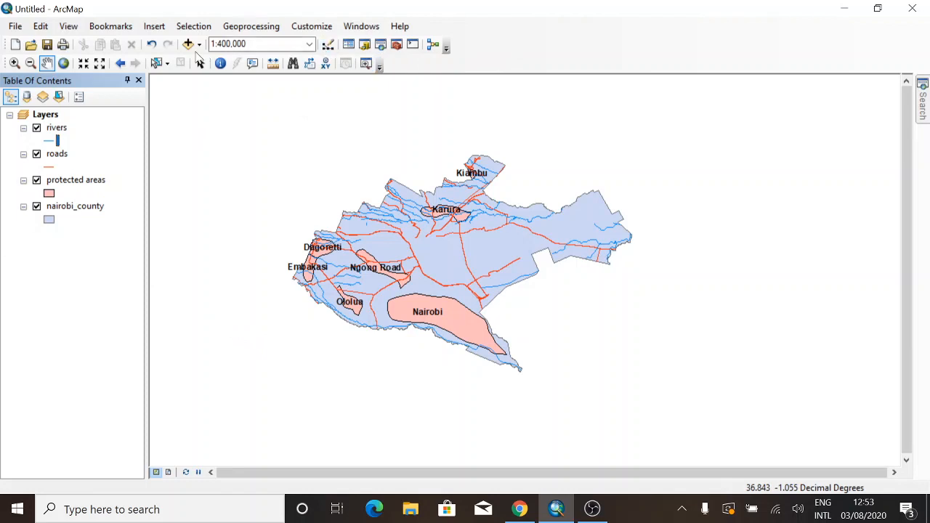
- Add the c1_Clip feature class from Default.gdb to the map and remove it again
left_click(187, 45)
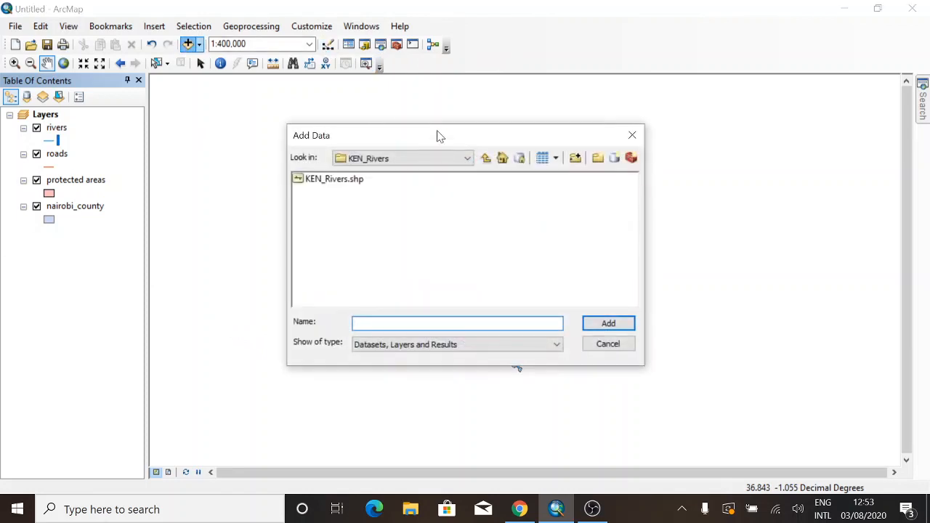
left_click(486, 159)
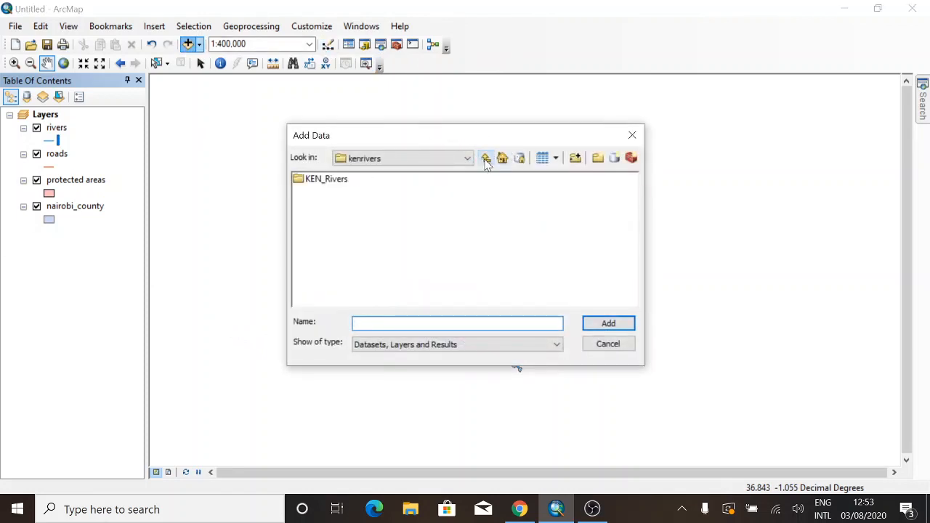
left_click(485, 159)
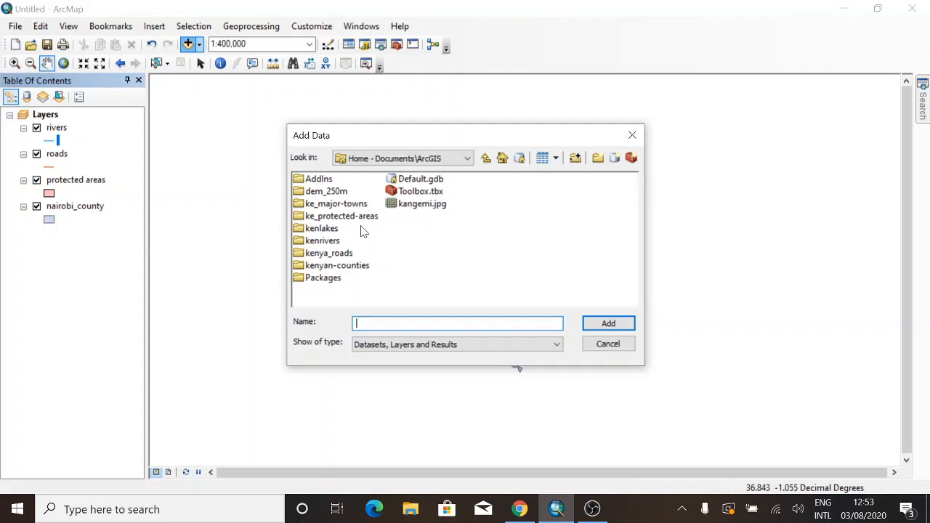
double_click(413, 183)
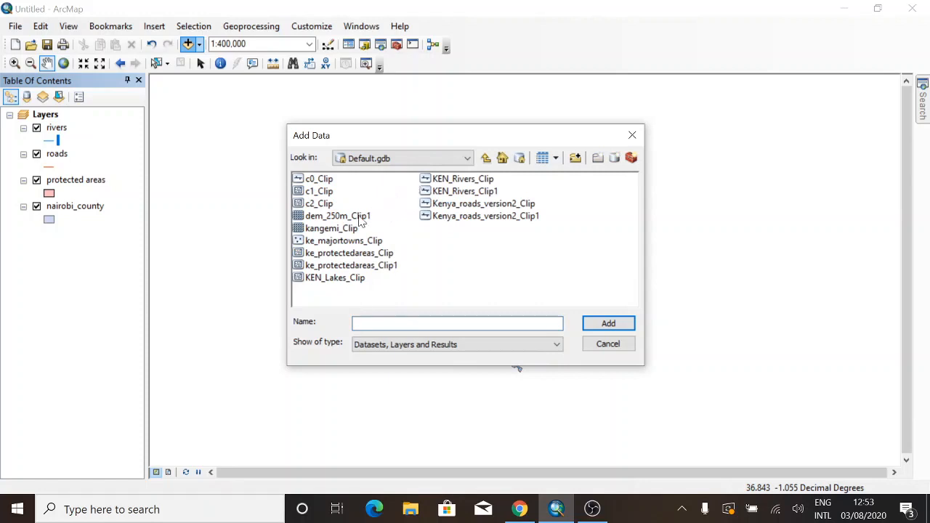
left_click(311, 192)
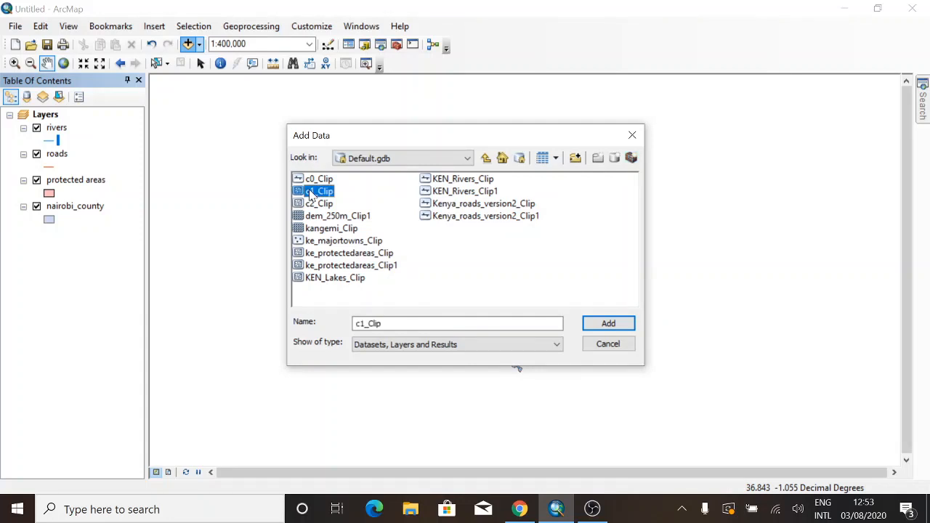
left_click(609, 325)
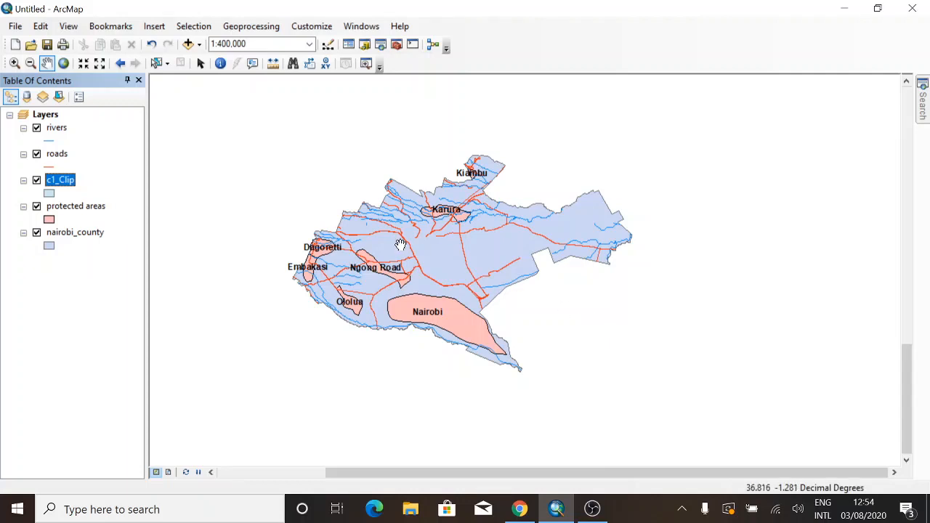
right_click(61, 182)
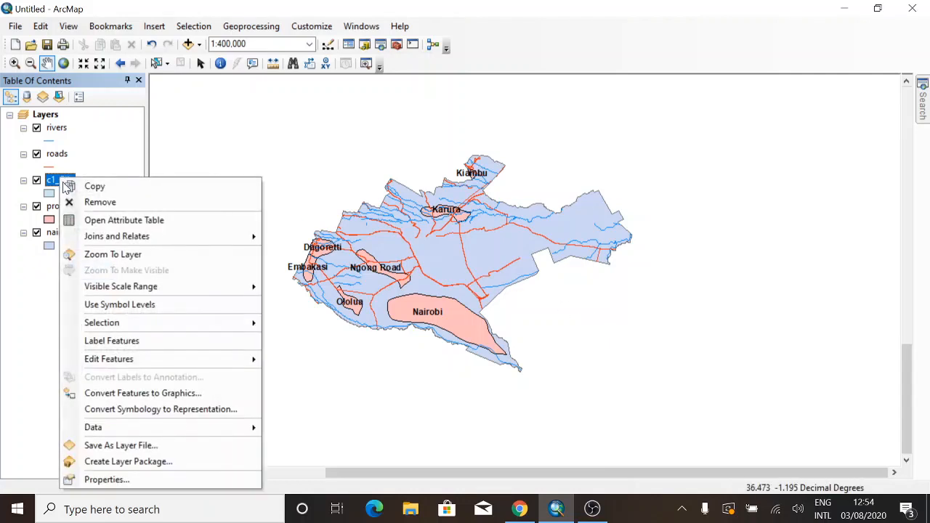
left_click(99, 203)
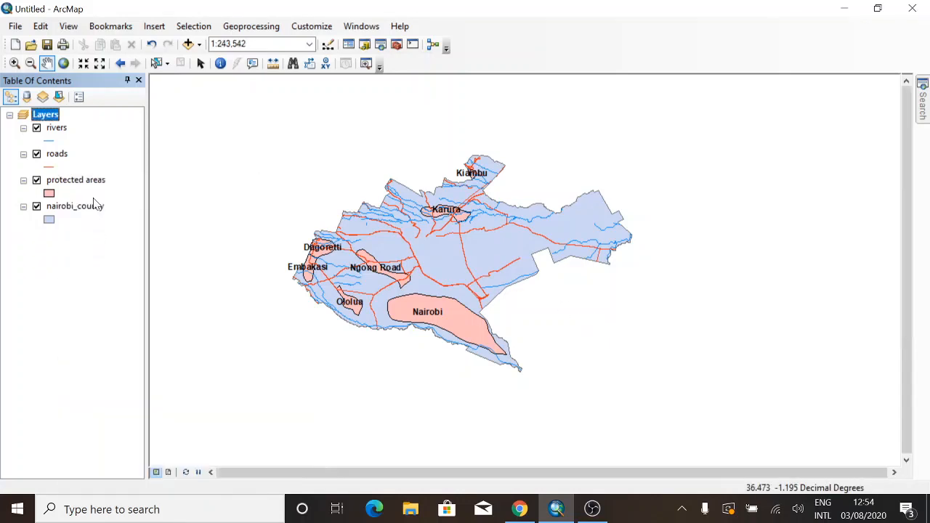
left_click(188, 43)
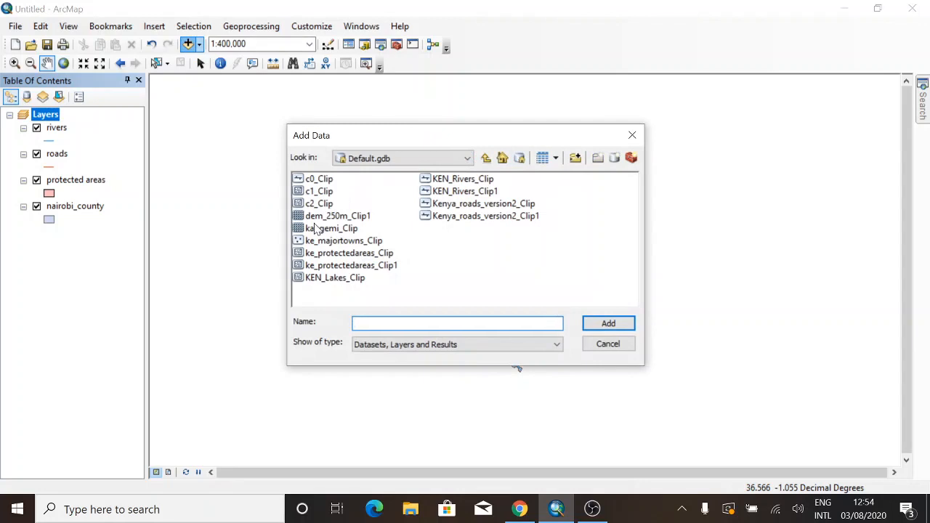
left_click(488, 160)
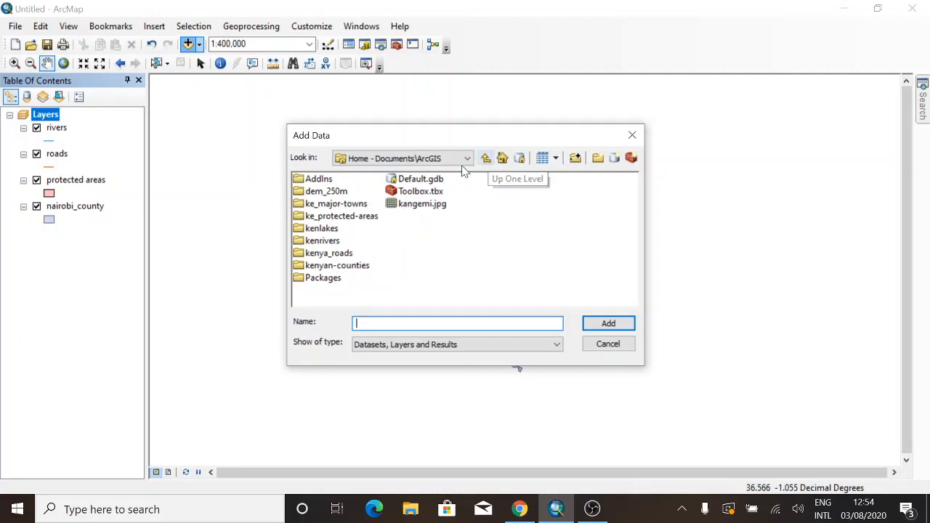
left_click(632, 136)
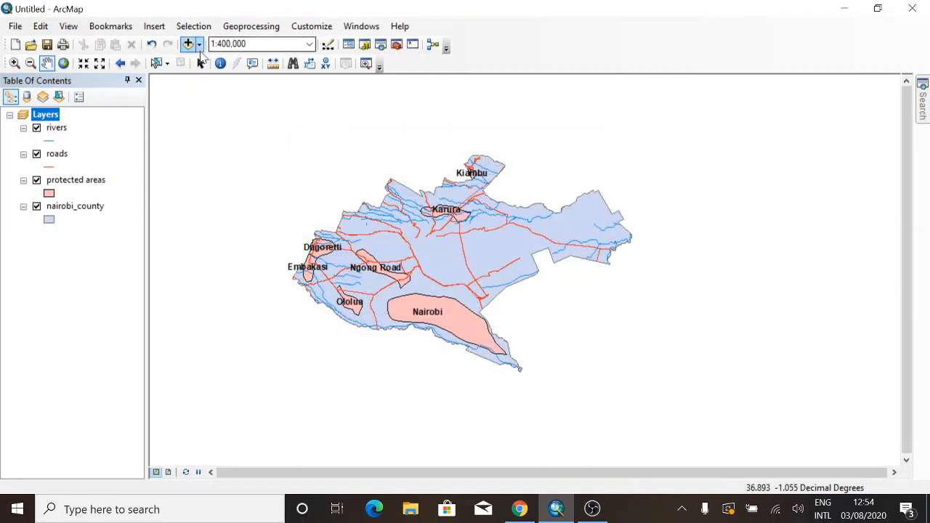
- Search ArcGIS Online data for "kenya forests" and browse the matching datasets
left_click(198, 44)
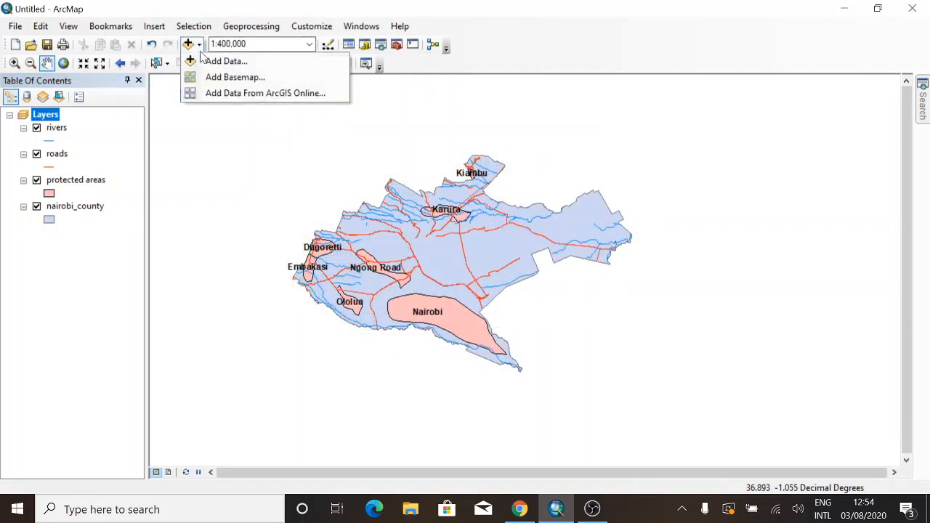
left_click(230, 94)
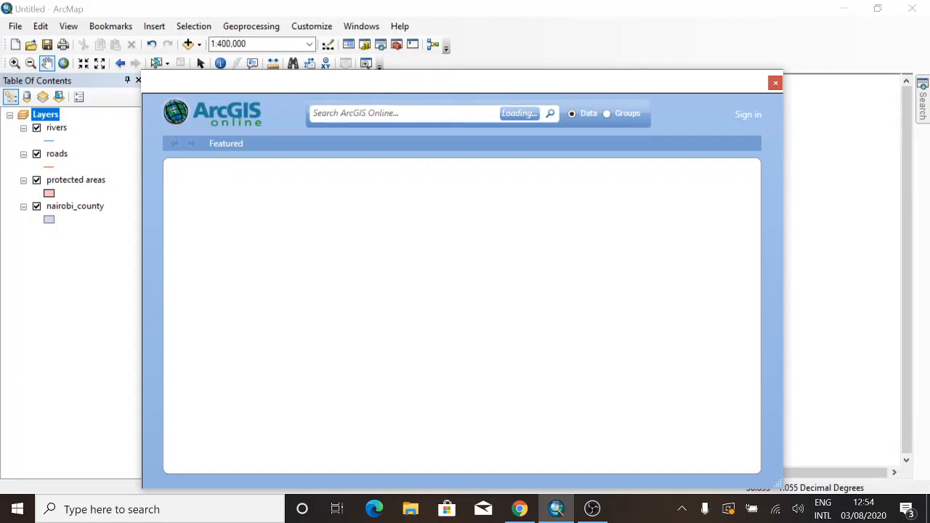
left_click(378, 113)
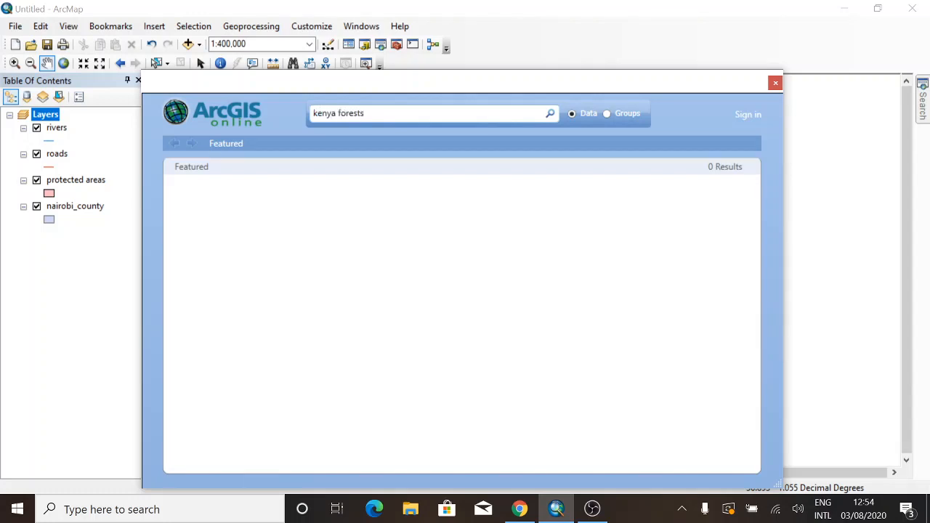
key("Return")
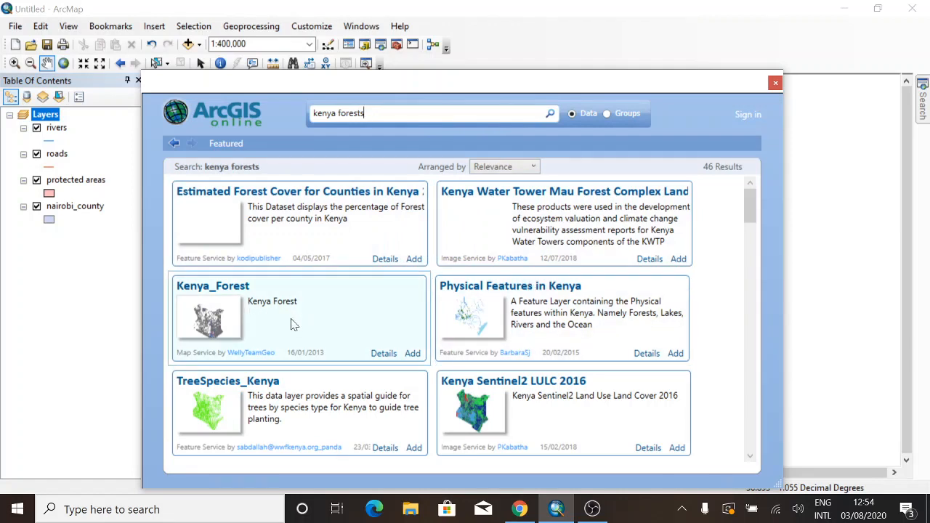
scroll(293, 324, "down", 1)
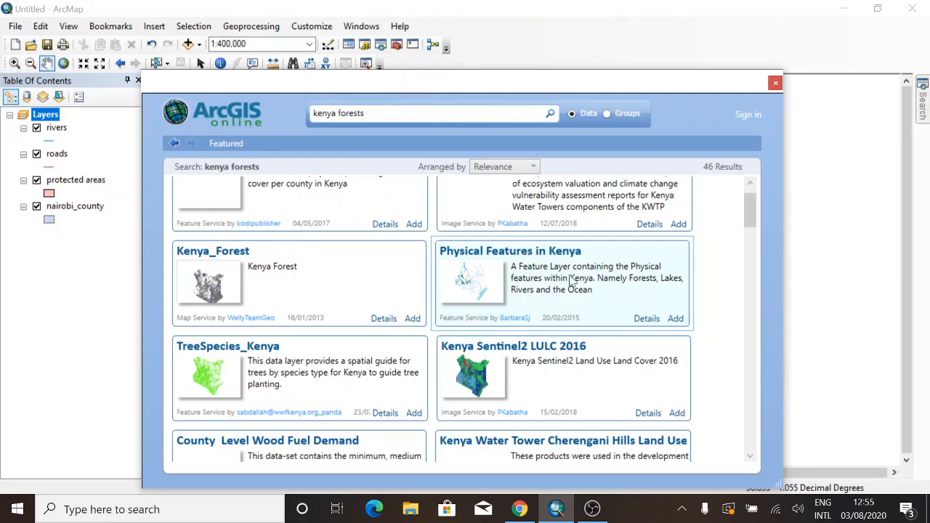
- Add the Physical Features in Kenya service from the search results and clip its Forests layer to nairobi_county, keeping the default output
left_click(679, 323)
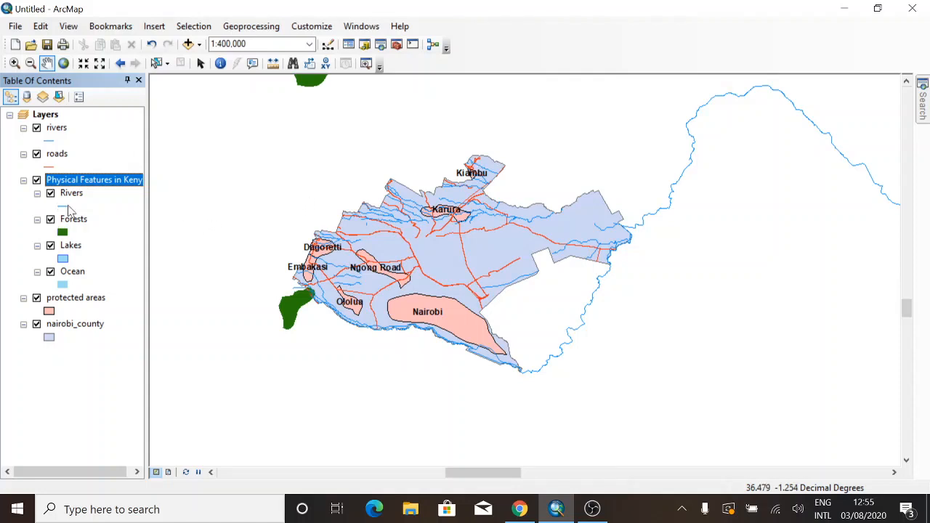
left_click(90, 183)
left_click(245, 29)
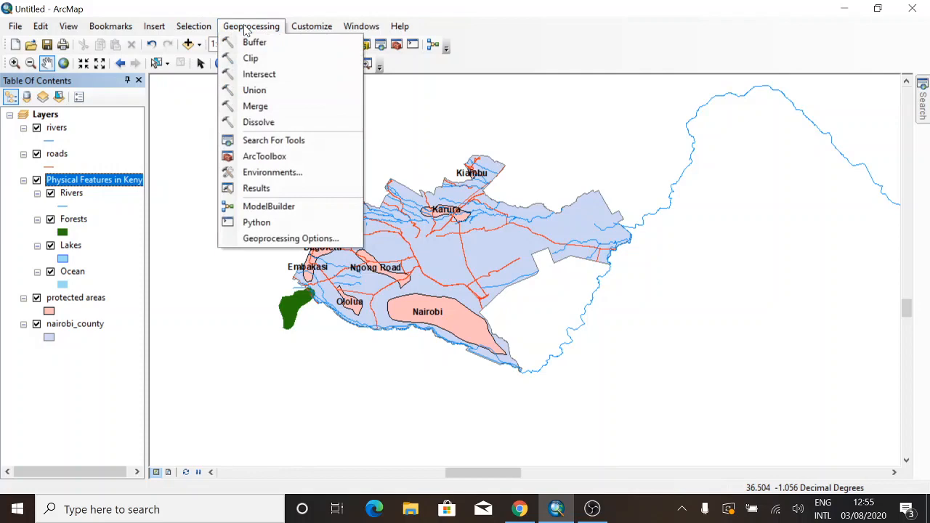
left_click(265, 66)
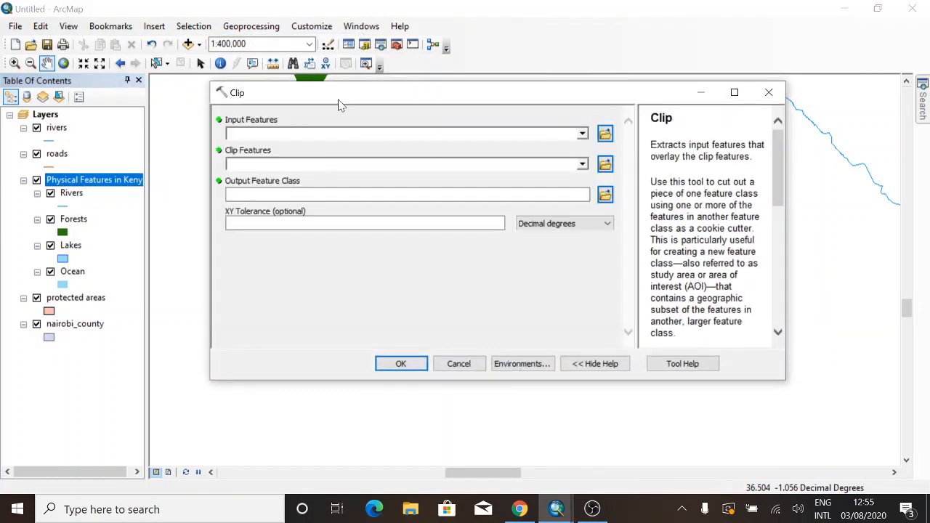
left_click(582, 134)
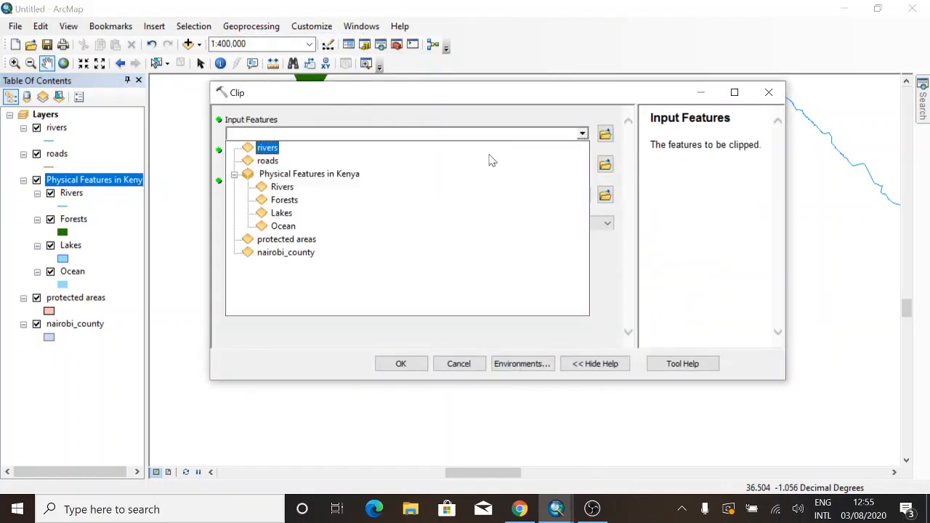
left_click(284, 200)
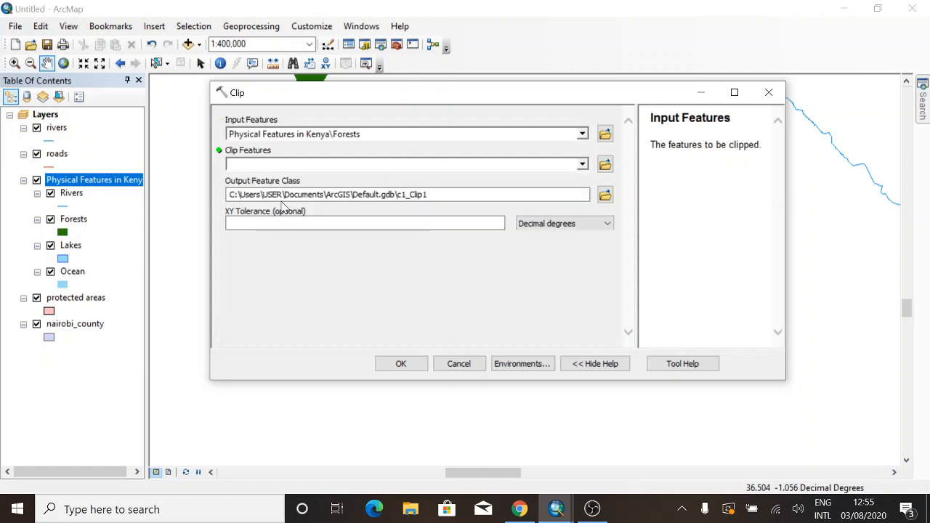
left_click(583, 165)
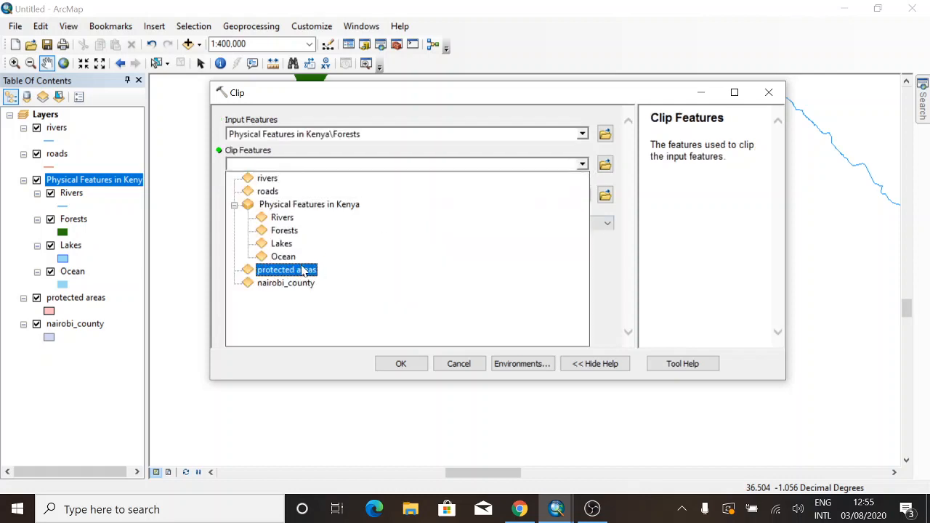
left_click(285, 283)
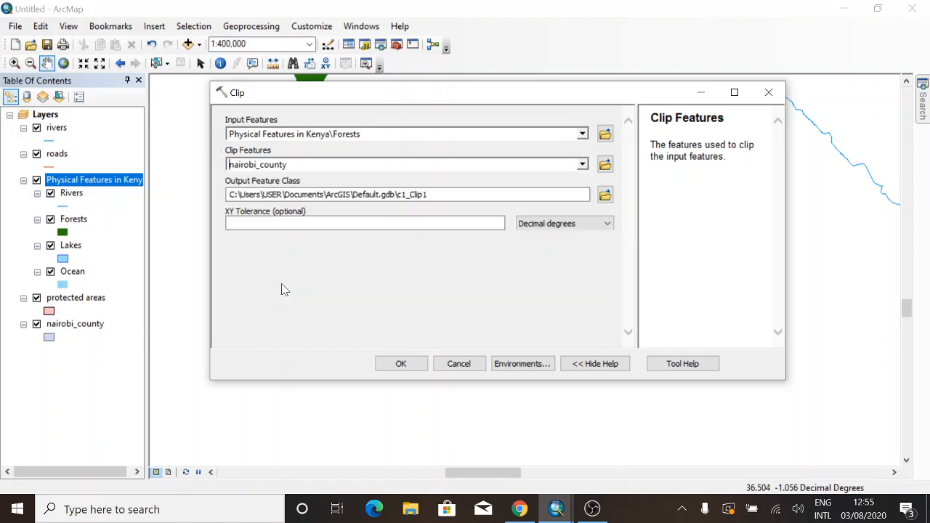
left_click(400, 365)
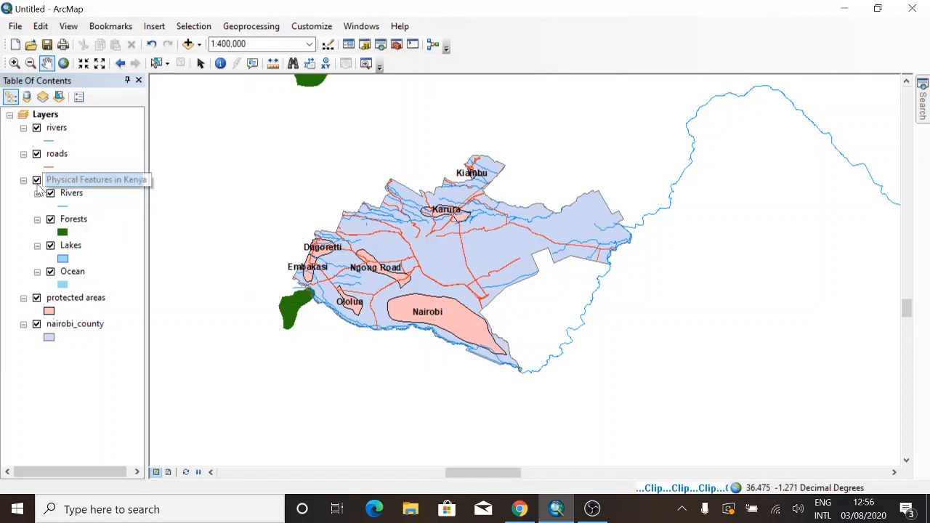
- Remove the Physical Features in Kenya group layer from the map once the clipped forest layer has been added
left_click(58, 180)
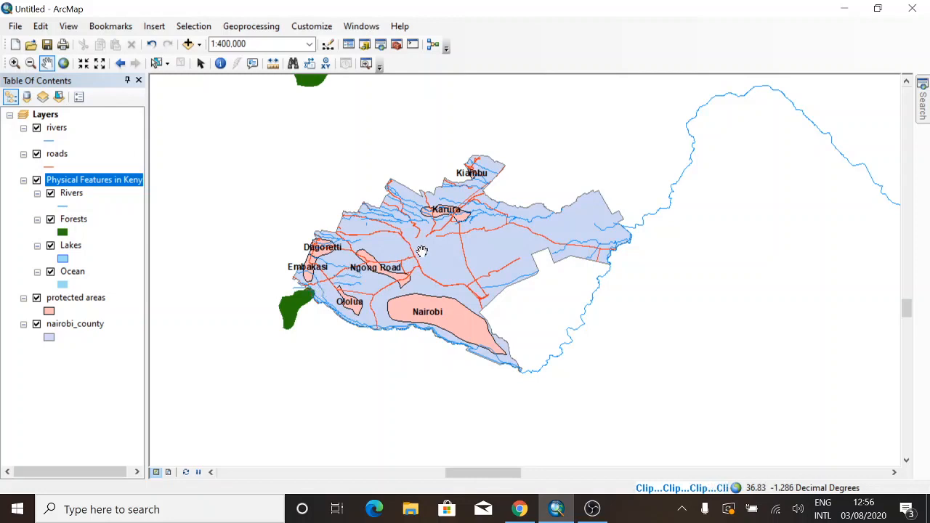
scroll(421, 252, "down", 1)
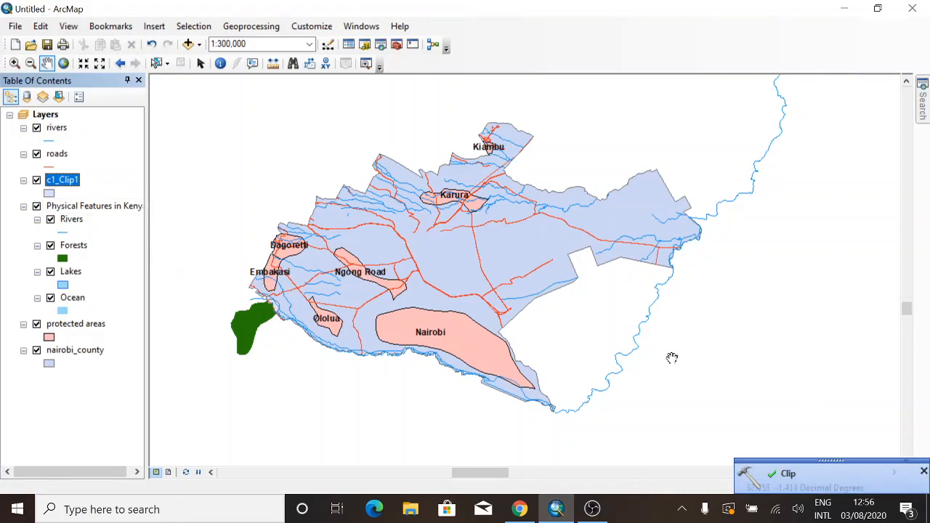
right_click(98, 206)
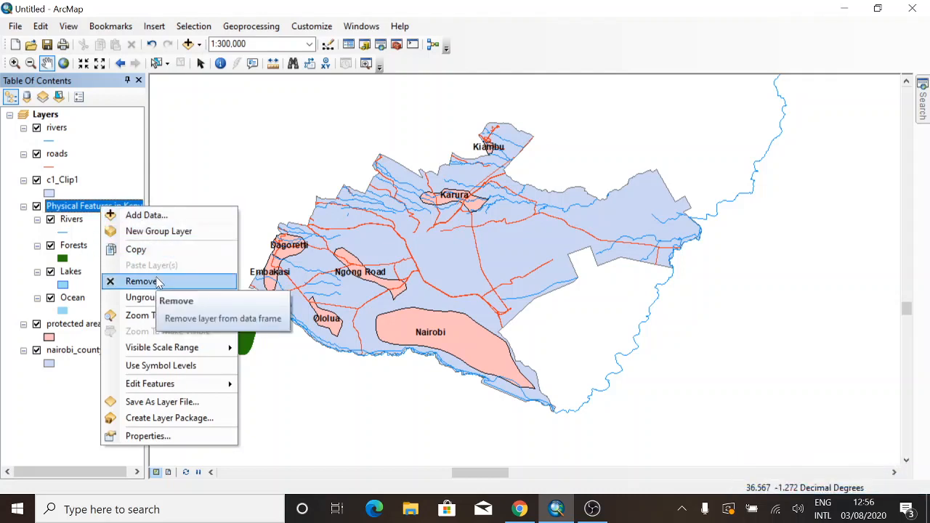
left_click(159, 283)
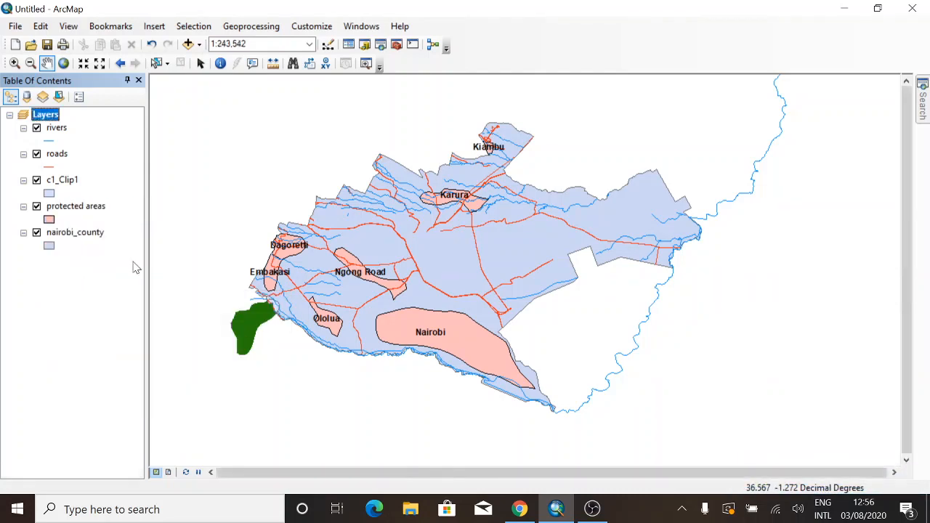
- Rename the clipped layer c1_Clip1 as "forests"
left_click(70, 182)
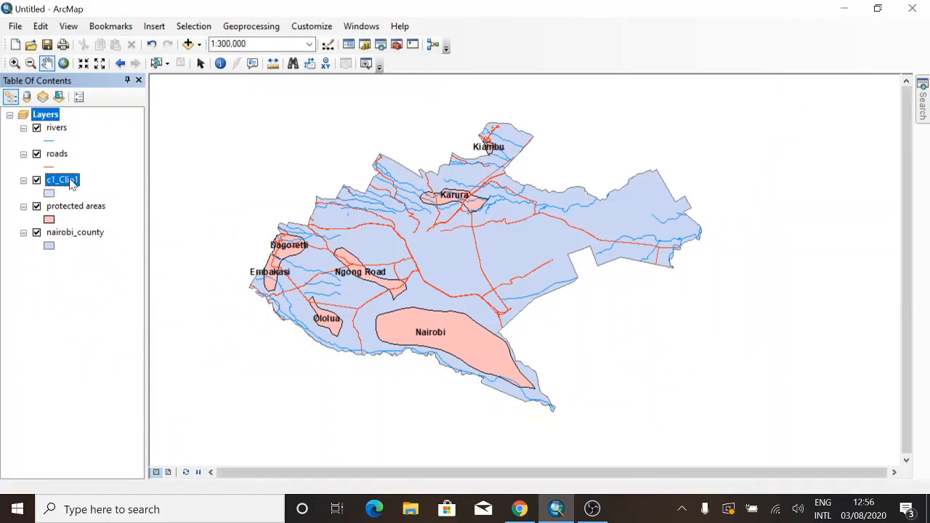
left_click(69, 181)
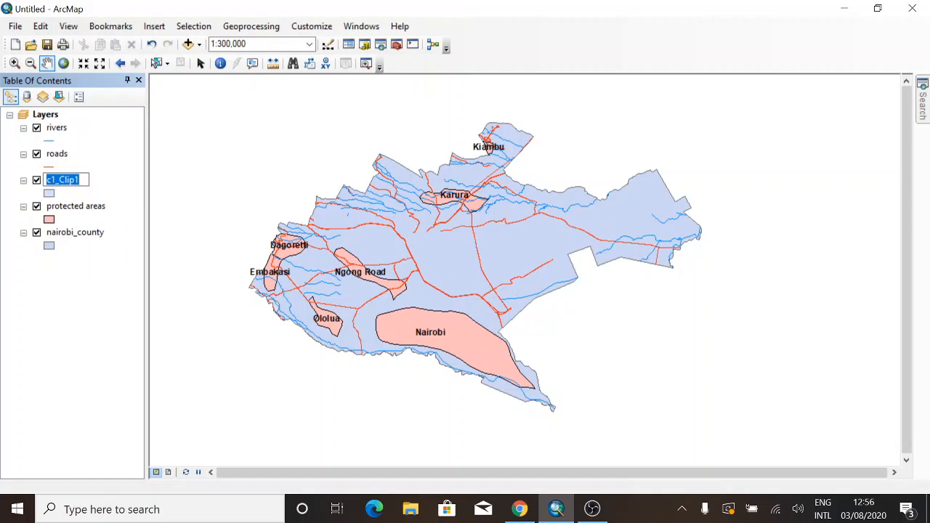
type("forests")
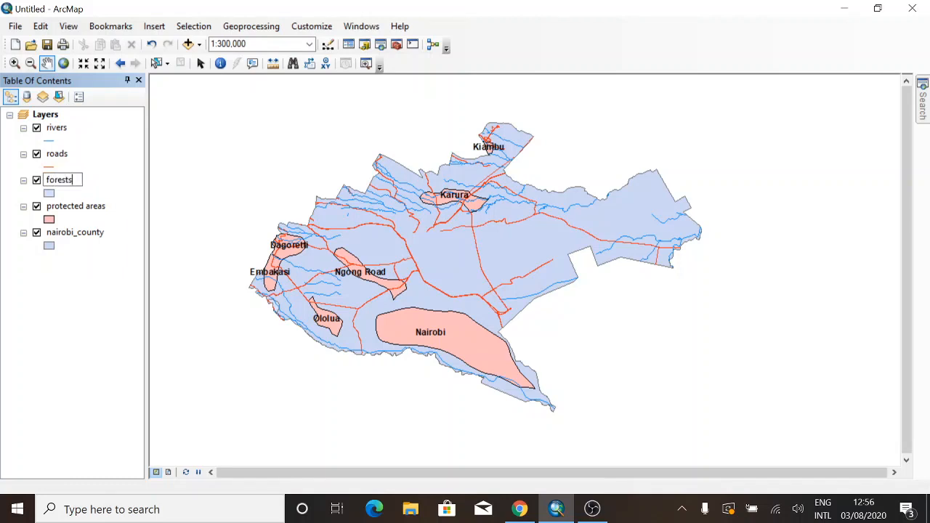
key("Return")
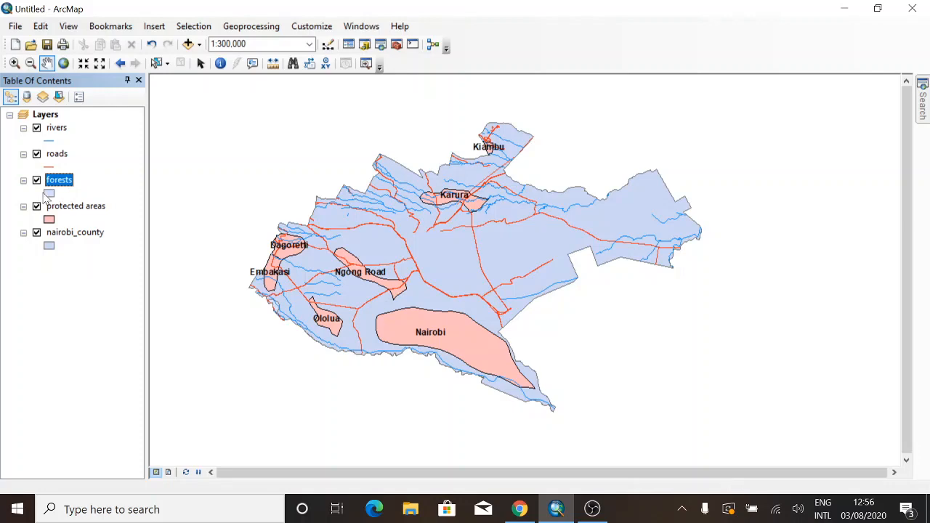
- Apply the predefined ESRI Green fill symbol without a black border to the forests layer and set its outline width to 1
left_click(45, 194)
left_click(318, 170)
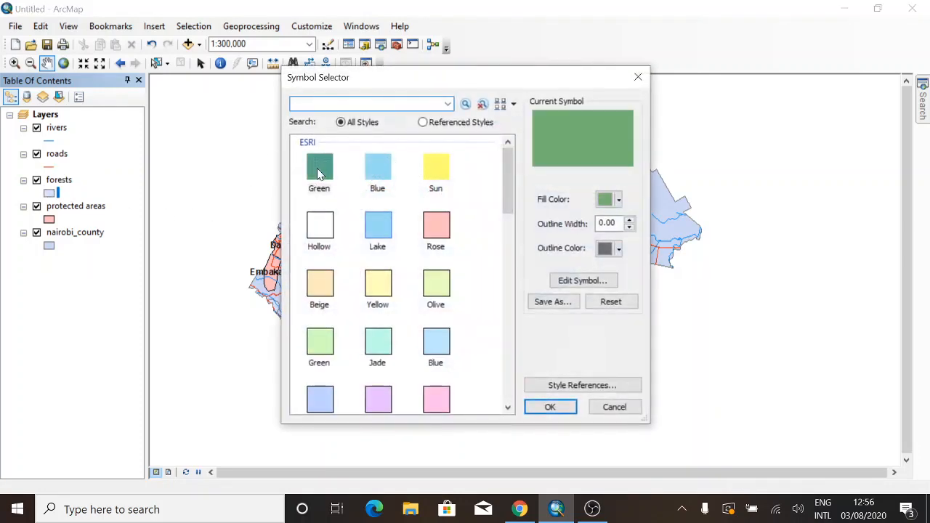
left_click(629, 221)
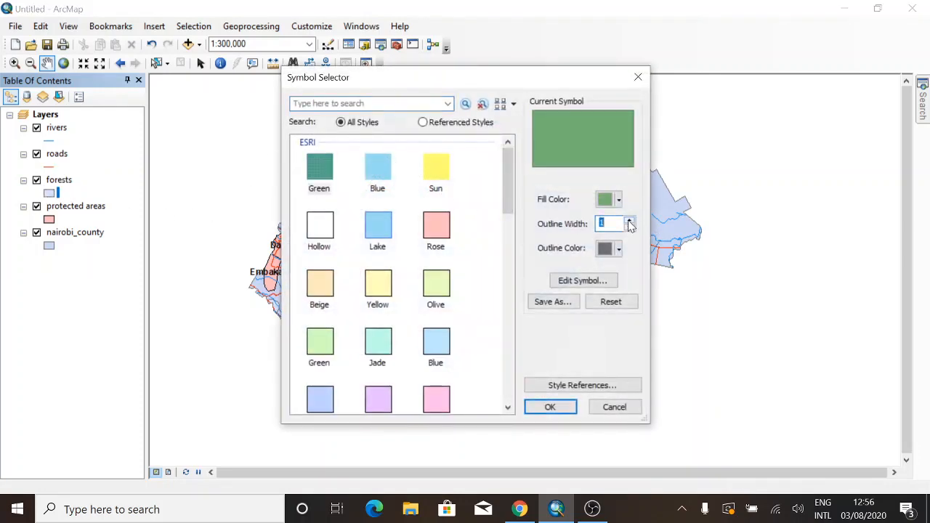
left_click(550, 408)
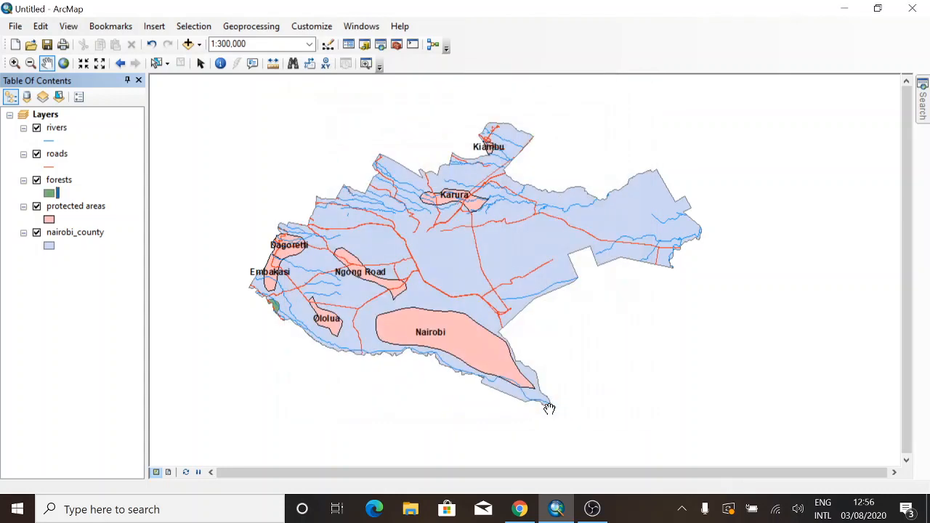
- Examine the forest names in the forests layer's attribute table and close the table
right_click(60, 180)
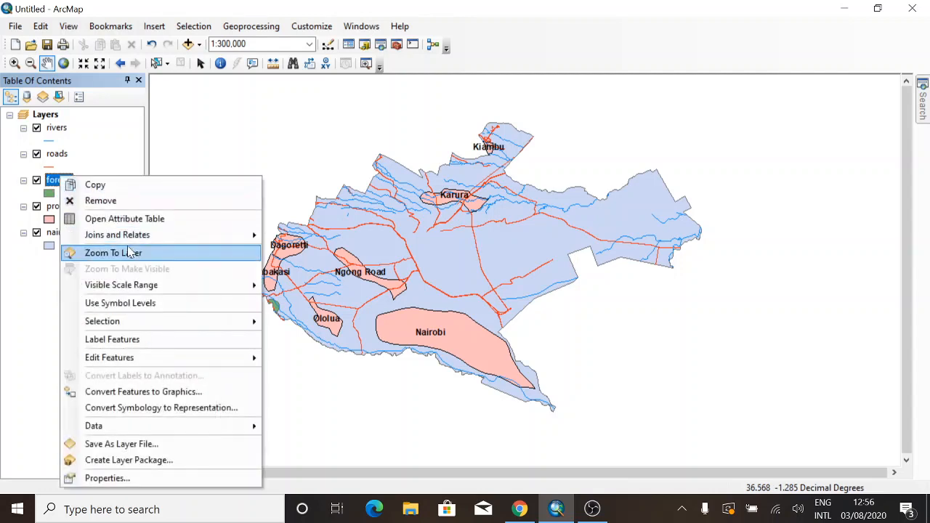
mouse_move(140, 357)
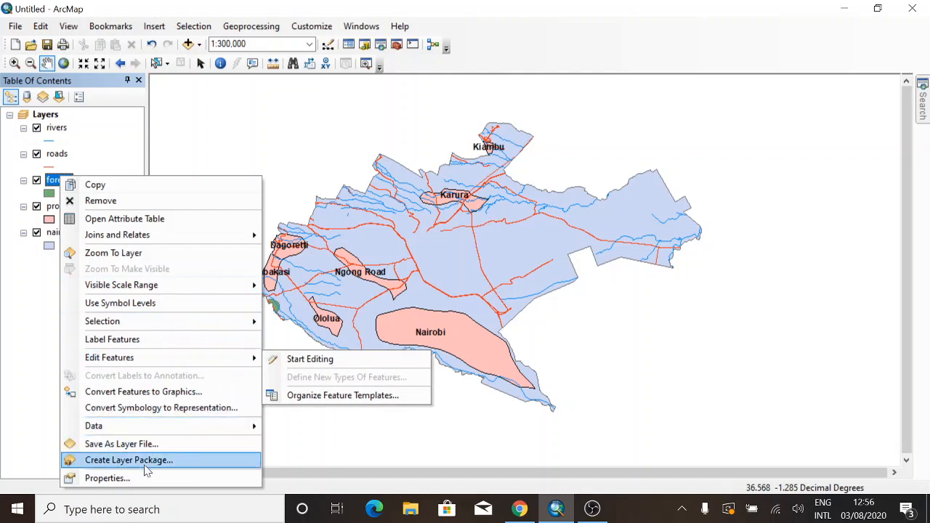
left_click(160, 219)
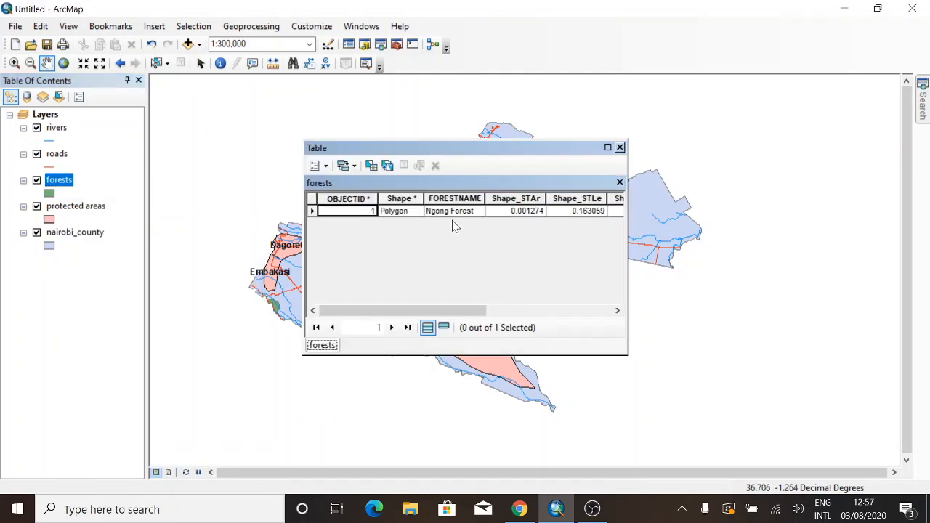
left_click(618, 148)
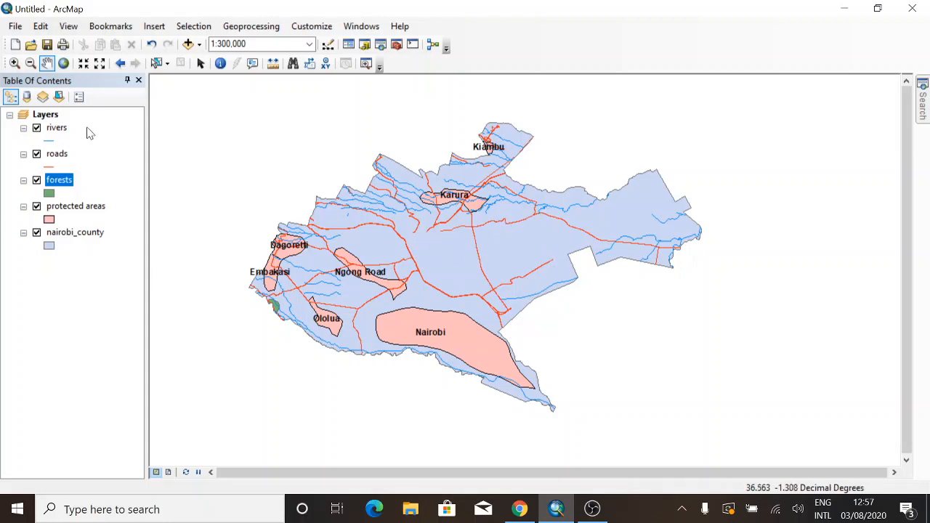
- Examine the roads layer's attribute table, looking through its road class, region, width and lanes fields
right_click(63, 159)
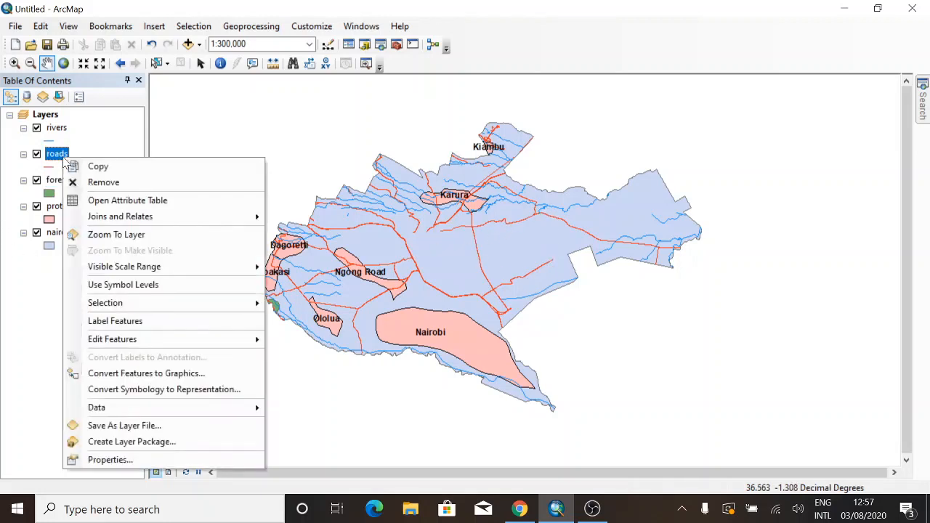
left_click(136, 204)
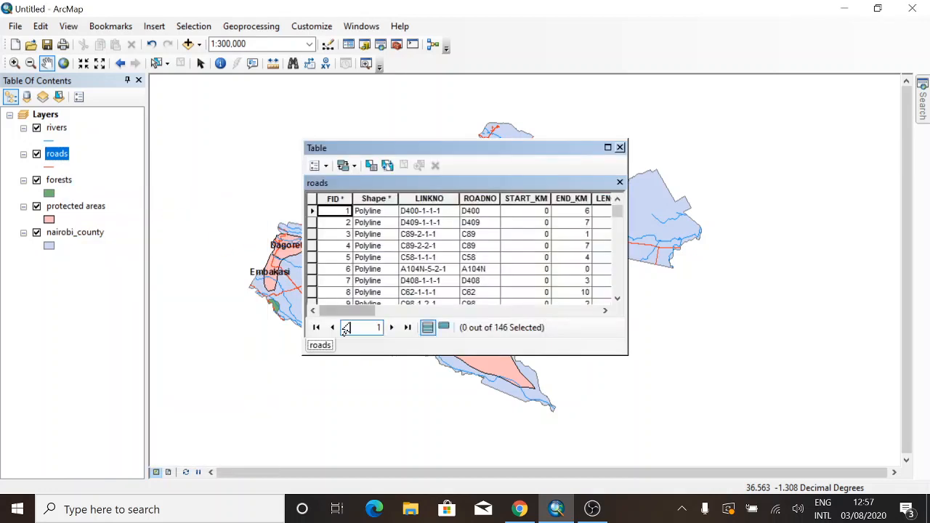
left_click_drag(349, 314, 424, 317)
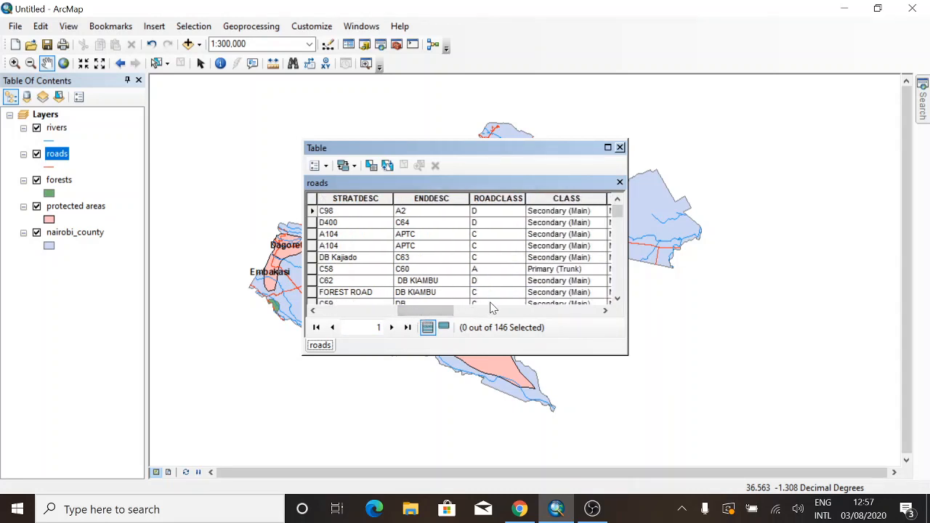
key("Right")
key("Right")
key("Right")
key("Right")
key("Right")
key("Right")
key("Right")
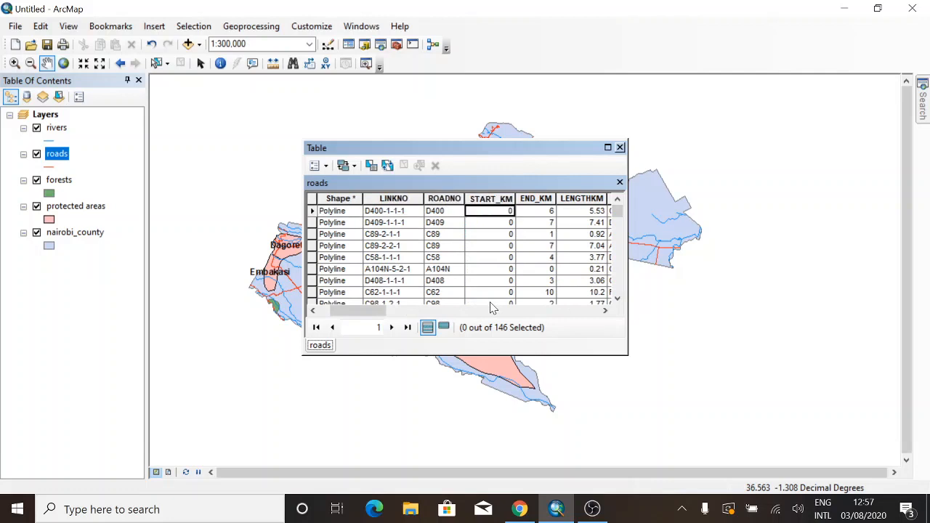
key("Right")
key("Right")
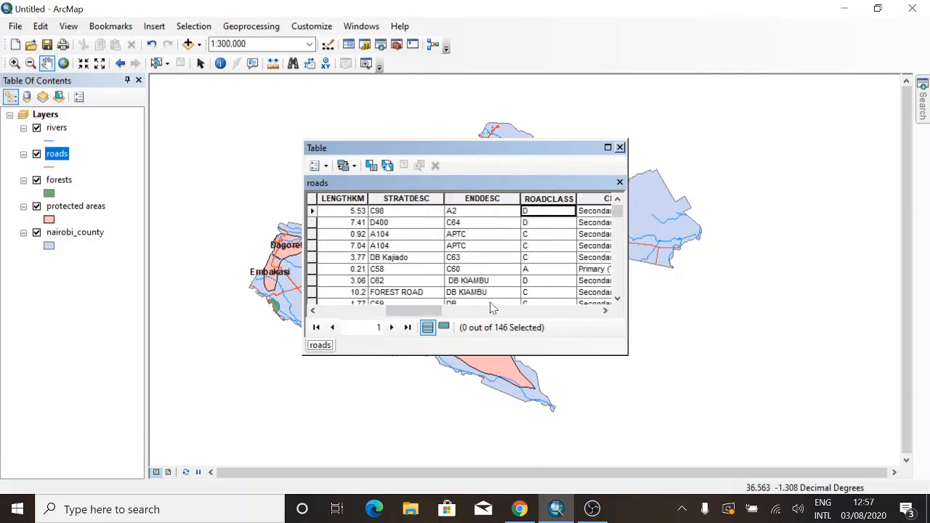
key("Right")
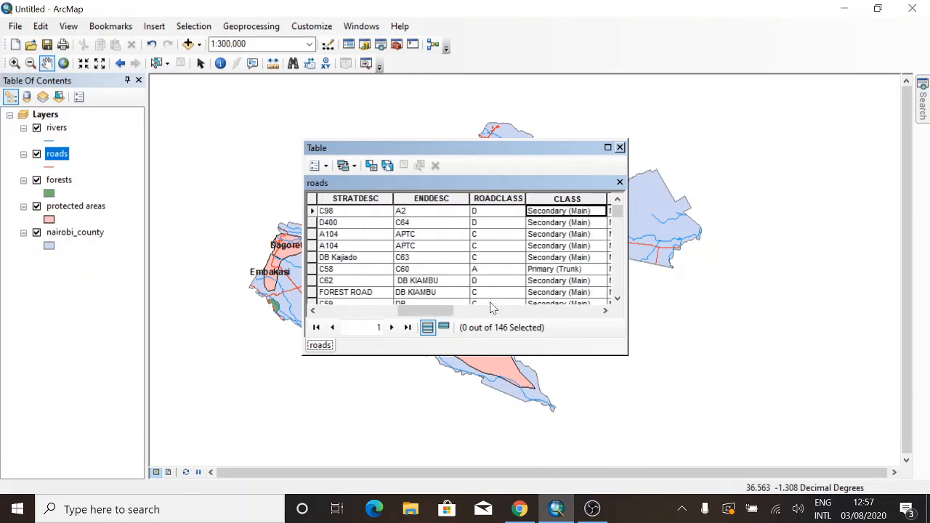
key("Right")
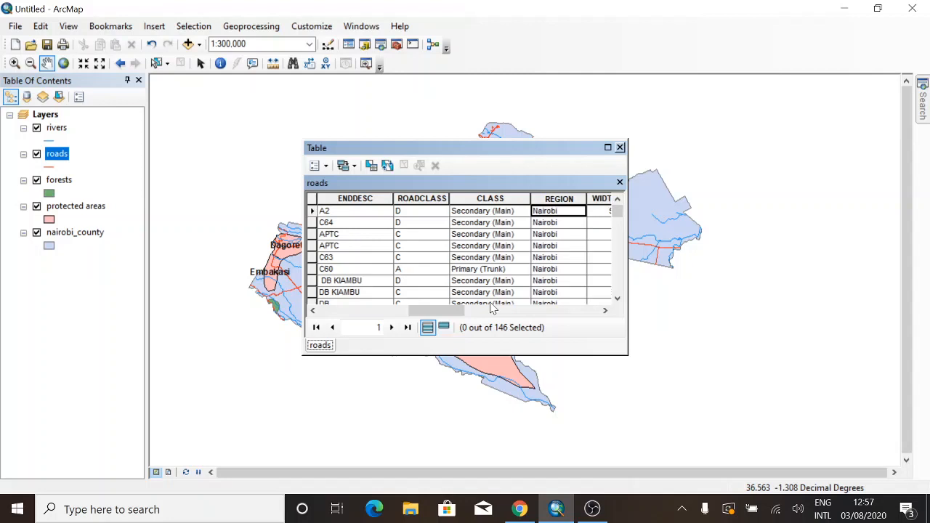
scroll(490, 308, "down", 4)
scroll(486, 309, "down", 4)
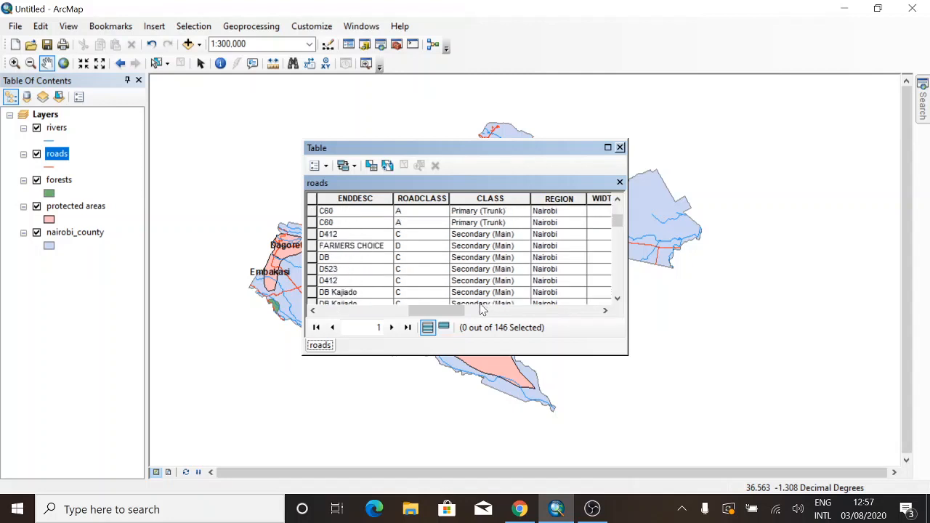
key("Right")
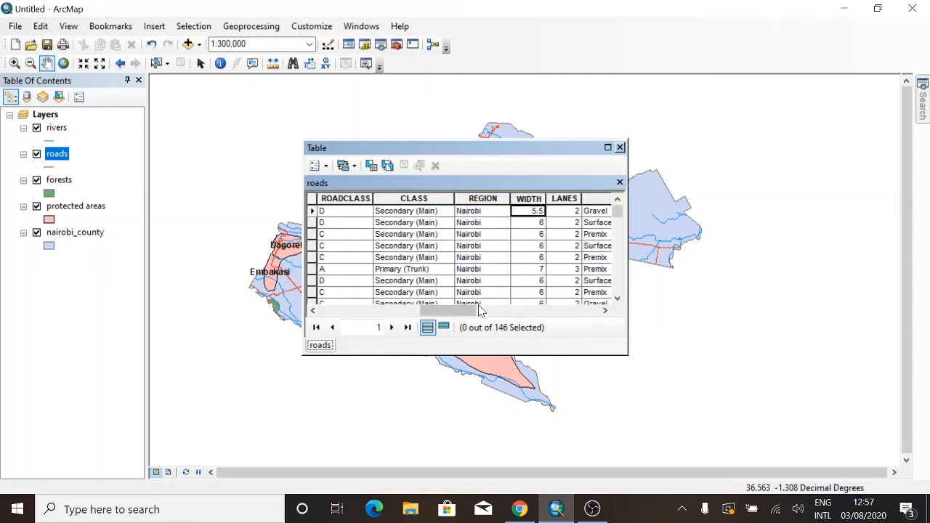
- Examine the records and all attribute fields of the roads layer's table, and close the table
scroll(480, 310, "down", 5)
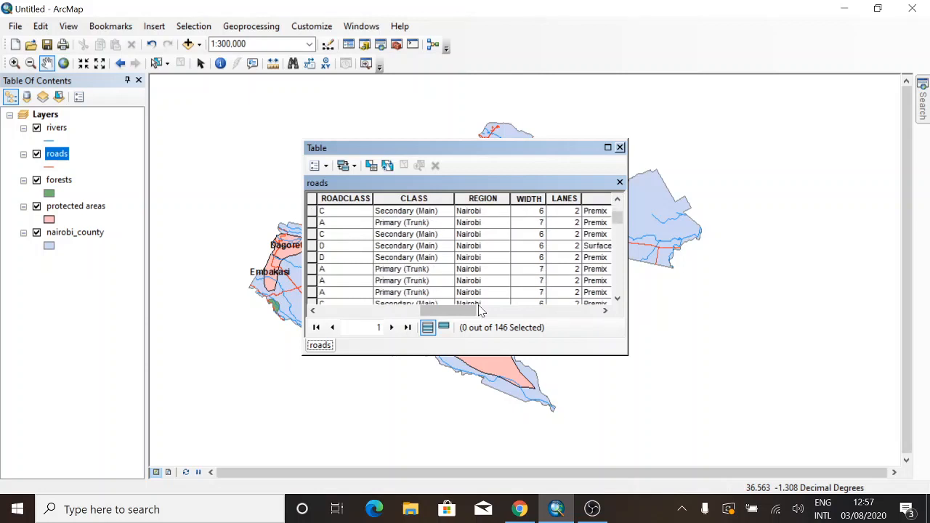
key("Right")
key("Right")
key("Right")
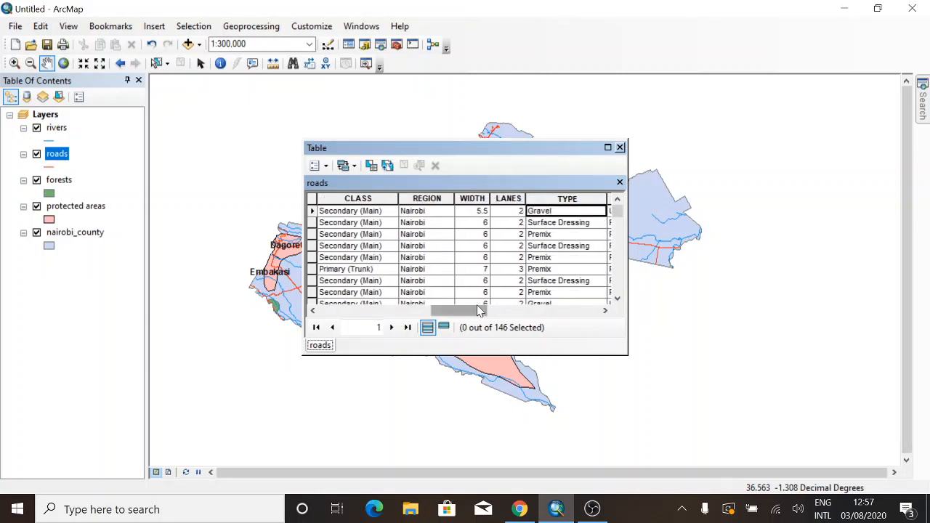
key("Right")
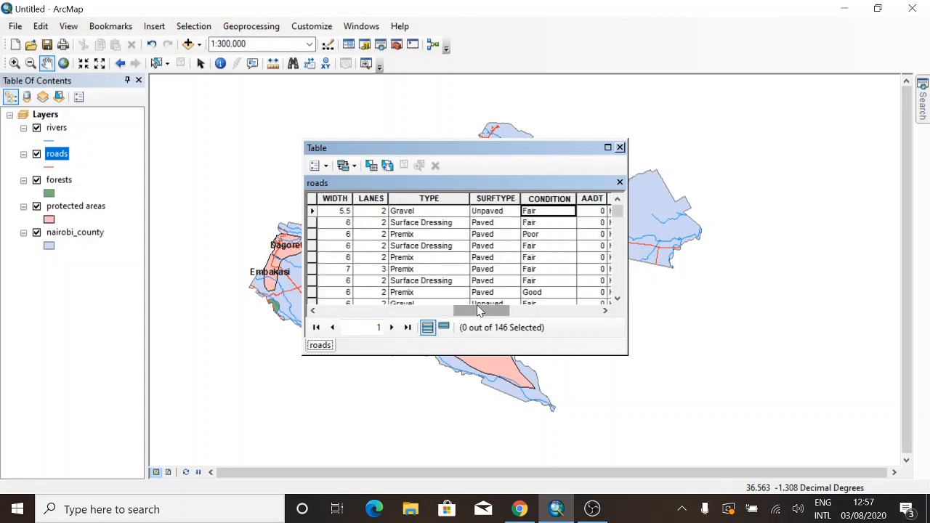
key("Right")
key("Right")
key("Right")
key("Right")
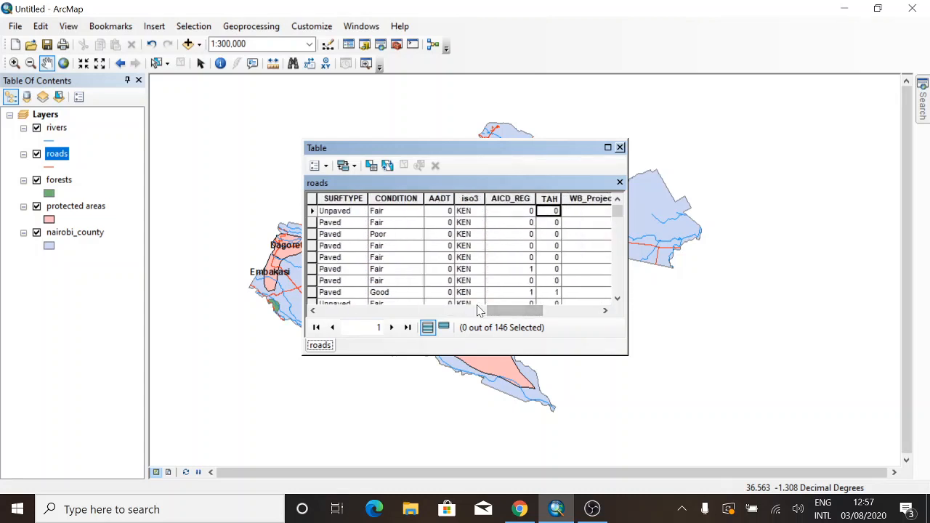
key("Right")
key("Right")
key("Right")
key("Right")
key("Home")
key("Right")
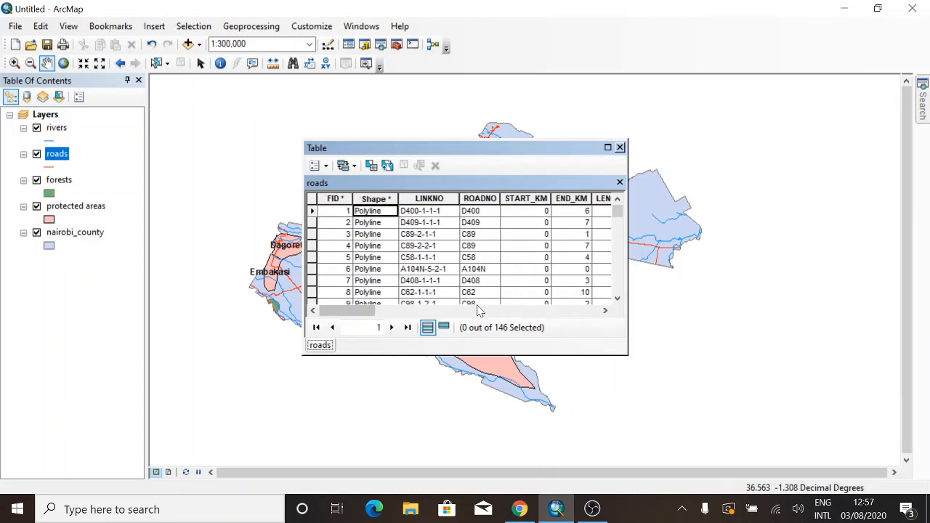
left_click(620, 148)
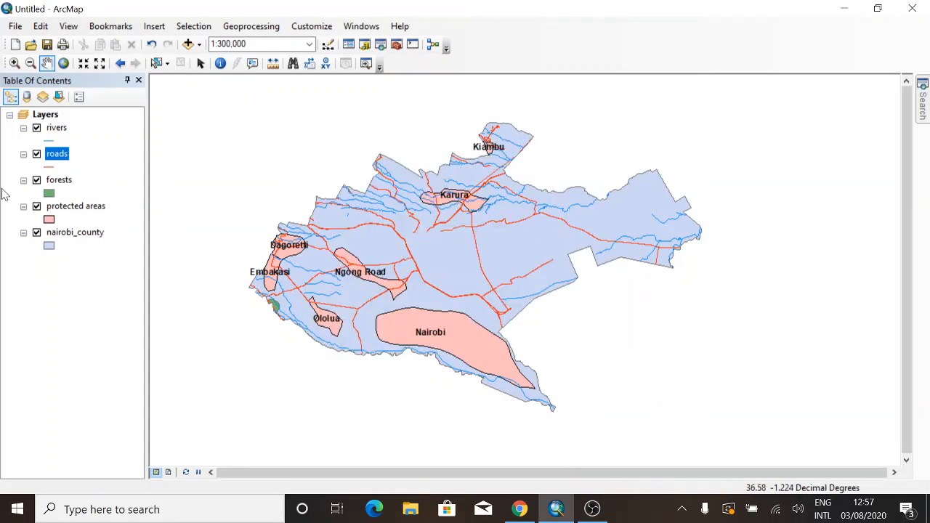
- Turn on feature labels for the rivers layer and open its label properties beside the map
right_click(59, 129)
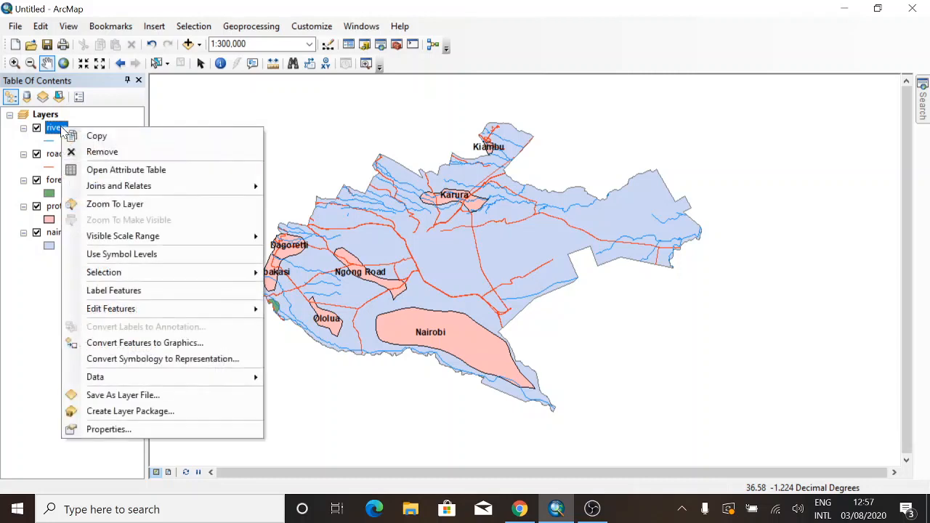
left_click(111, 291)
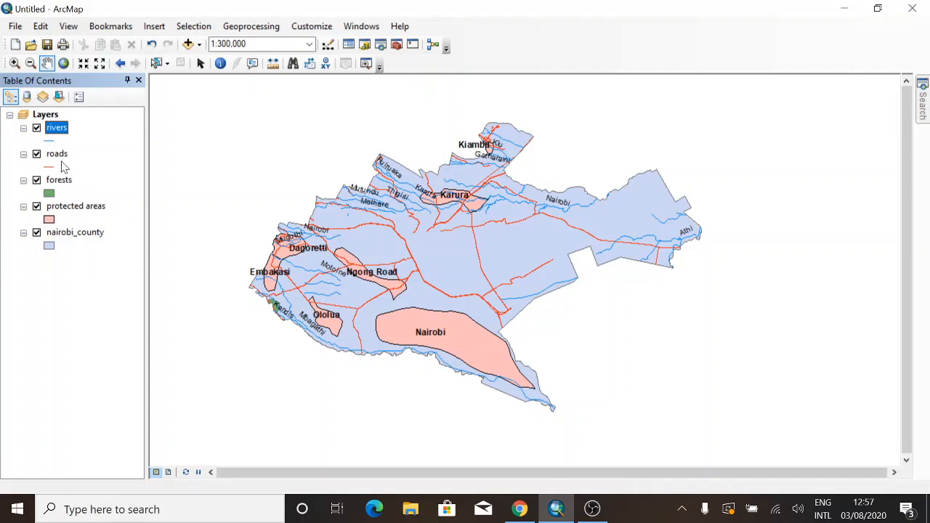
right_click(56, 132)
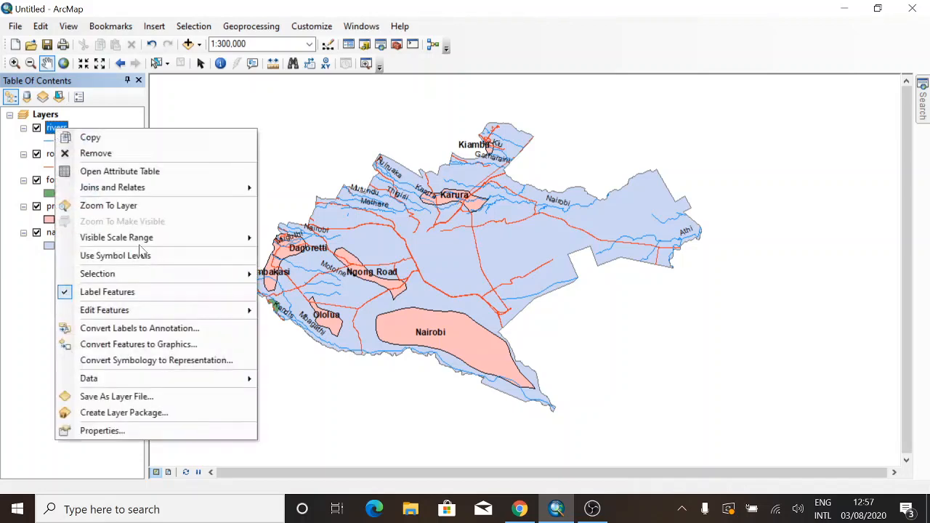
left_click(130, 430)
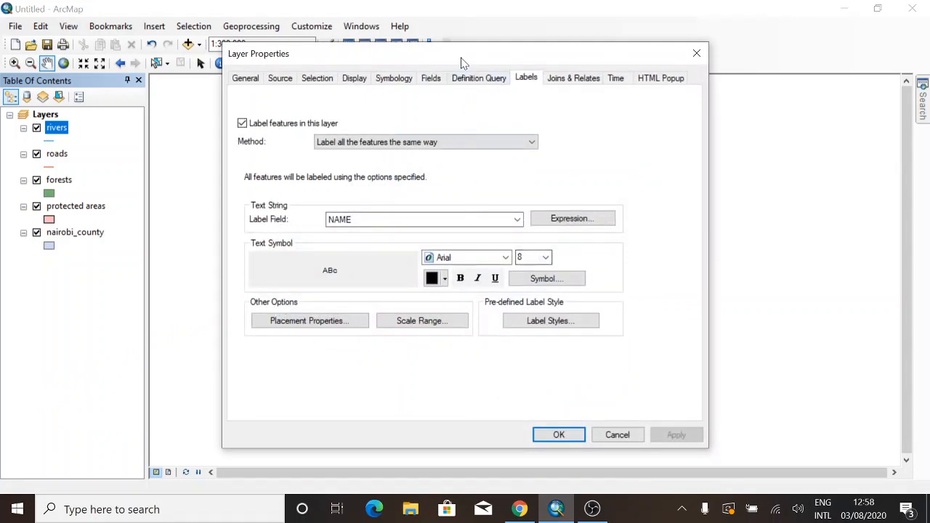
left_click_drag(464, 54, 716, 34)
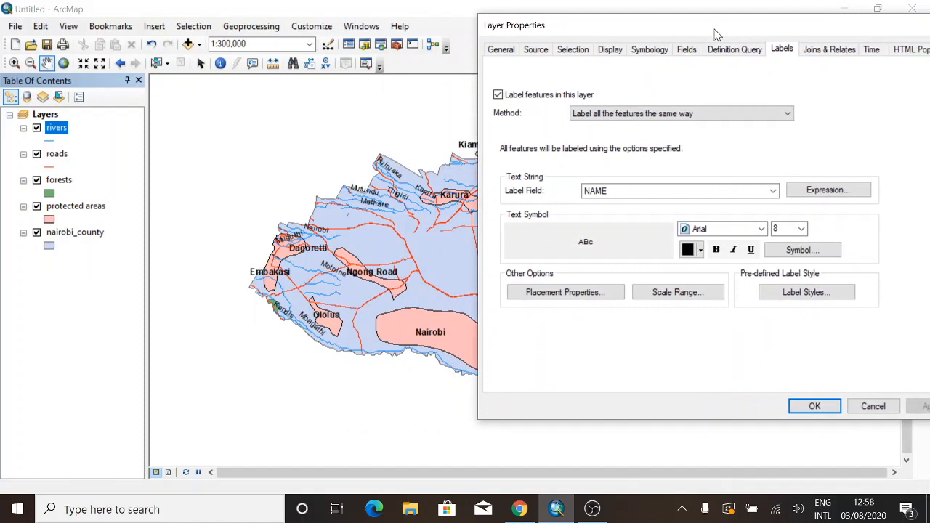
- Try bright pink, light blue and pale pink as the river label colour, applying each one to the map
left_click(699, 251)
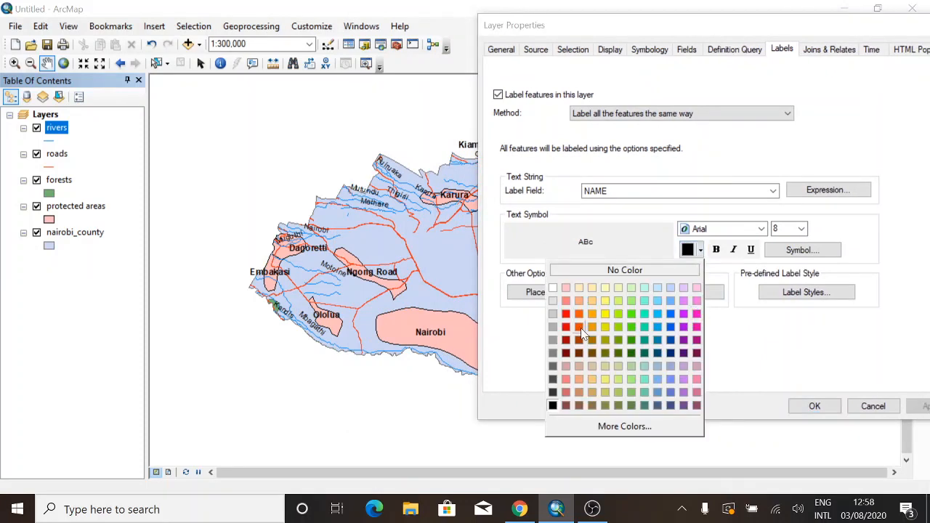
left_click(696, 313)
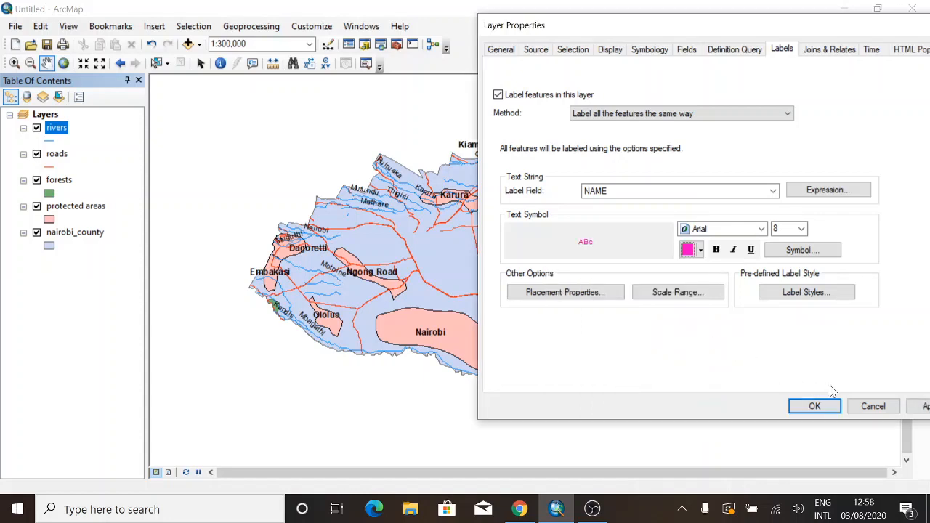
left_click(922, 406)
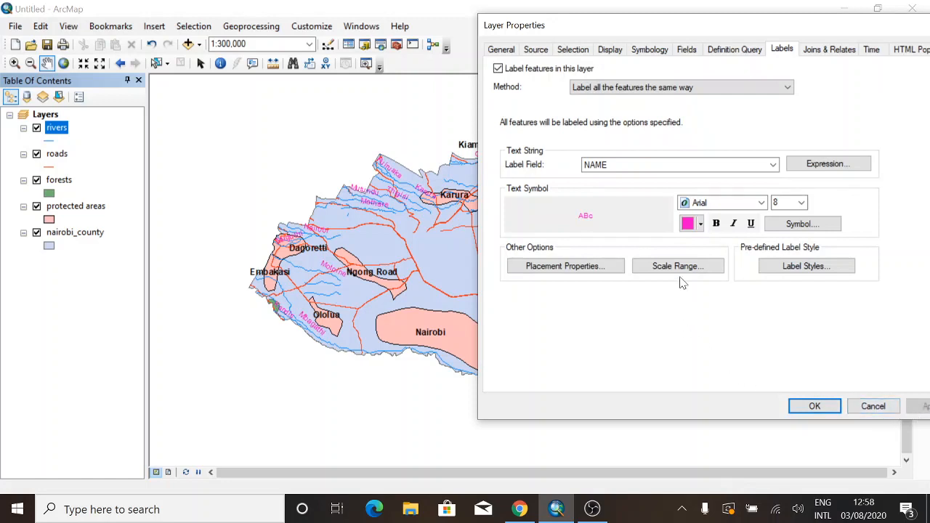
left_click(700, 224)
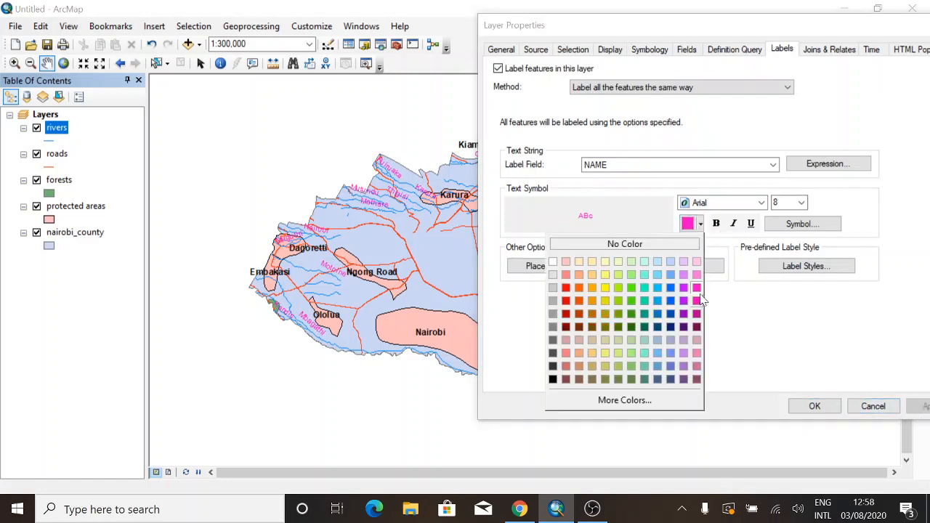
left_click(656, 288)
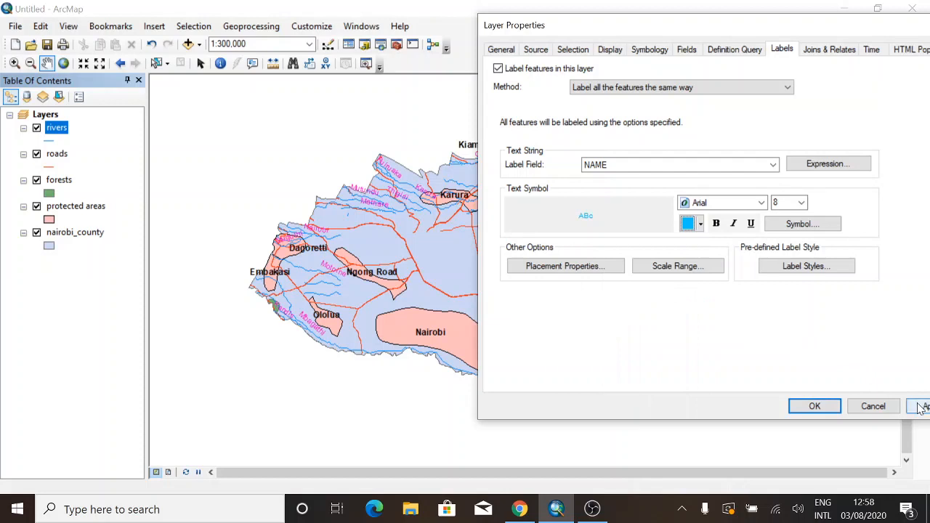
left_click(920, 407)
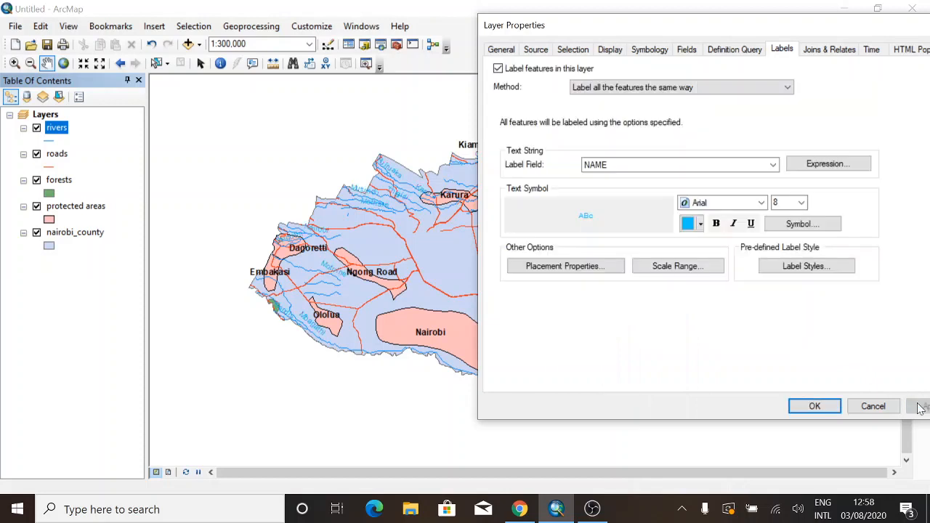
left_click(700, 224)
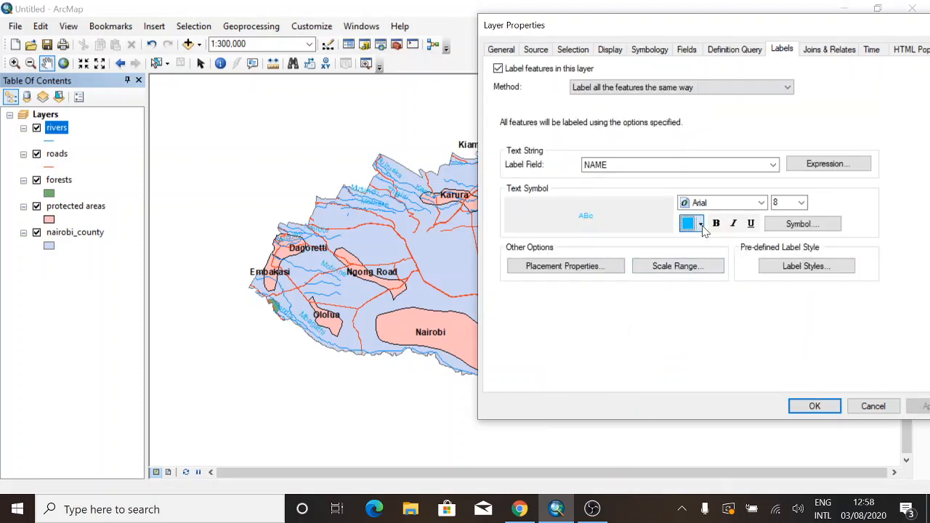
left_click(697, 274)
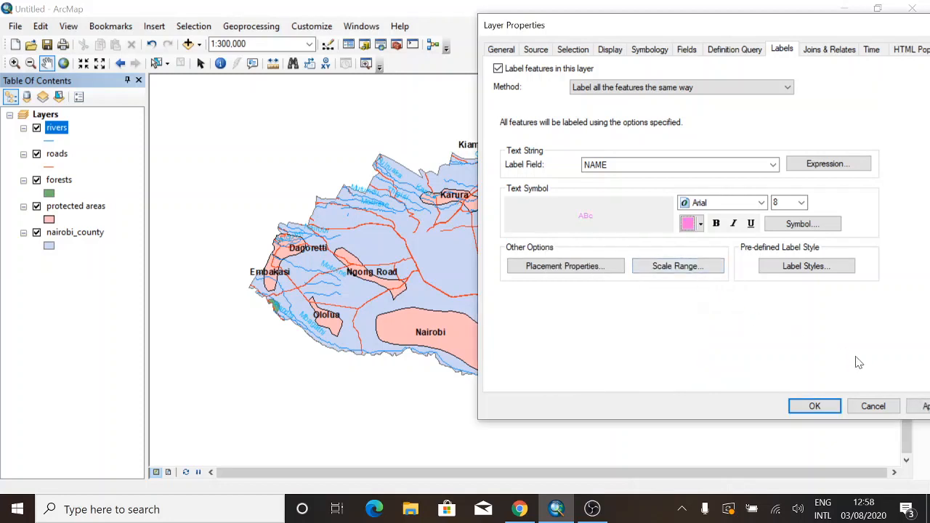
left_click(919, 407)
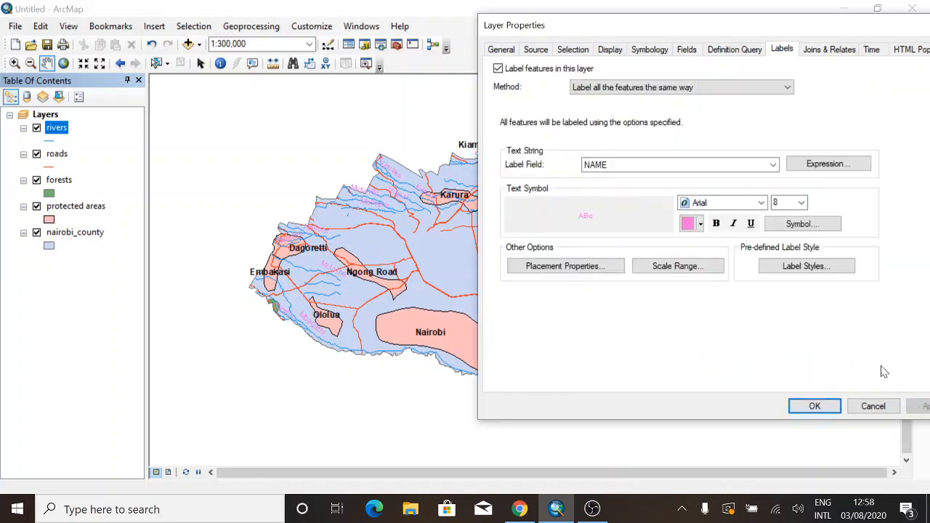
- Set the river labels' text colour to bright purple and accept the layer properties
left_click(699, 227)
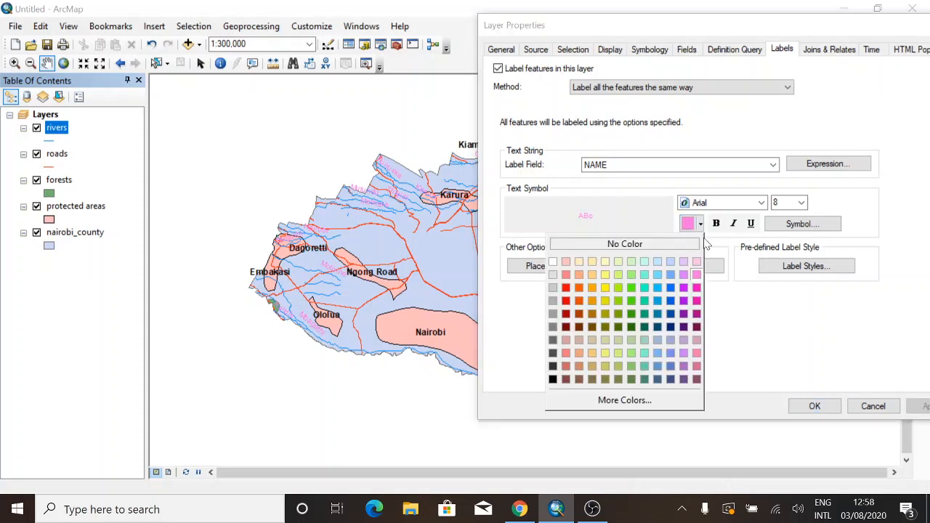
left_click(688, 292)
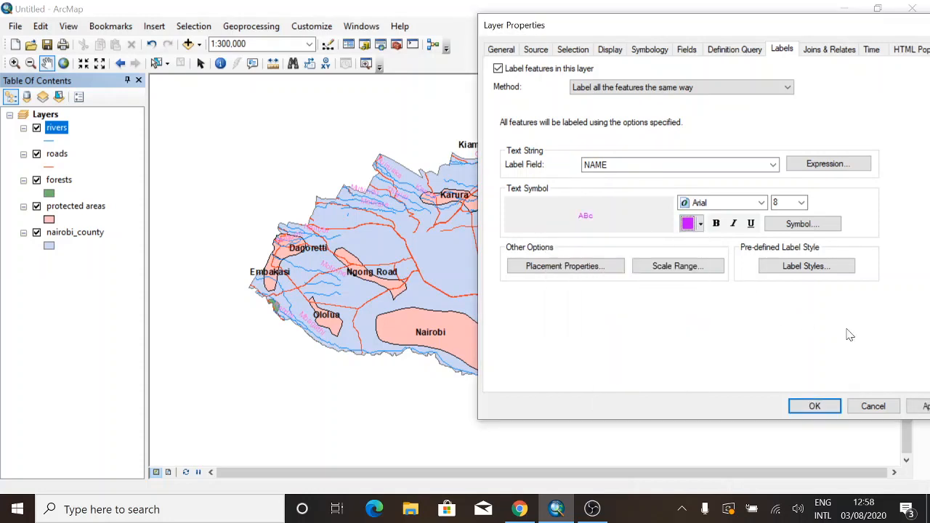
left_click(922, 407)
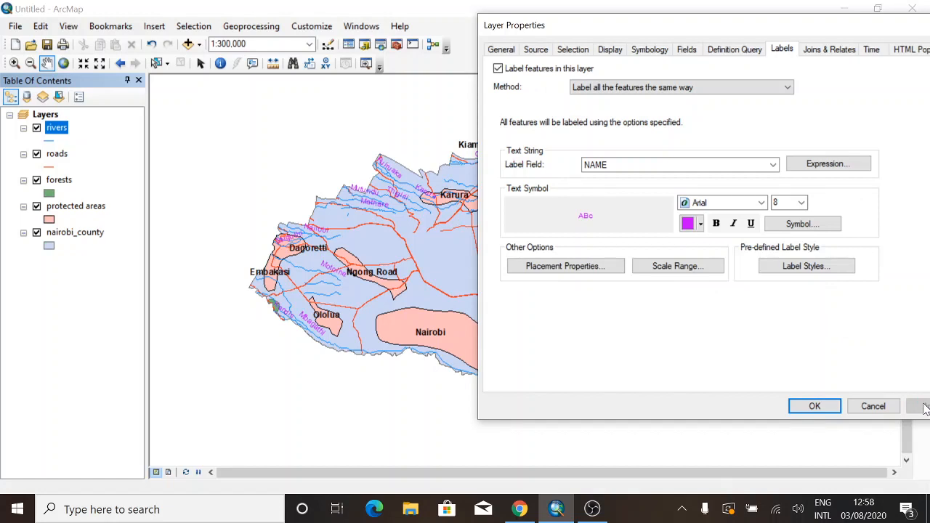
left_click(808, 410)
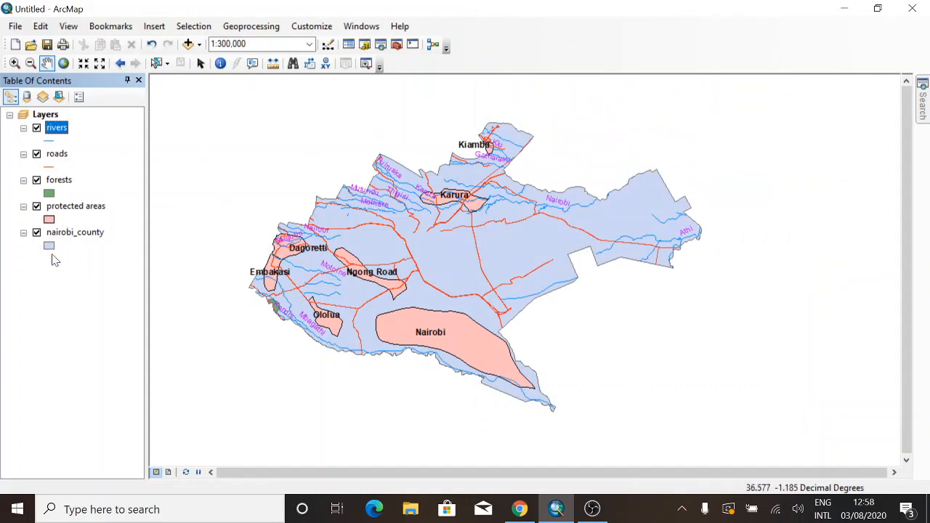
- Set the outline width of the nairobi_county polygon symbol to 1
left_click(50, 247)
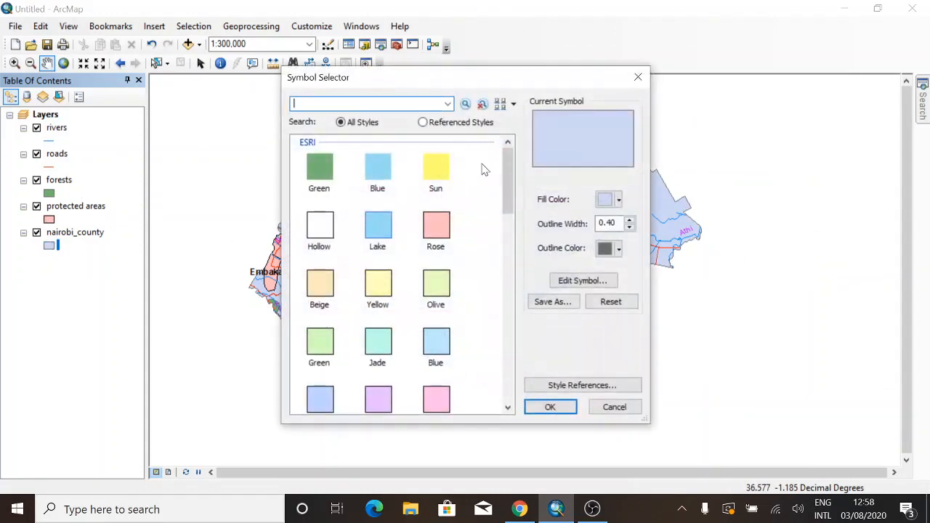
left_click(629, 220)
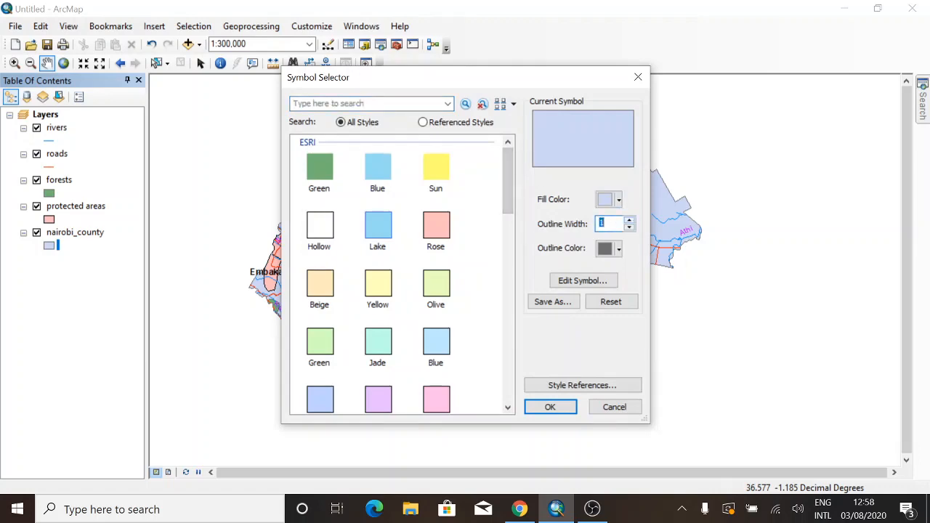
left_click(549, 407)
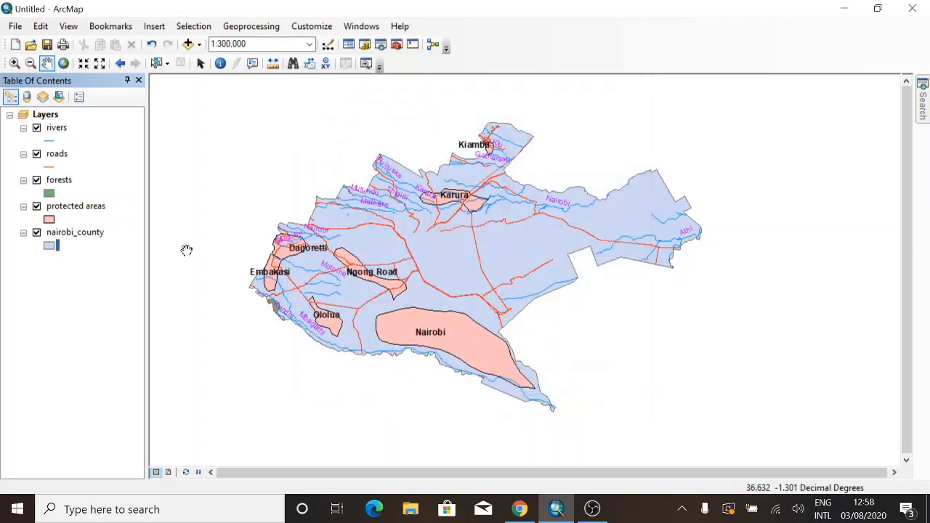
- Thicken the nairobi_county polygon symbol's outline to a width of 1.5
left_click(53, 247)
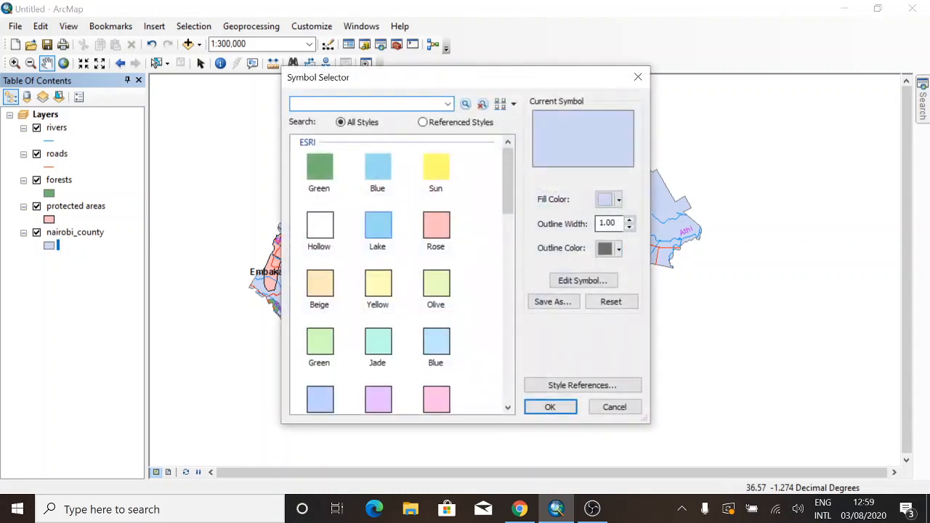
left_click(616, 223)
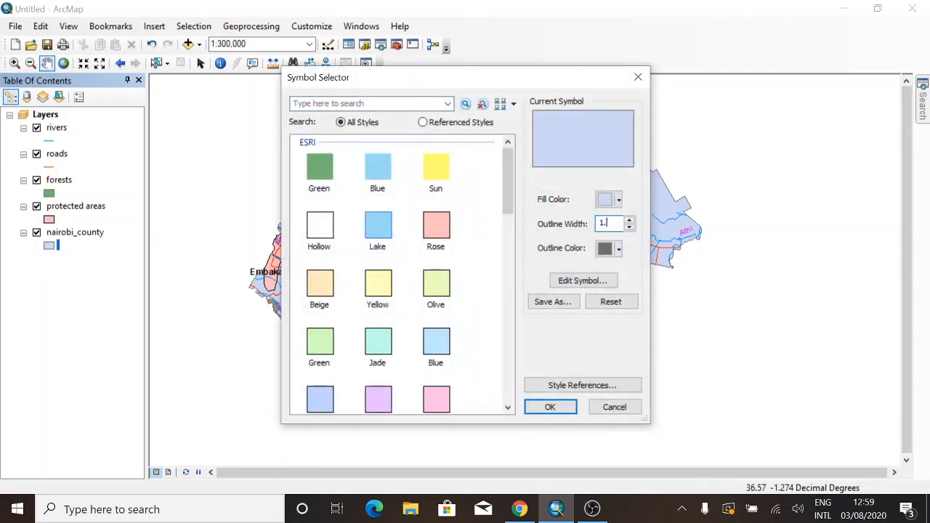
type("5")
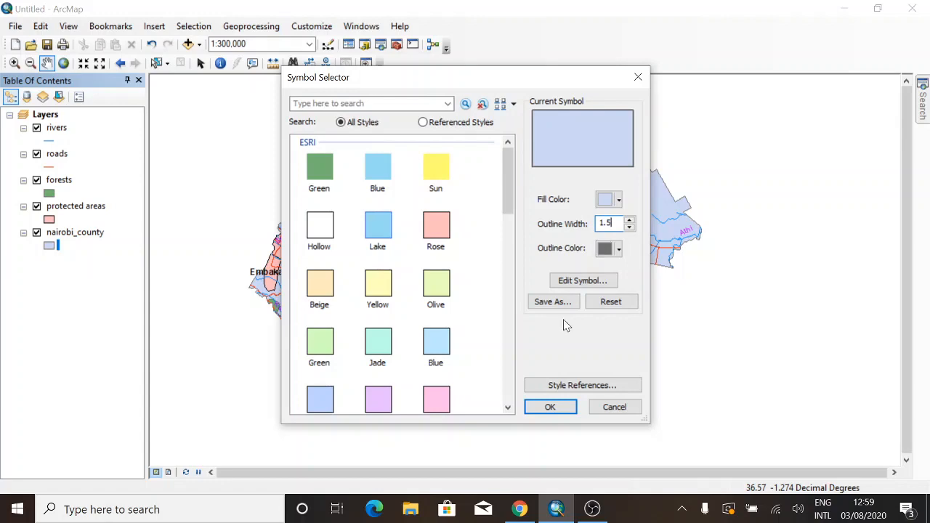
left_click(558, 406)
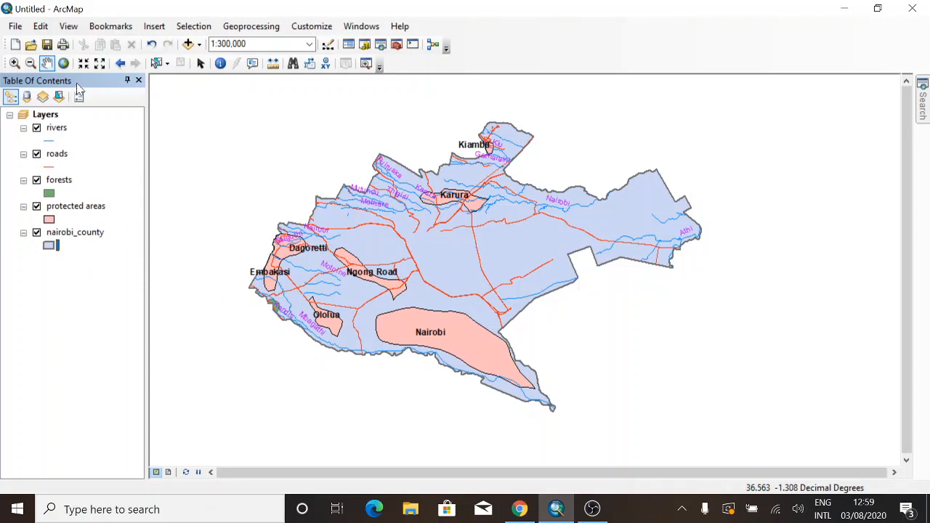
- Switch the map display from data view to layout view
left_click(70, 26)
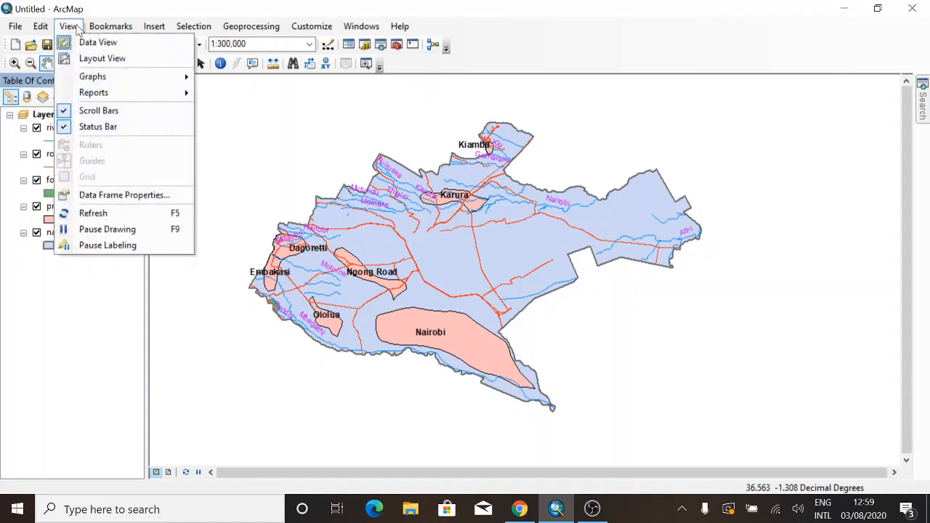
left_click(102, 58)
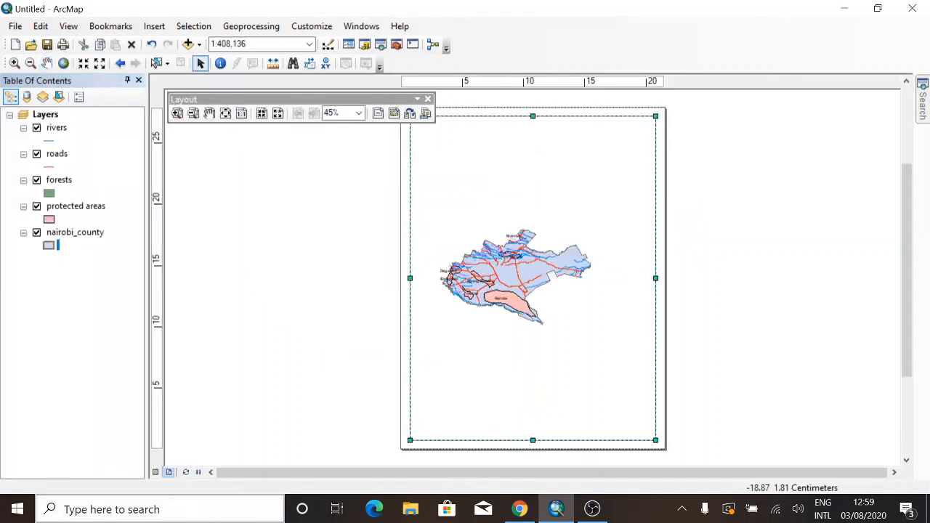
left_click(154, 472)
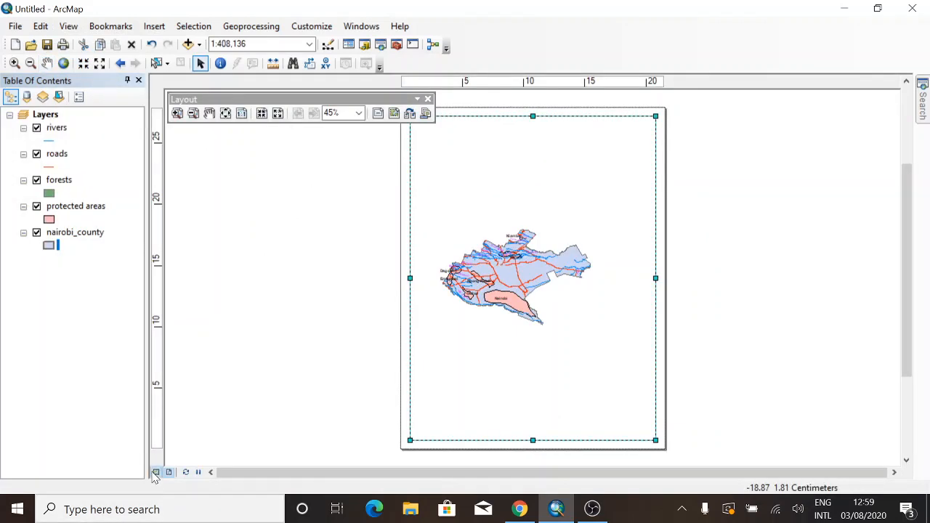
left_click(168, 472)
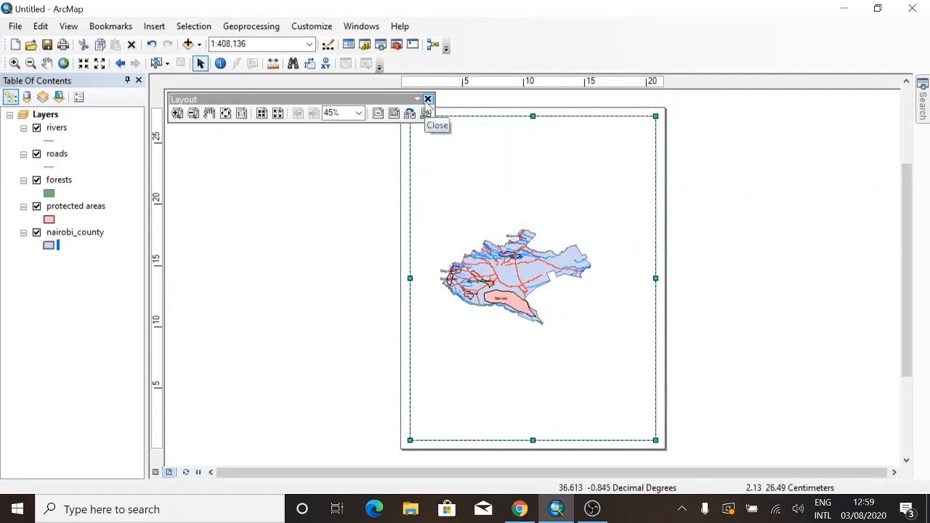
- Close the floating Layout toolbar
left_click(427, 99)
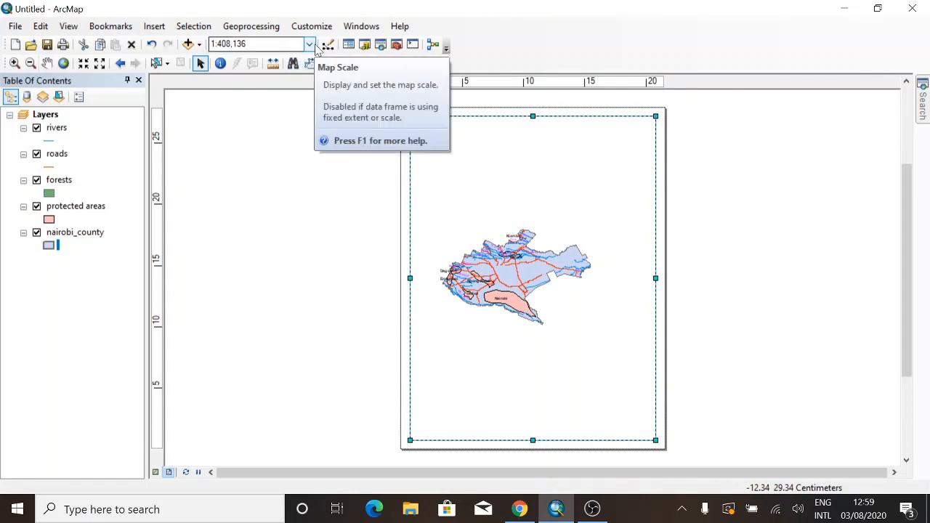
- Examine the data frame's properties, including its extent, general settings, coordinate system, extent indicators, grids and illumination, leaving them unaltered
left_click(69, 29)
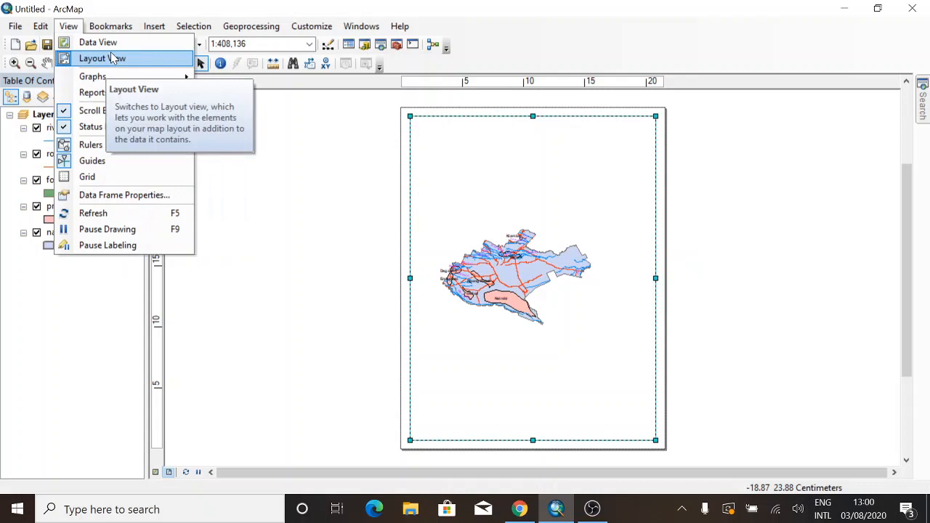
mouse_move(40, 27)
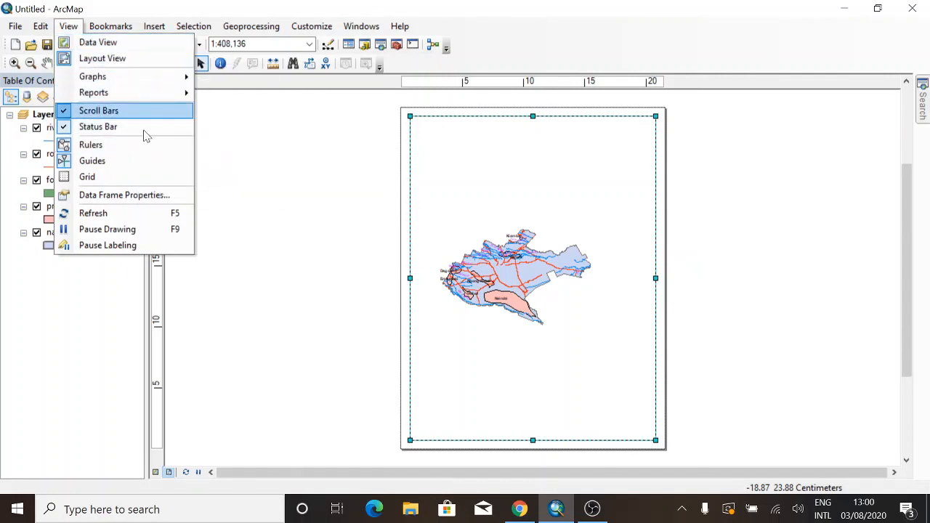
left_click(125, 196)
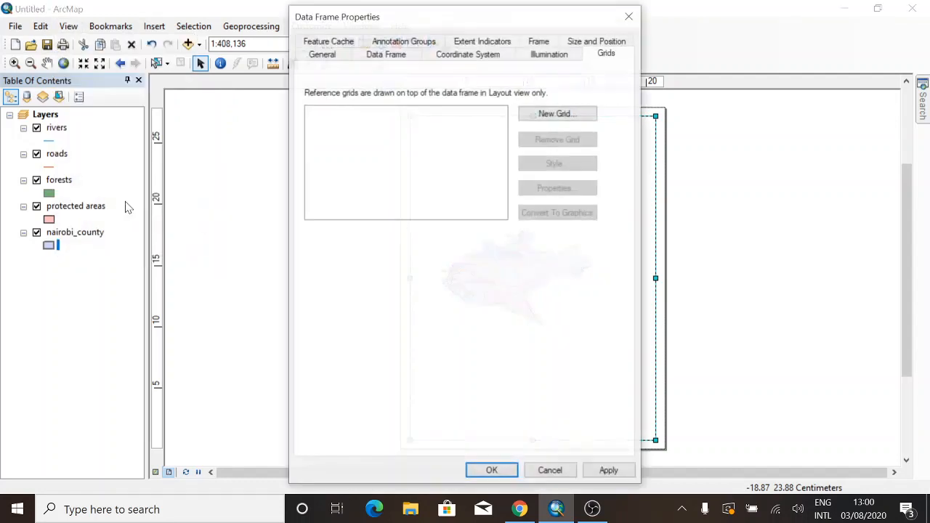
left_click(384, 58)
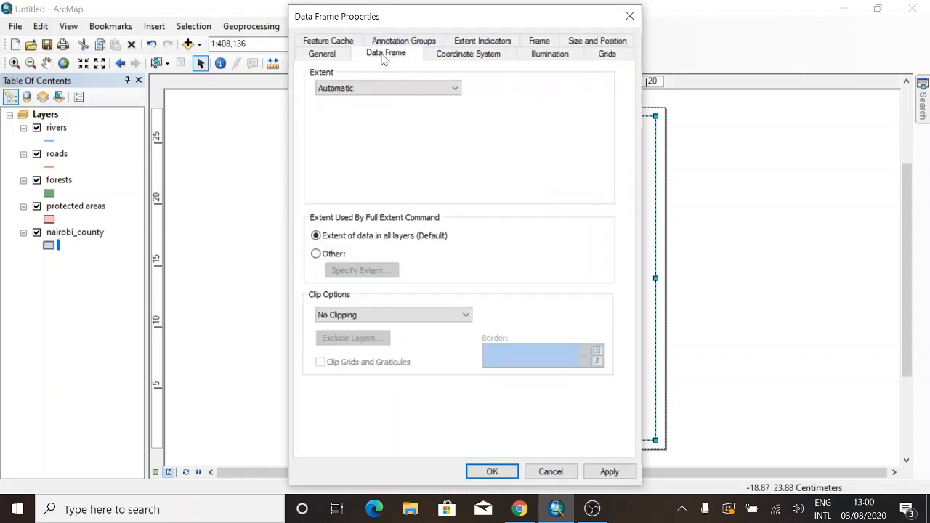
left_click(324, 55)
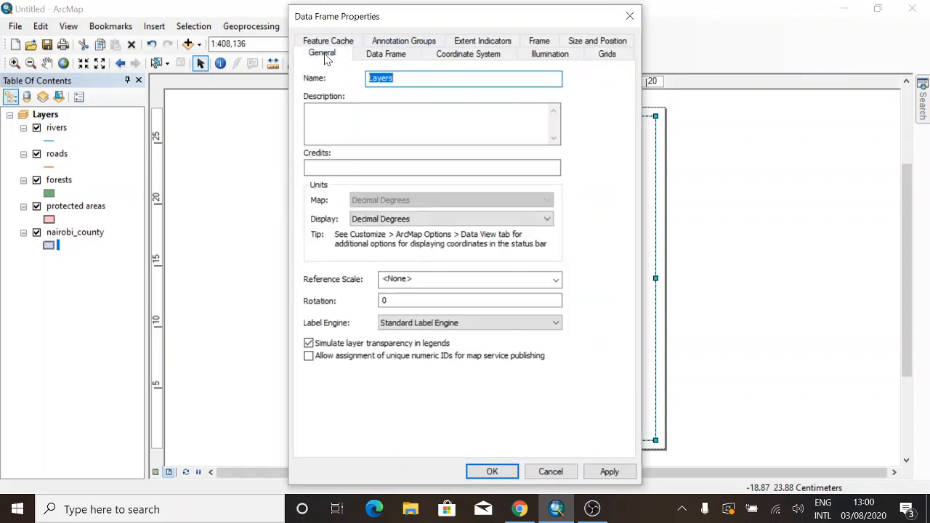
left_click(474, 56)
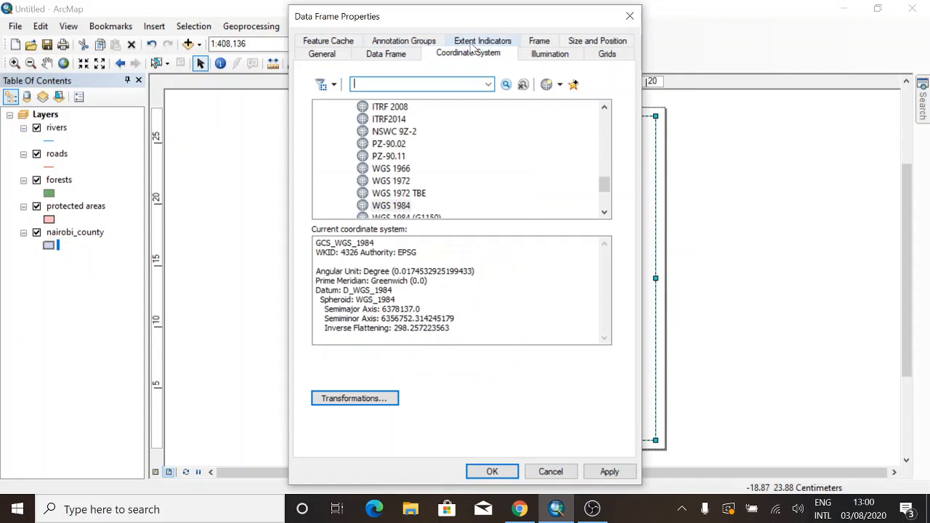
left_click(476, 41)
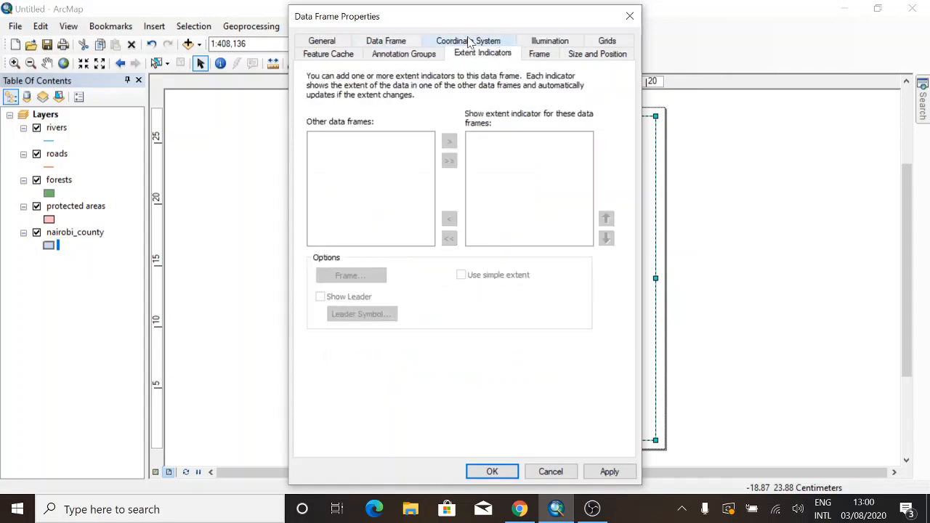
left_click(606, 42)
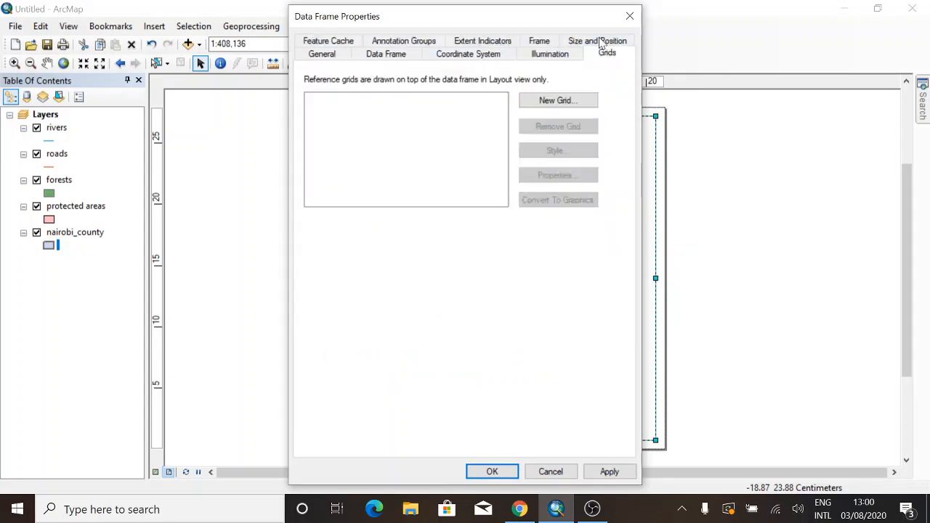
left_click(550, 56)
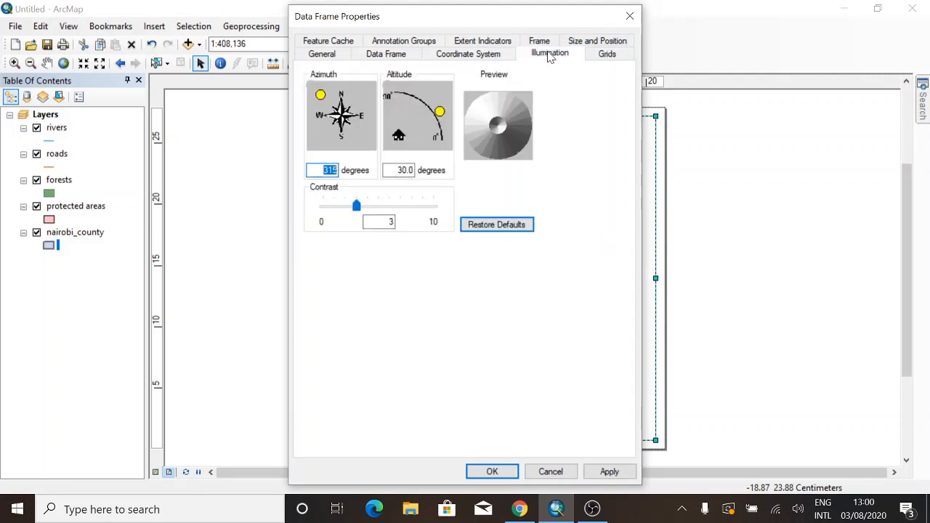
left_click(379, 41)
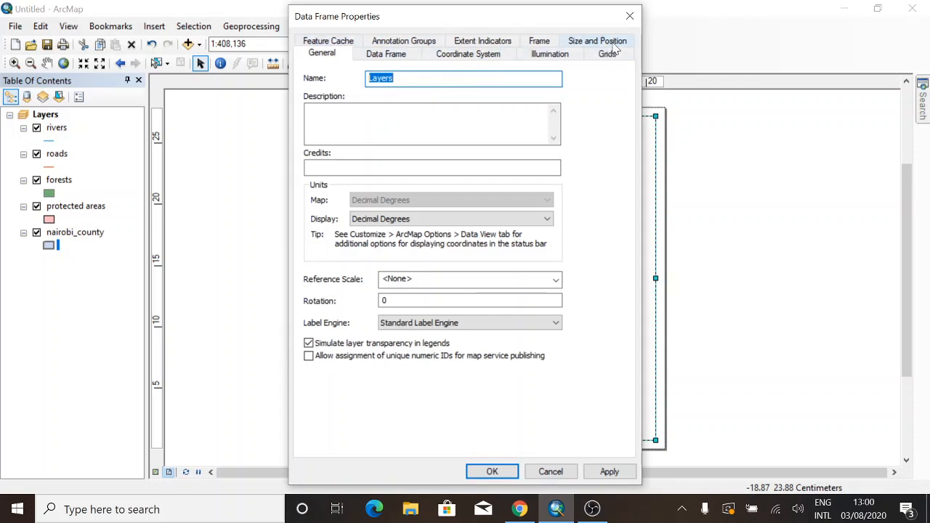
left_click(629, 16)
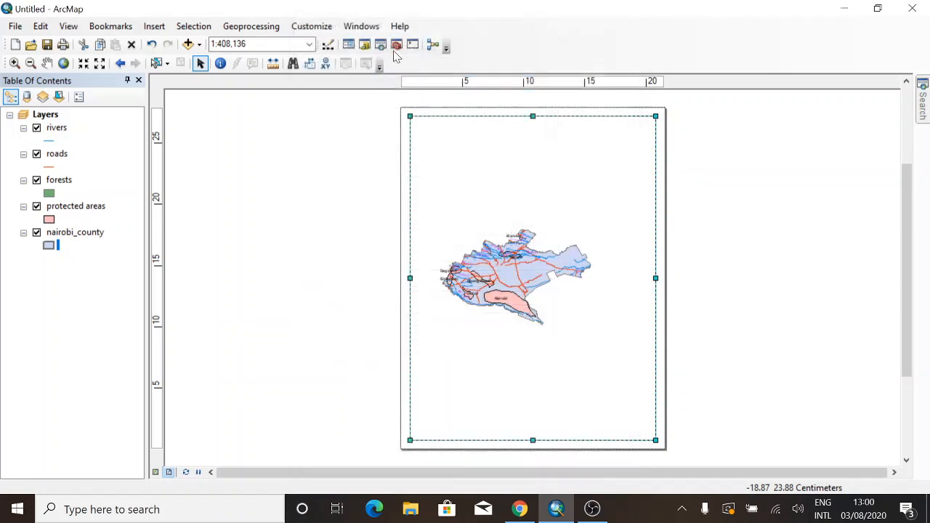
left_click(154, 26)
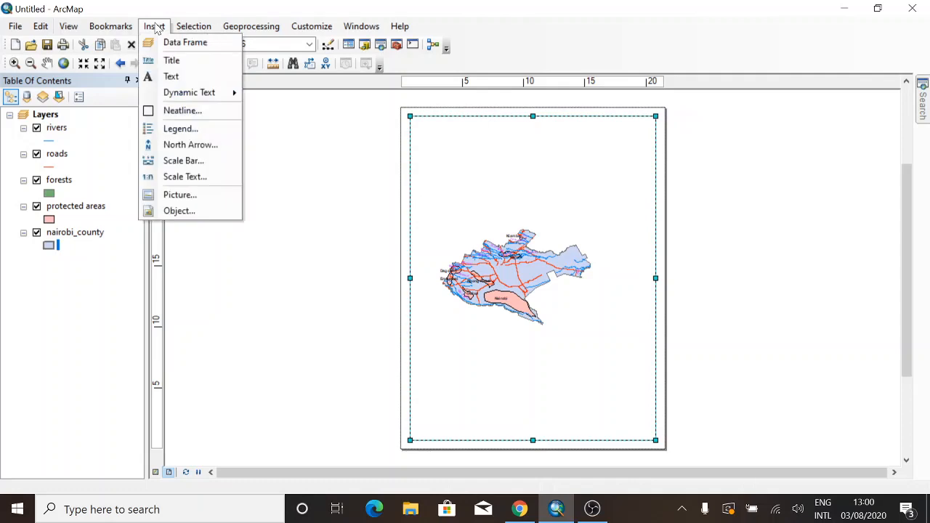
left_click(111, 26)
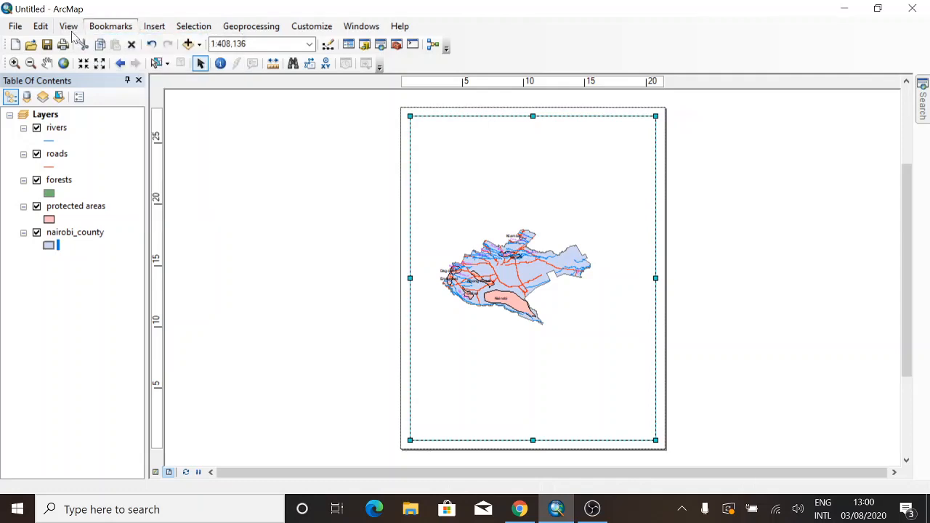
left_click(69, 26)
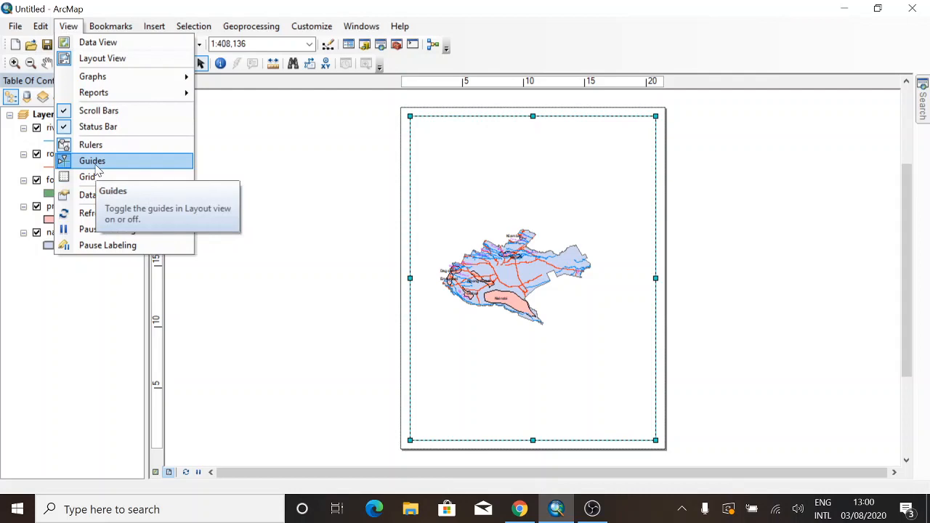
mouse_move(32, 29)
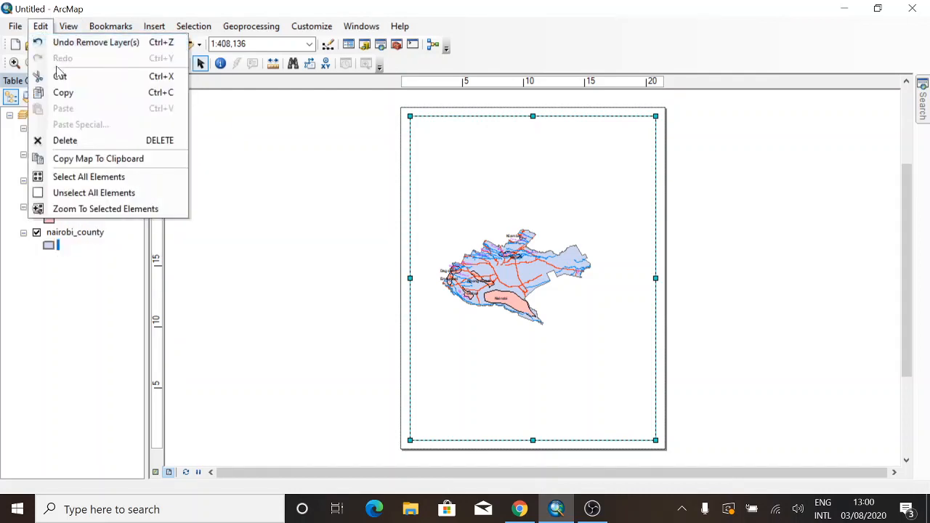
- Set the page orientation to Landscape in the page and print setup, keeping the Letter paper size
left_click(16, 27)
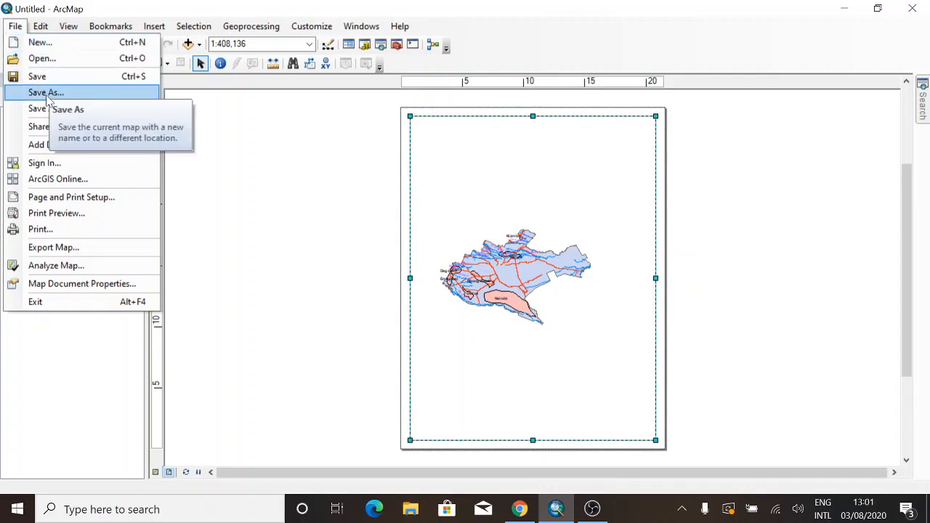
left_click(72, 198)
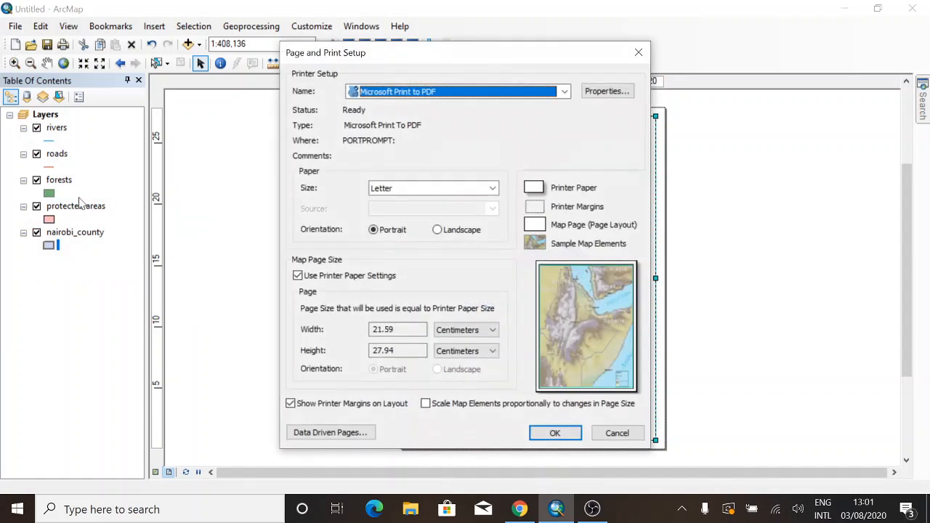
left_click(494, 191)
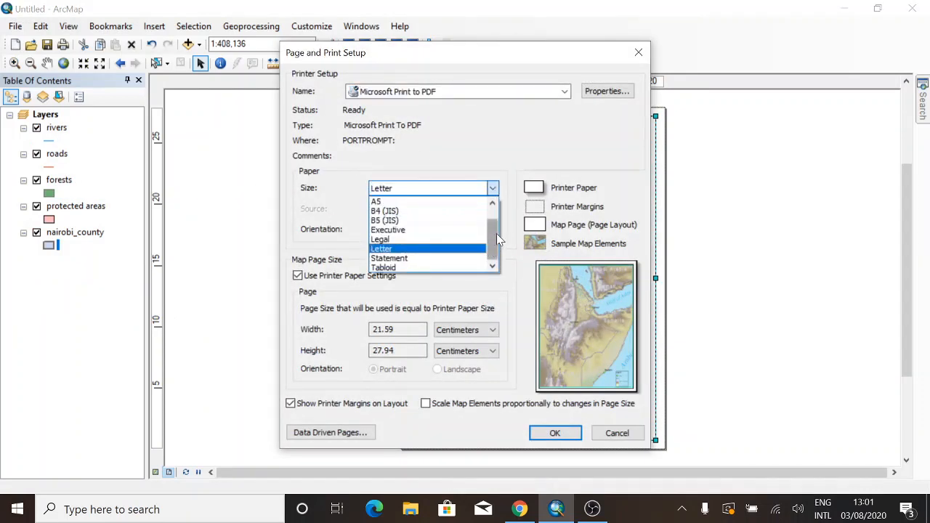
left_click_drag(496, 233, 490, 198)
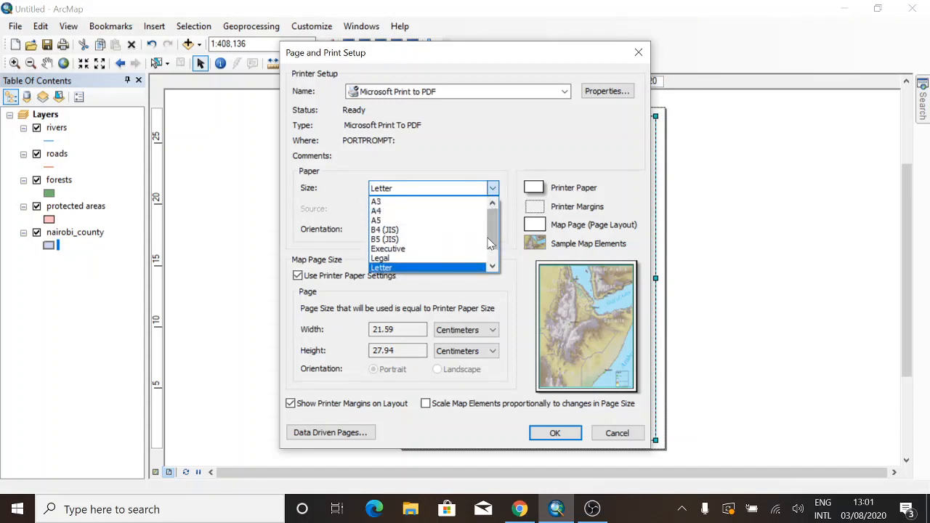
left_click(293, 221)
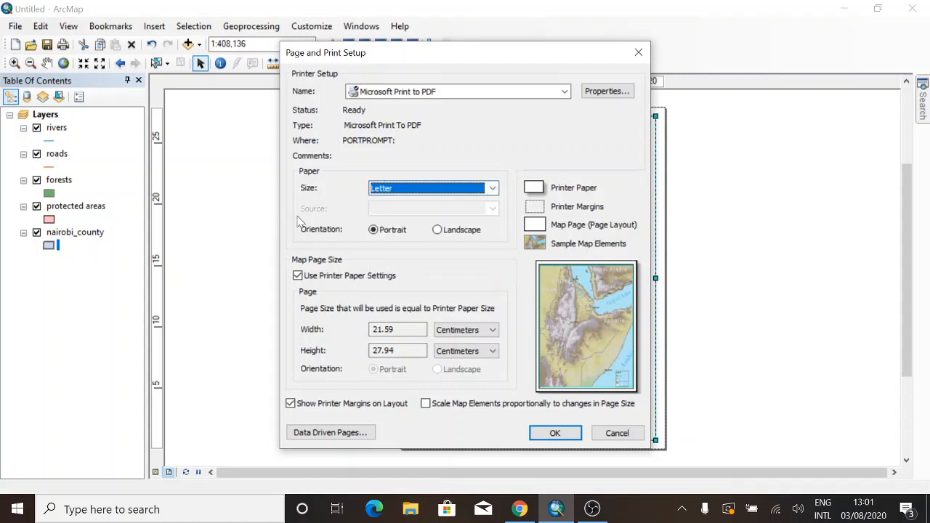
left_click(437, 230)
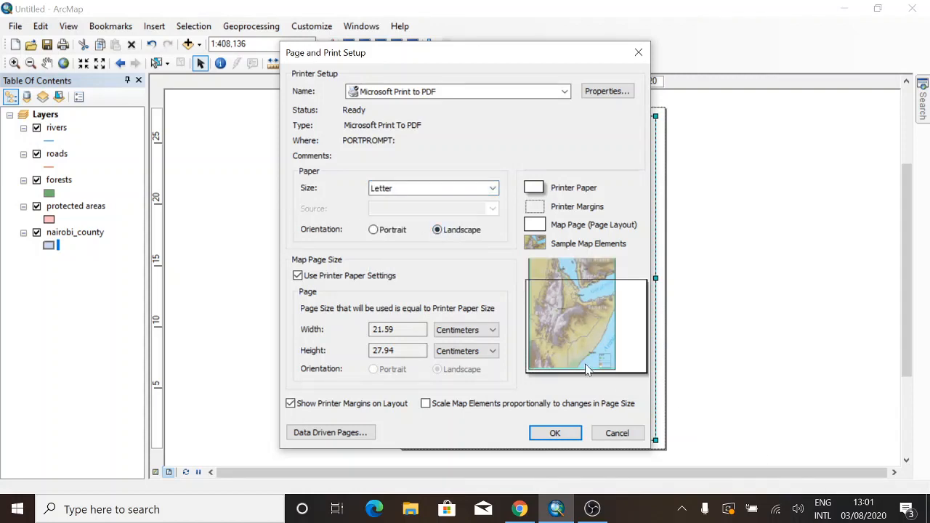
left_click_drag(403, 56, 228, 36)
left_click(377, 414)
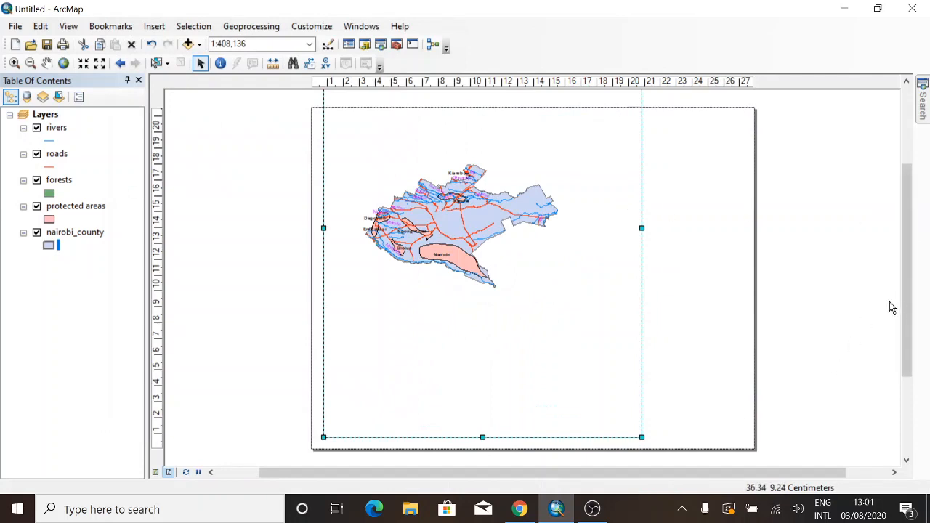
- Resize the data frame by its corners to fit inside the landscape page and centre it between the side margins
left_click_drag(908, 306, 906, 234)
left_click(624, 167)
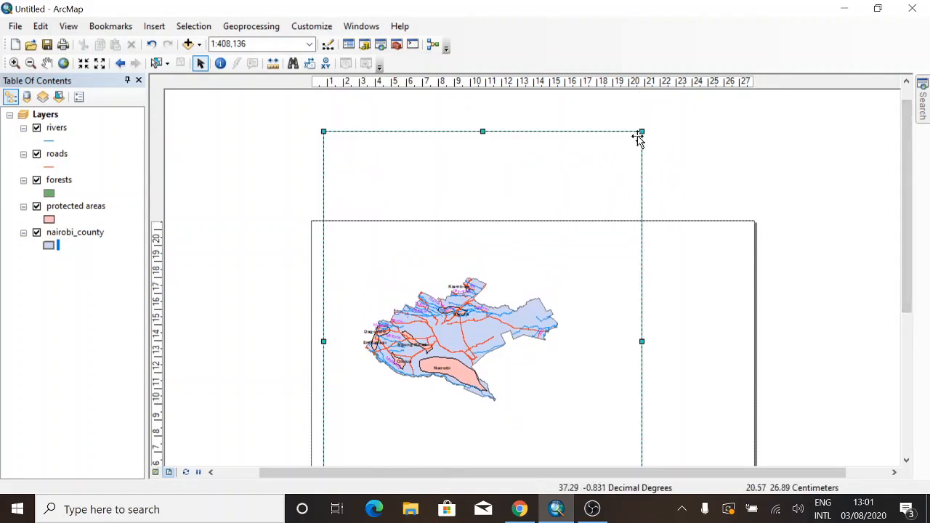
left_click_drag(639, 132, 740, 244)
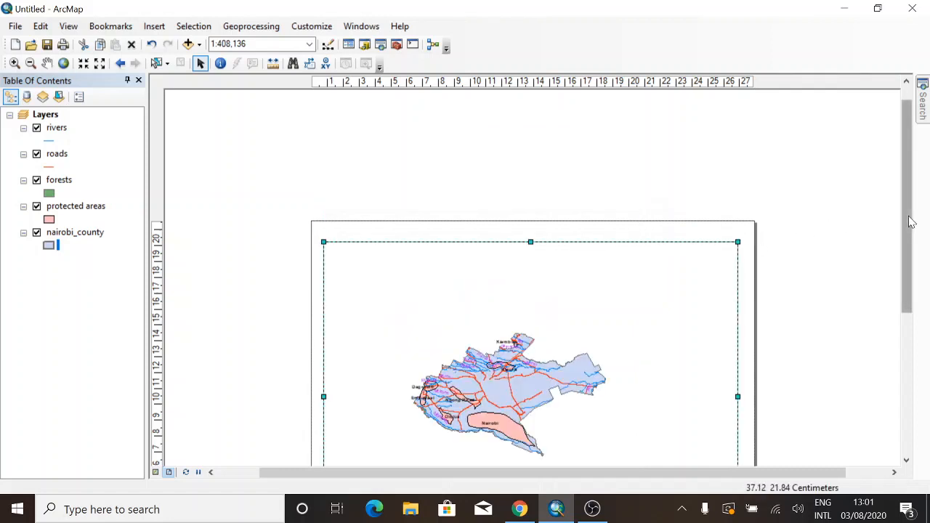
left_click_drag(908, 222, 907, 320)
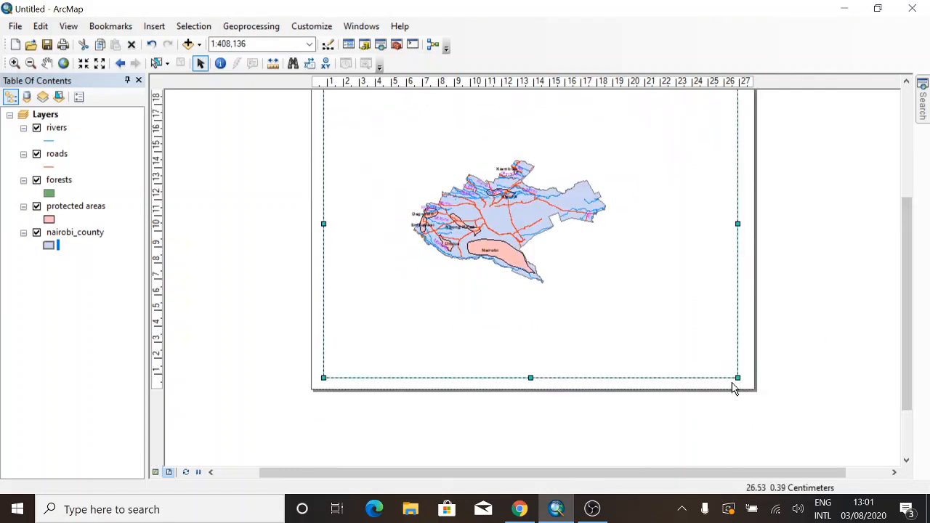
mouse_move(735, 378)
left_mouse_down()
mouse_move(750, 377)
mouse_move(739, 375)
left_mouse_up()
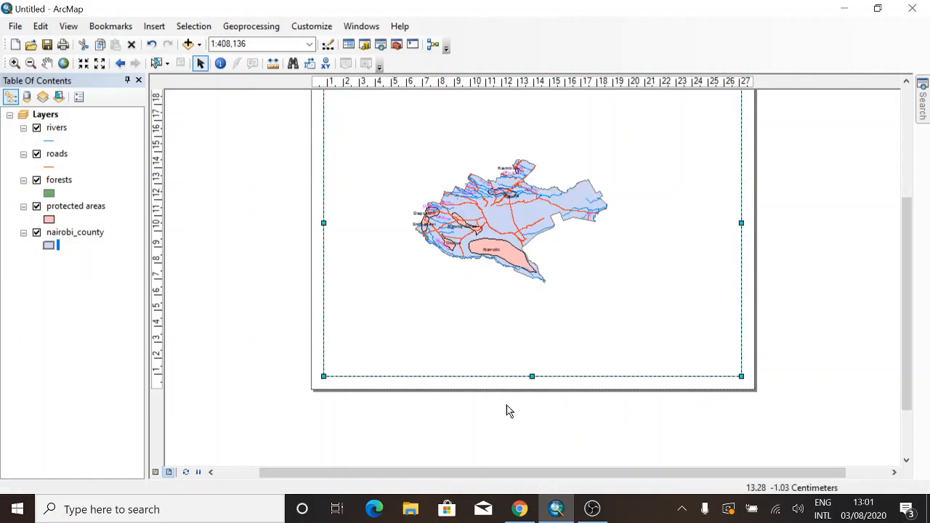
mouse_move(324, 375)
left_mouse_down()
mouse_move(338, 376)
mouse_move(330, 376)
left_mouse_up()
left_click_drag(907, 247, 893, 212)
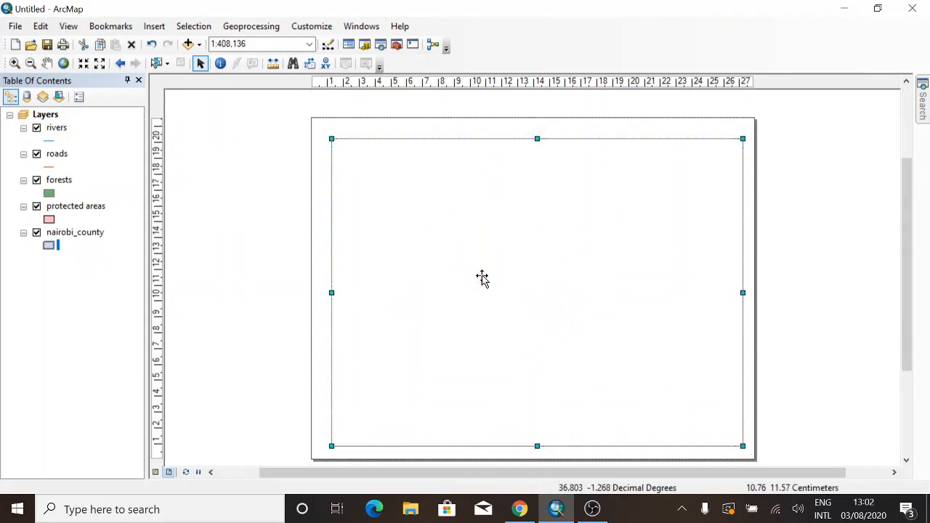
left_click_drag(481, 279, 477, 278)
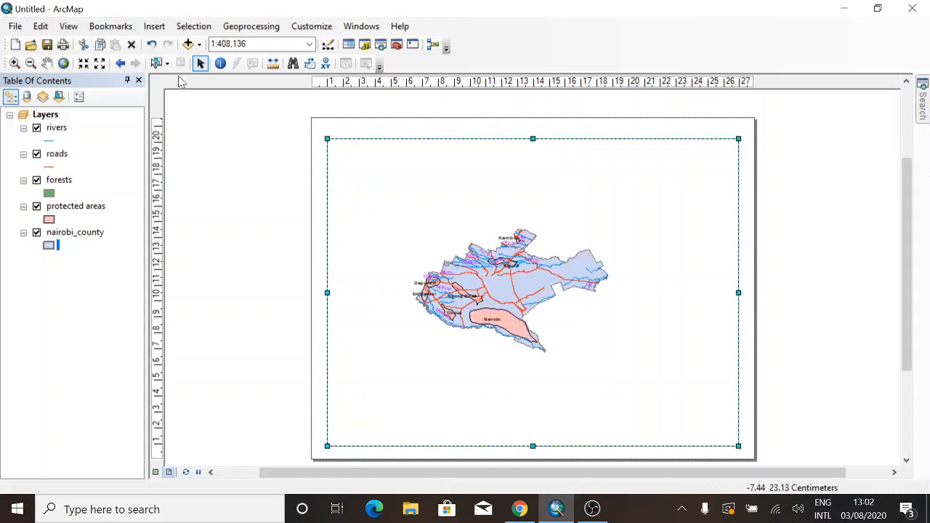
- Set the map scale to 1:500,000
left_click(310, 44)
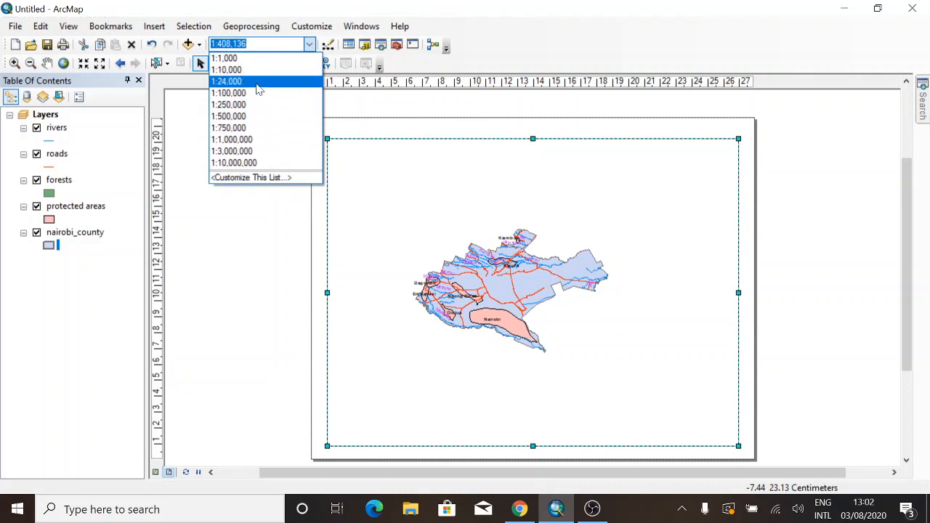
left_click(240, 118)
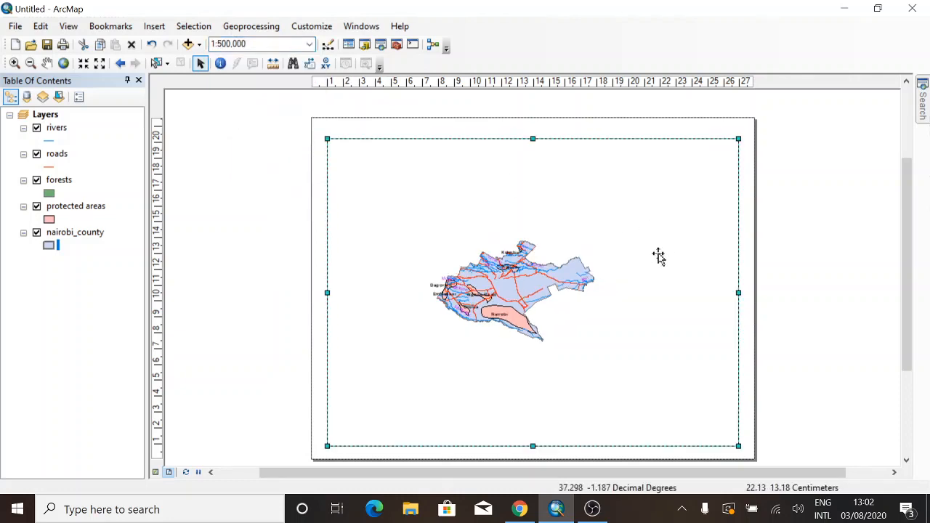
- Enlarge the county map within the data frame to a scale of 1:300,000 using Fixed Zoom In
scroll(536, 286, "down", 1)
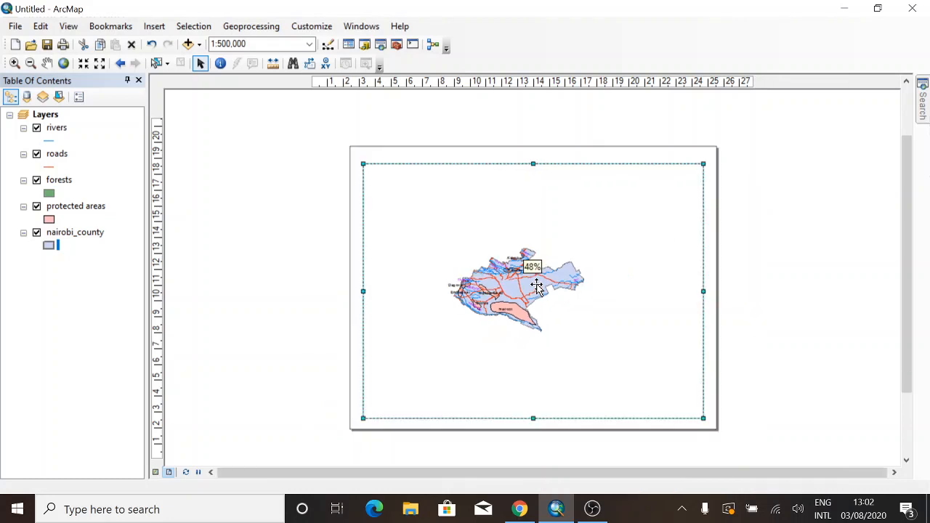
scroll(536, 285, "up", 2)
scroll(536, 285, "down", 2)
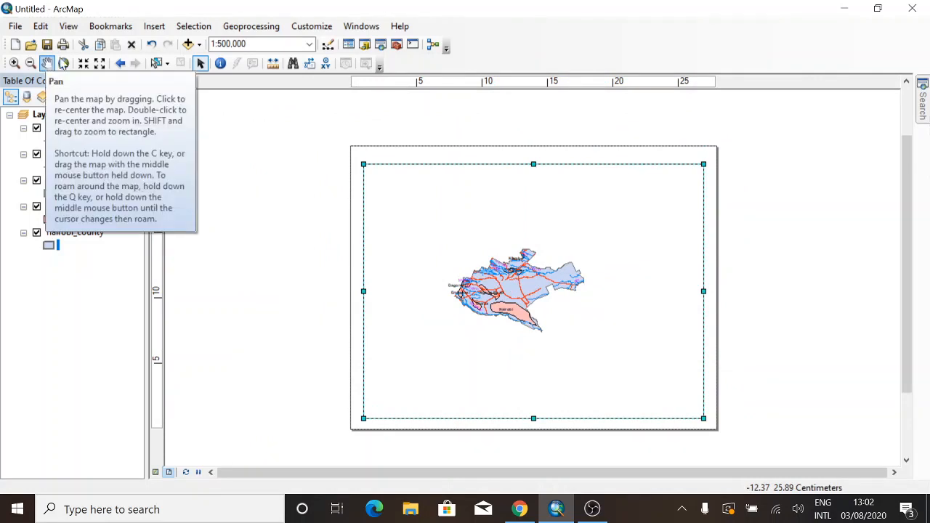
scroll(532, 269, "up", 1)
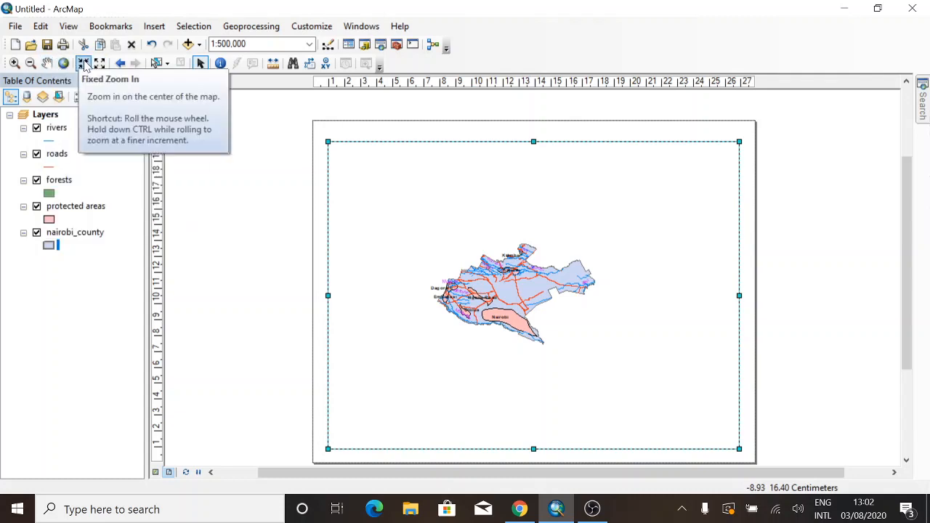
left_click(85, 64)
left_click(85, 65)
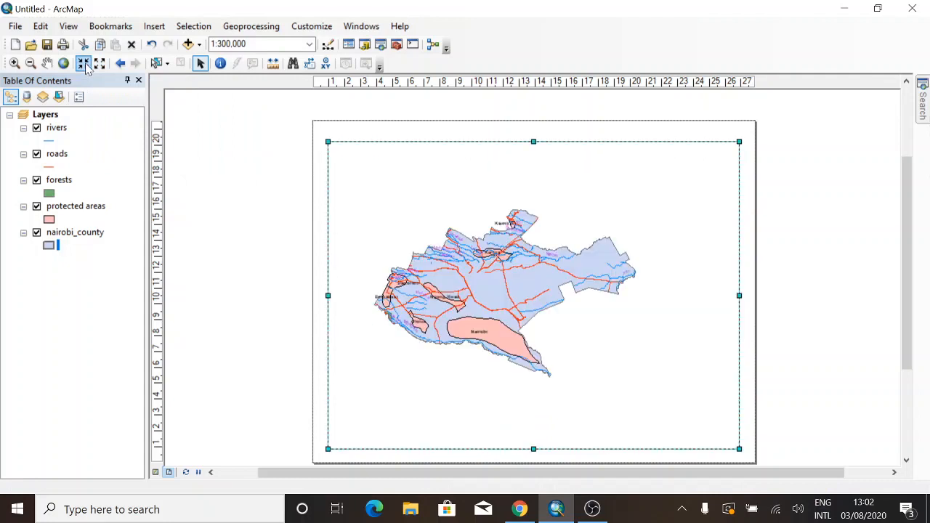
- Enlarge the county map to a scale of 1:200,000 and pan it so the whole county fits inside the data frame
left_click(85, 64)
left_click(84, 64)
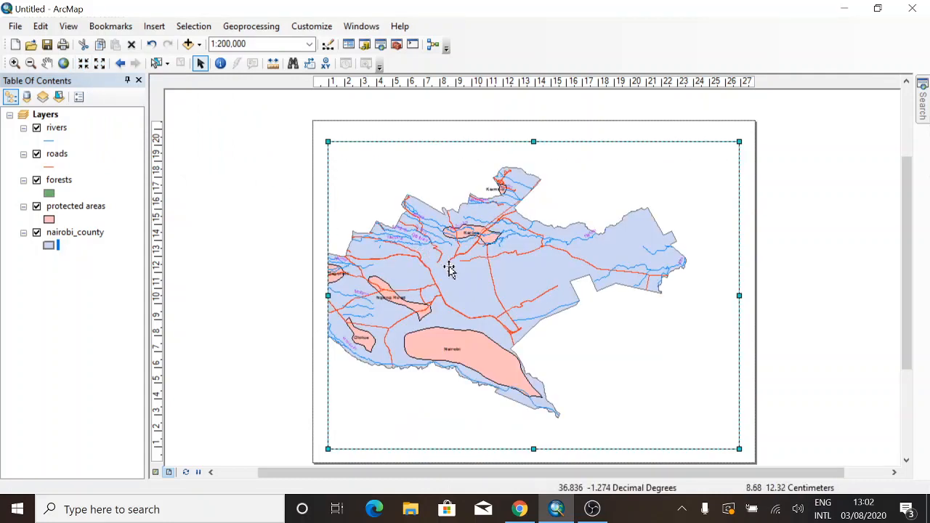
left_click(46, 63)
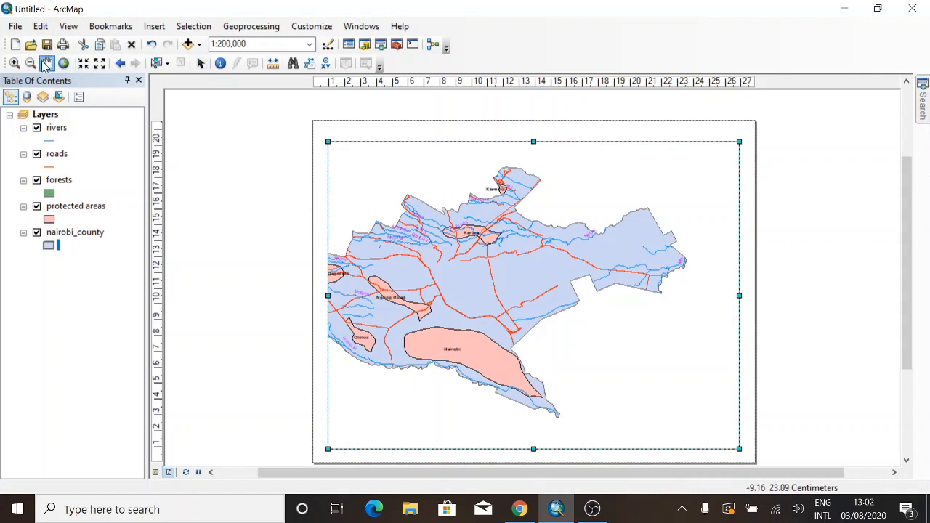
left_click_drag(453, 271, 498, 274)
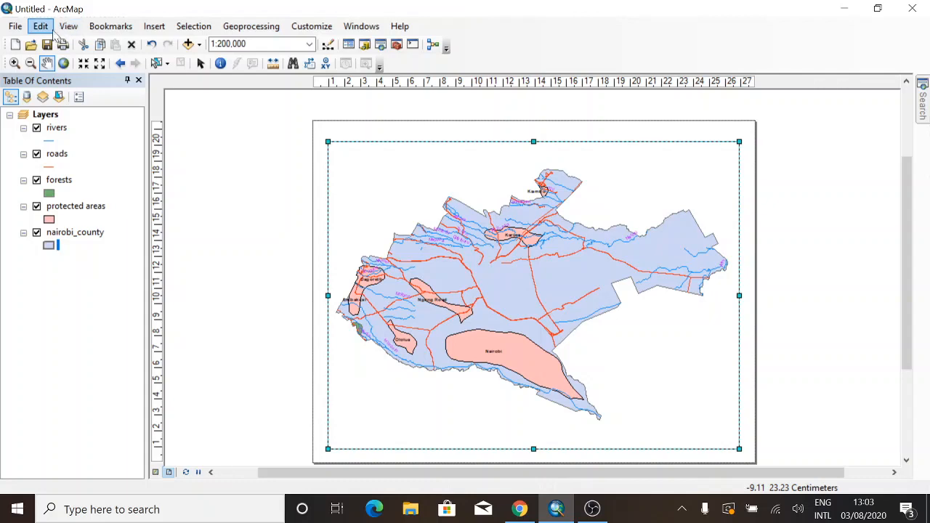
- Create a new graticule for the data frame with labels only, a simple border, and storage as a fixed grid that updates
left_click(69, 26)
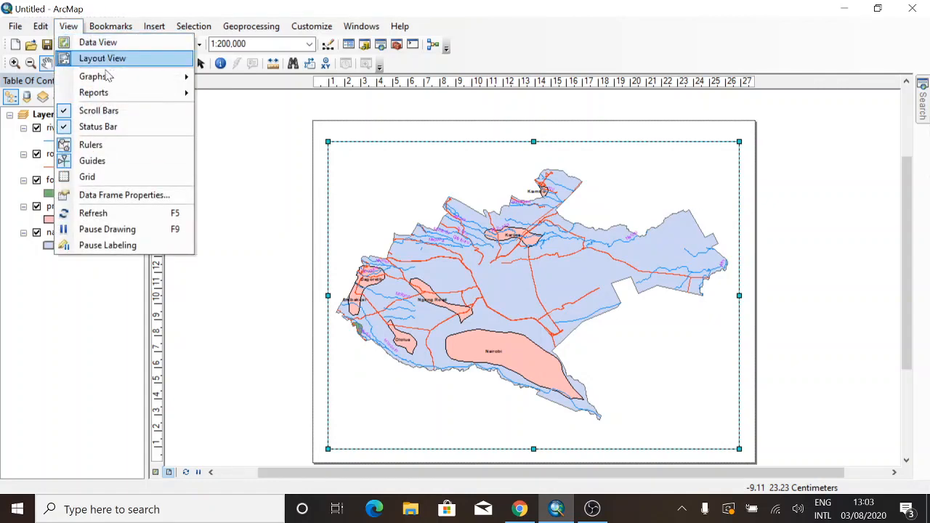
left_click(107, 194)
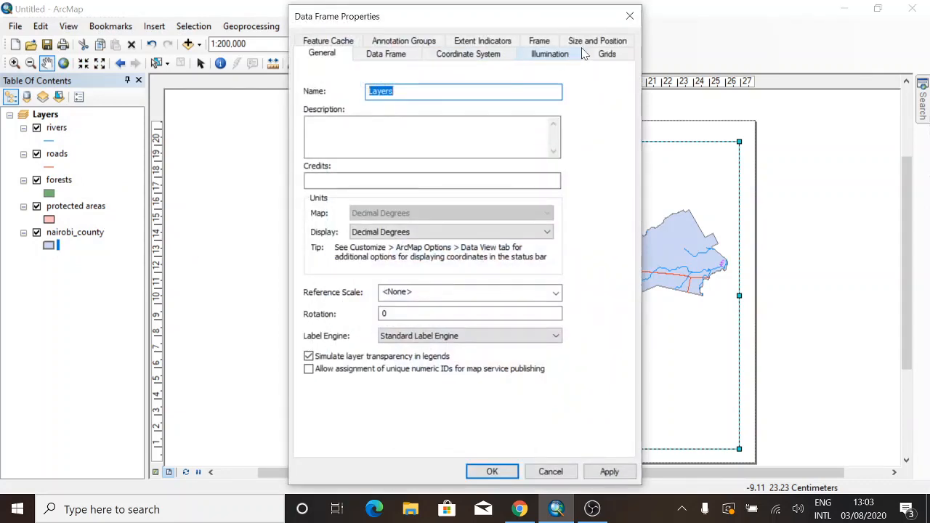
left_click(607, 55)
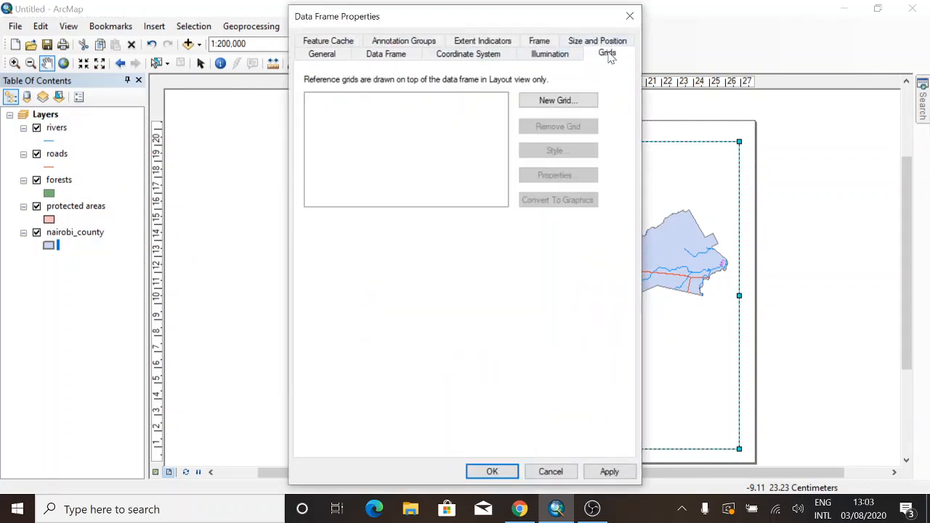
left_click(559, 101)
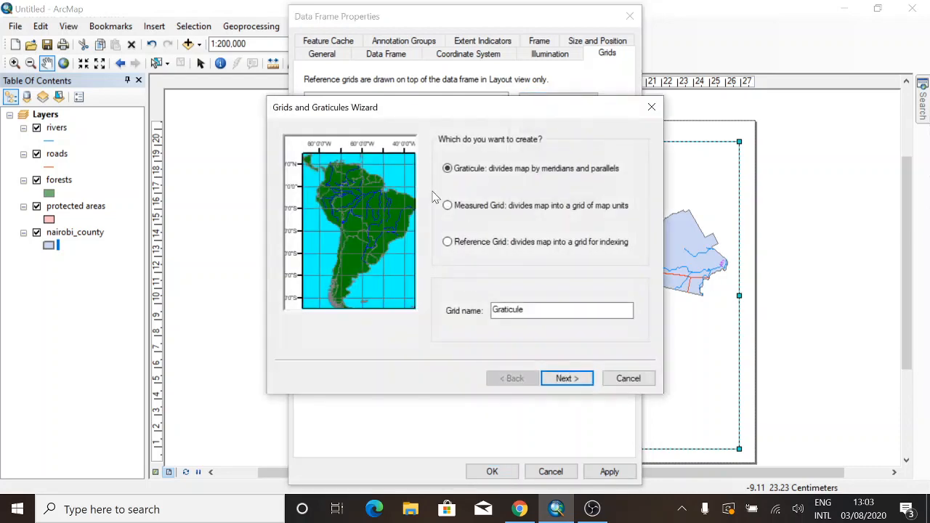
left_click(567, 377)
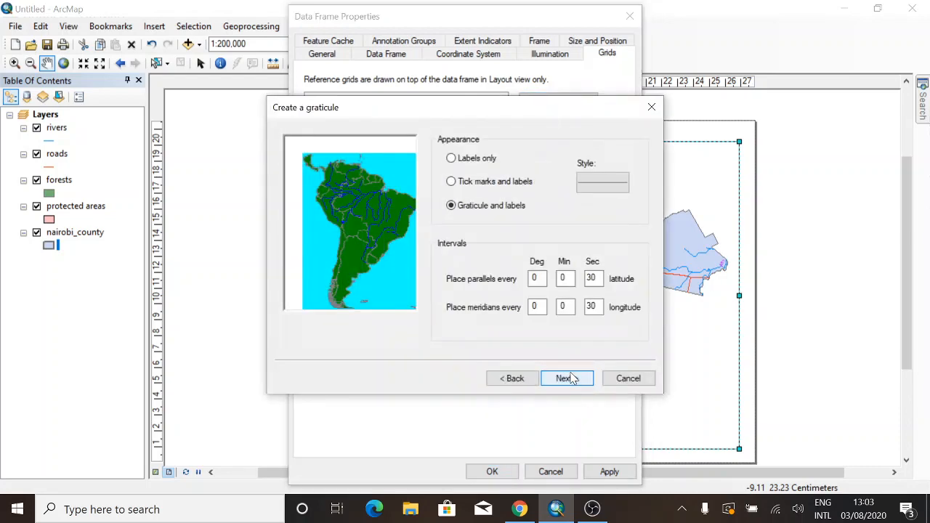
left_click(451, 159)
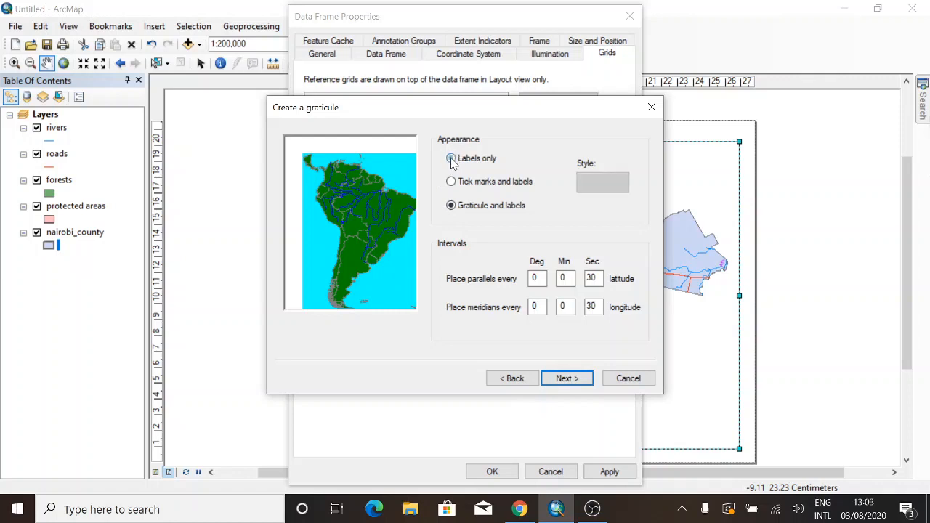
left_click(577, 379)
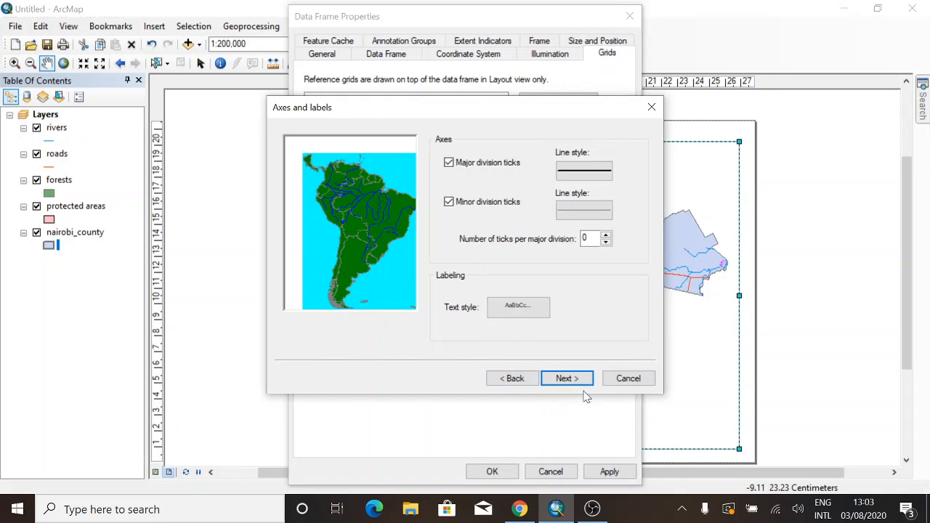
left_click(560, 376)
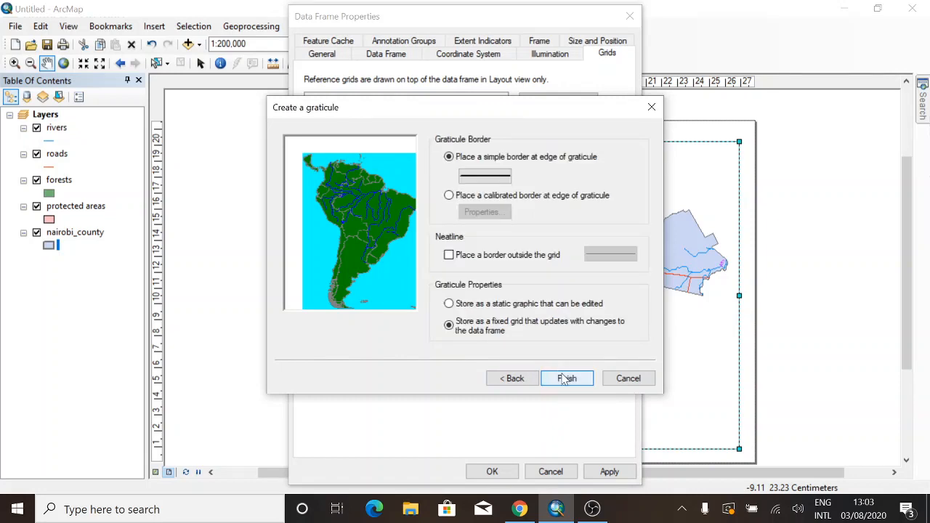
left_click(565, 379)
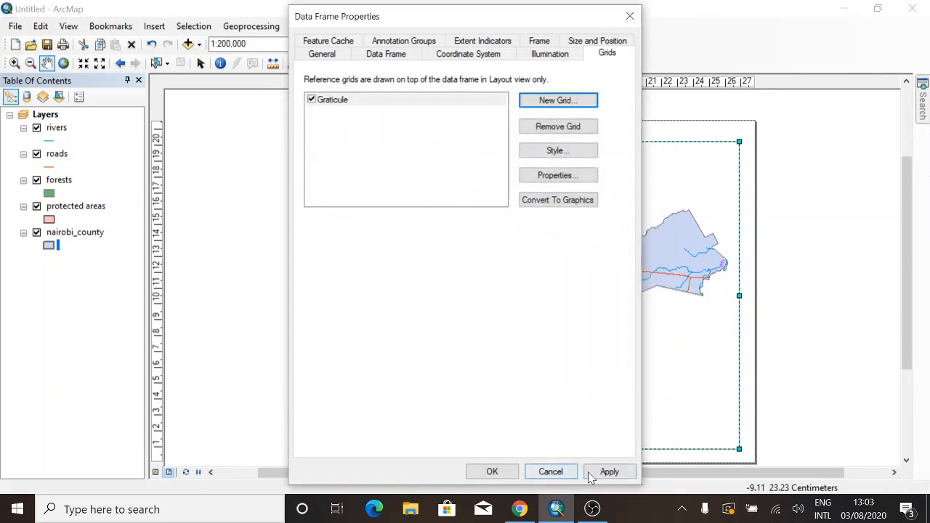
- Apply the graticule to the data frame, reviewing the geographic coordinate system transformations and keeping them as they are
left_click(592, 473)
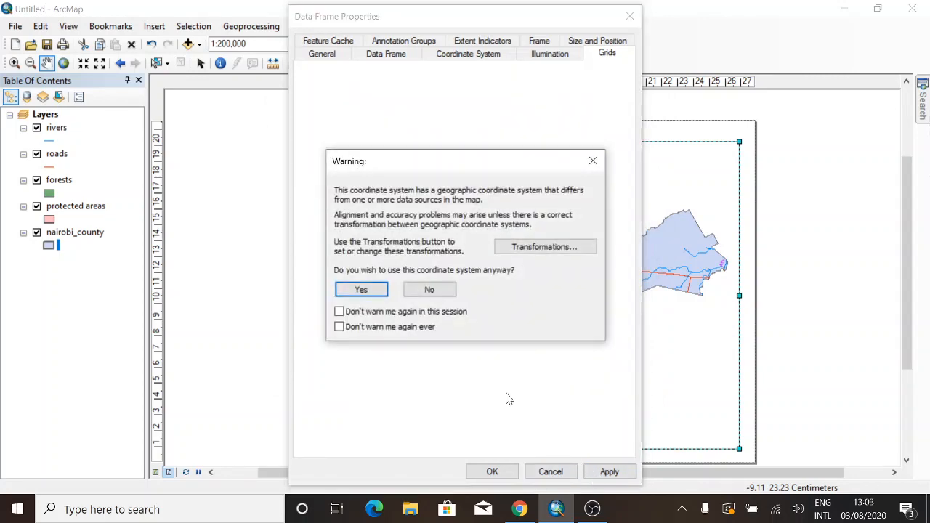
left_click(541, 248)
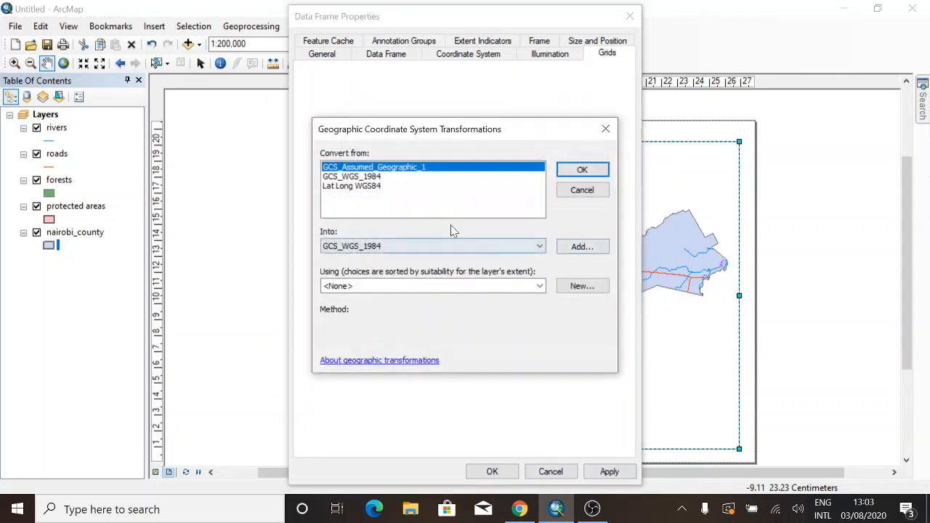
left_click(574, 173)
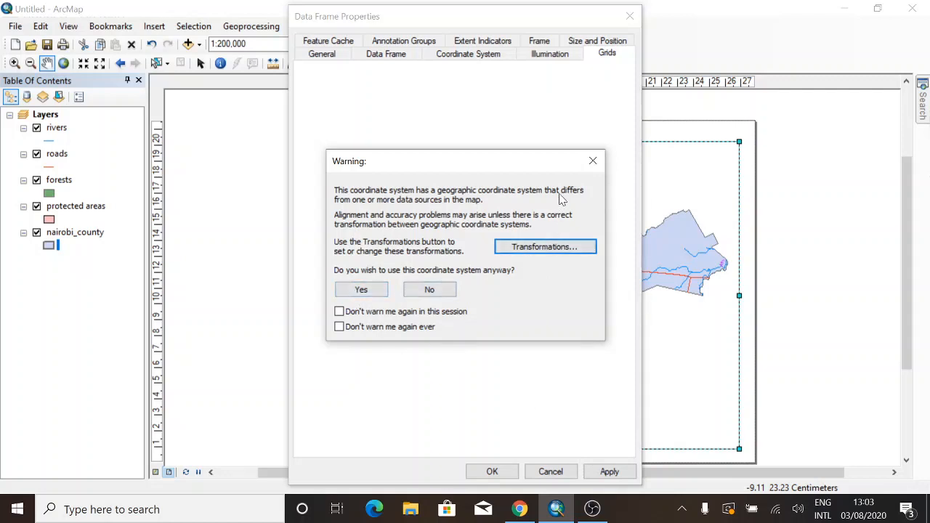
left_click(592, 160)
left_click(612, 471)
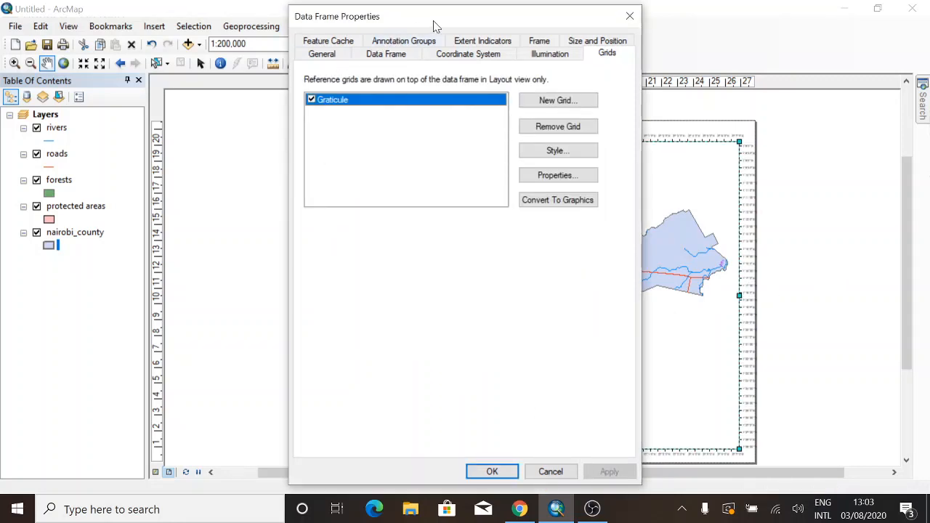
- Set the graticule's X and Y axis intervals to 10 degrees, keeping the minutes and seconds, and apply them
left_click_drag(444, 20, 204, 10)
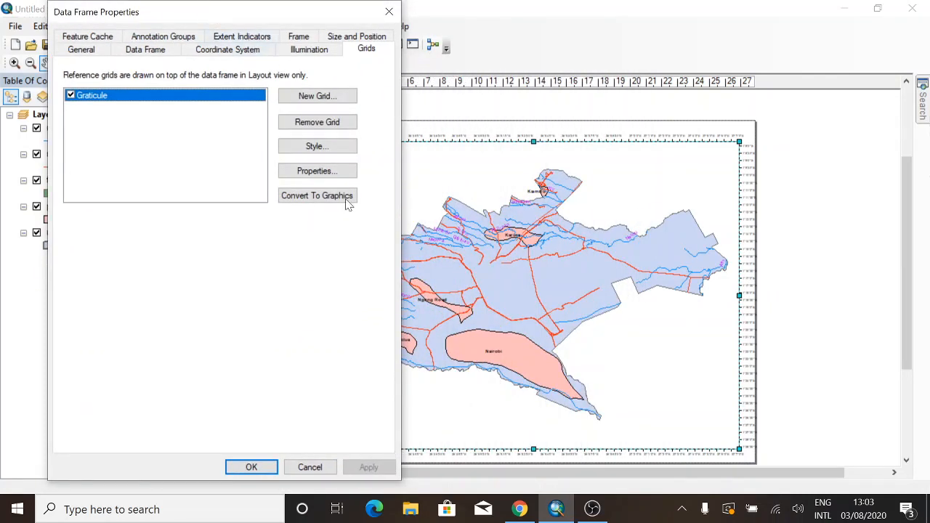
left_click(316, 170)
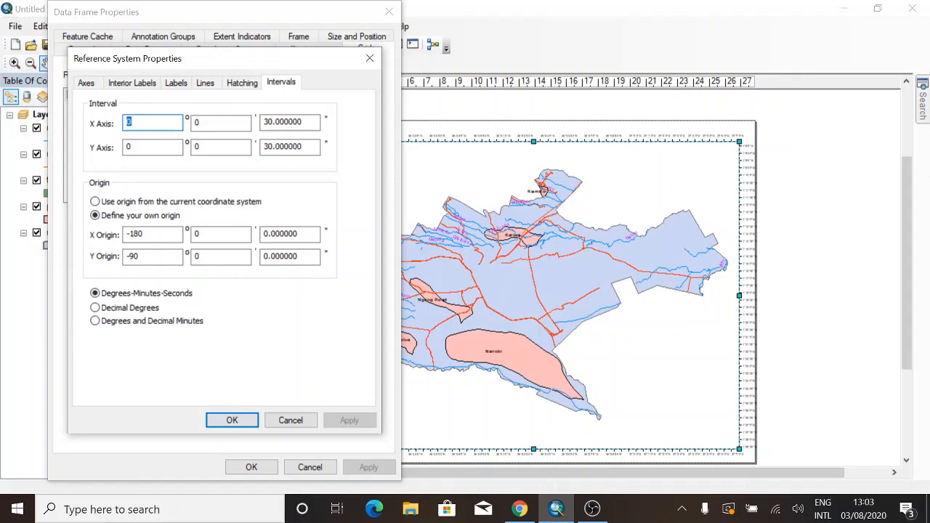
type("1")
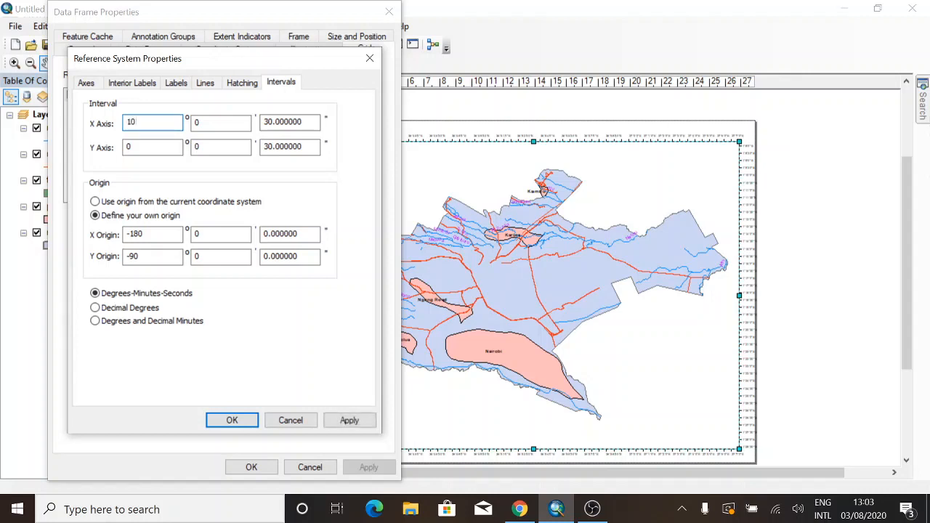
left_click(153, 148)
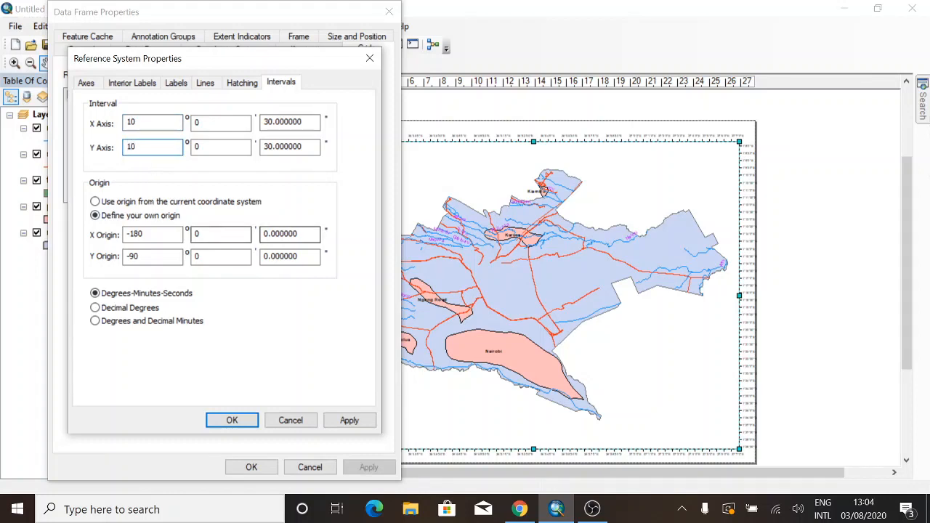
left_click(349, 420)
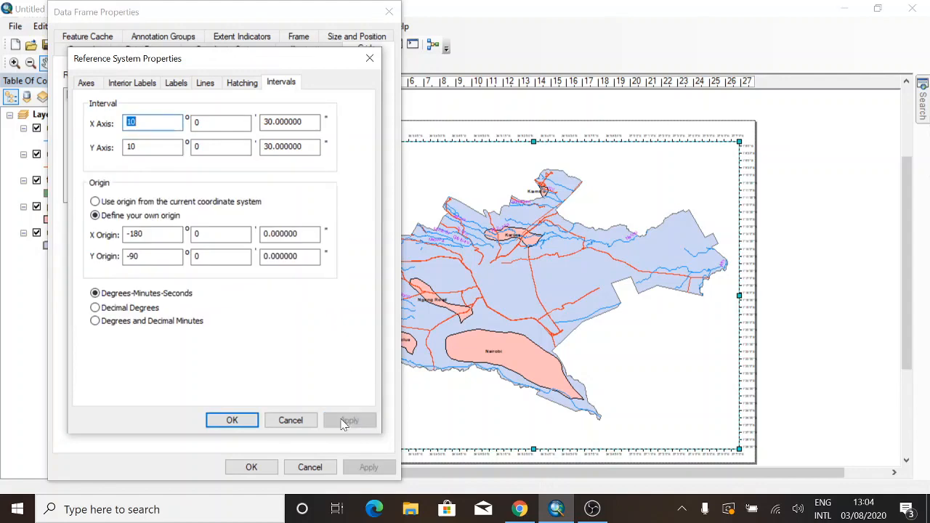
left_click(232, 419)
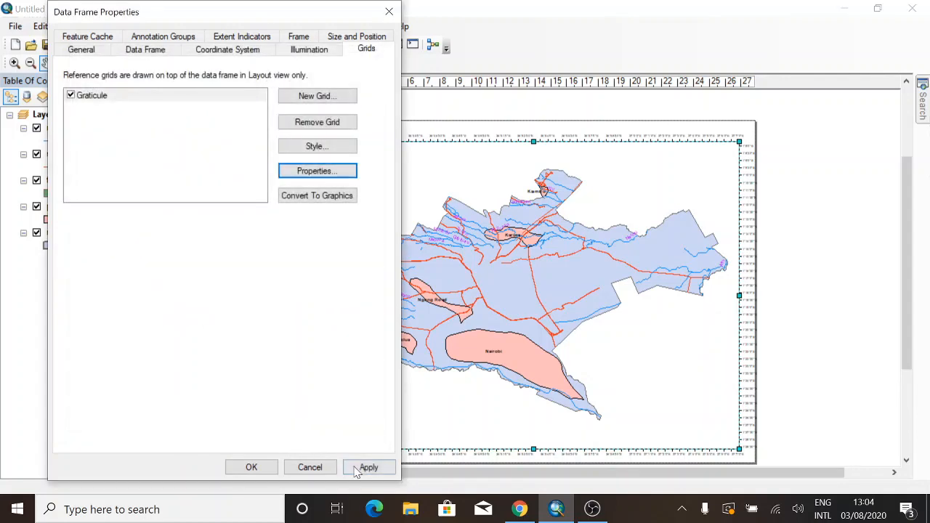
left_click(366, 467)
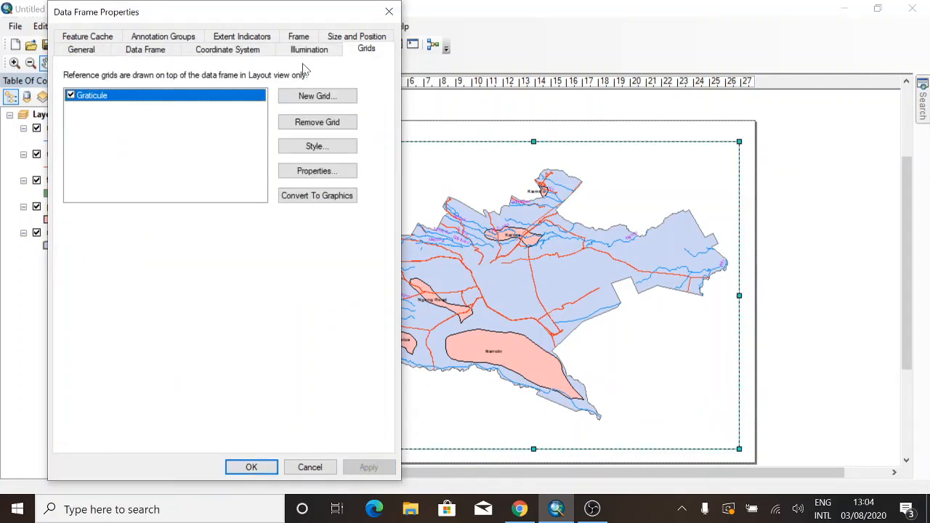
- Set the graticule's X and Y axis intervals to 10 minutes with the degrees and seconds cleared, and apply them to the data frame
left_click(314, 170)
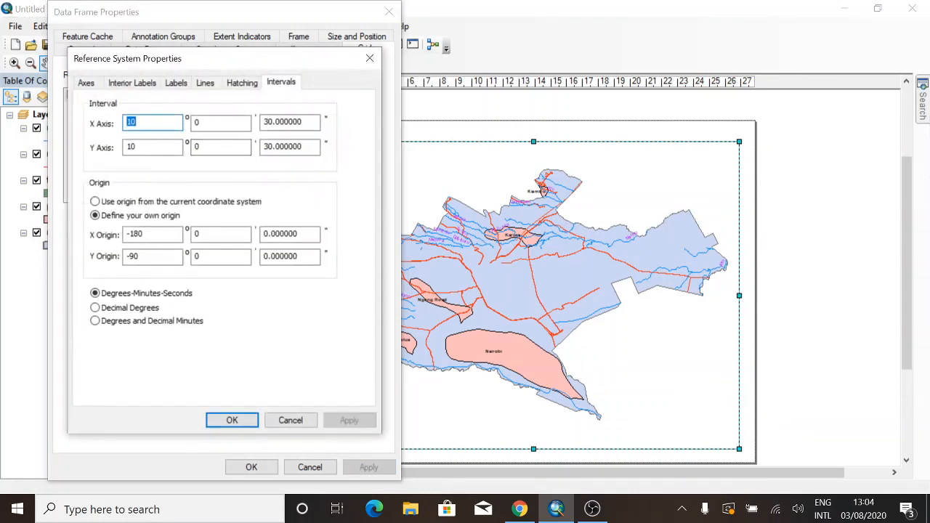
key("BackSpace")
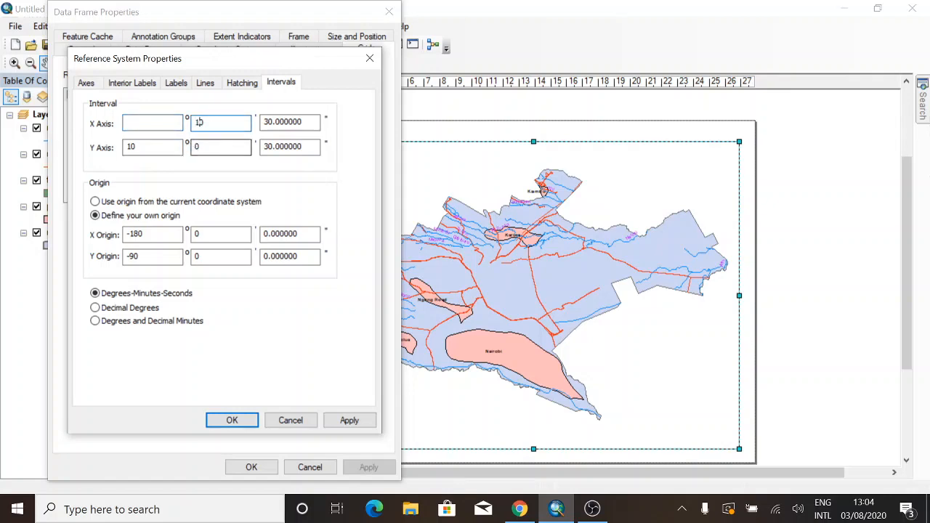
left_click(149, 147)
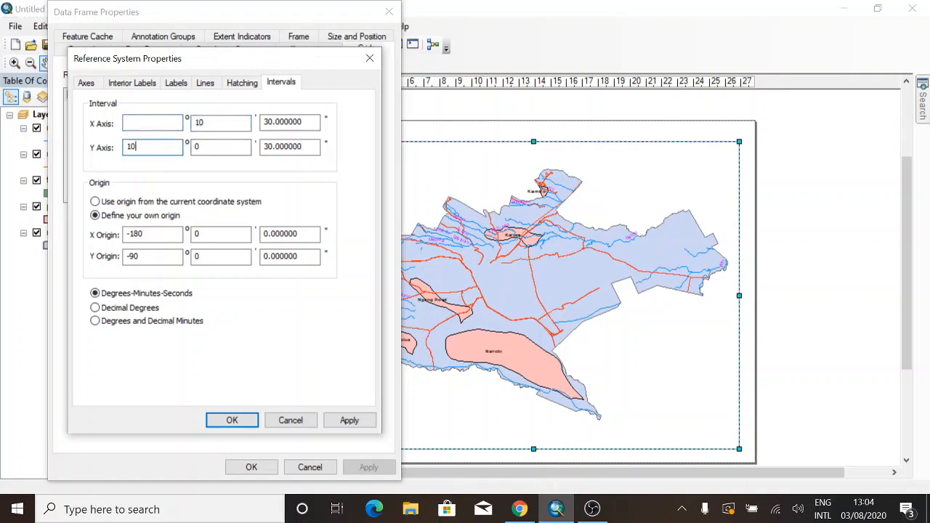
left_click(195, 146)
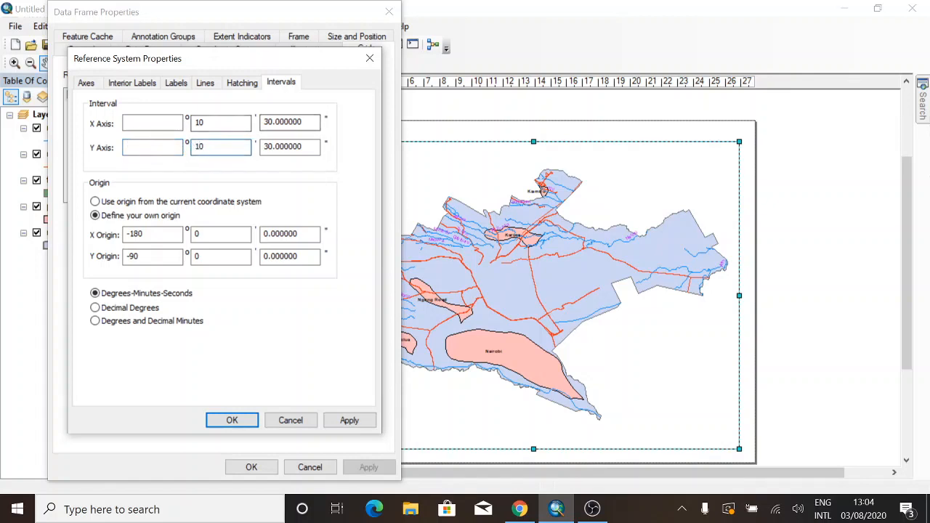
left_click(303, 122)
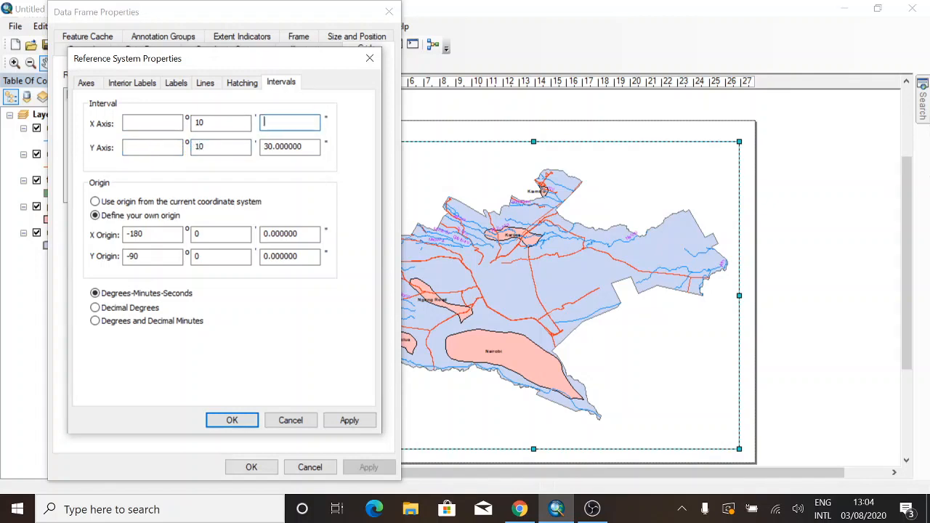
left_click(303, 147)
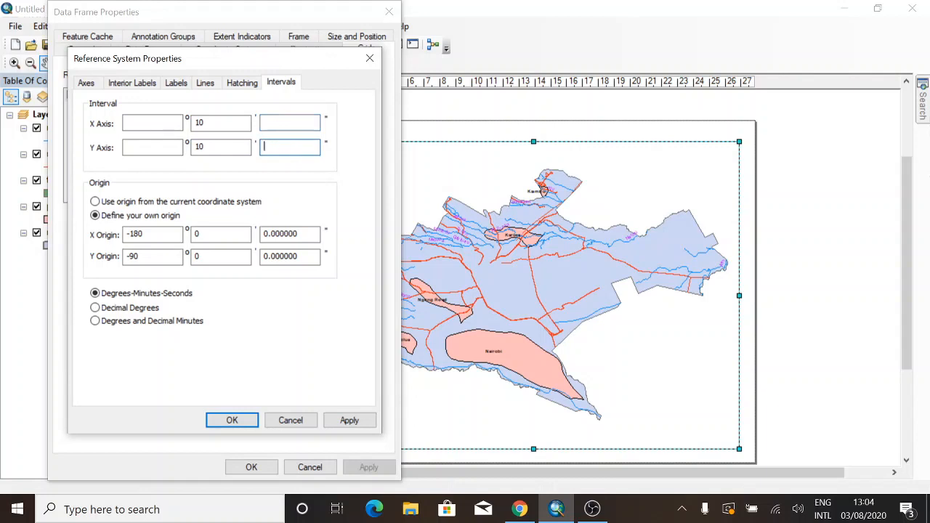
left_click(363, 419)
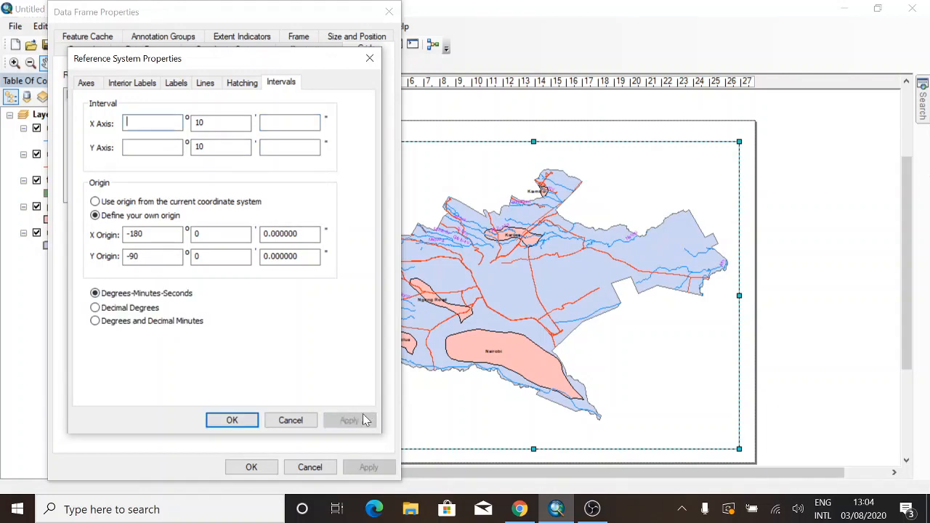
left_click(232, 421)
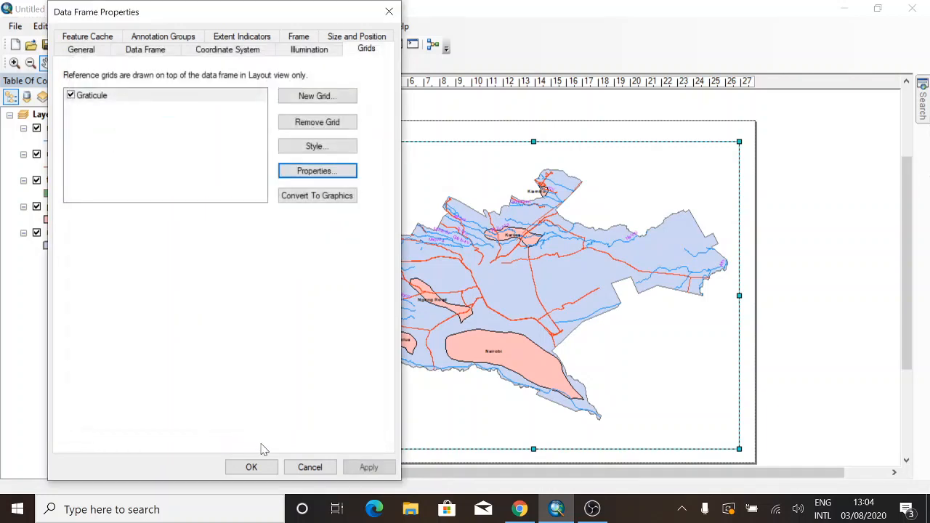
left_click(358, 473)
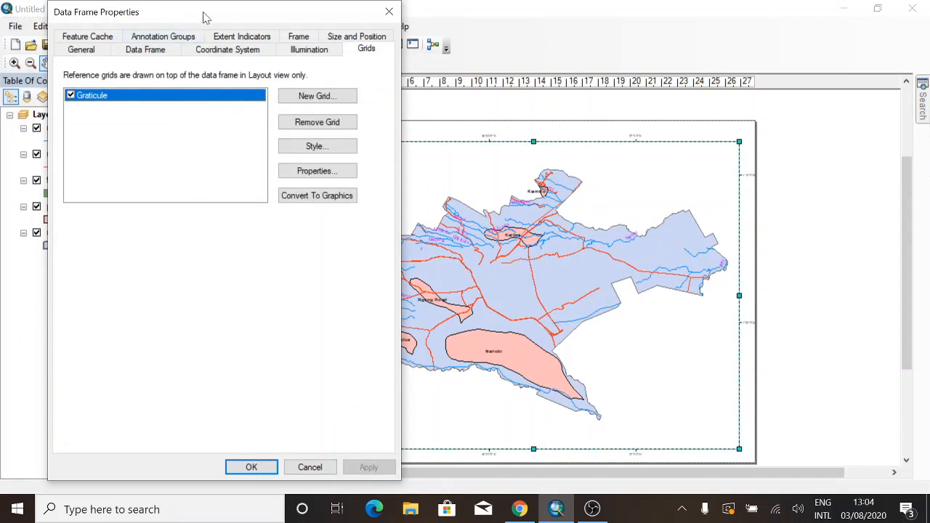
- Set the graticule's X and Y axis intervals to 5 minutes and apply them to the data frame
left_click_drag(203, 17, 243, 28)
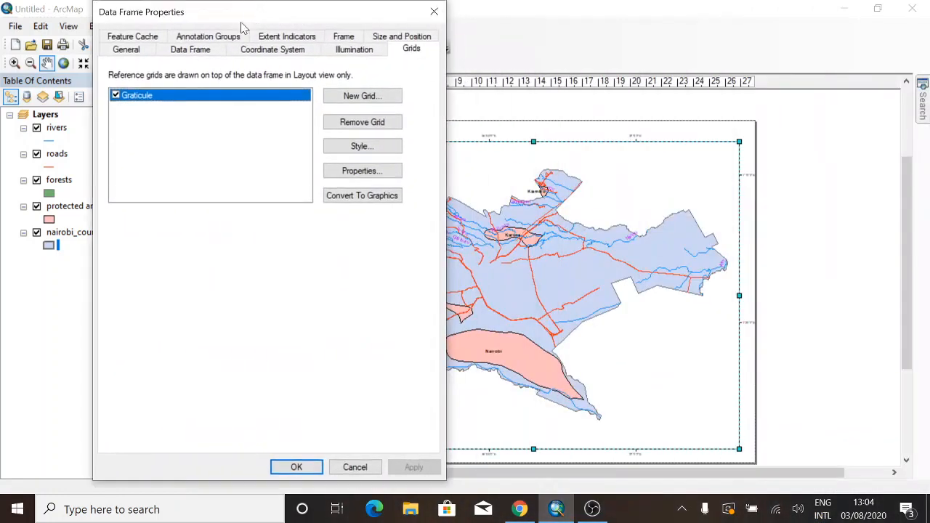
left_click(348, 171)
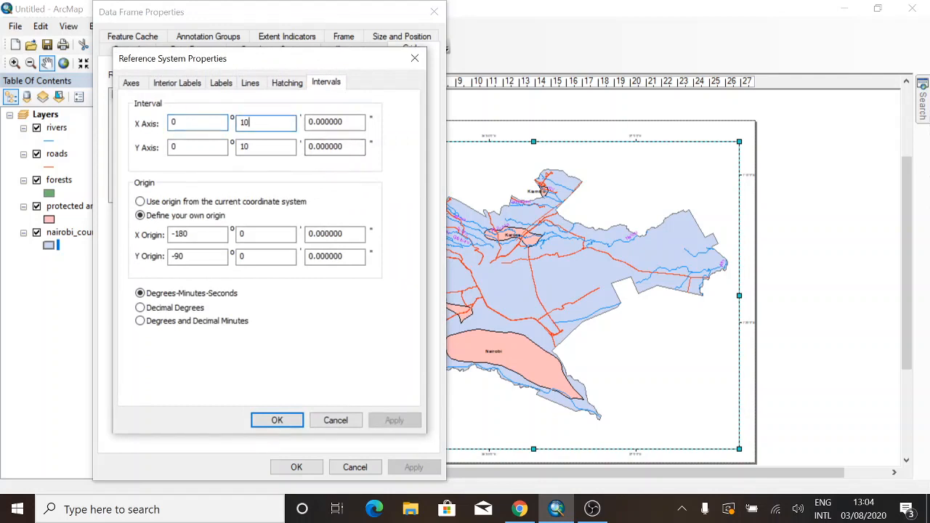
key("BackSpace")
key("BackSpace")
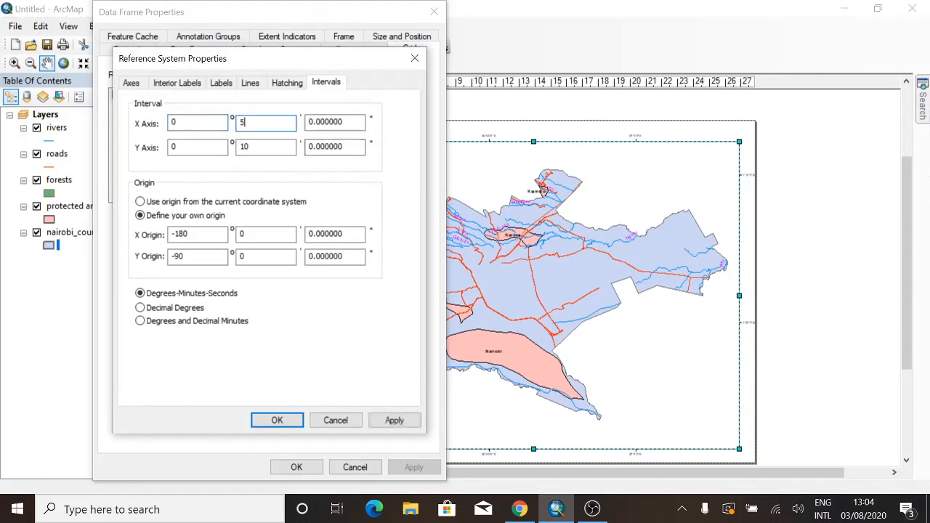
left_click(256, 147)
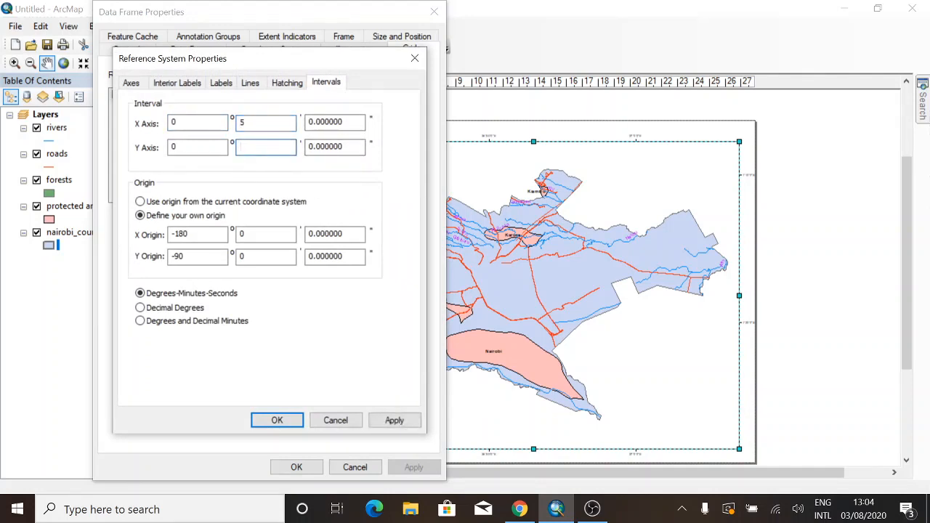
left_click(377, 421)
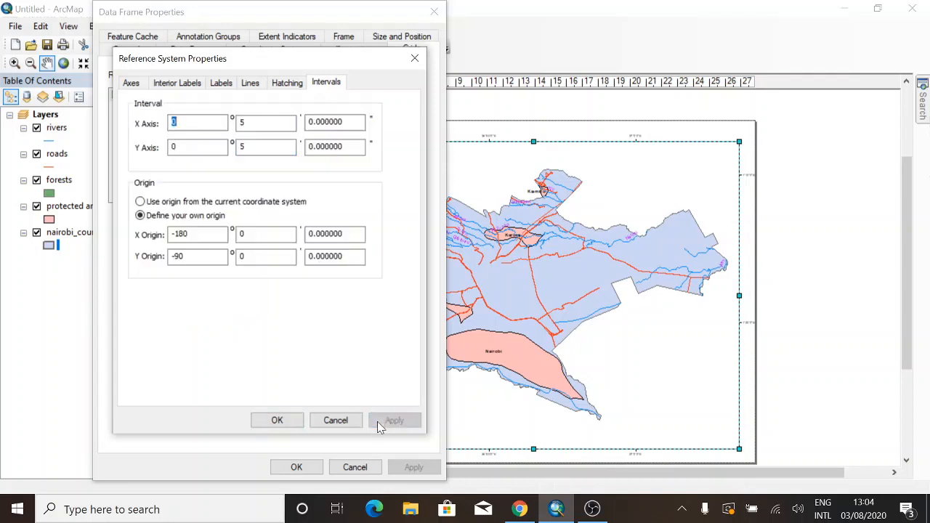
left_click(290, 421)
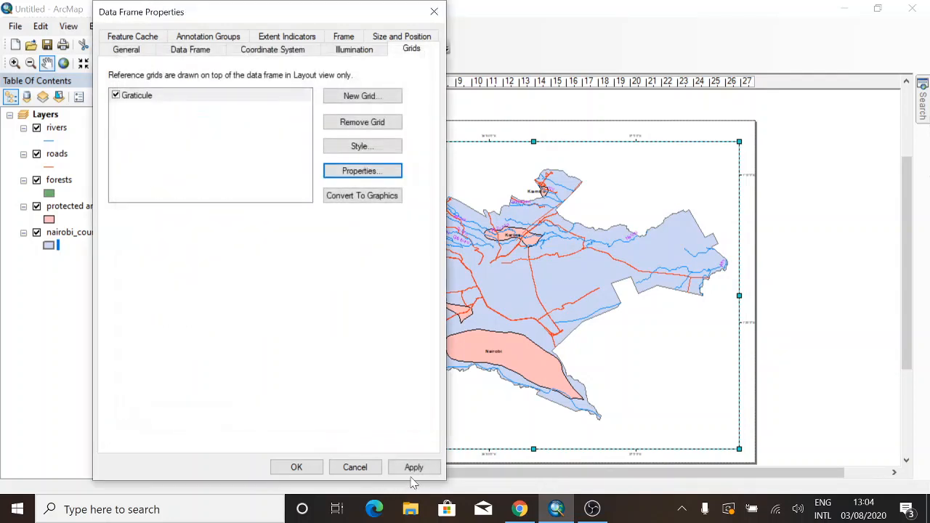
left_click(412, 469)
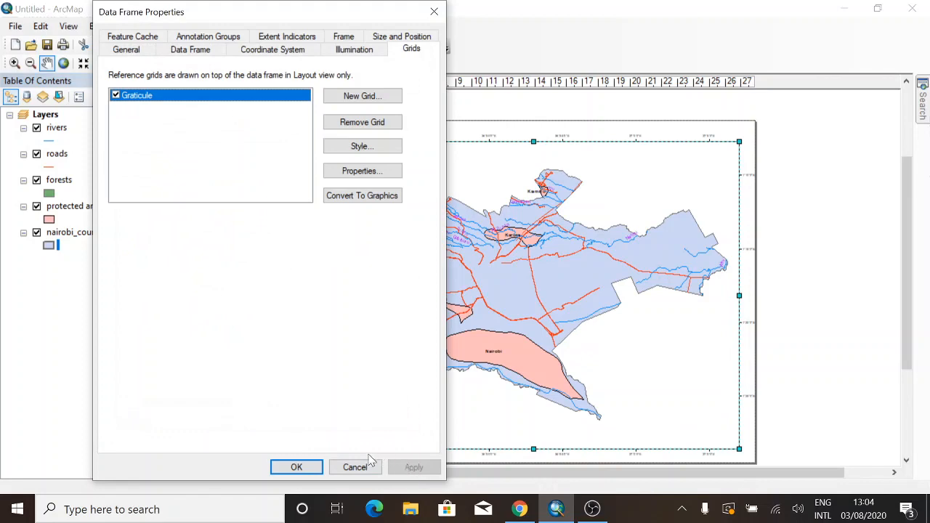
left_click(297, 468)
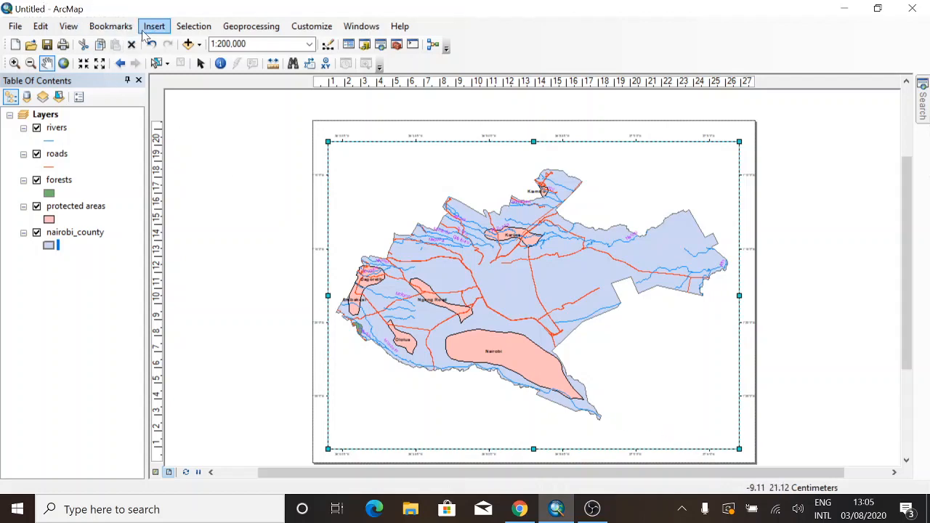
- Insert the map title NAIROBI COUNTY and place it just inside the upper edge of the map frame
left_click(154, 26)
left_click(181, 64)
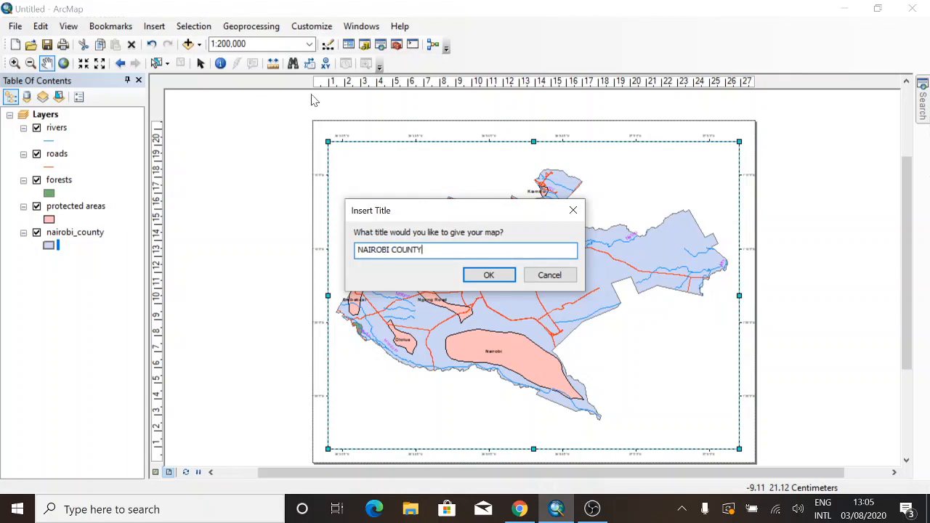
left_click(488, 276)
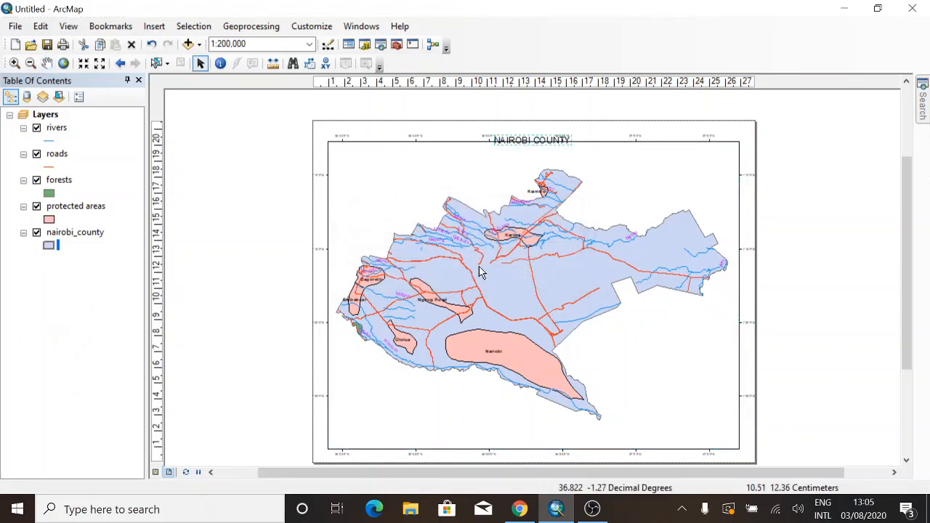
left_click_drag(530, 142, 532, 152)
- Format the map title as bold, underlined Arial text at size 20
right_click(532, 153)
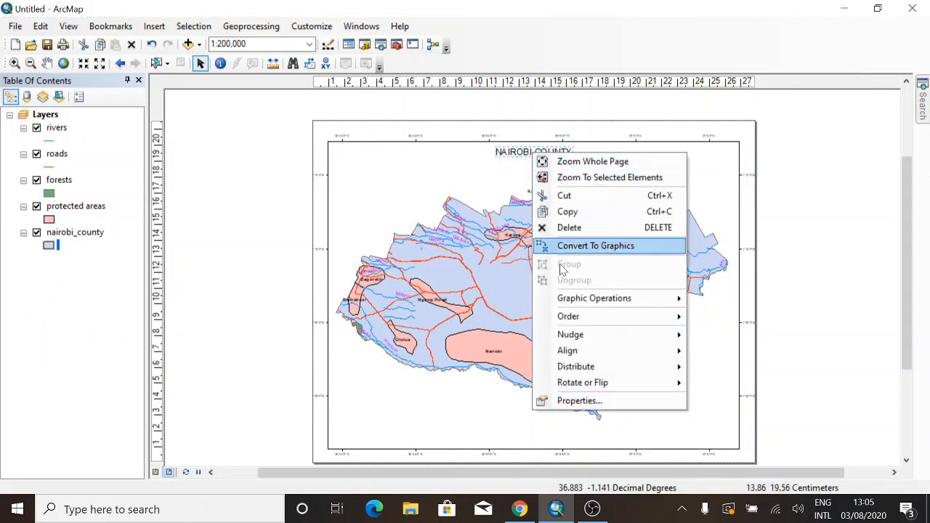
left_click(579, 401)
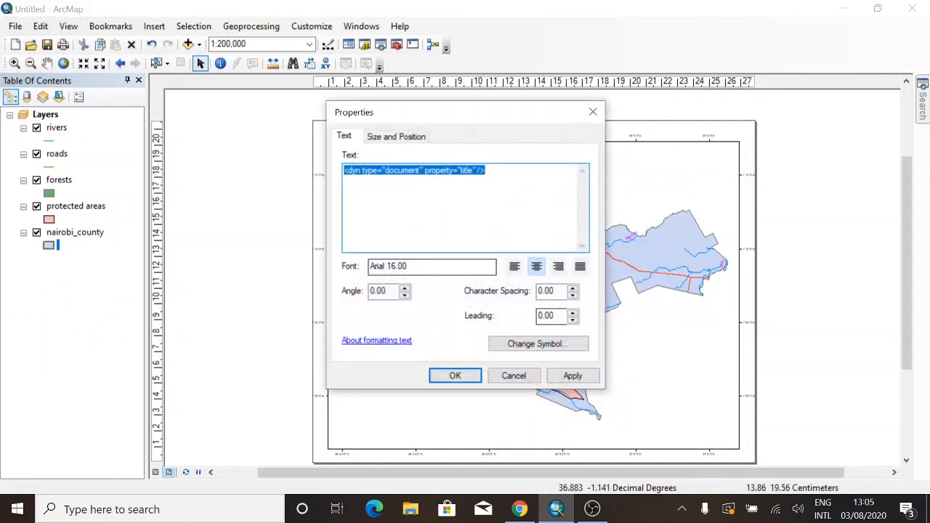
left_click(559, 345)
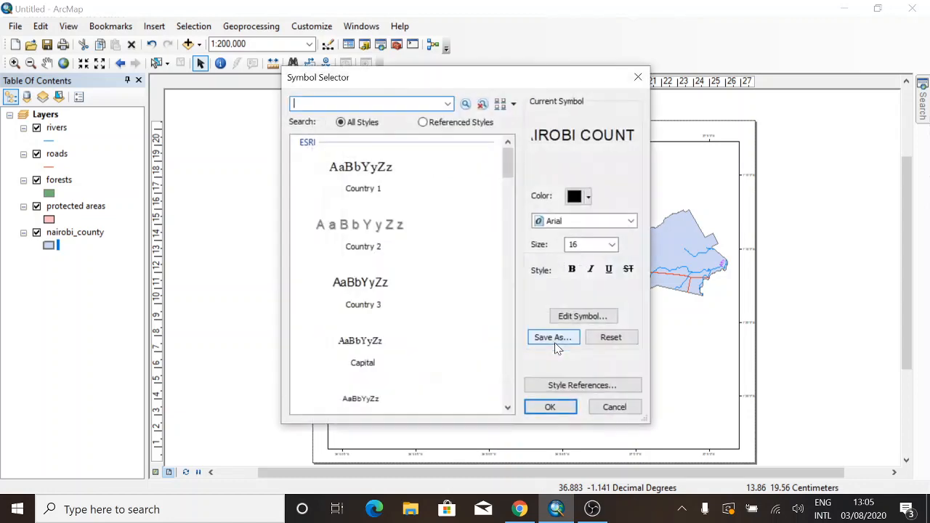
left_click(573, 276)
left_click(611, 245)
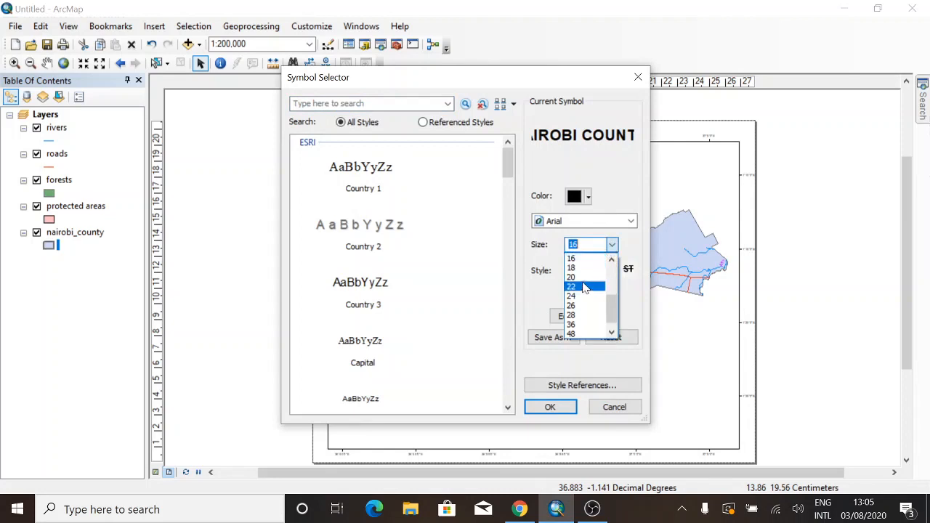
left_click(581, 277)
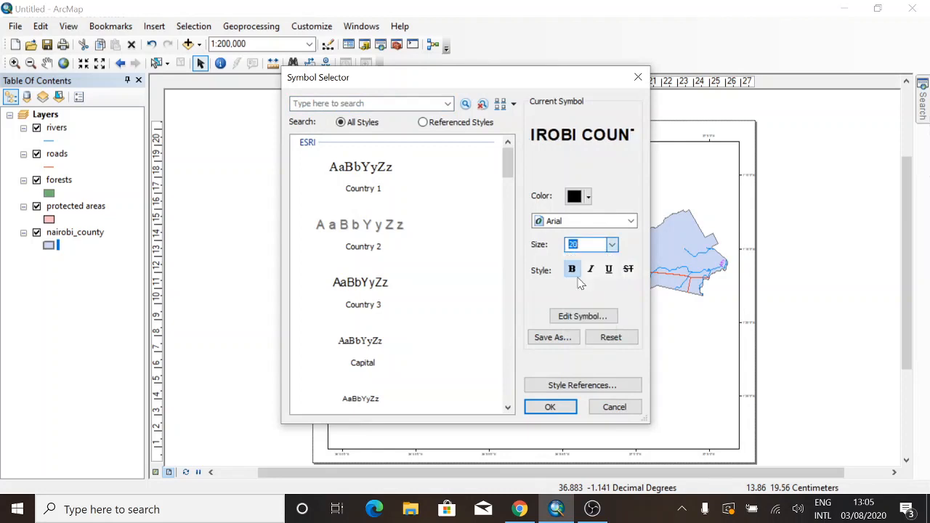
left_click(609, 274)
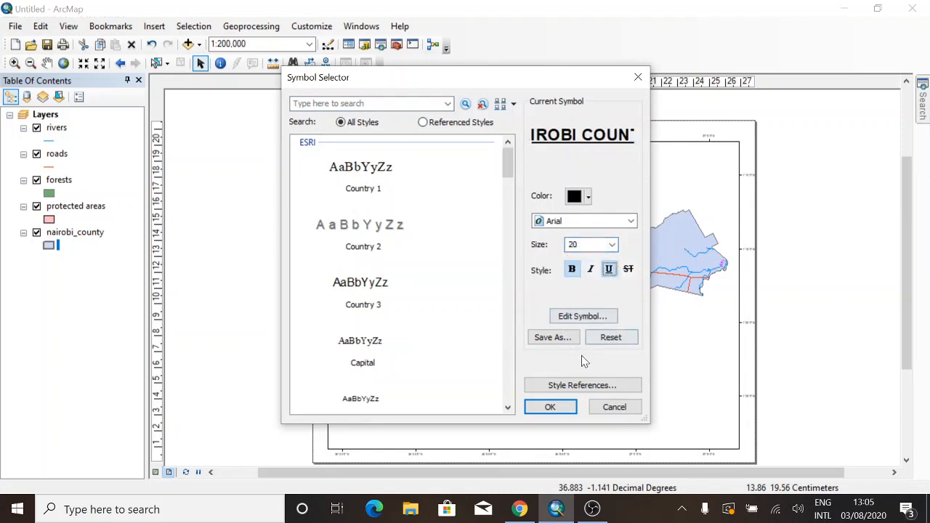
left_click(595, 273)
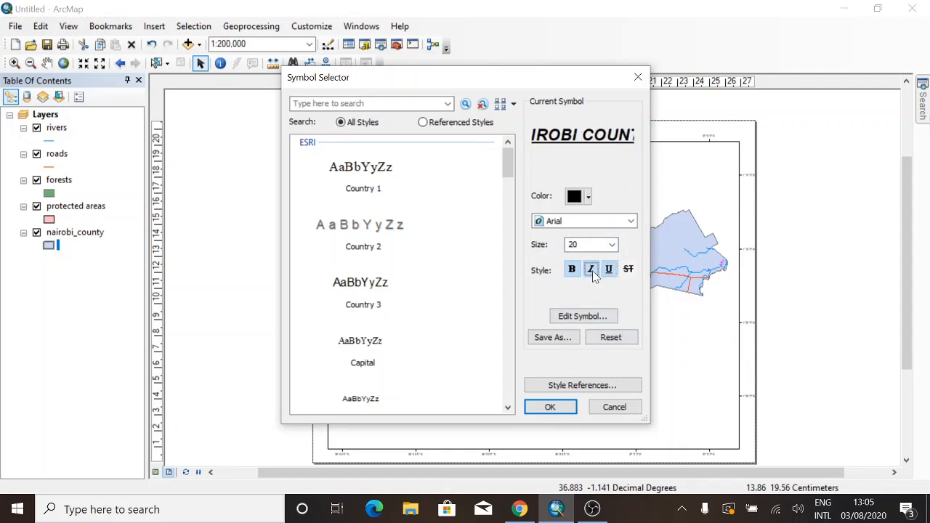
left_click(592, 272)
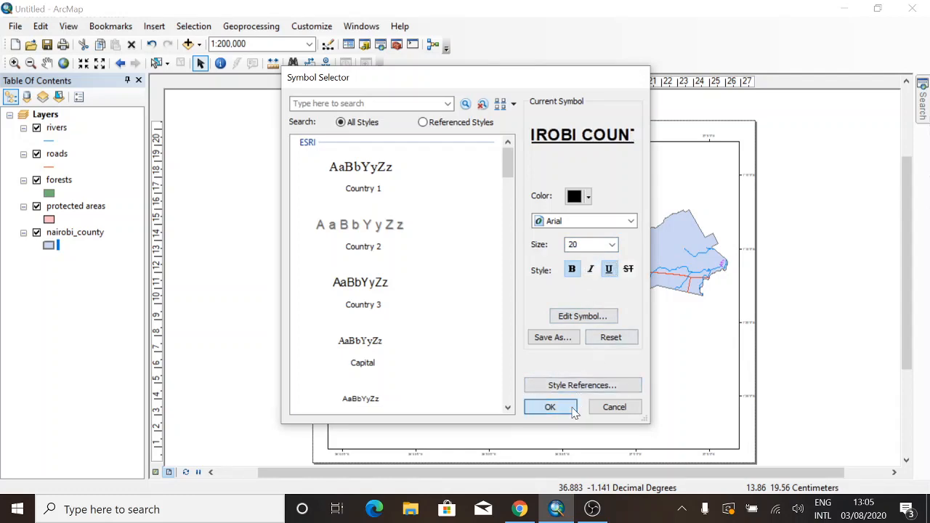
left_click(549, 406)
left_click(571, 376)
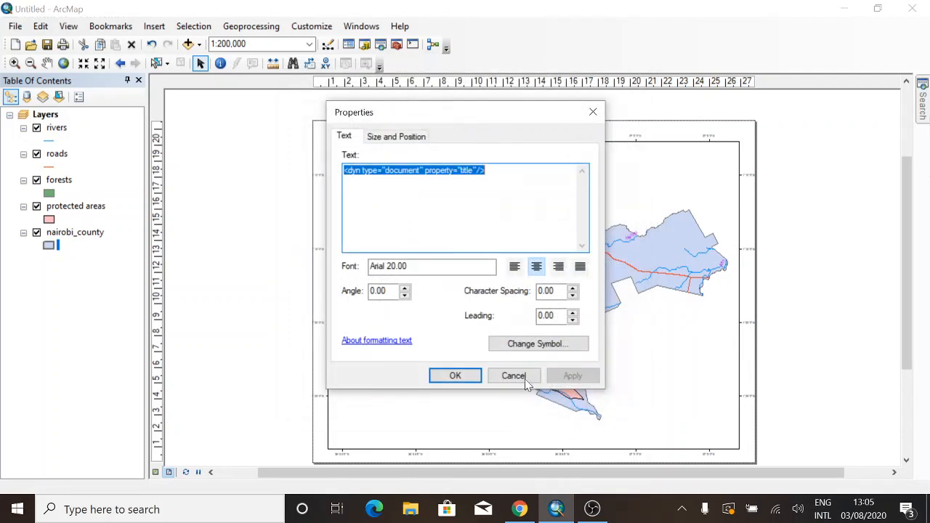
left_click(455, 376)
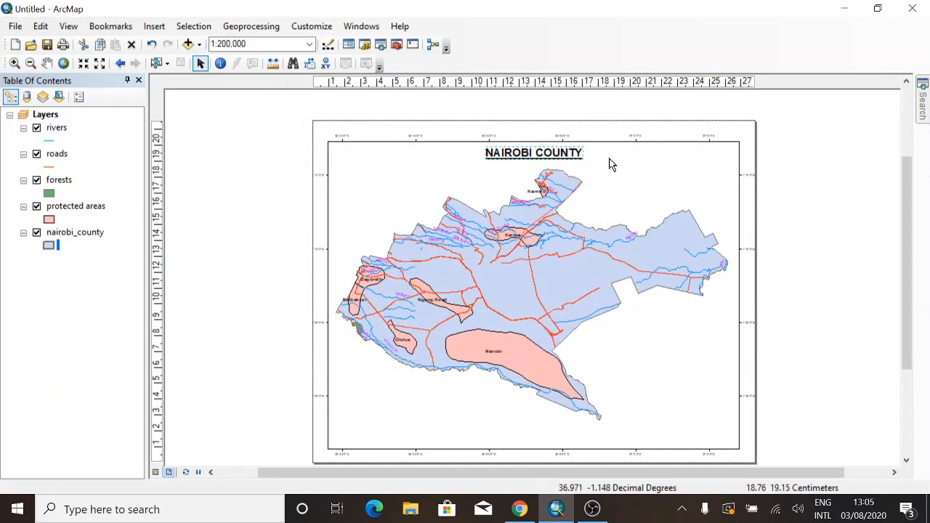
- Insert the ESRI North 19 north arrow and place it, enlarged, in the upper-right corner of the map frame
left_click(574, 177)
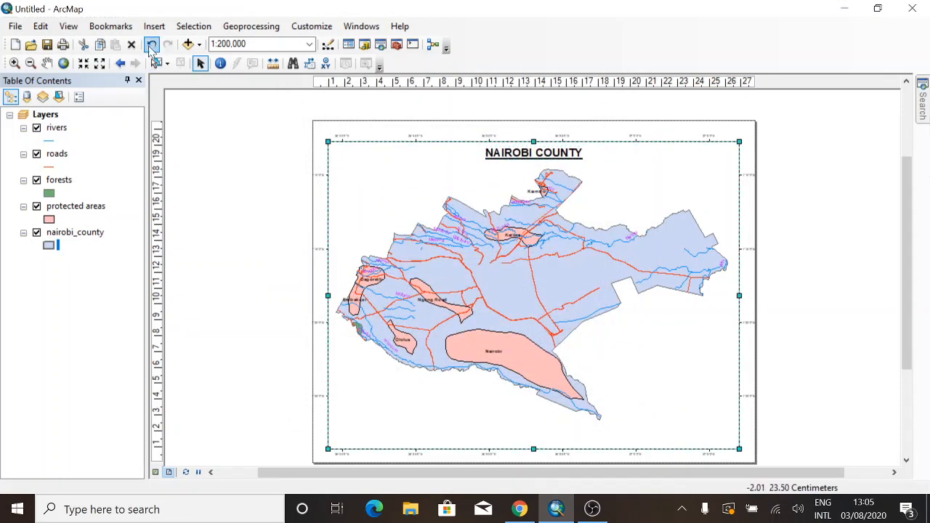
left_click(154, 26)
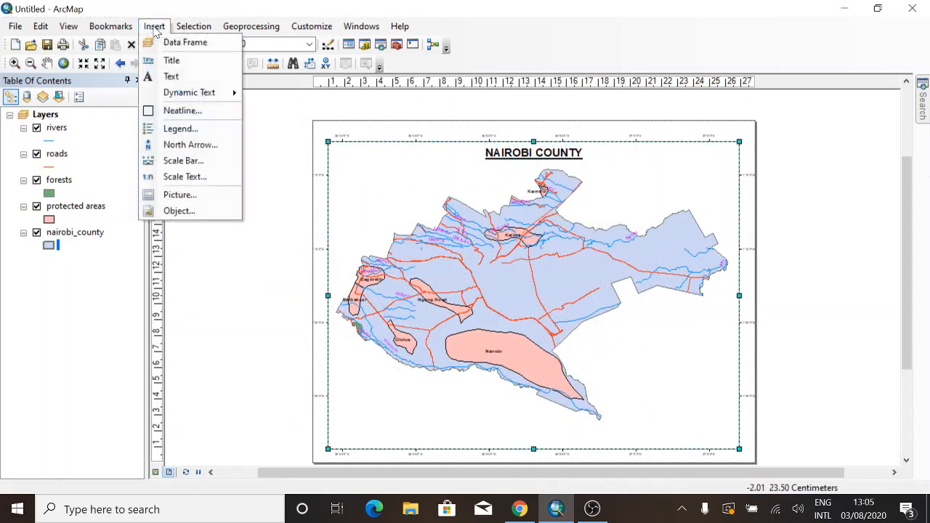
left_click(194, 152)
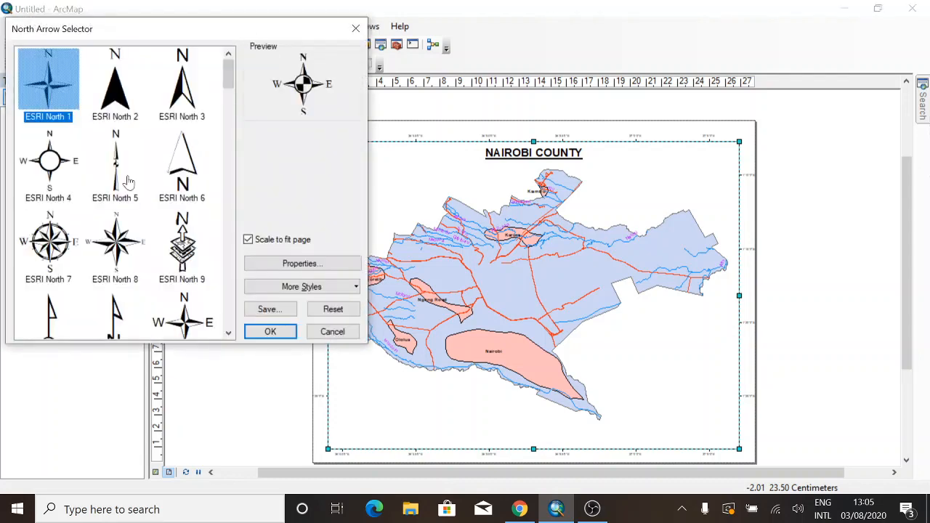
left_click_drag(229, 81, 227, 125)
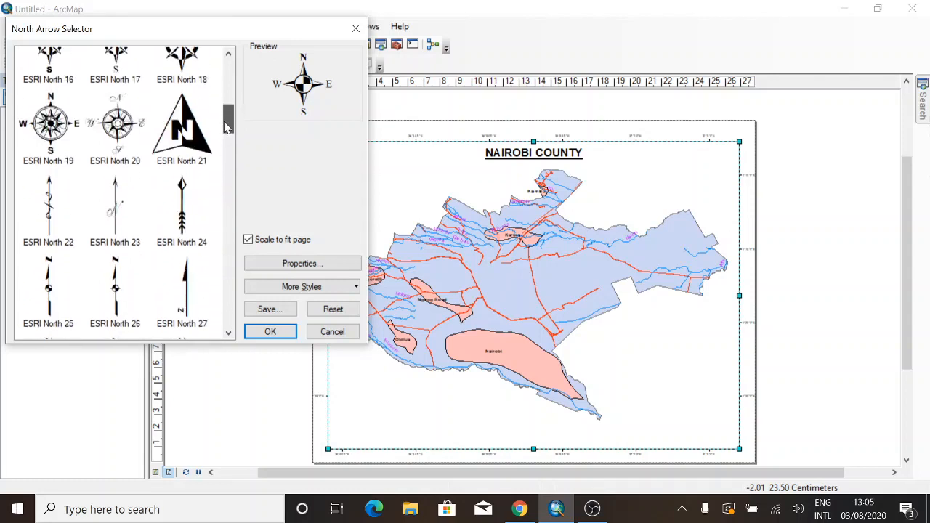
left_click(70, 142)
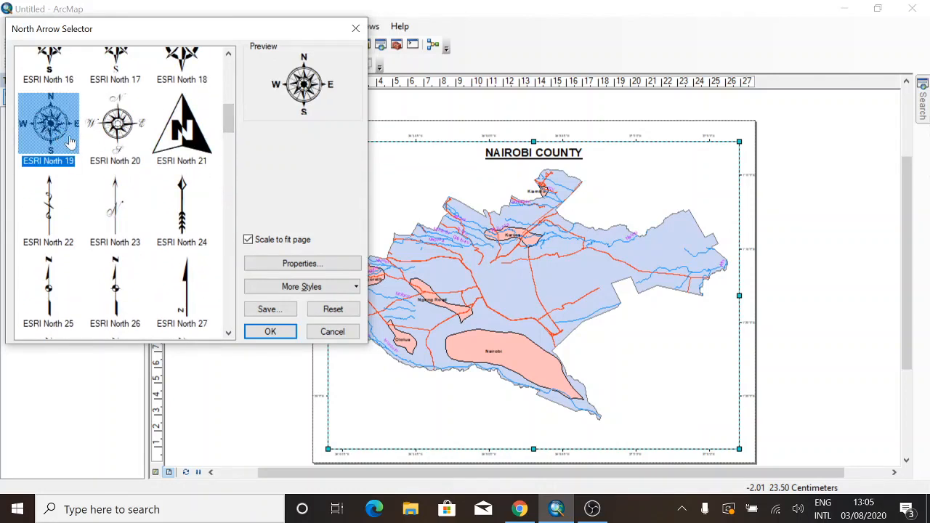
left_click(286, 332)
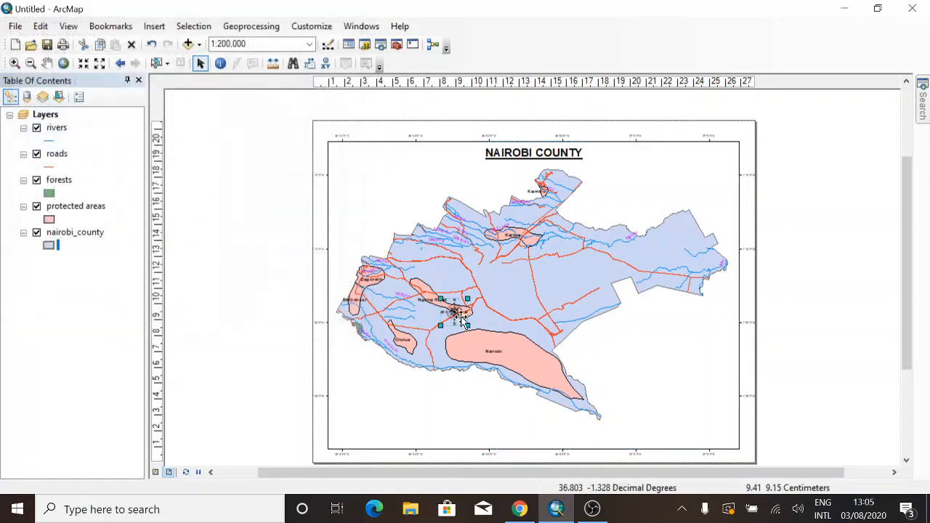
left_click_drag(455, 312, 686, 196)
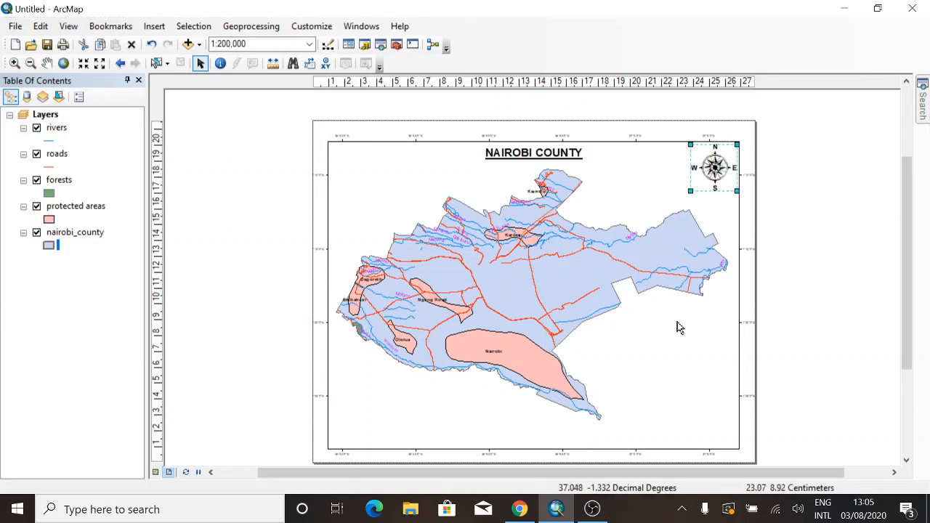
- Insert a legend of all five layers with the default wizard settings and place it, slightly enlarged, in the map frame's lower-left corner
left_click(656, 357)
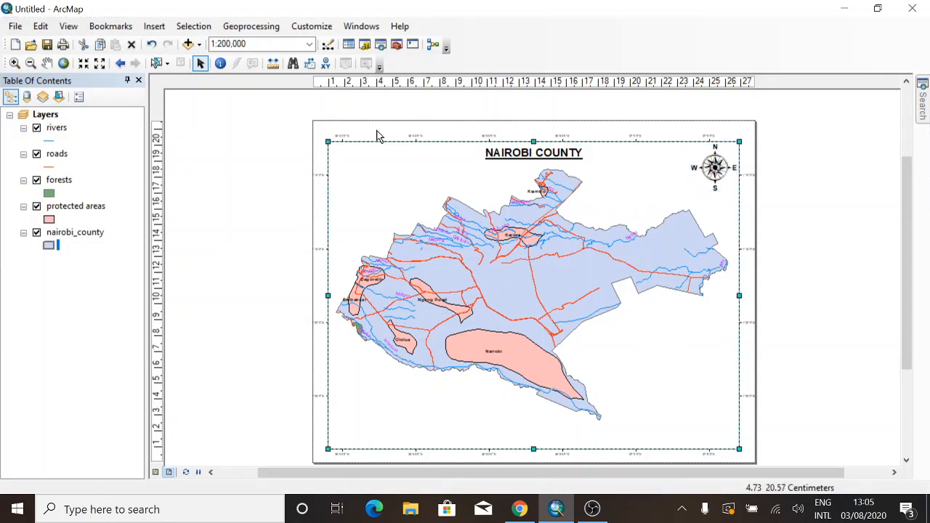
left_click(154, 26)
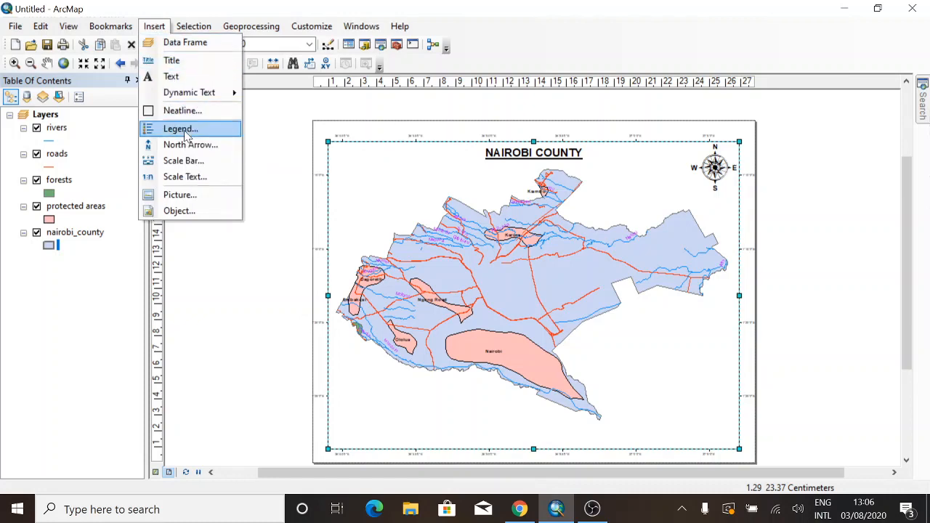
left_click(182, 129)
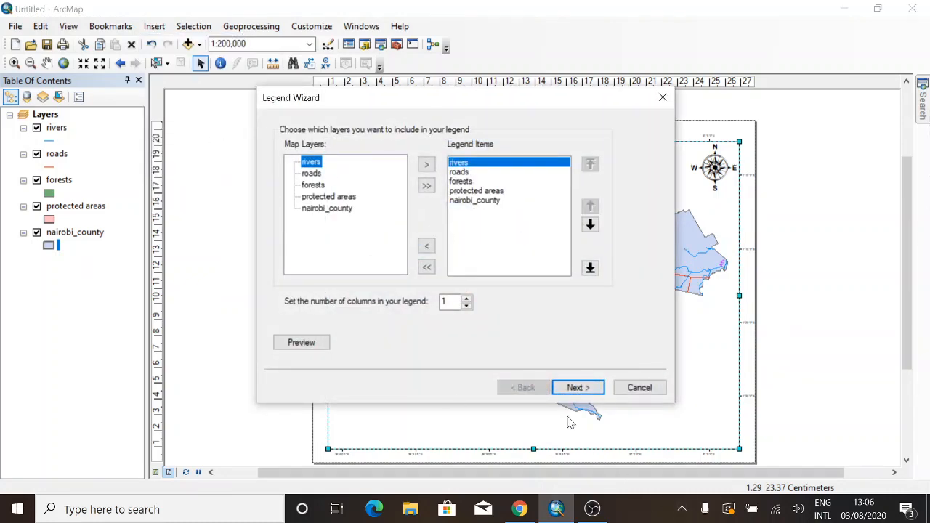
left_click(575, 389)
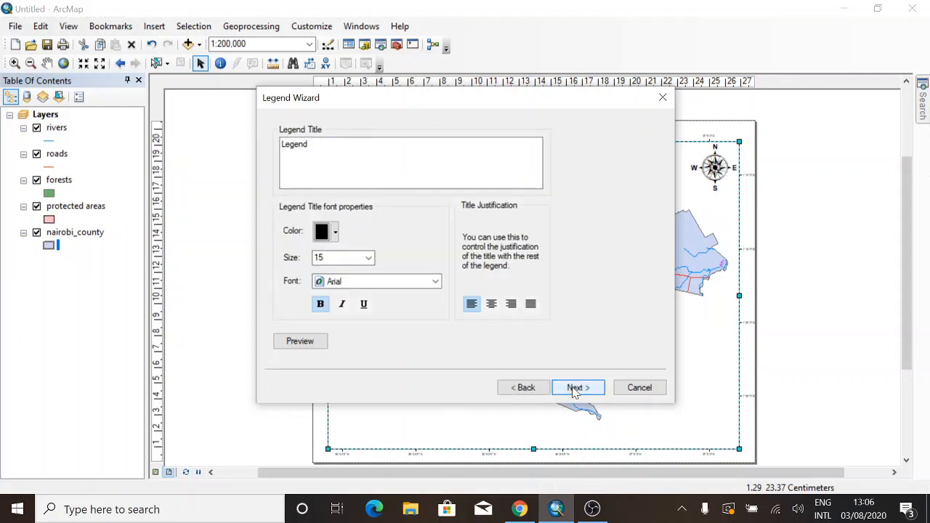
left_click(575, 389)
left_click(576, 388)
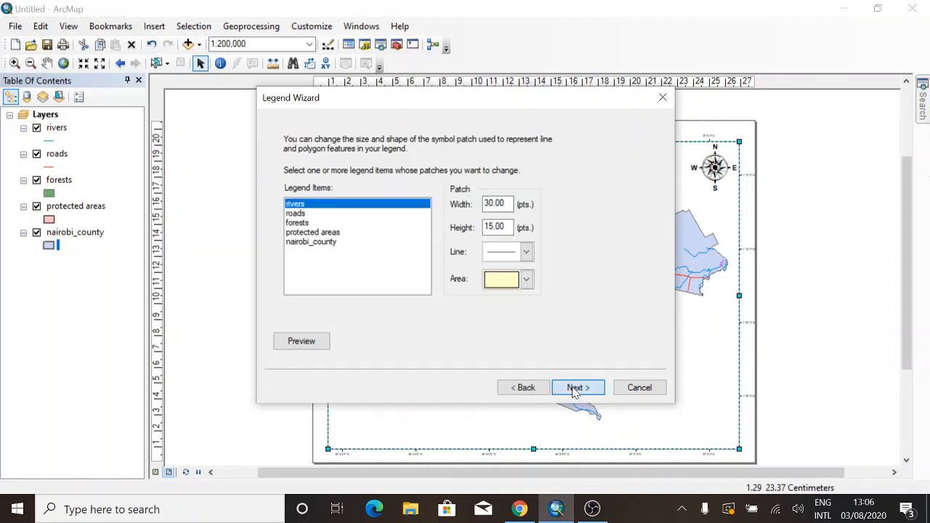
left_click(575, 388)
left_click(577, 388)
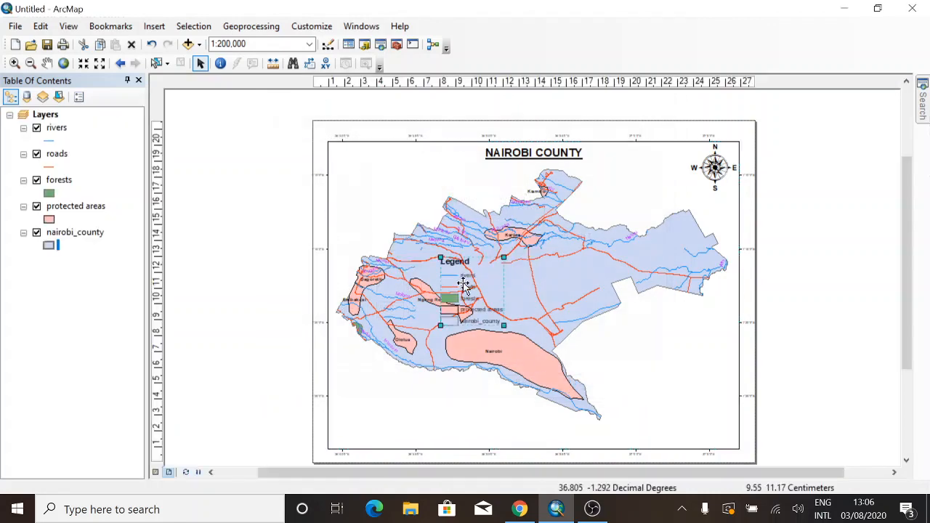
left_click_drag(471, 282, 360, 407)
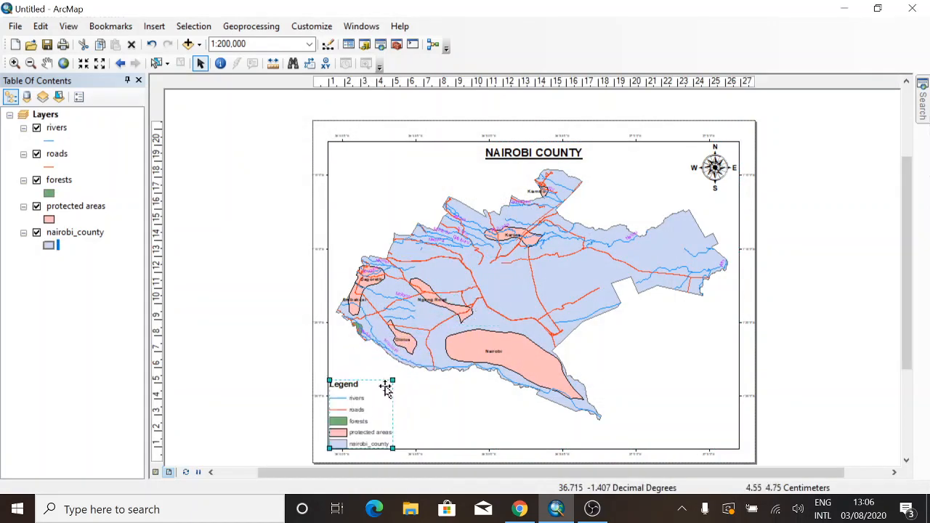
left_click_drag(392, 380, 426, 373)
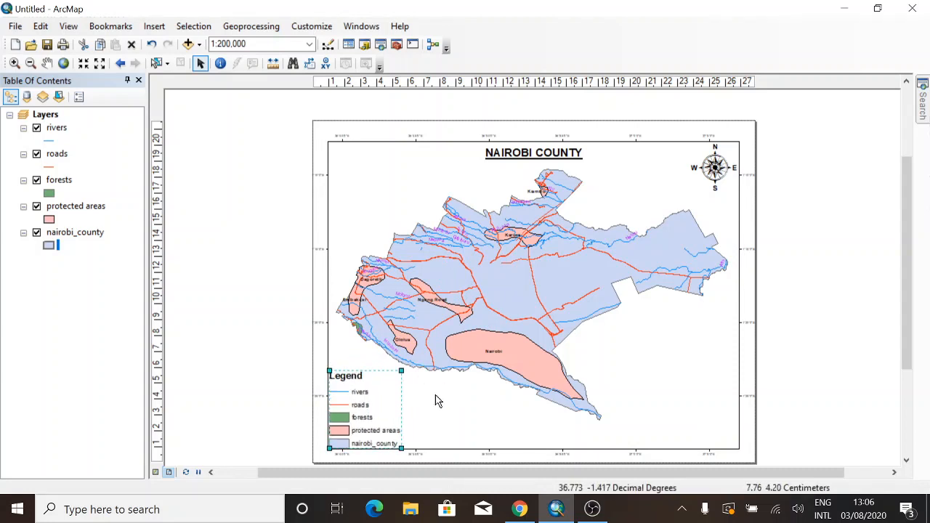
- Insert an Alternating Scale Bar 1 scale bar with its division units set to Kilometers
left_click(436, 396)
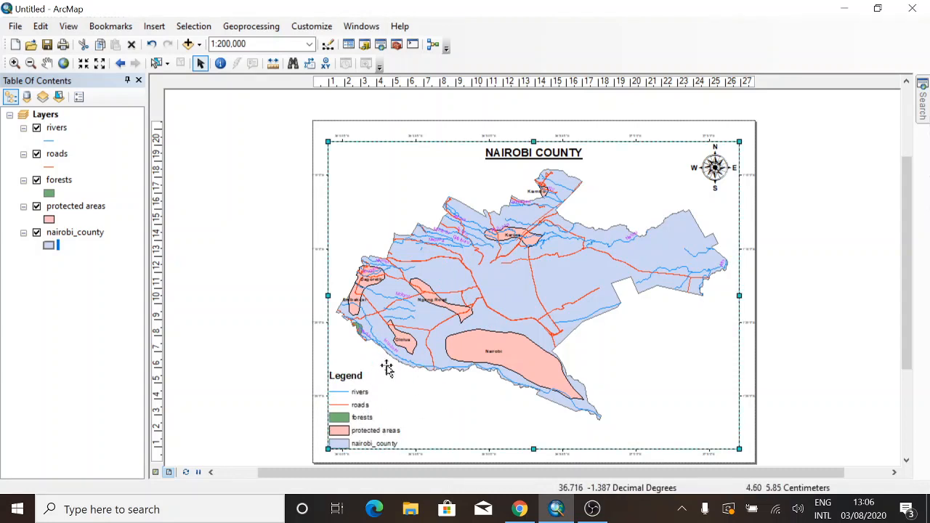
left_click(154, 26)
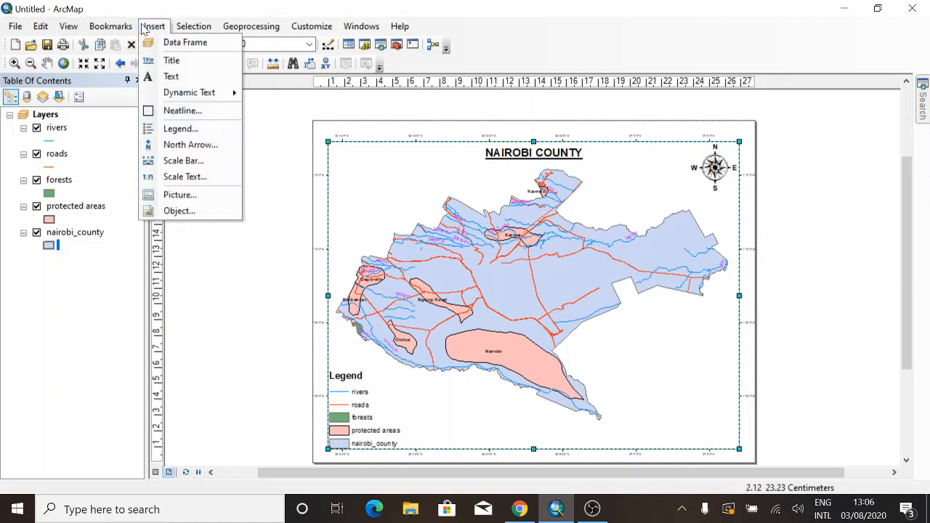
left_click(187, 161)
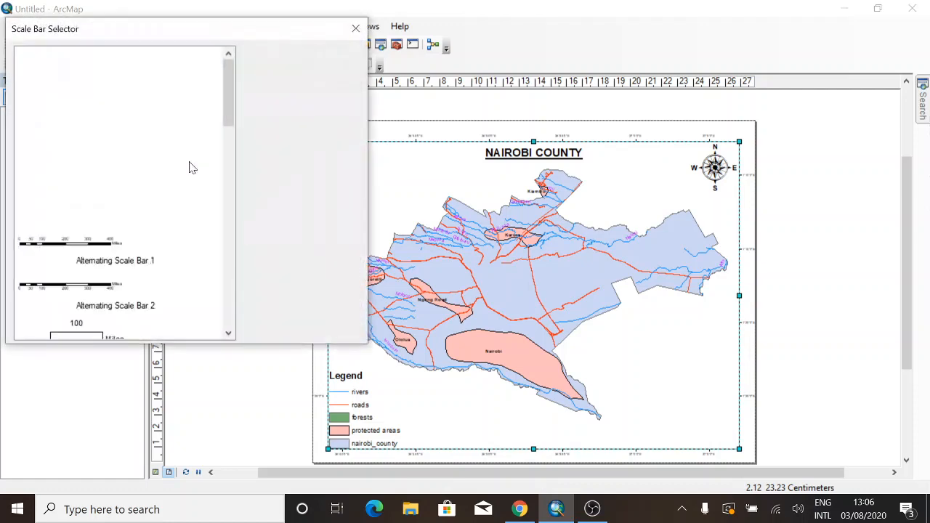
scroll(119, 134, "down", 3)
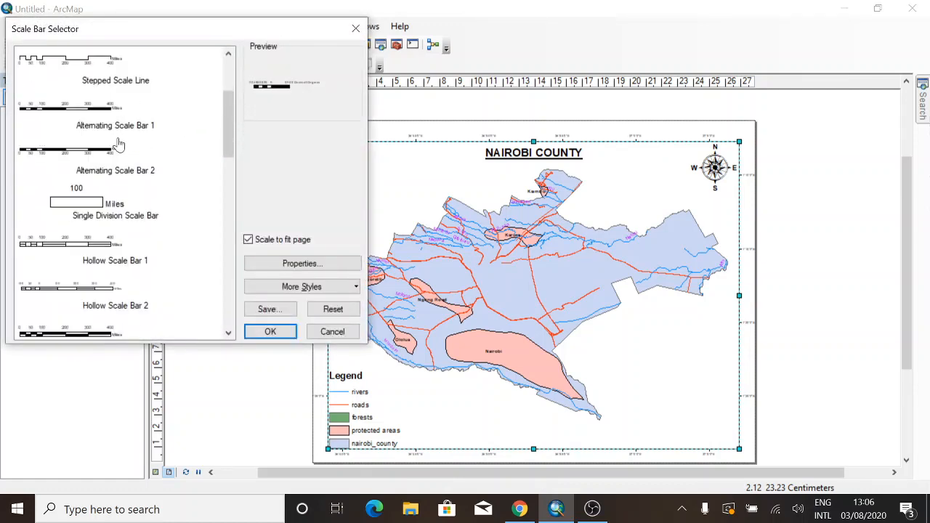
left_click(92, 111)
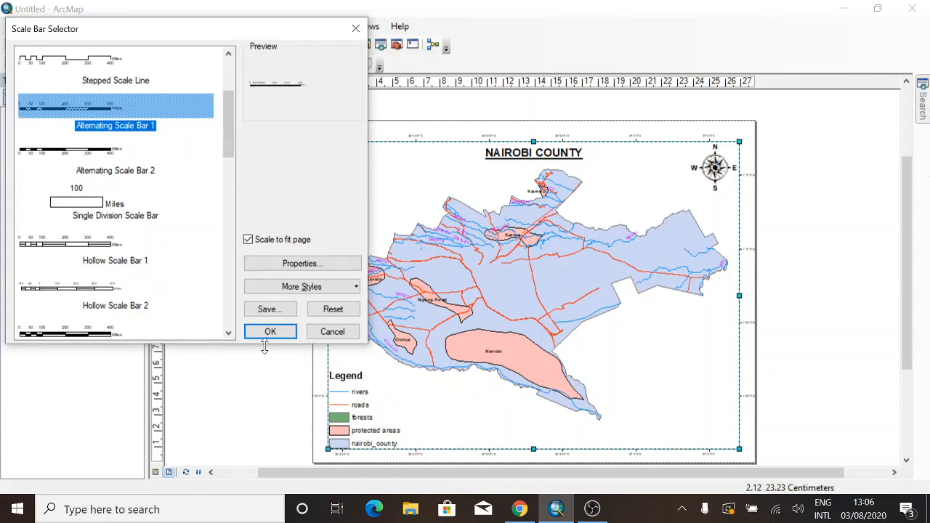
left_click(311, 263)
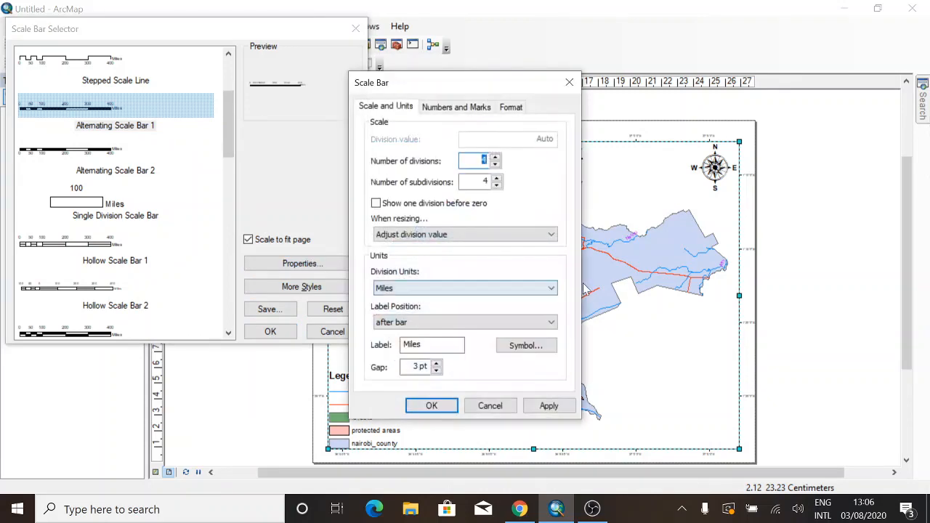
left_click(548, 289)
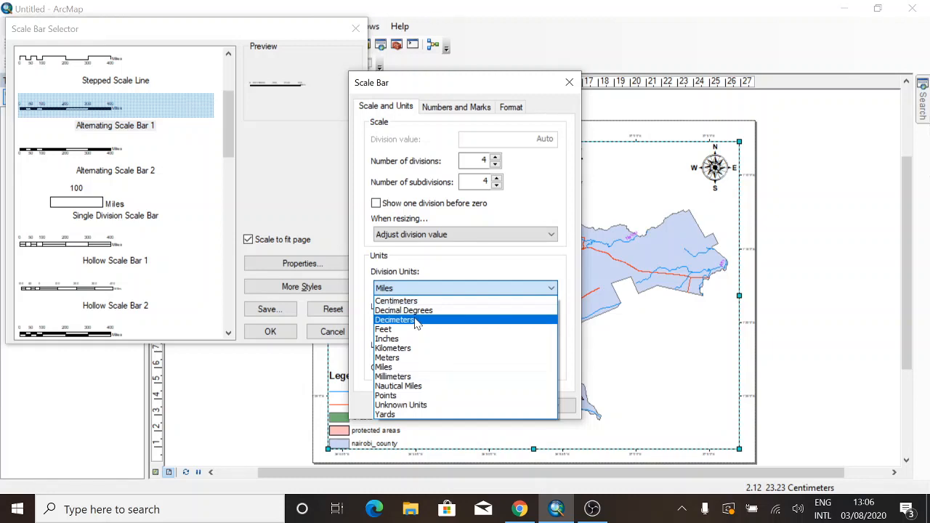
left_click(406, 348)
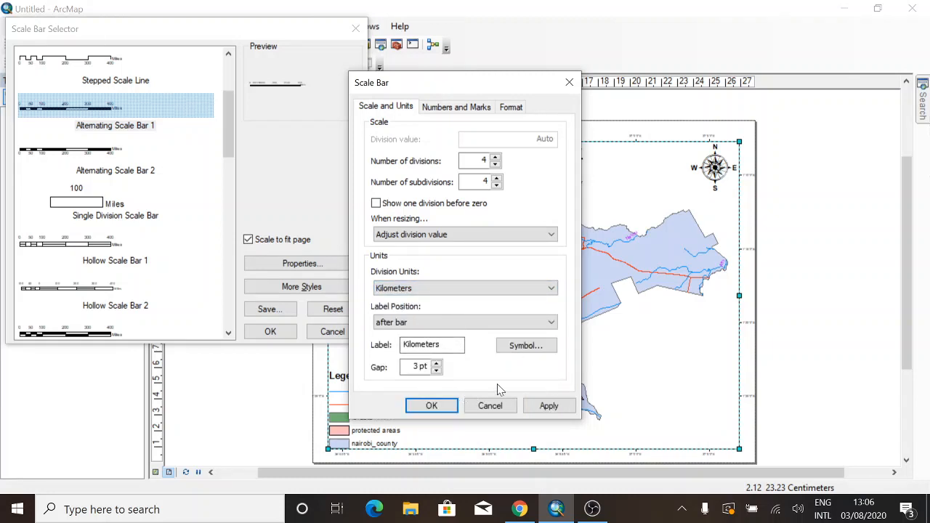
left_click(535, 406)
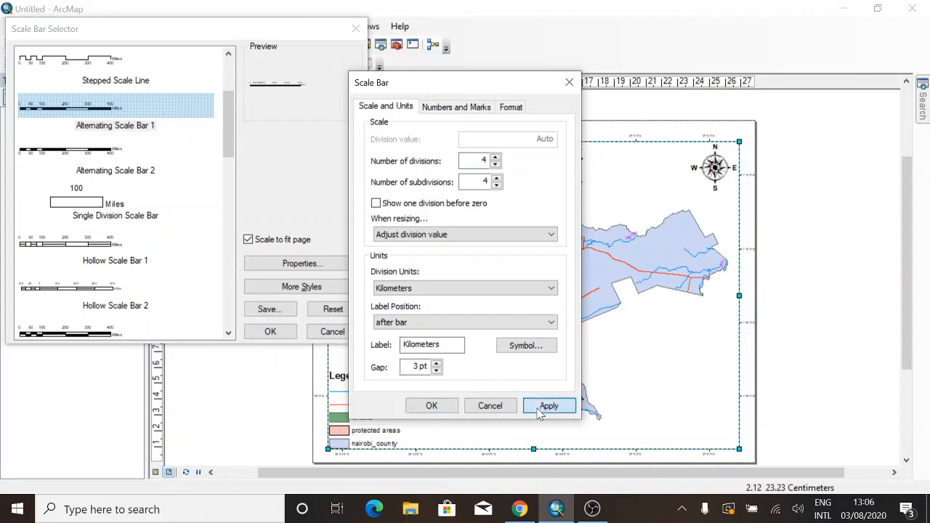
left_click(433, 408)
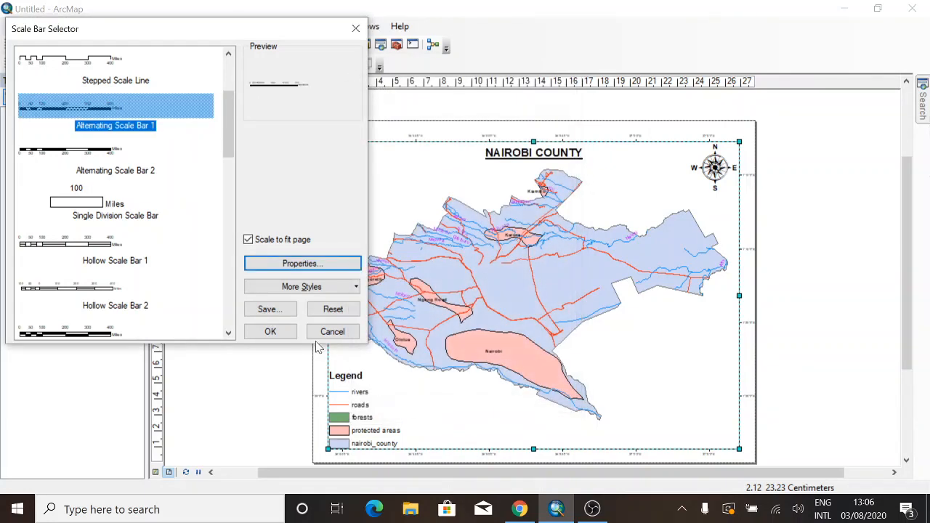
left_click(271, 331)
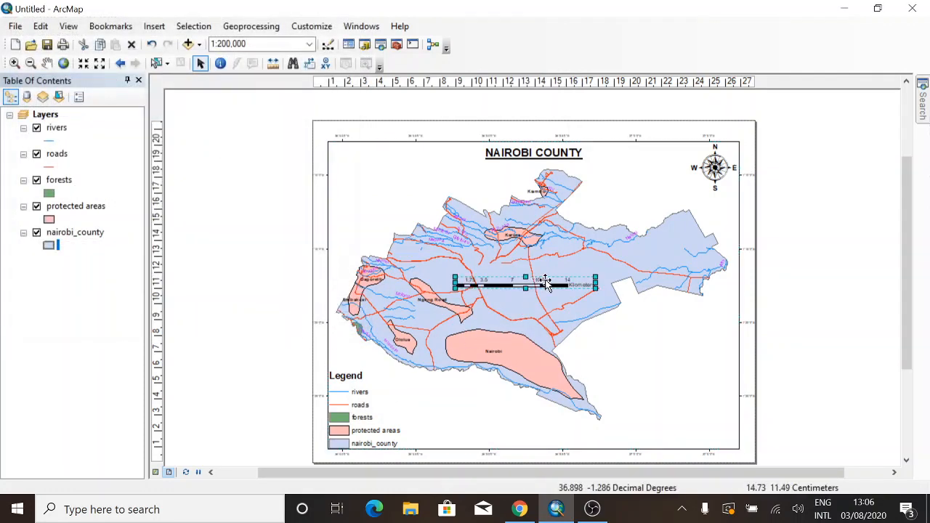
- Place the scale bar, slightly lengthened, below the county outline and beside the legend
left_click_drag(545, 284, 593, 448)
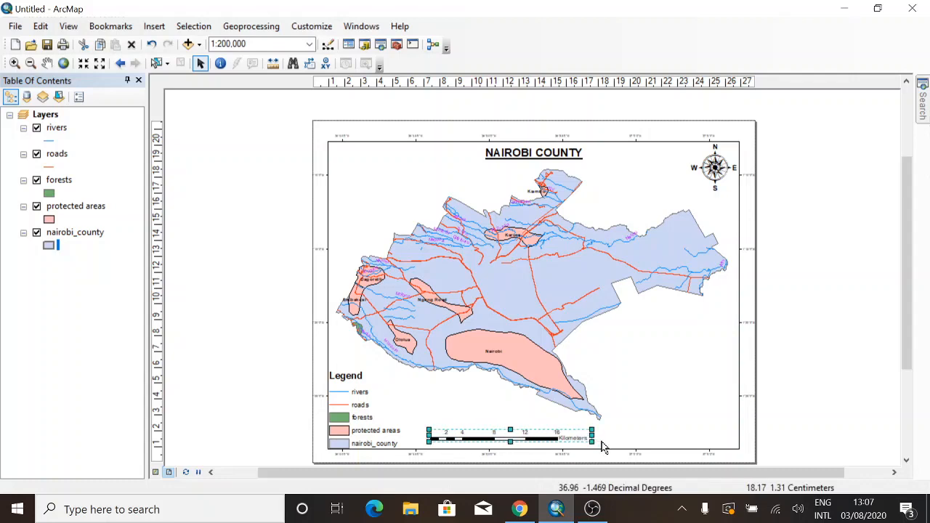
left_click(588, 442)
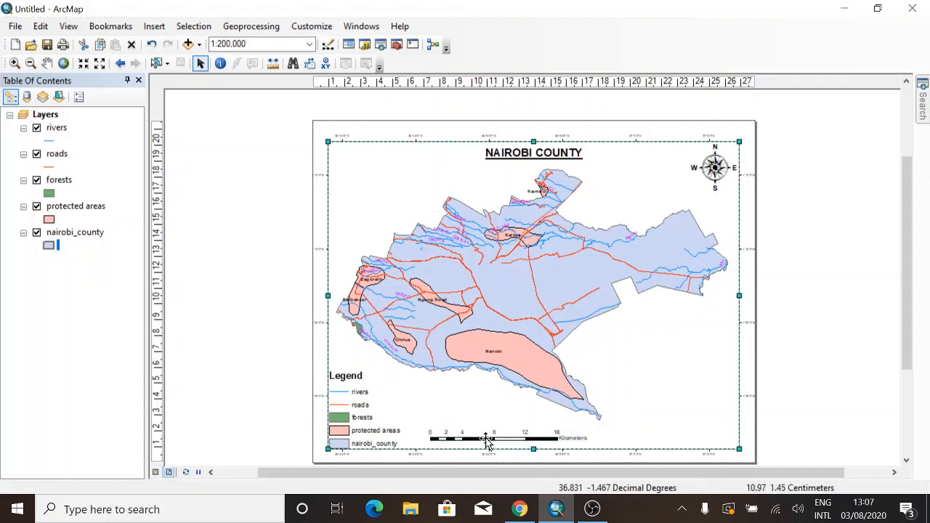
left_click_drag(487, 441, 500, 430)
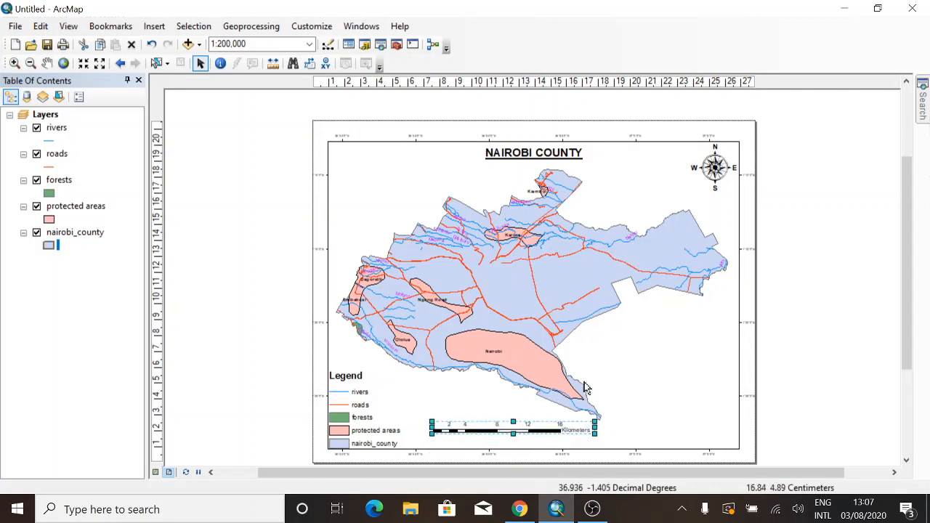
left_click(612, 359)
- Insert an Absolute Scale text and place it, slightly enlarged, centred beneath the scale bar
left_click(155, 27)
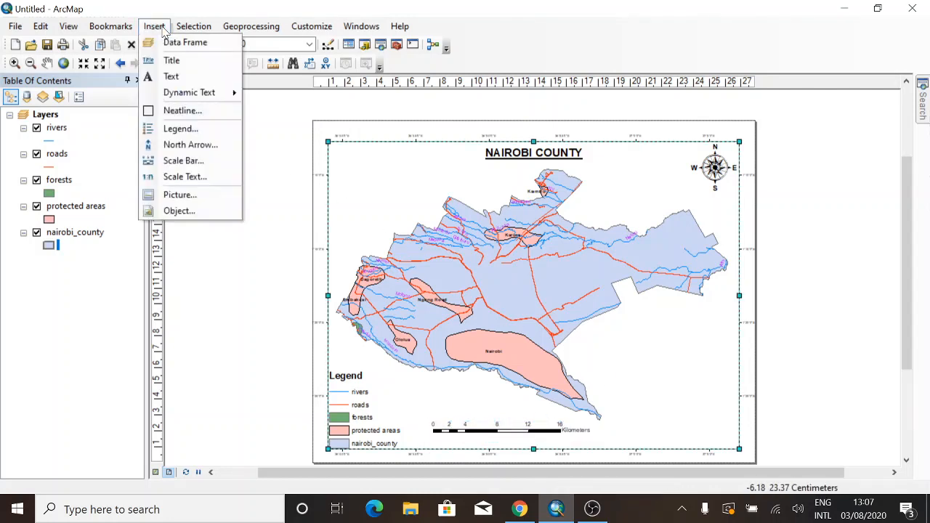
left_click(199, 182)
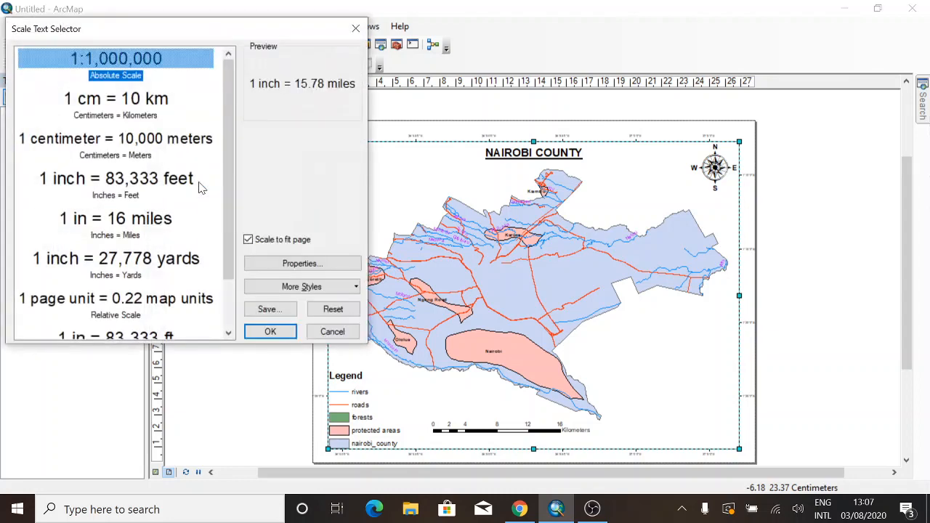
left_click(138, 56)
left_click(304, 264)
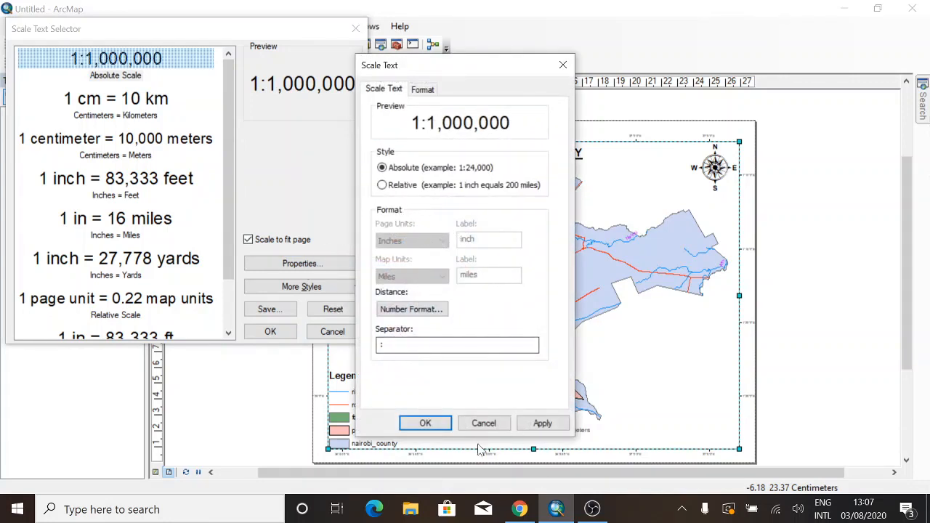
left_click(423, 423)
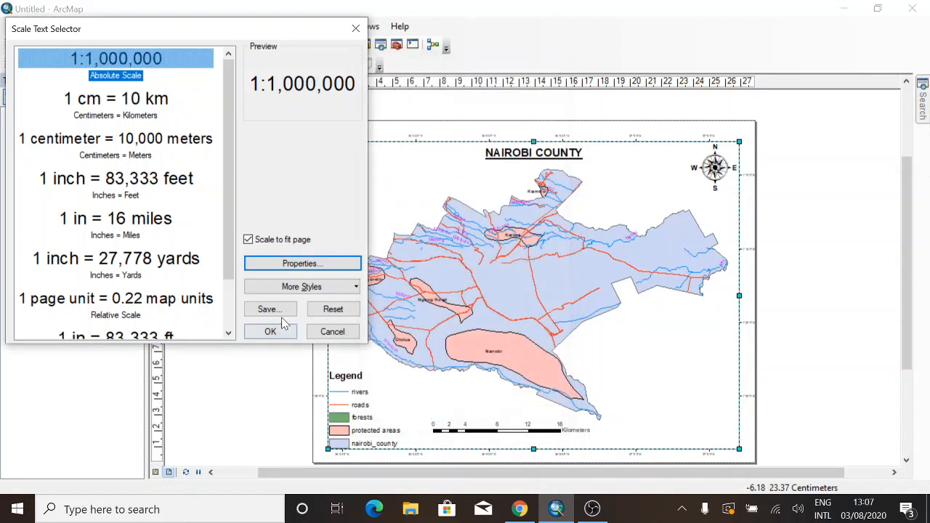
left_click(270, 332)
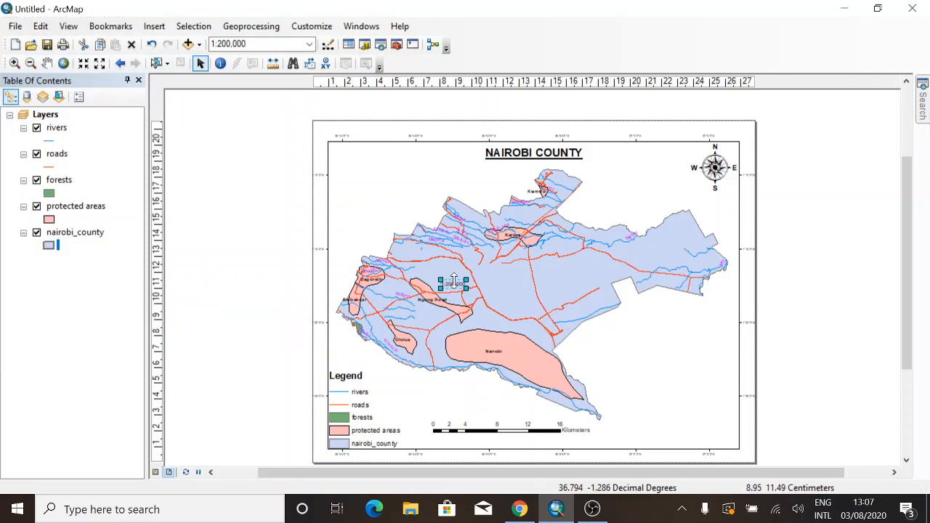
left_click_drag(453, 282, 498, 442)
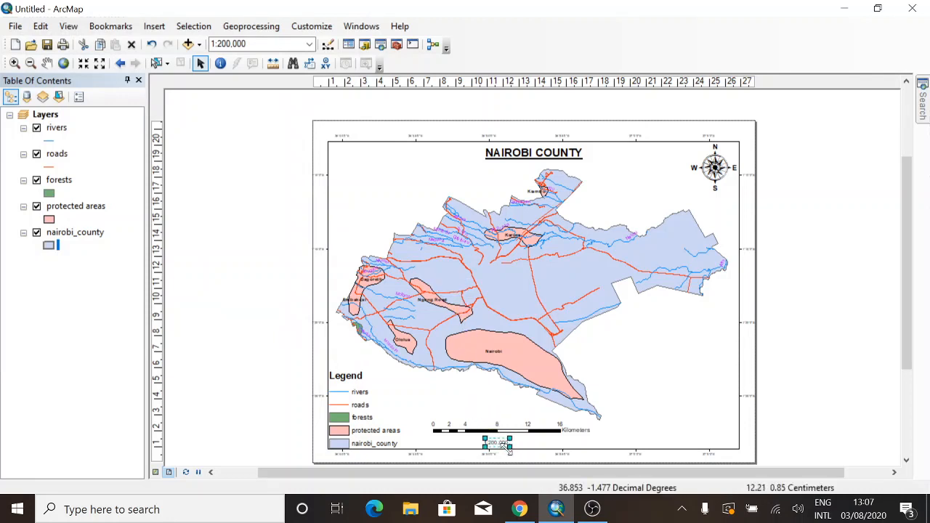
mouse_move(512, 446)
left_mouse_down()
mouse_move(516, 457)
mouse_move(503, 442)
left_mouse_up()
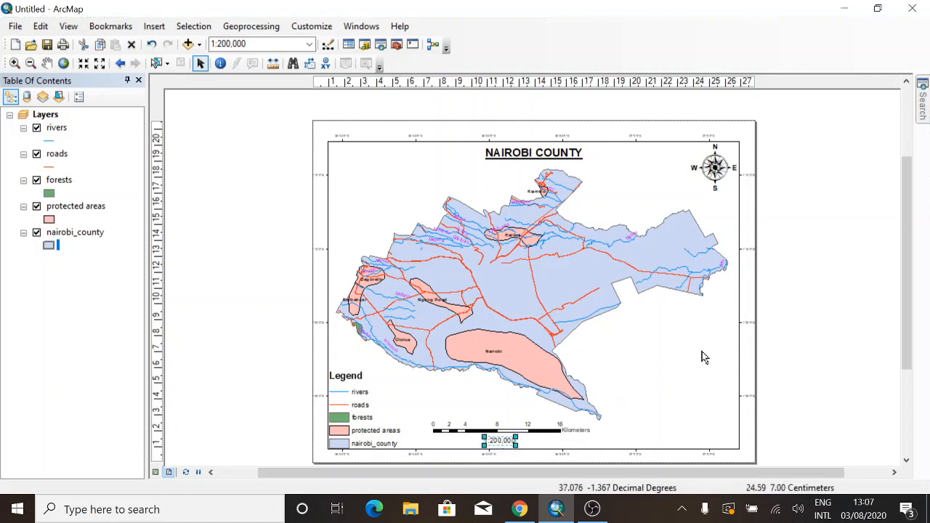
left_click(686, 368)
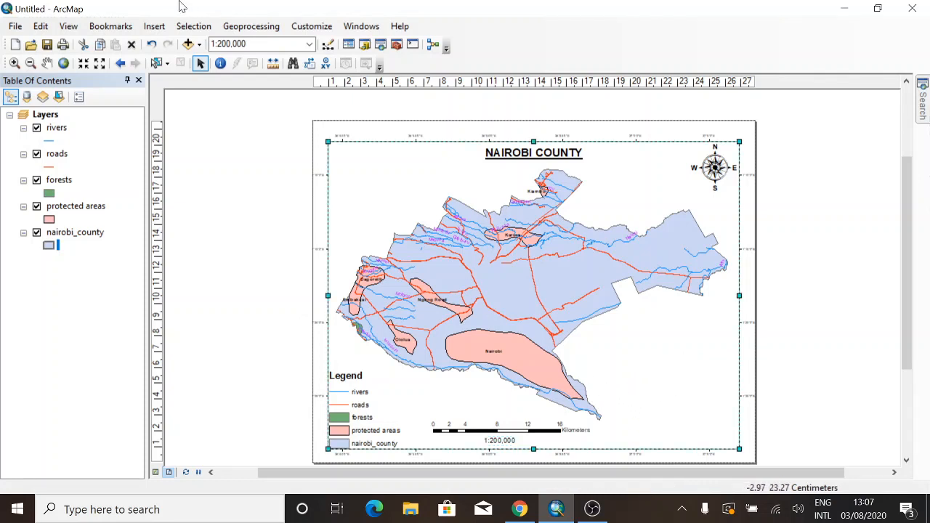
- Insert the Coordinate System dynamic text and place it in the lower-right corner of the map frame
left_click(150, 27)
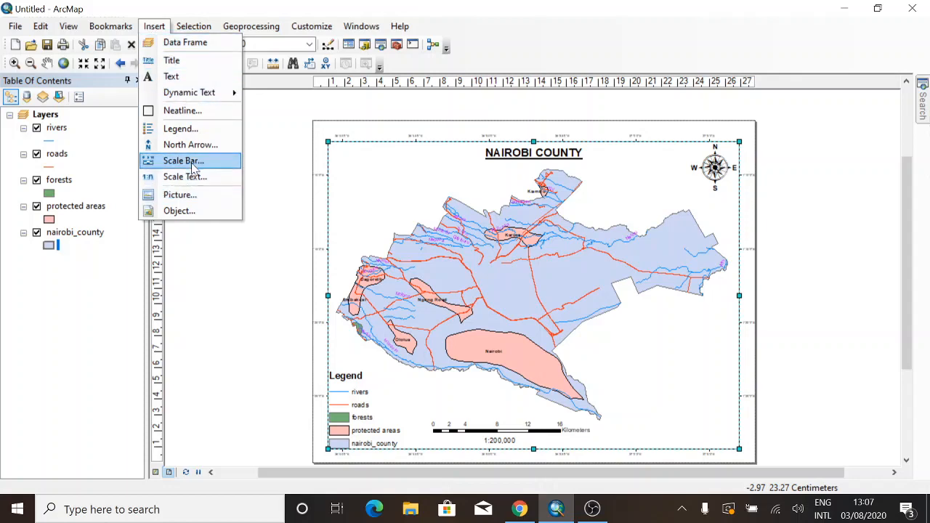
mouse_move(218, 93)
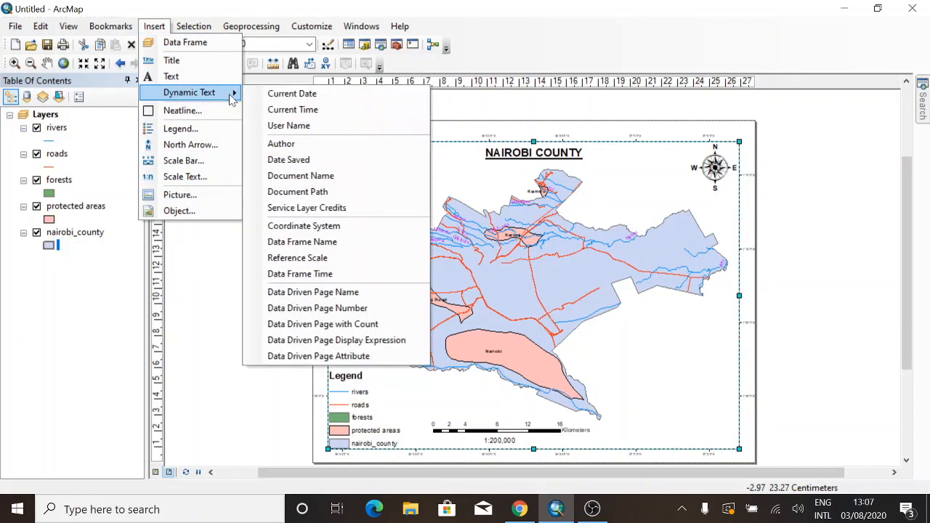
left_click(320, 226)
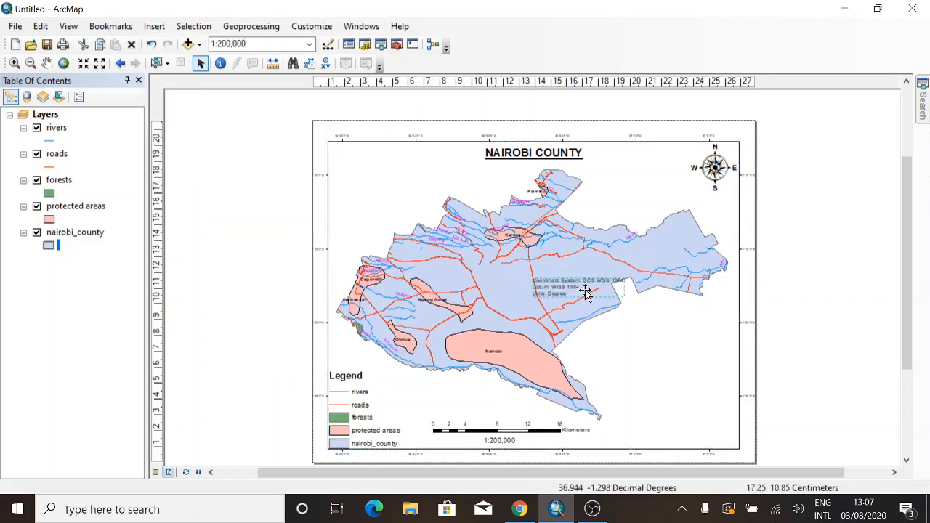
left_click_drag(585, 292, 697, 423)
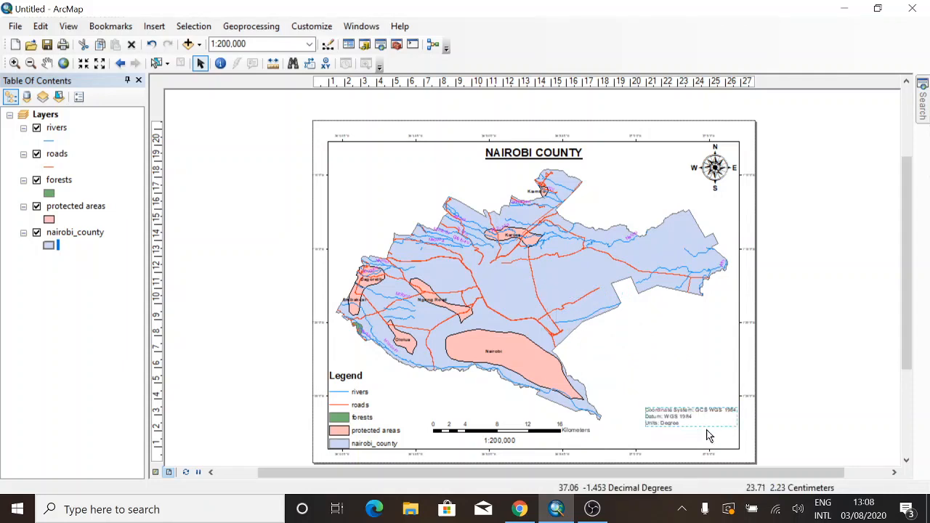
left_click(700, 423)
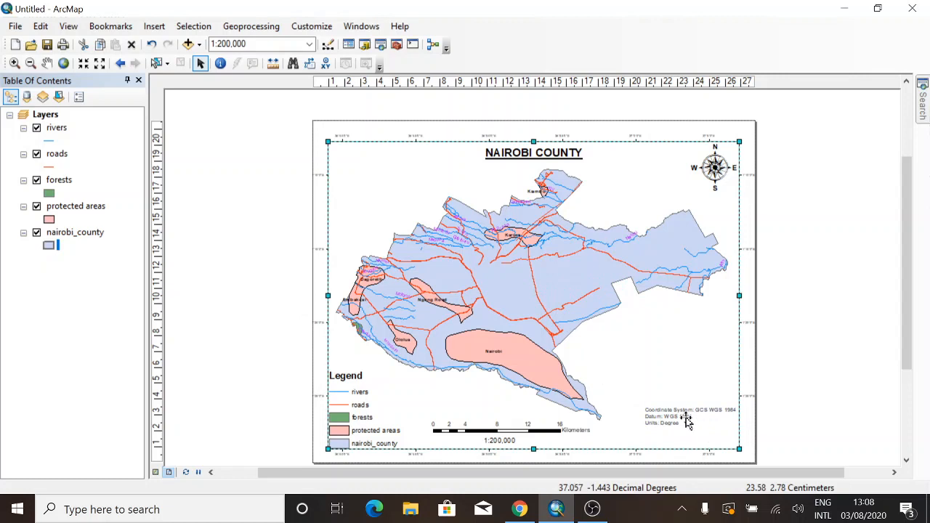
- Add a neatline around the selected map frame with a 10-point gap and a Circular Gradient background
left_click(154, 26)
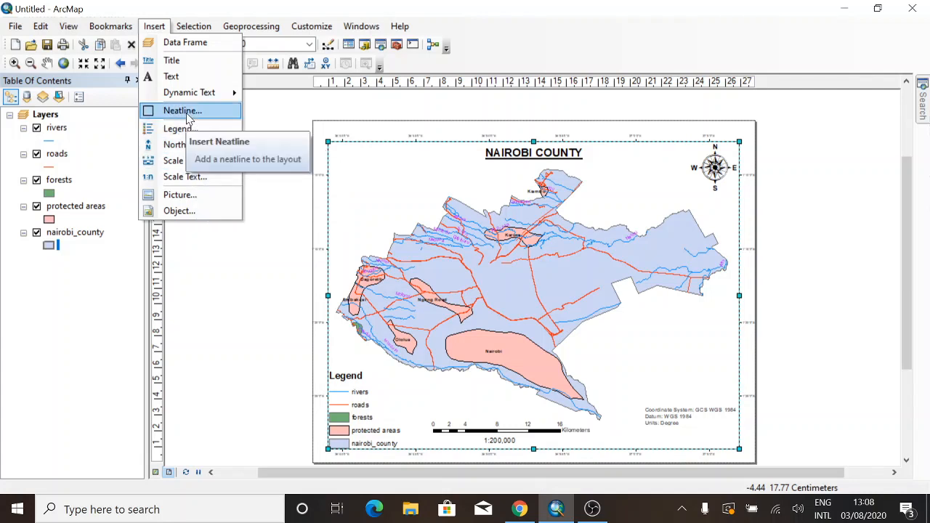
left_click(215, 118)
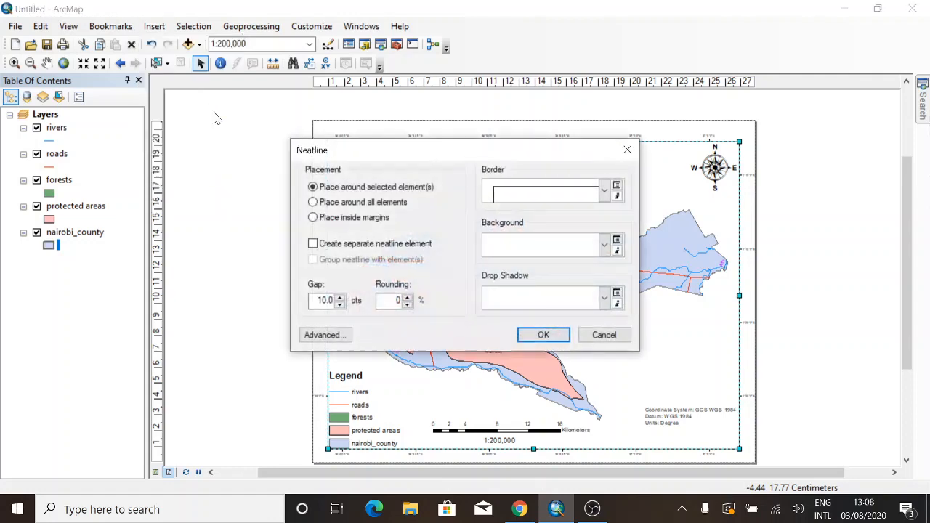
left_click(604, 245)
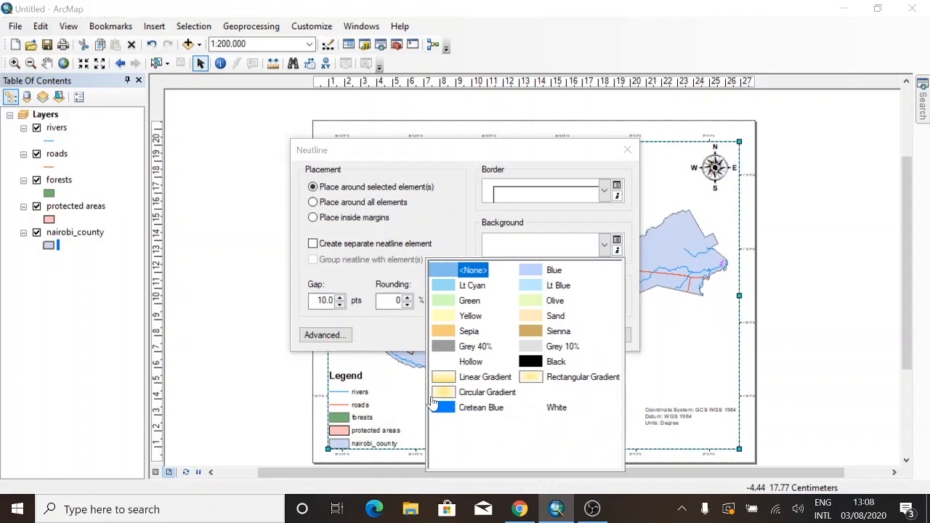
left_click(438, 395)
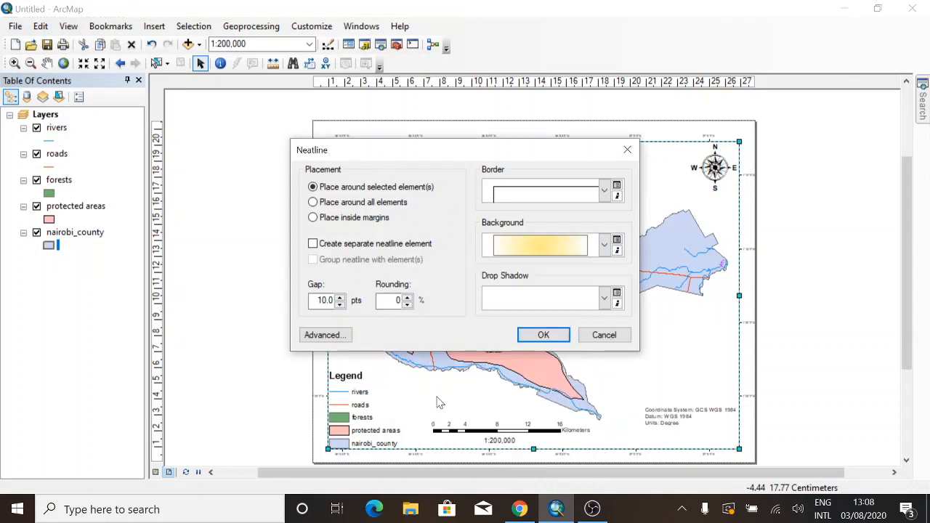
left_click(541, 334)
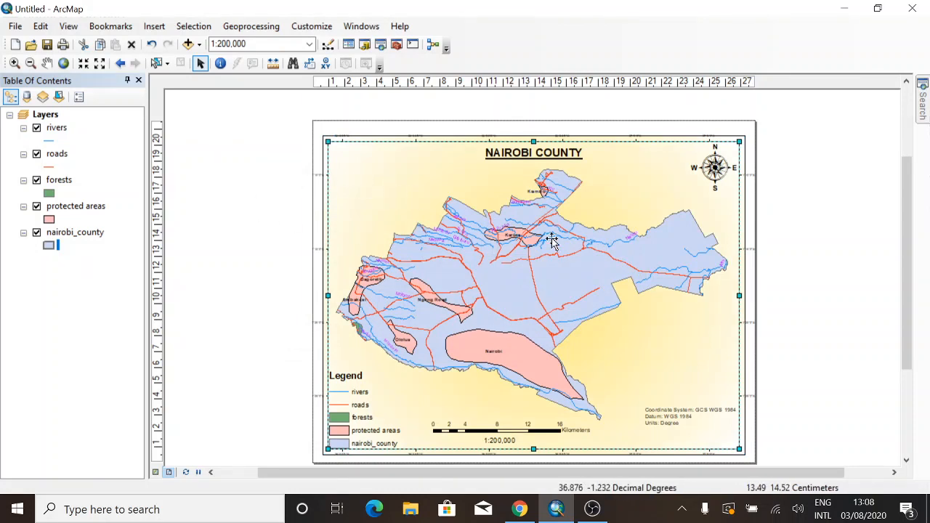
- Reopen the neatline settings for the selected map frame and set its border to none, keeping the gradient background
left_click(154, 27)
left_click(195, 110)
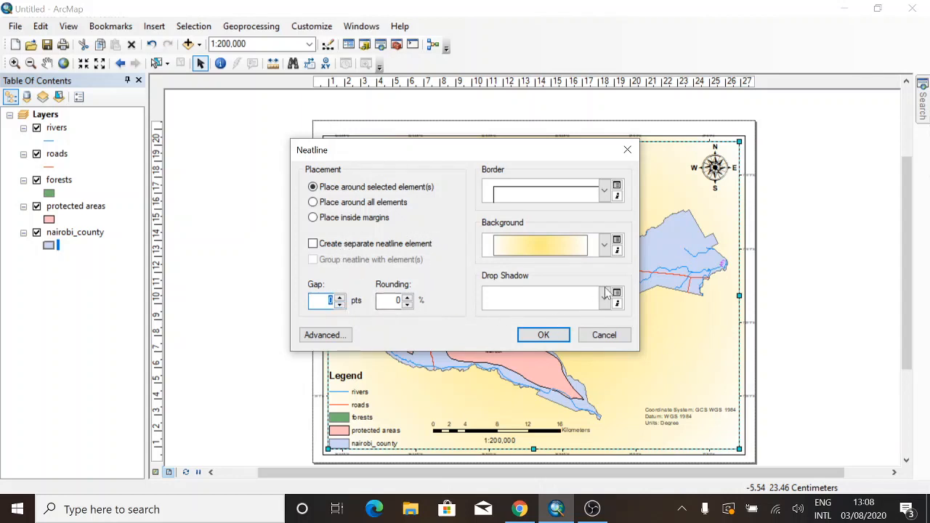
left_click(604, 247)
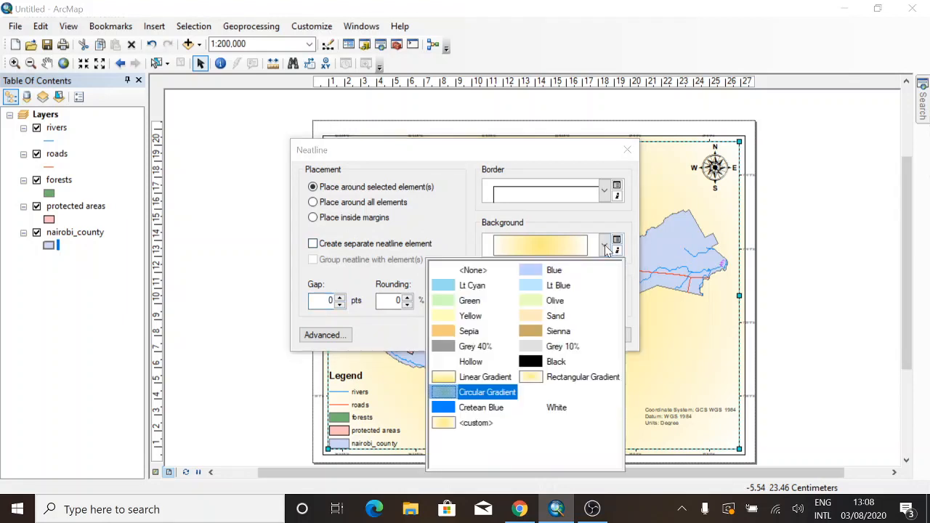
left_click(606, 249)
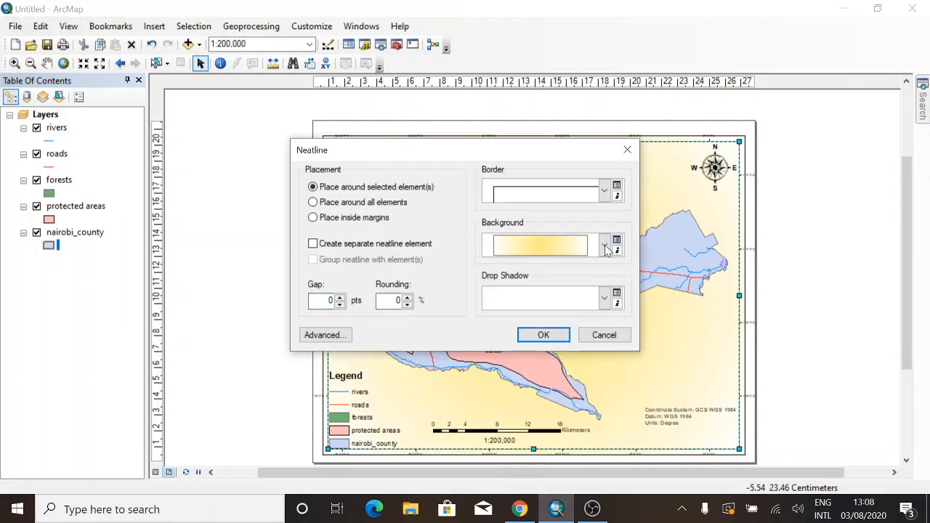
left_click(605, 191)
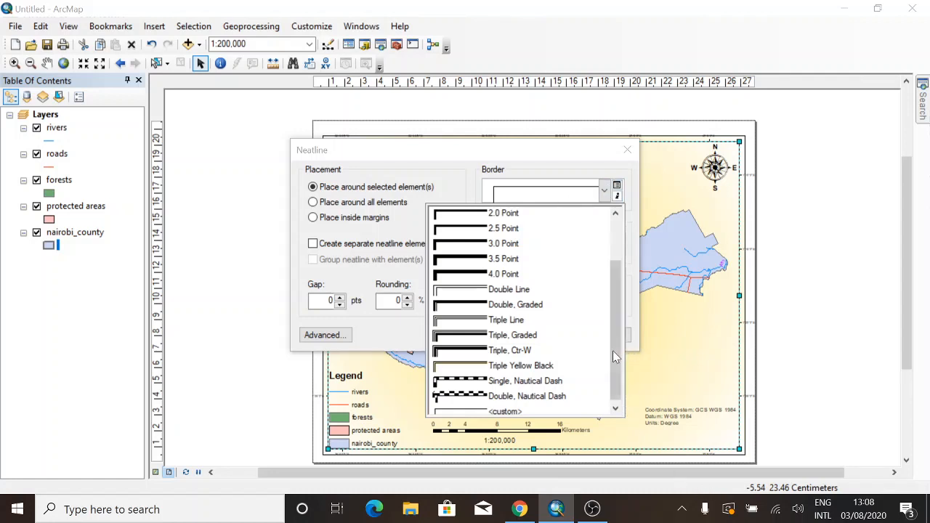
left_click_drag(618, 282, 618, 231)
left_click(436, 214)
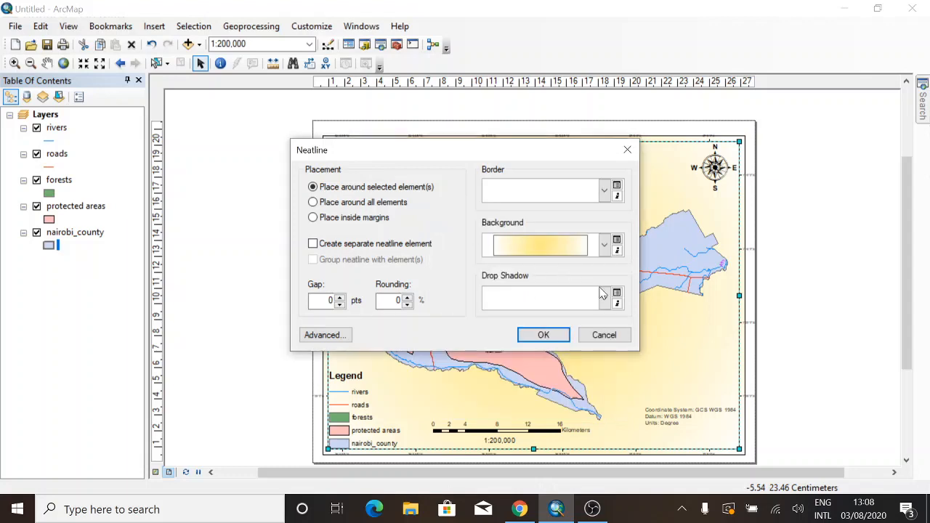
left_click(550, 333)
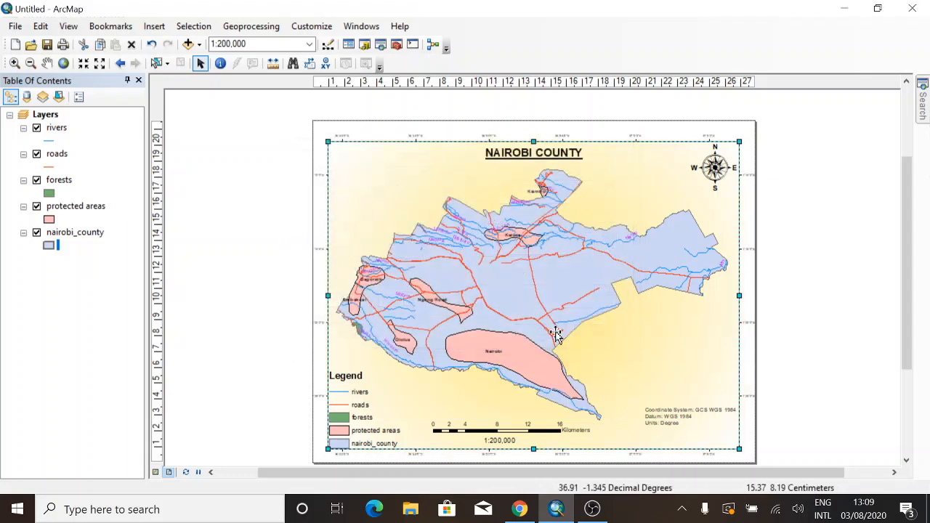
left_click(792, 220)
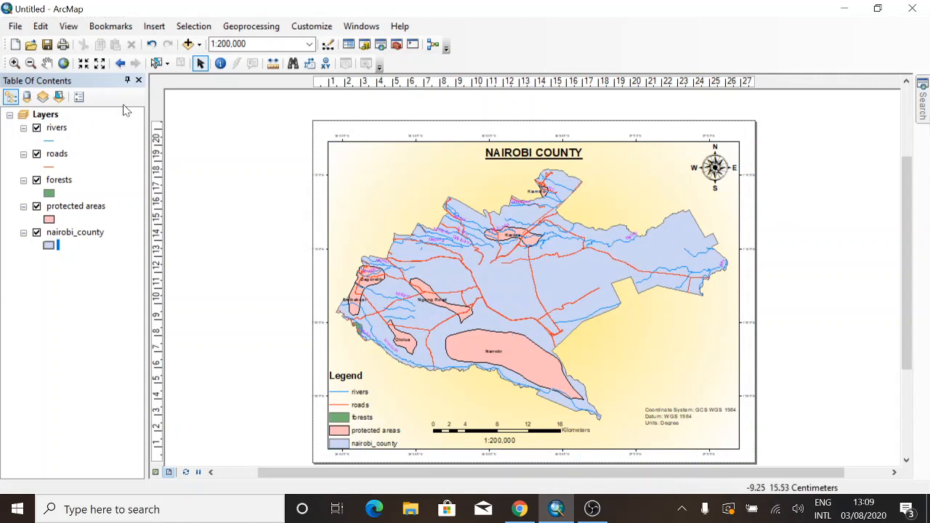
- Extend the map frame's upper edge slightly upward and nudge the legend just inside the frame's lower-left corner
left_click(600, 183)
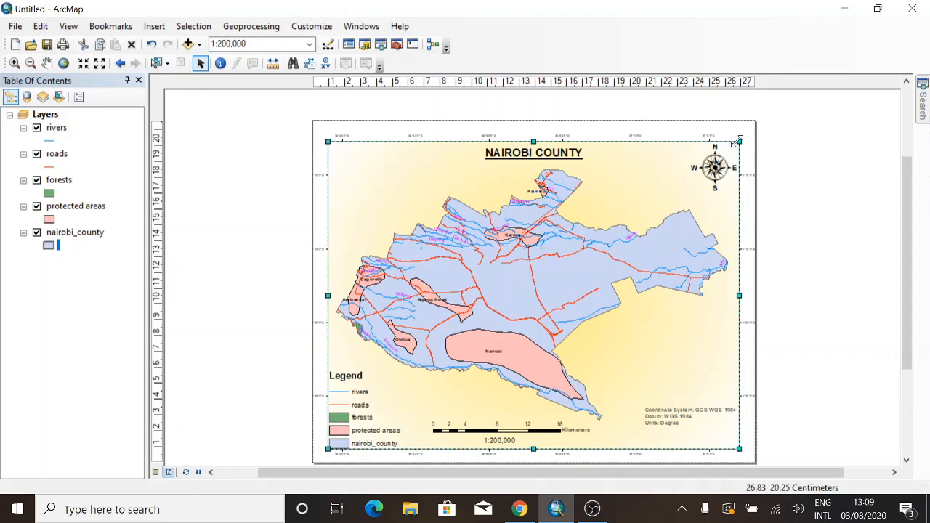
left_click_drag(737, 141, 737, 136)
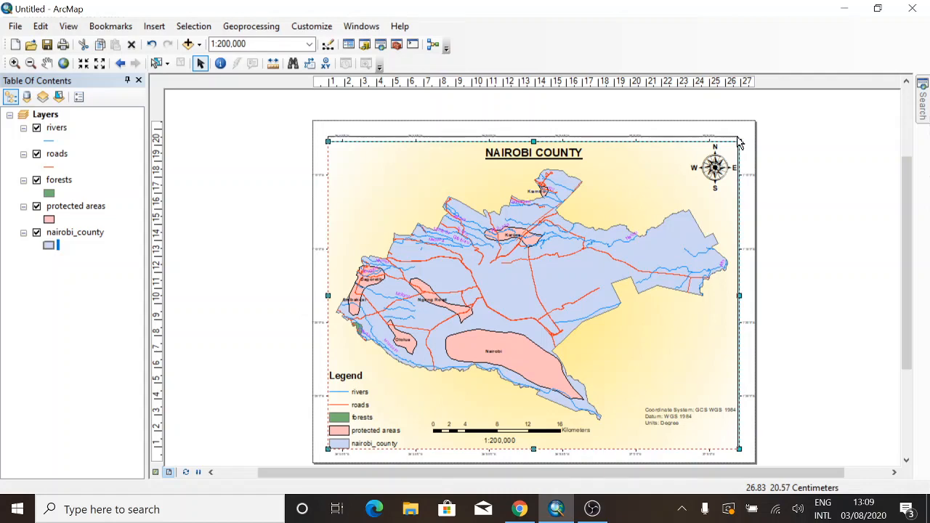
left_click_drag(738, 142, 738, 138)
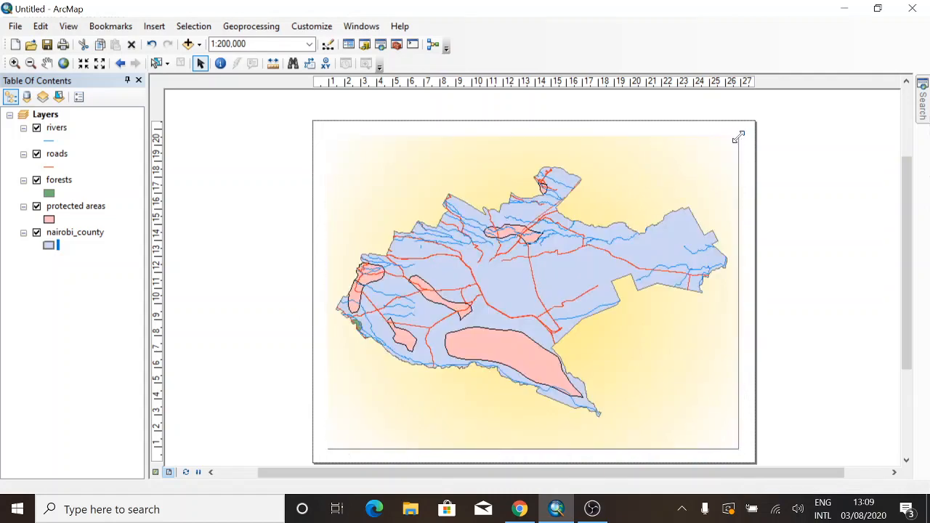
left_click(803, 195)
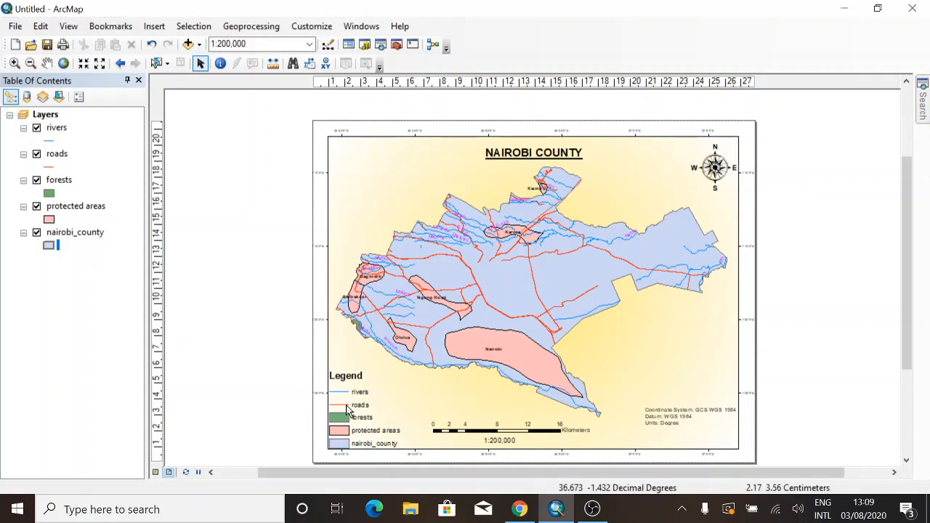
mouse_move(347, 411)
left_mouse_down()
mouse_move(353, 401)
mouse_move(349, 409)
left_mouse_up()
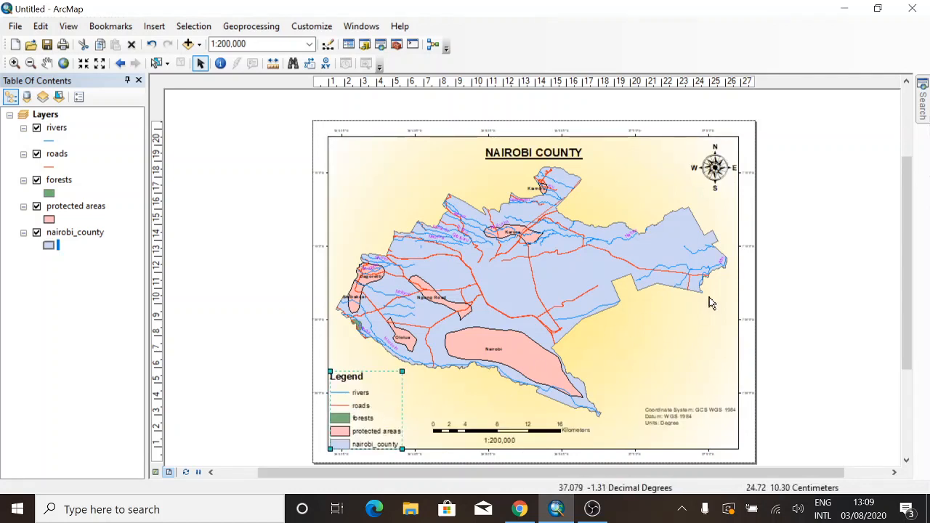
left_click(809, 300)
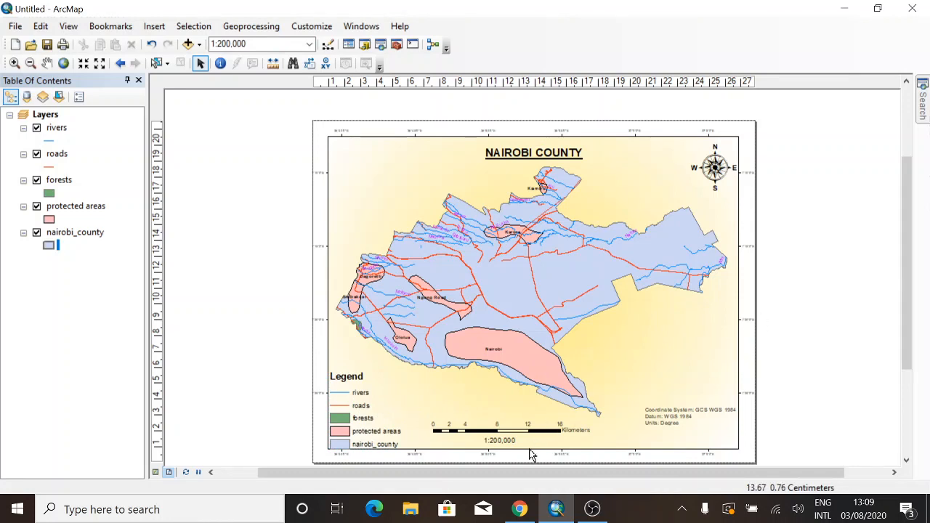
- Insert the Author dynamic text and move it to the empty area southeast of the county outline
left_click(154, 28)
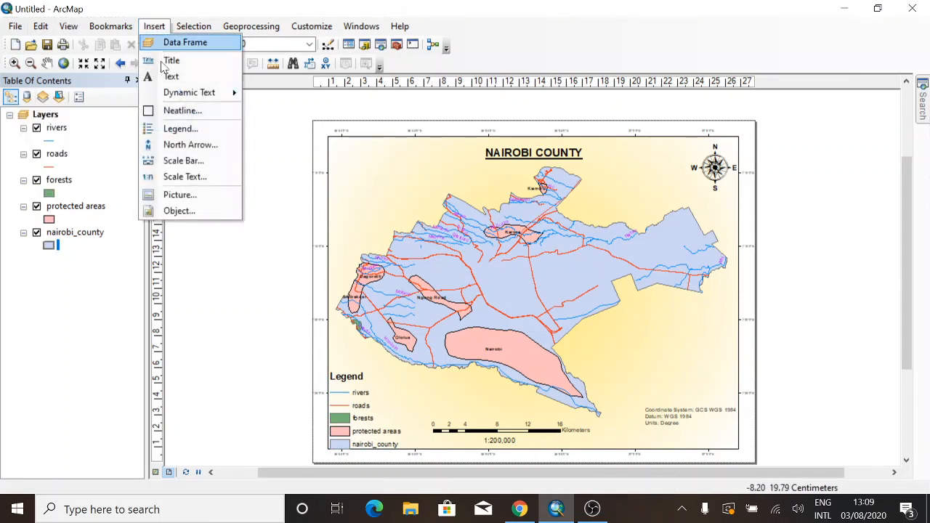
mouse_move(205, 98)
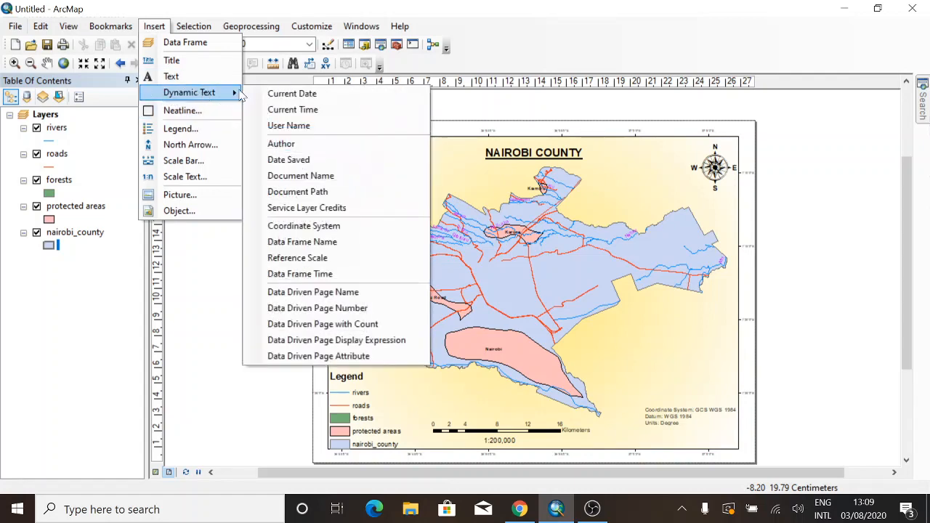
left_click(312, 143)
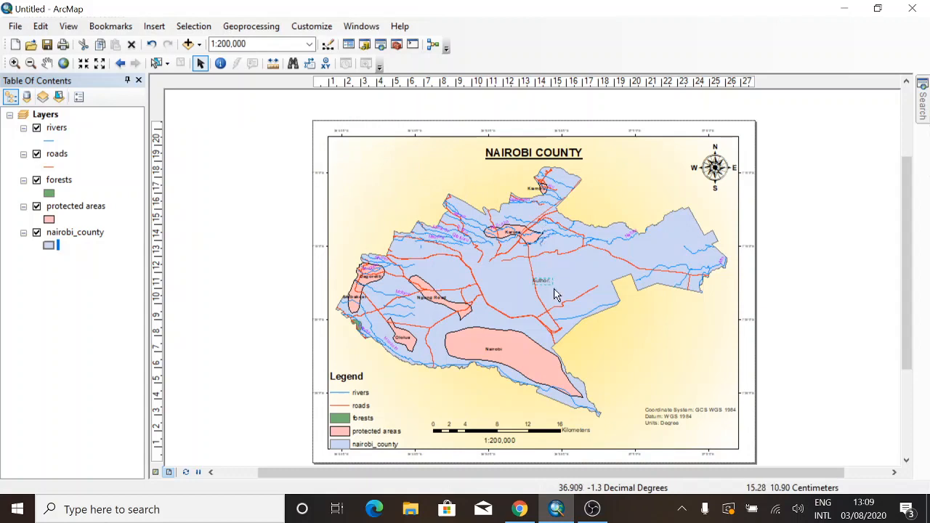
left_click_drag(540, 281, 637, 334)
- Replace the author text's content with "By" followed by the map author's first name
right_click(641, 336)
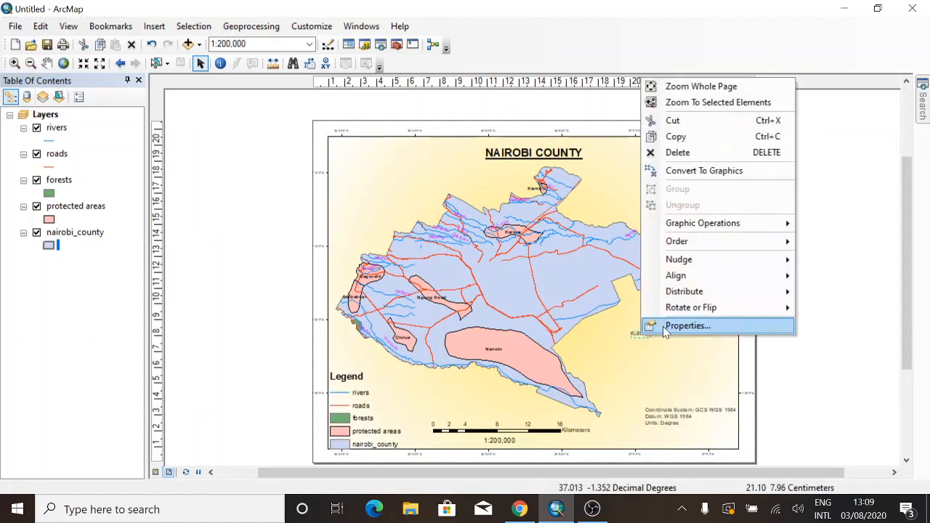
left_click(686, 326)
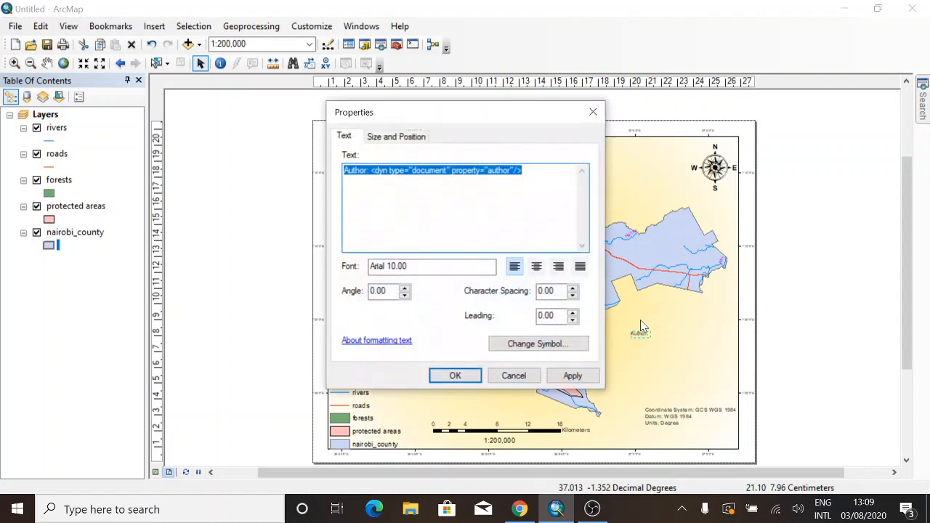
type("Dennis")
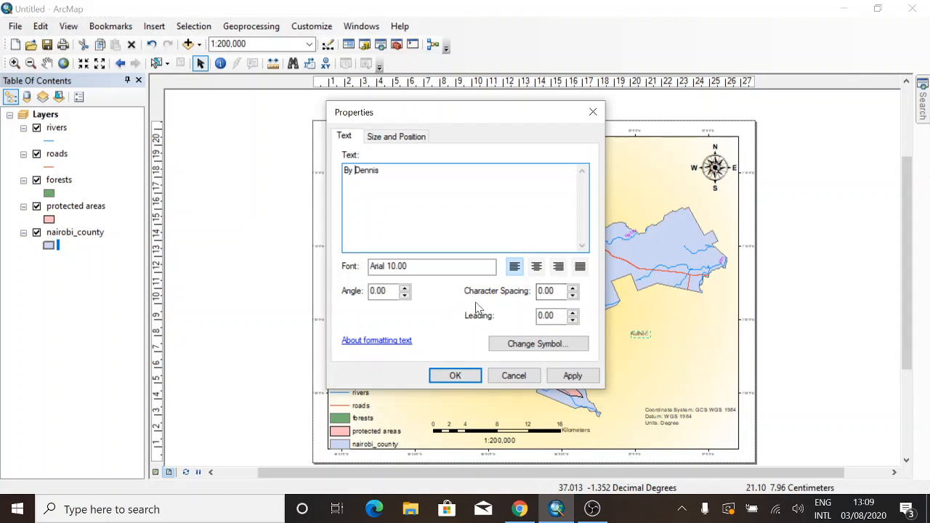
- Make the author text bold at size 10 and place it in the map frame's lower-right corner, beneath the coordinate system note
left_click(560, 354)
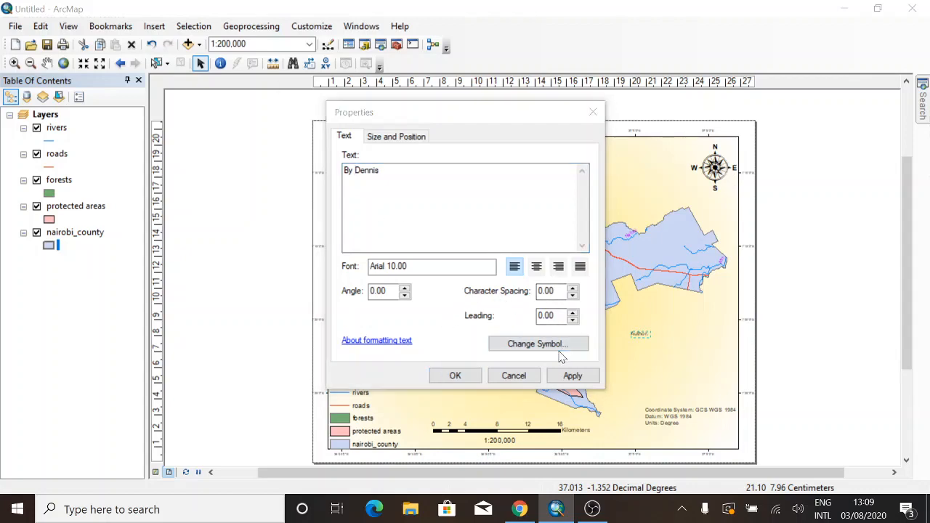
left_click(591, 270)
left_click(611, 245)
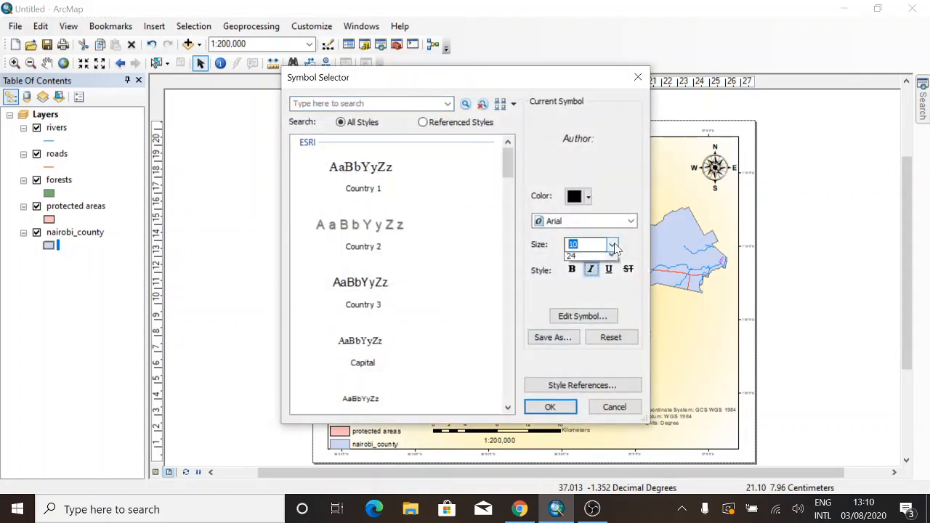
left_click(572, 278)
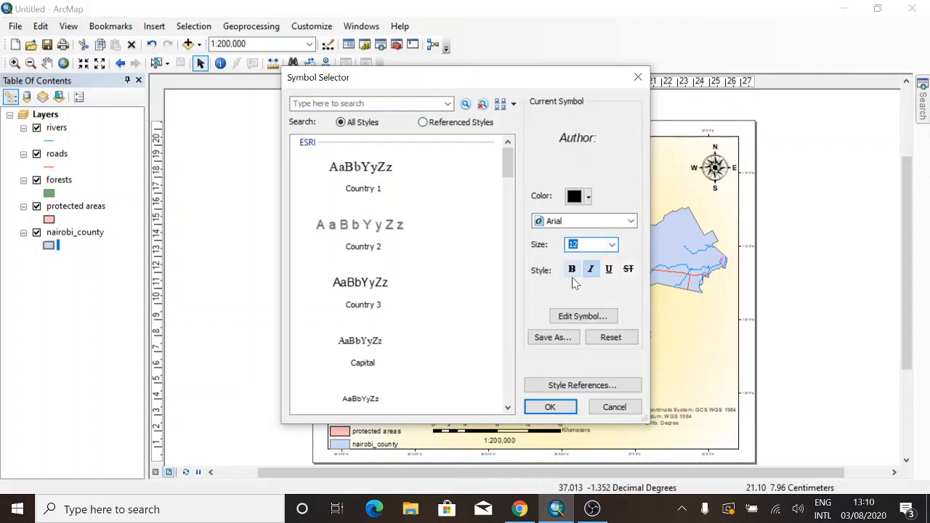
left_click(572, 270)
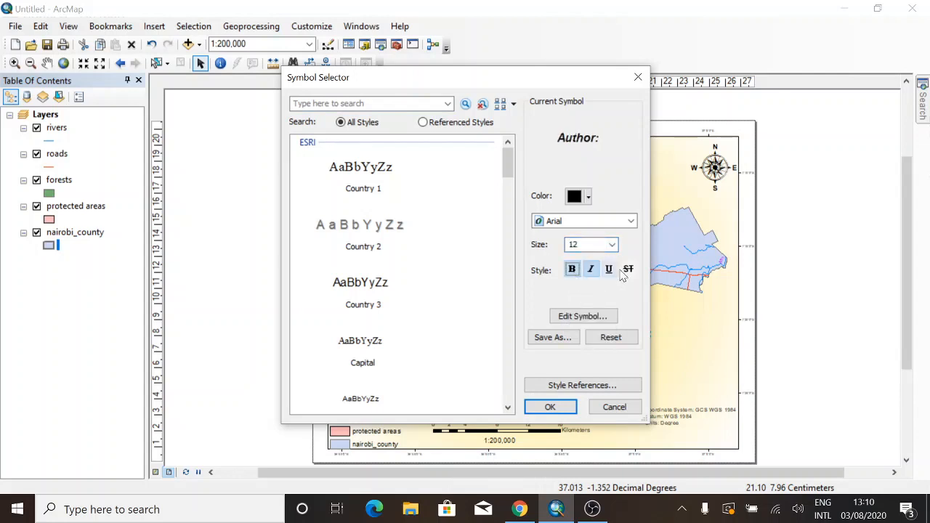
left_click(611, 244)
left_click(611, 259)
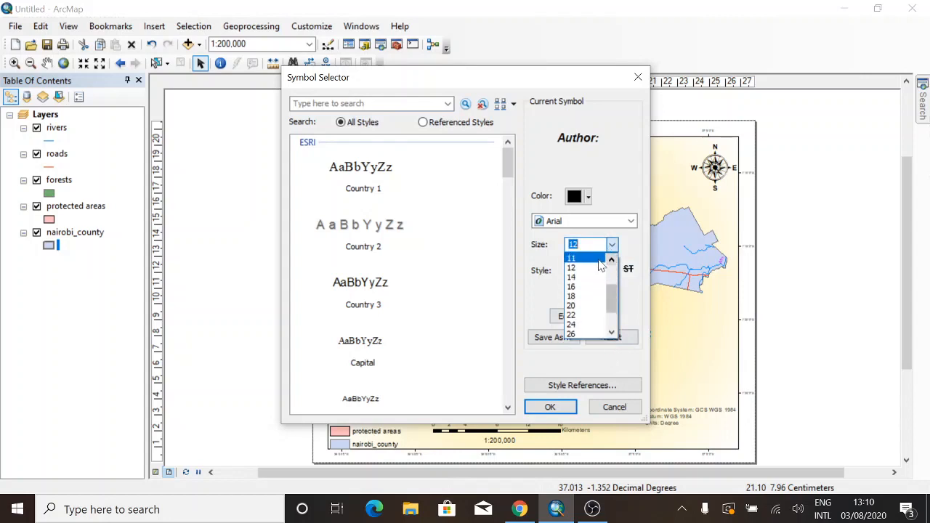
left_click(611, 260)
left_click(594, 258)
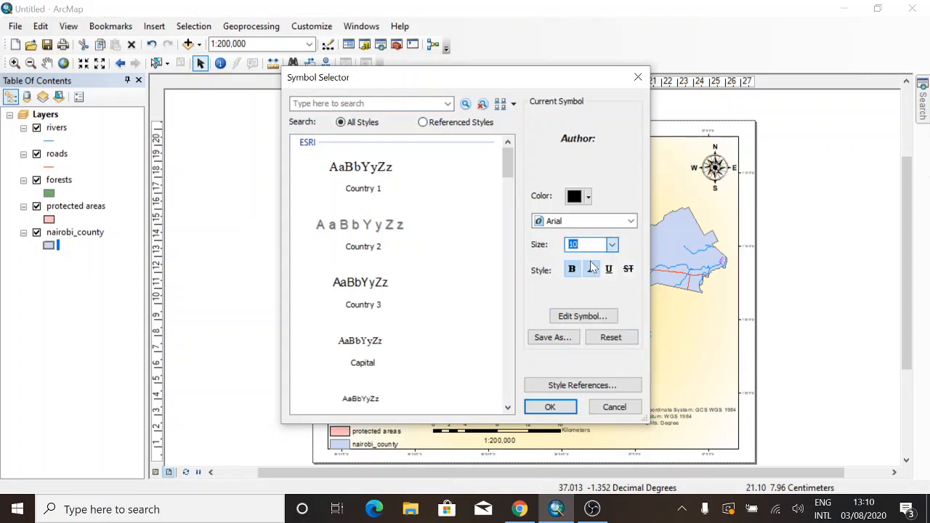
left_click(565, 414)
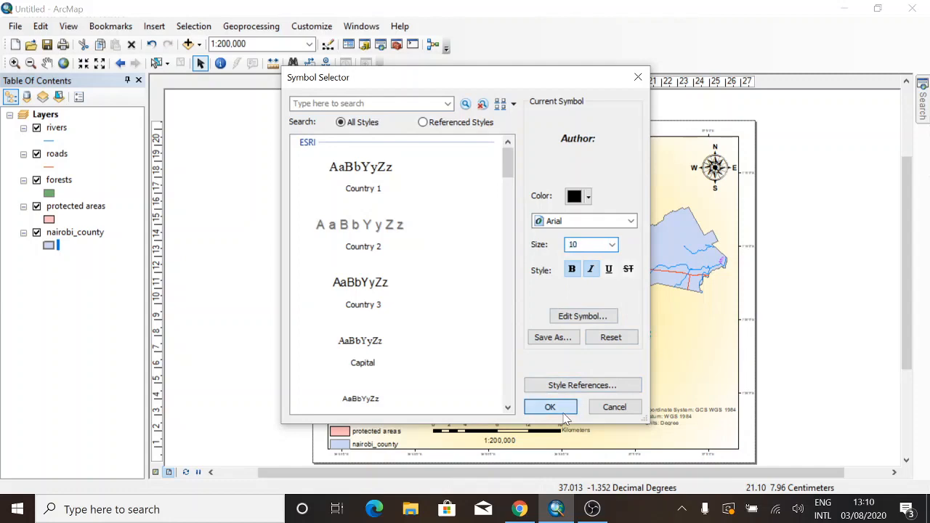
left_click(563, 381)
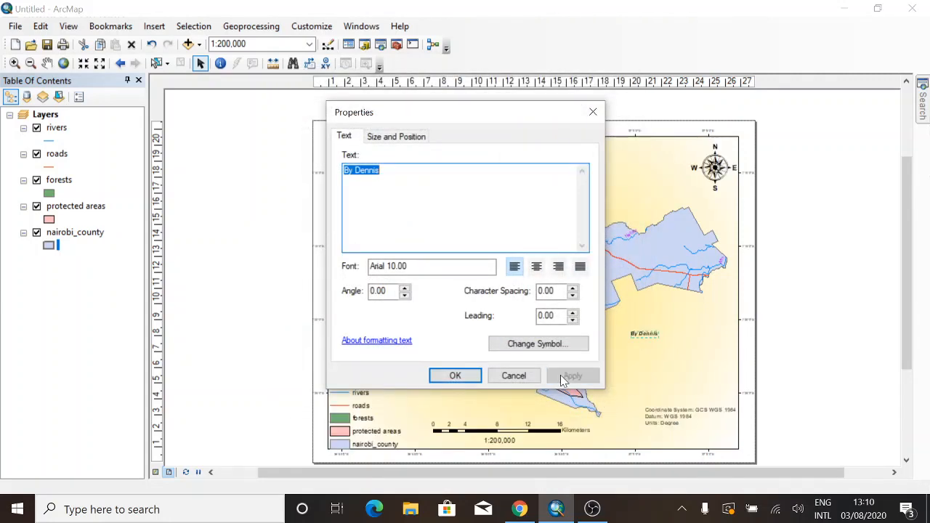
left_click(453, 375)
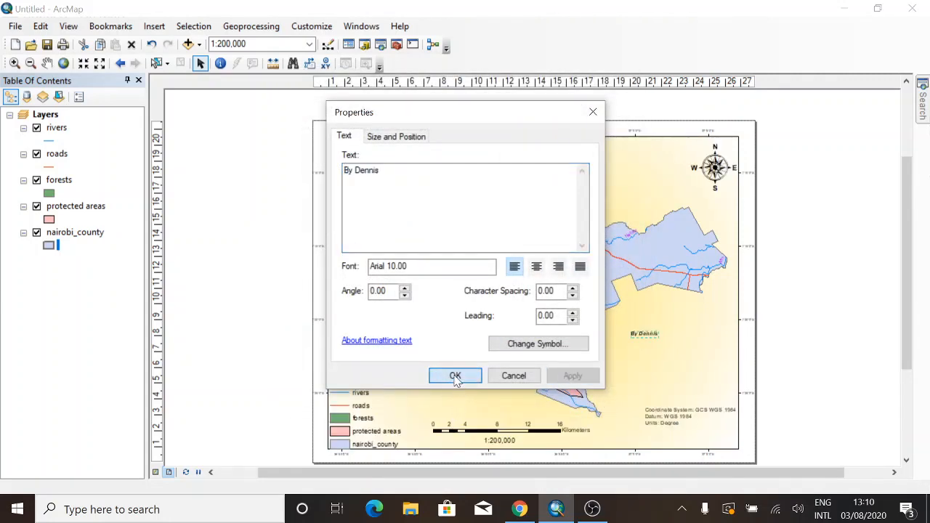
left_click_drag(658, 332, 730, 442)
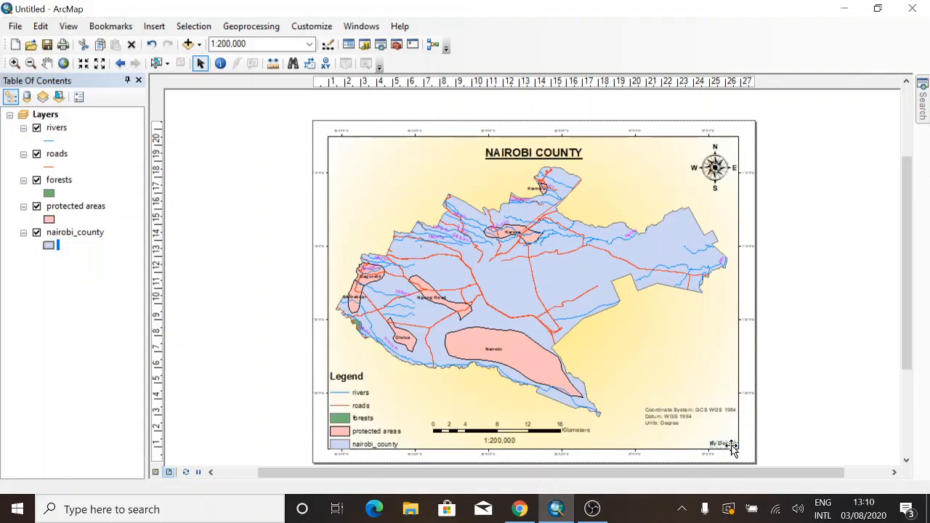
left_click(795, 371)
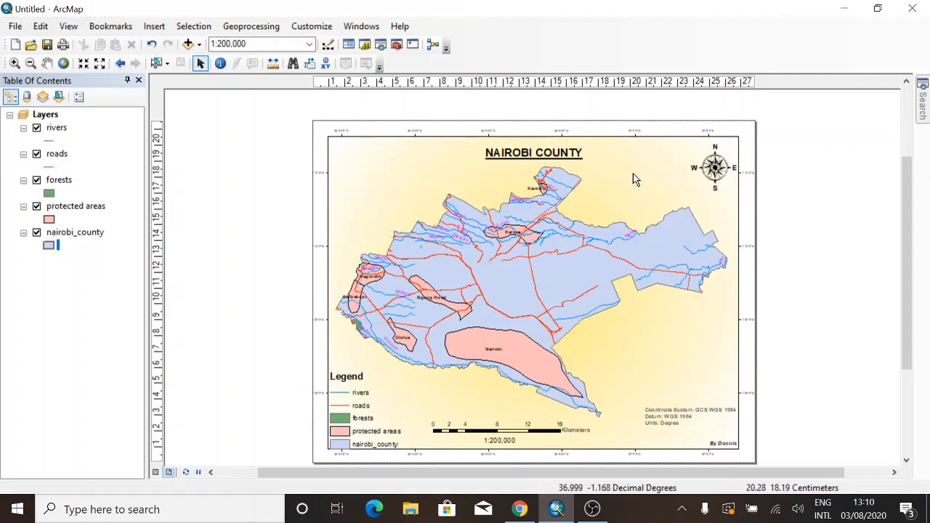
- Check the map in data view, return to layout view and close the floating Layout toolbar
left_click(155, 471)
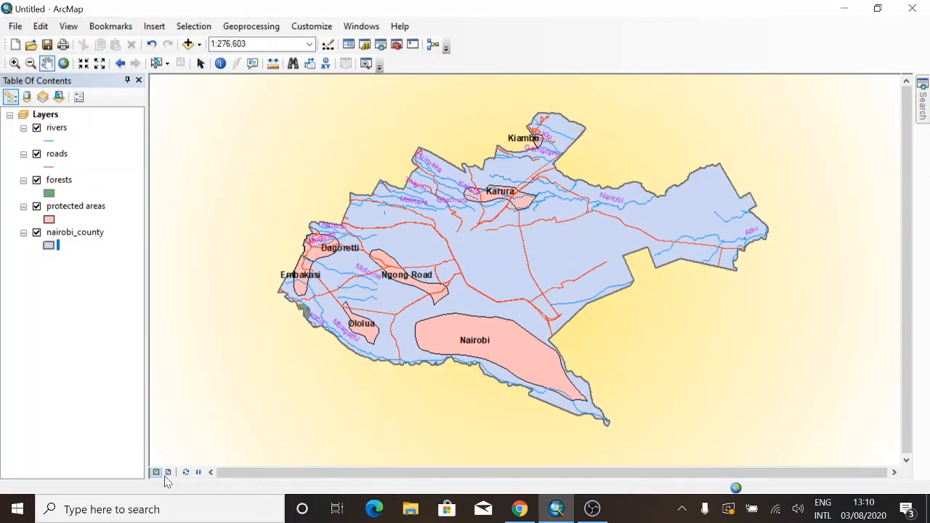
left_click(170, 474)
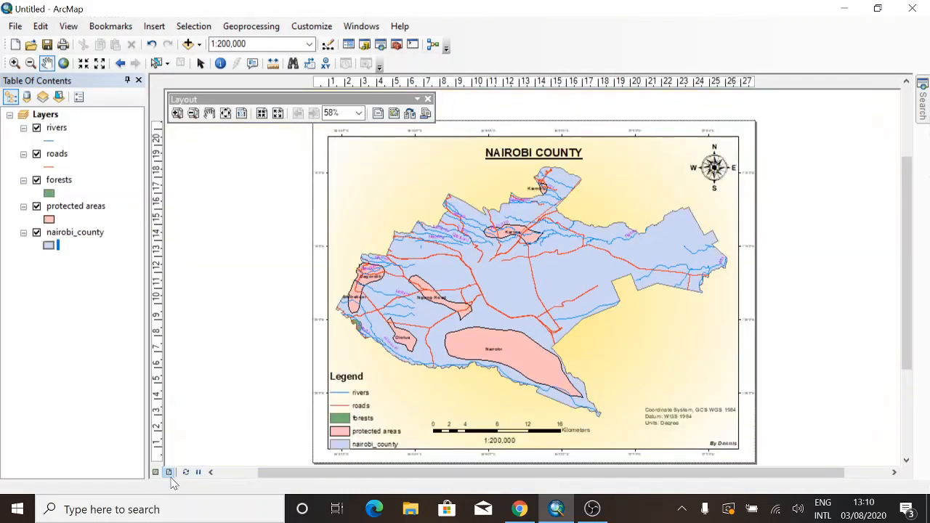
left_click(430, 99)
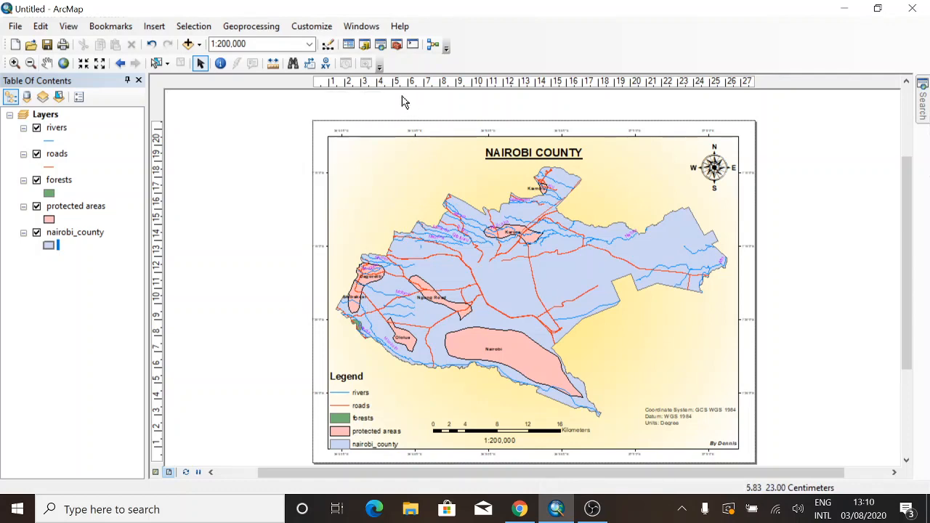
- Export the map layout as a PDF named nairobi at 300 dpi into the ArcGIS folder
left_click(16, 26)
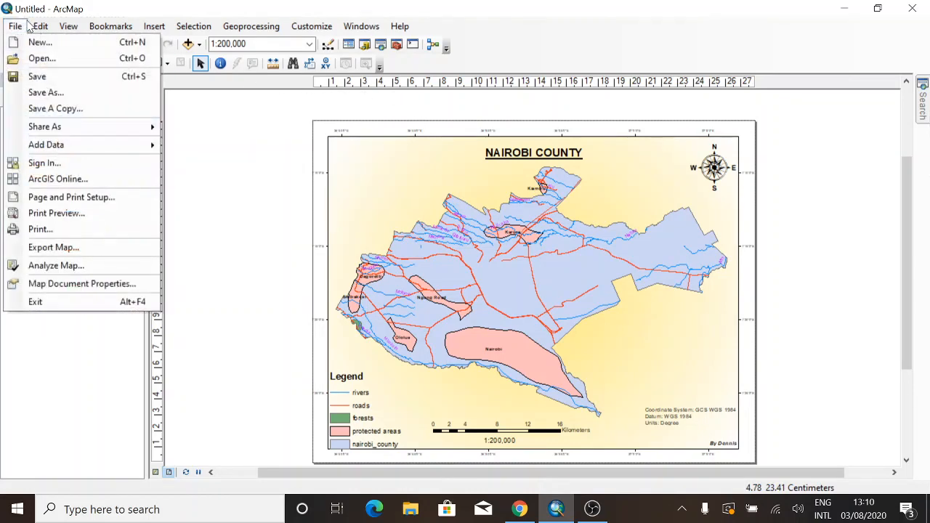
mouse_move(41, 26)
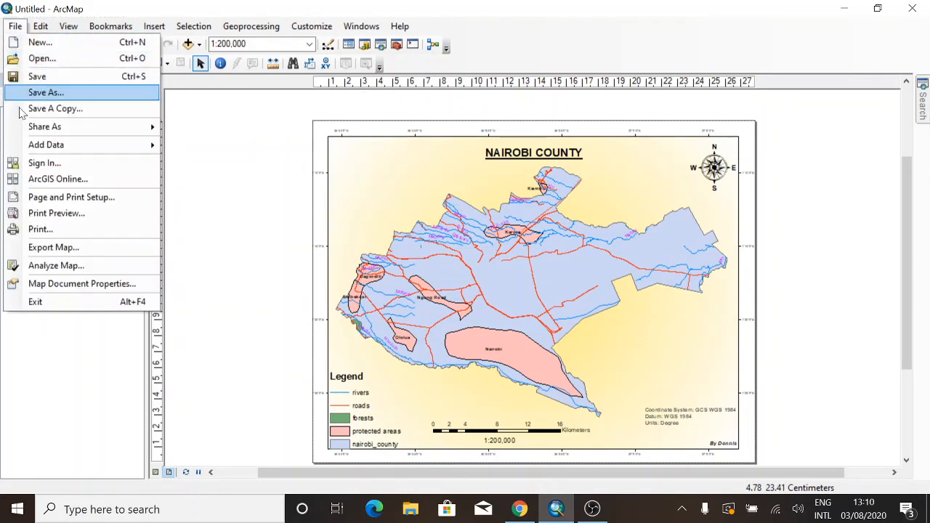
left_click(55, 249)
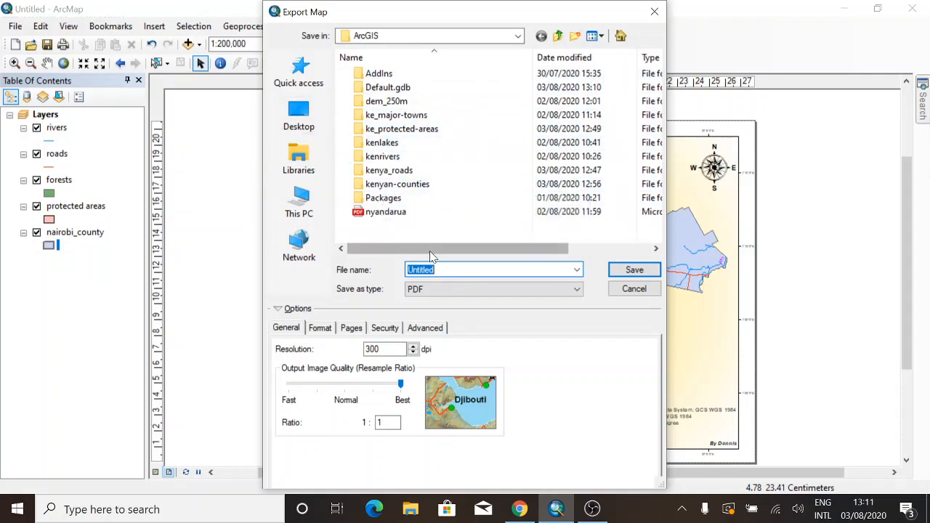
type("nairobi")
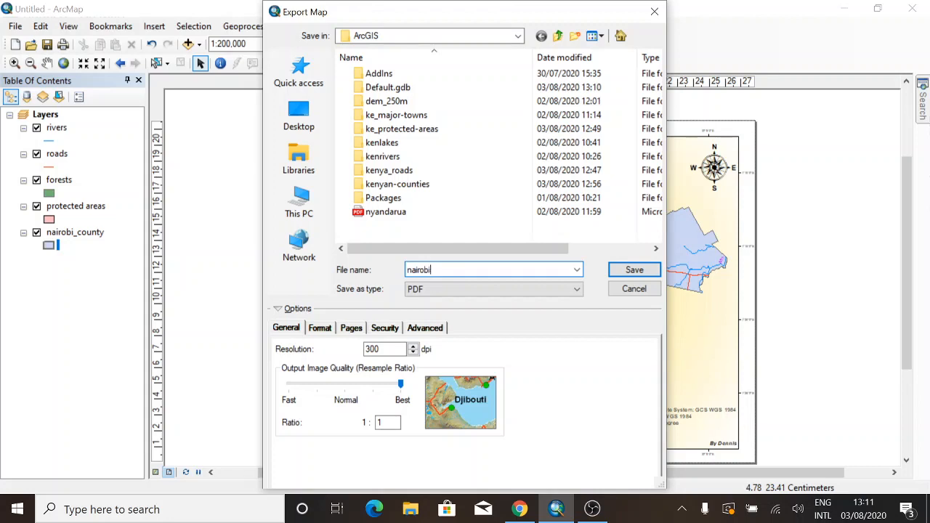
left_click(575, 294)
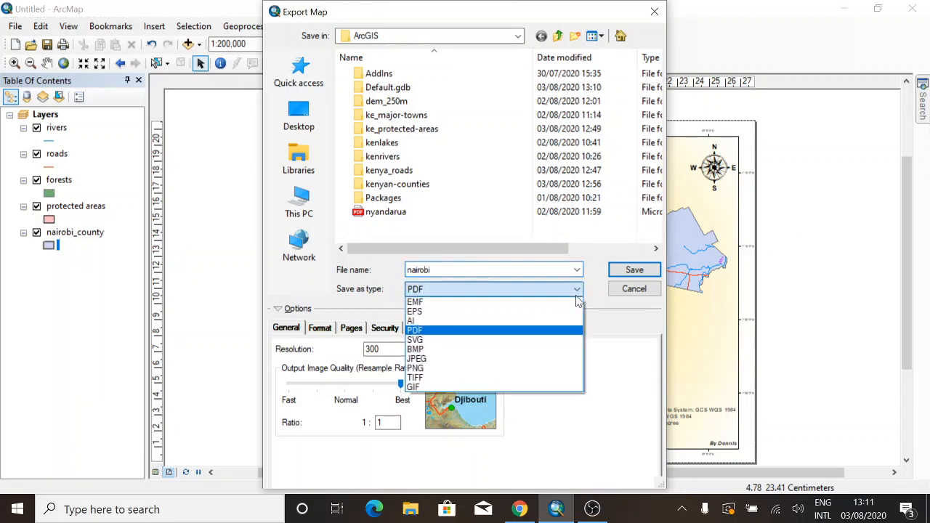
left_click(576, 295)
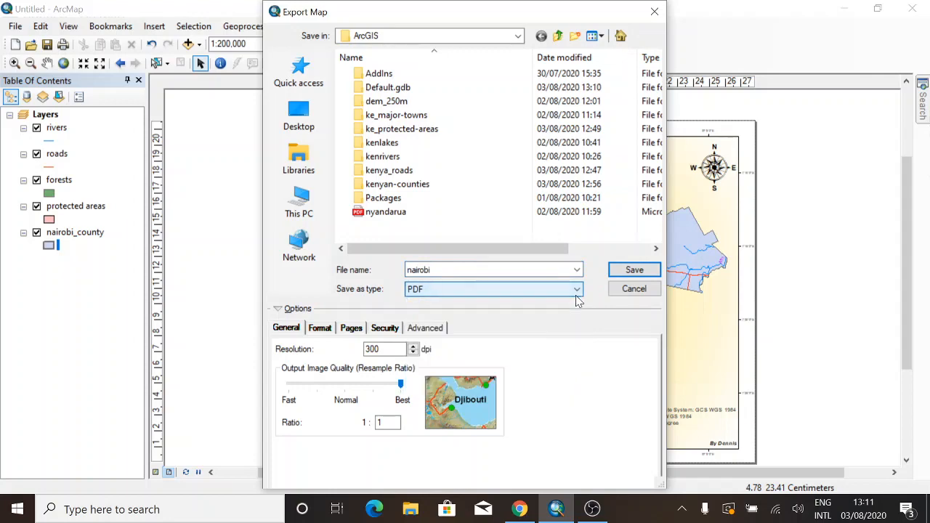
left_click(626, 272)
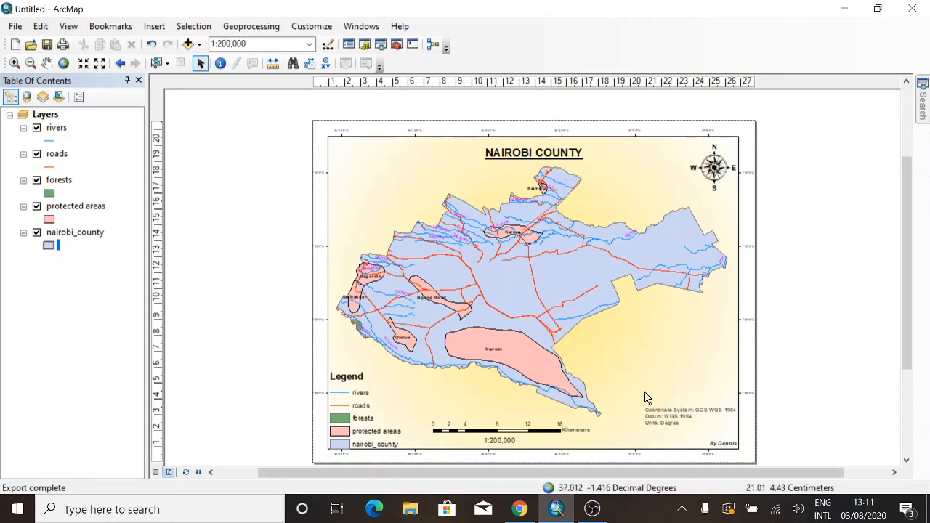
- Switch to File Explorer, find the nairobi PDF in Documents\ArcGIS and open it with Google Chrome
left_click(411, 512)
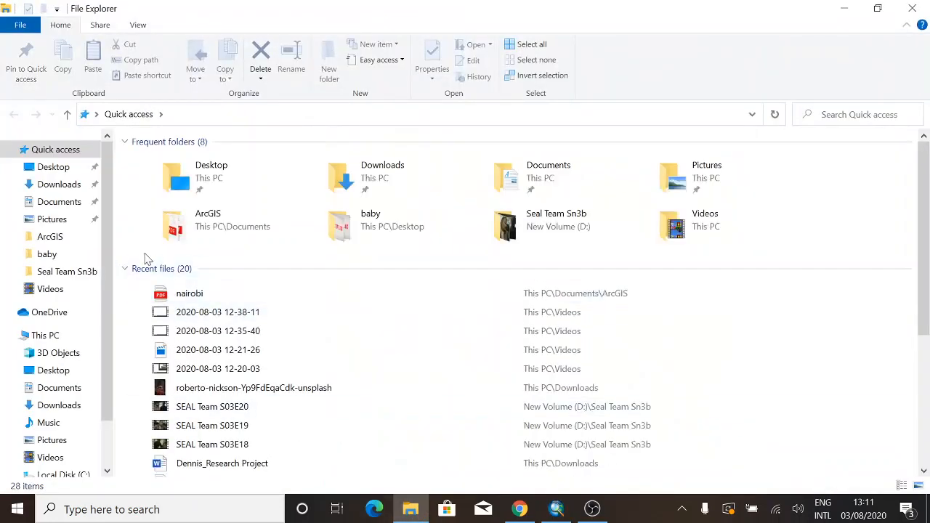
left_click(73, 201)
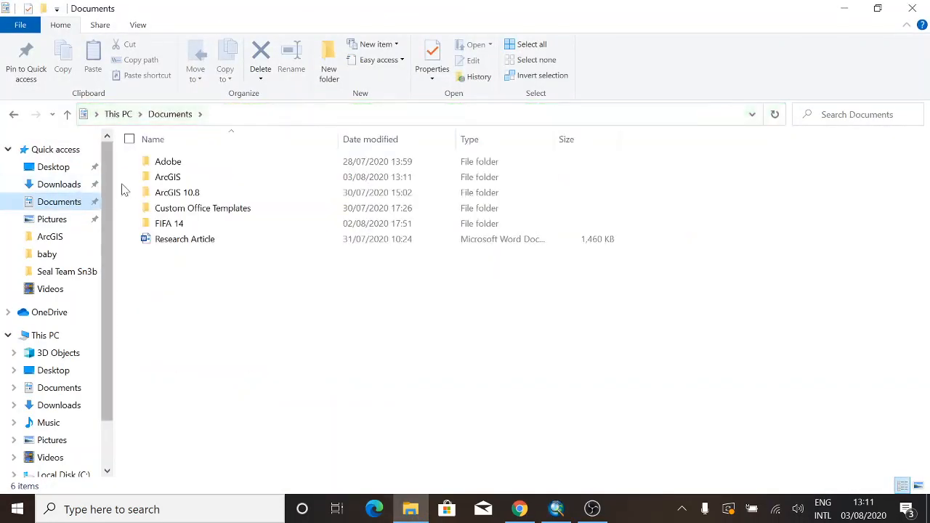
double_click(178, 181)
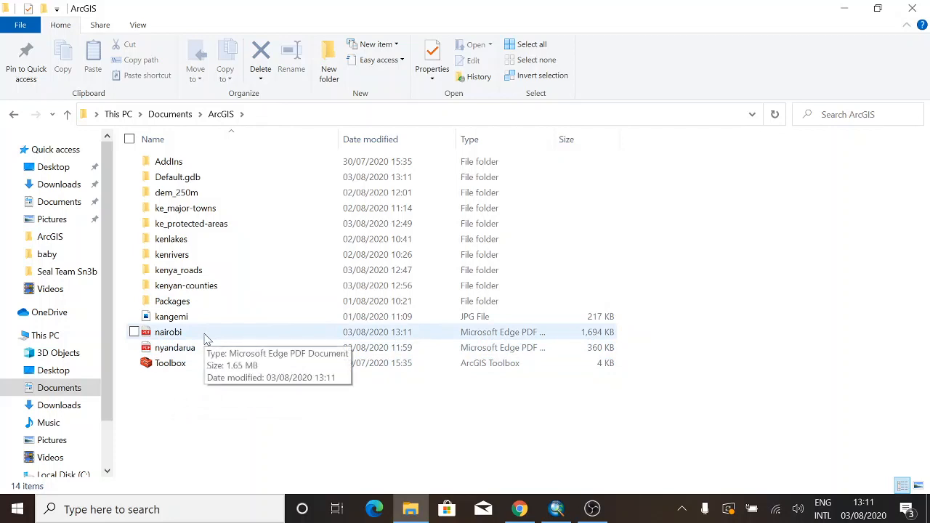
left_click(204, 338)
right_click(203, 337)
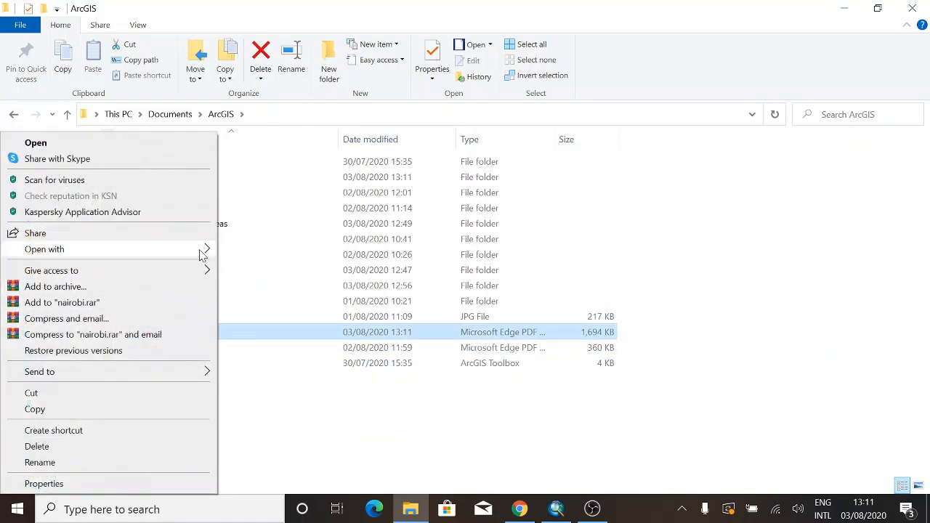
mouse_move(206, 249)
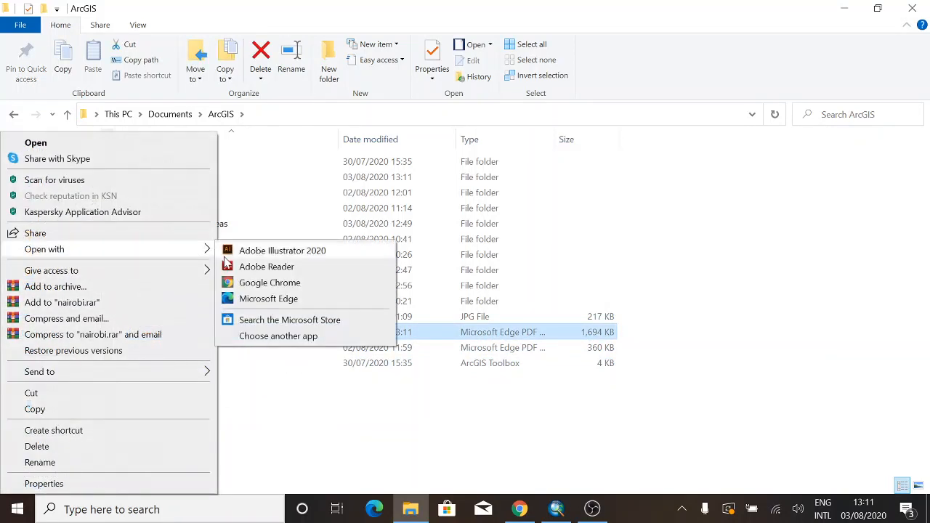
left_click(274, 282)
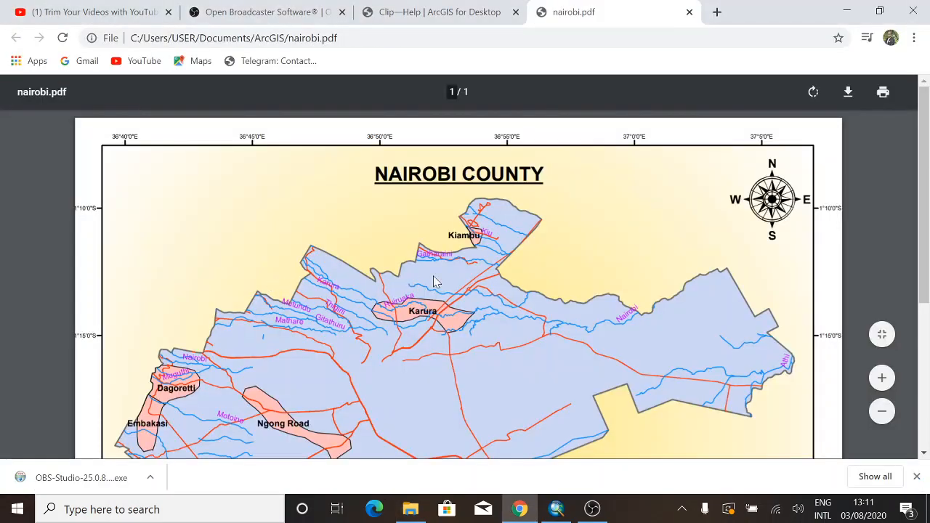
- Review the exported PDF map from title to legend and author credit, and return to ArcMap
scroll(396, 200, "down", 3)
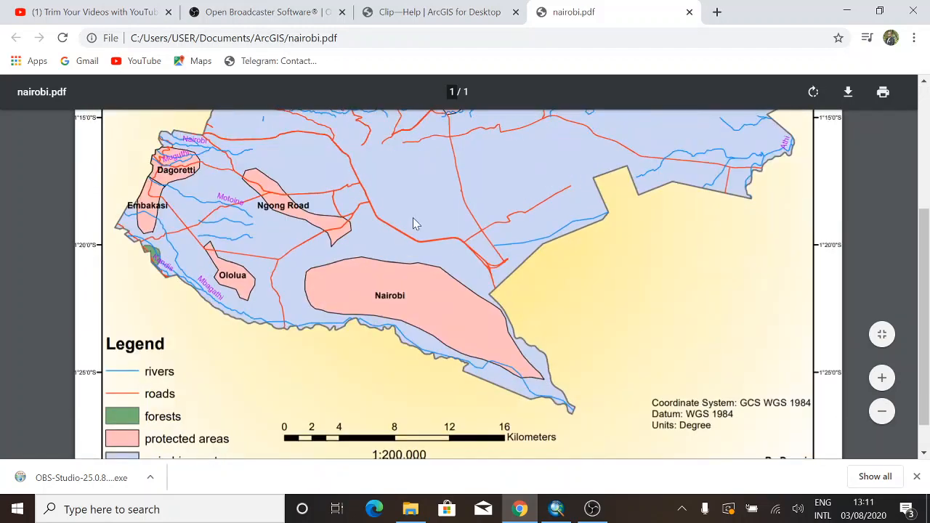
scroll(413, 223, "down", 1)
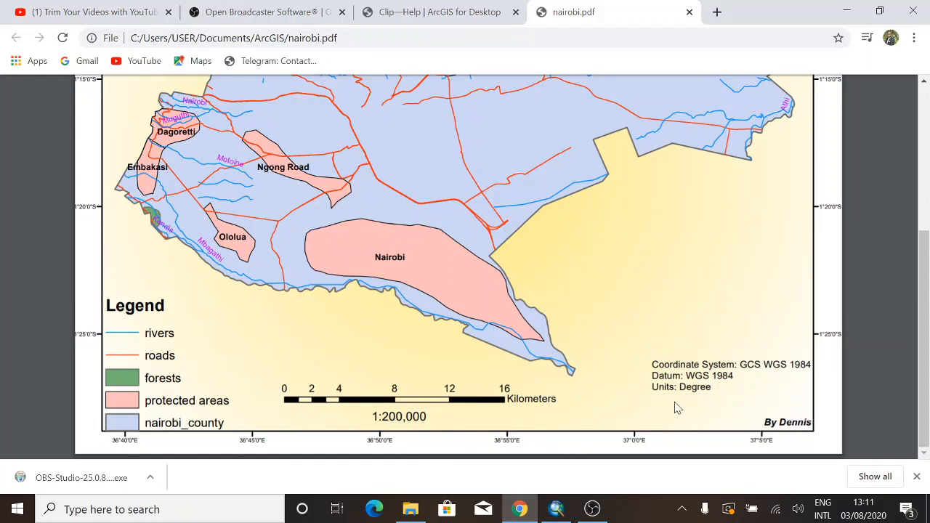
scroll(435, 308, "up", 2)
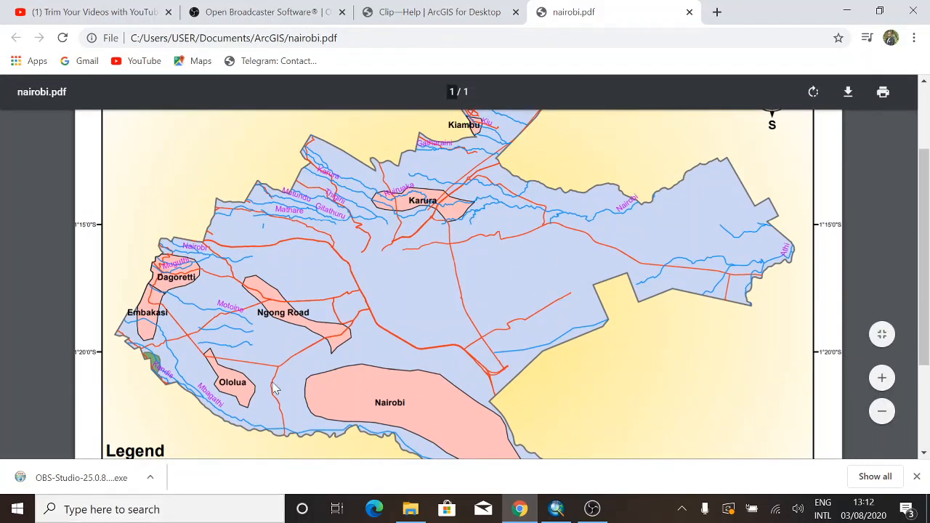
scroll(444, 353, "up", 2)
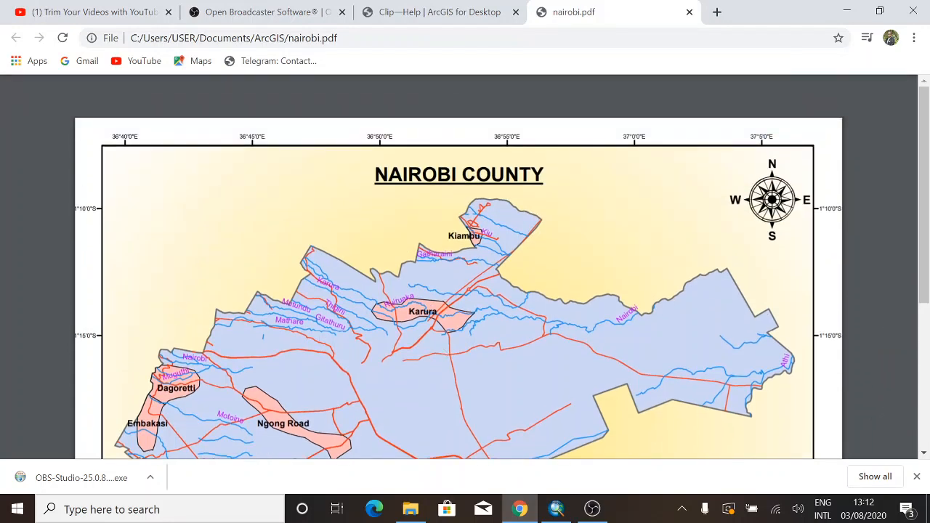
left_click(552, 511)
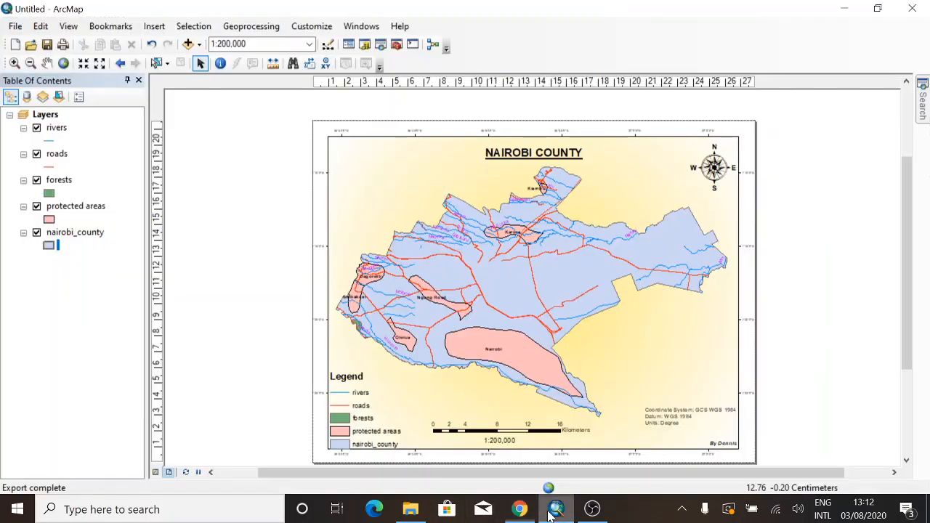